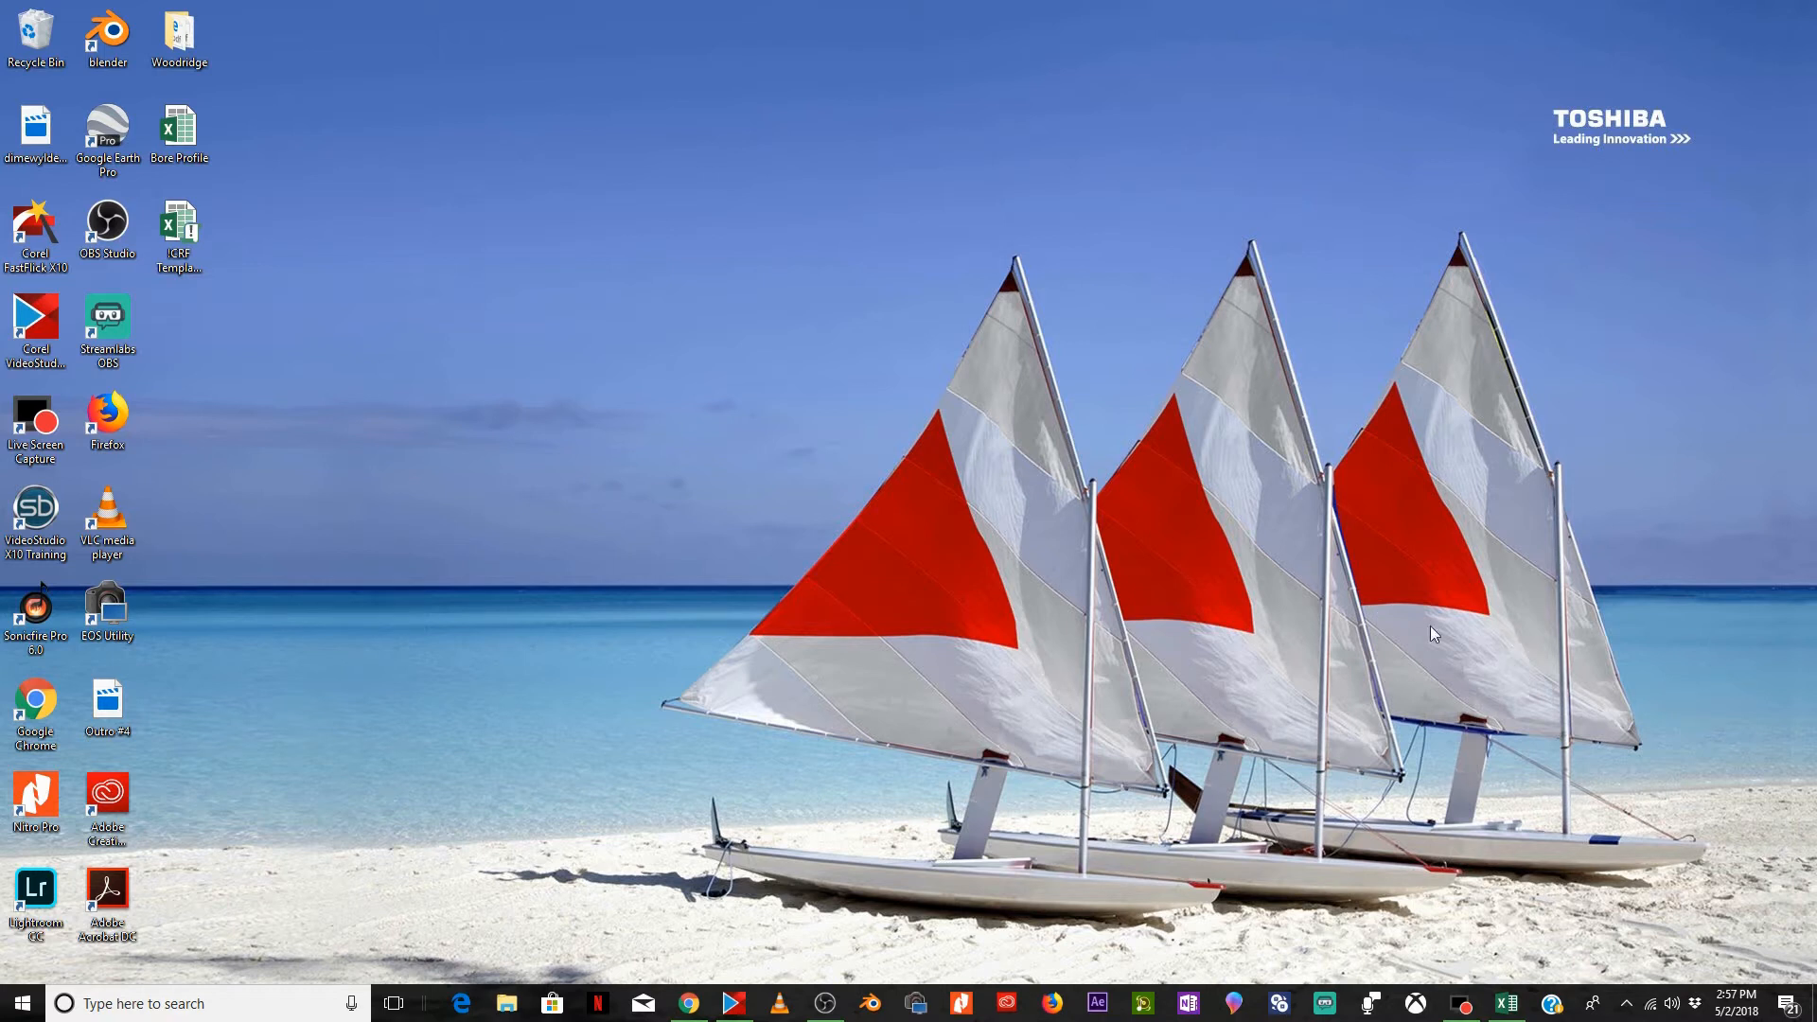
# Switch to Chrome to view the OBS Studio download page on obsproject.com, and minimize the browser
pyautogui.click(693, 1010)
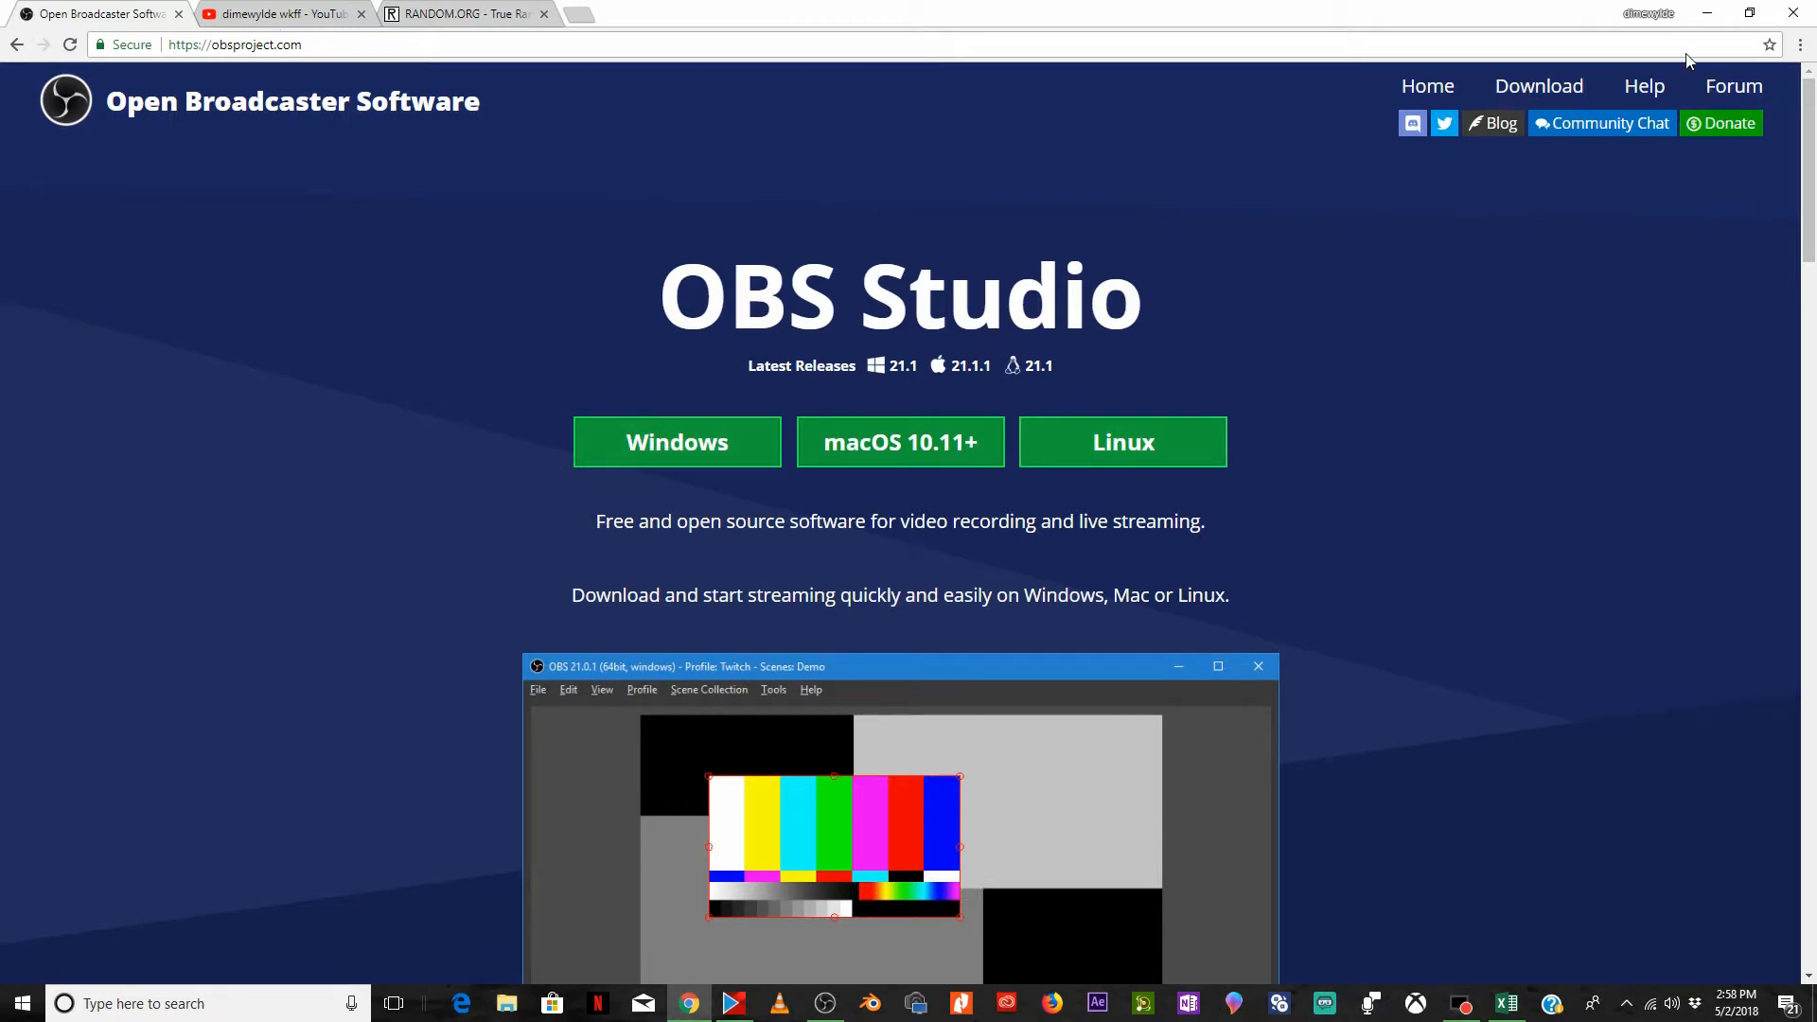
pyautogui.click(1707, 14)
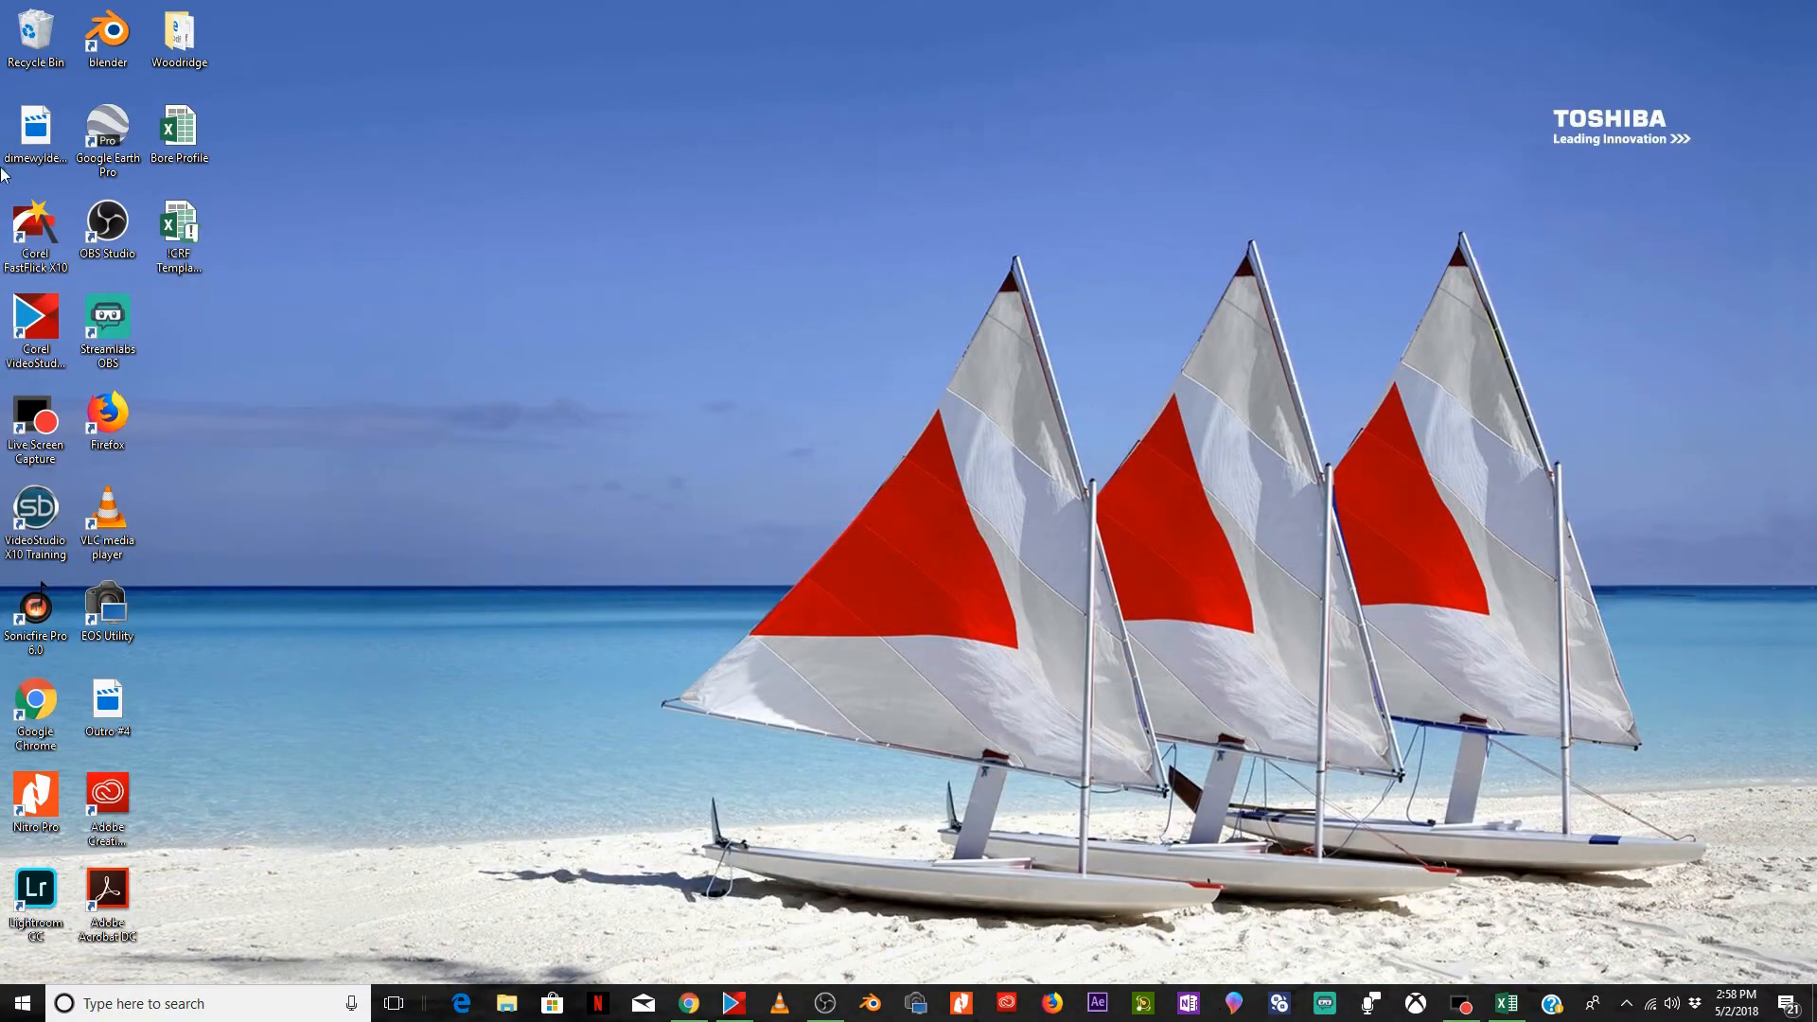
# Switch to OBS Studio and rename the existing scene as Youtube
pyautogui.click(828, 1003)
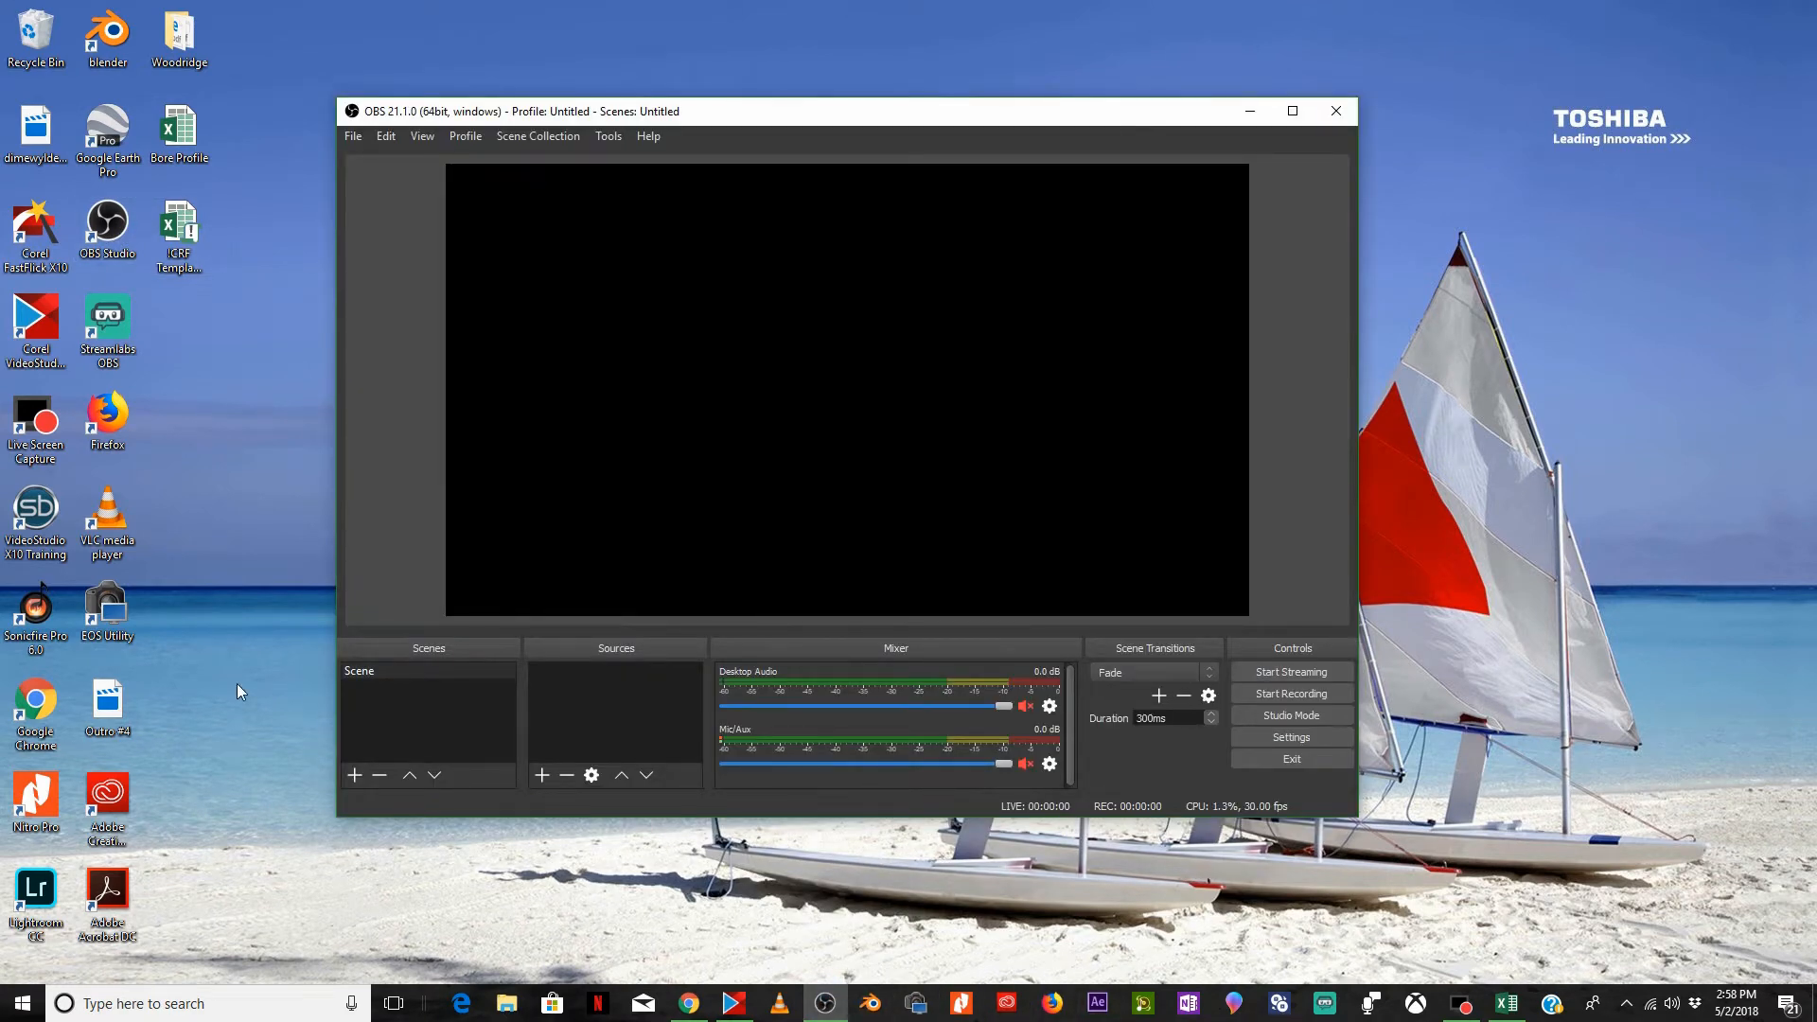
pyautogui.rightClick(378, 672)
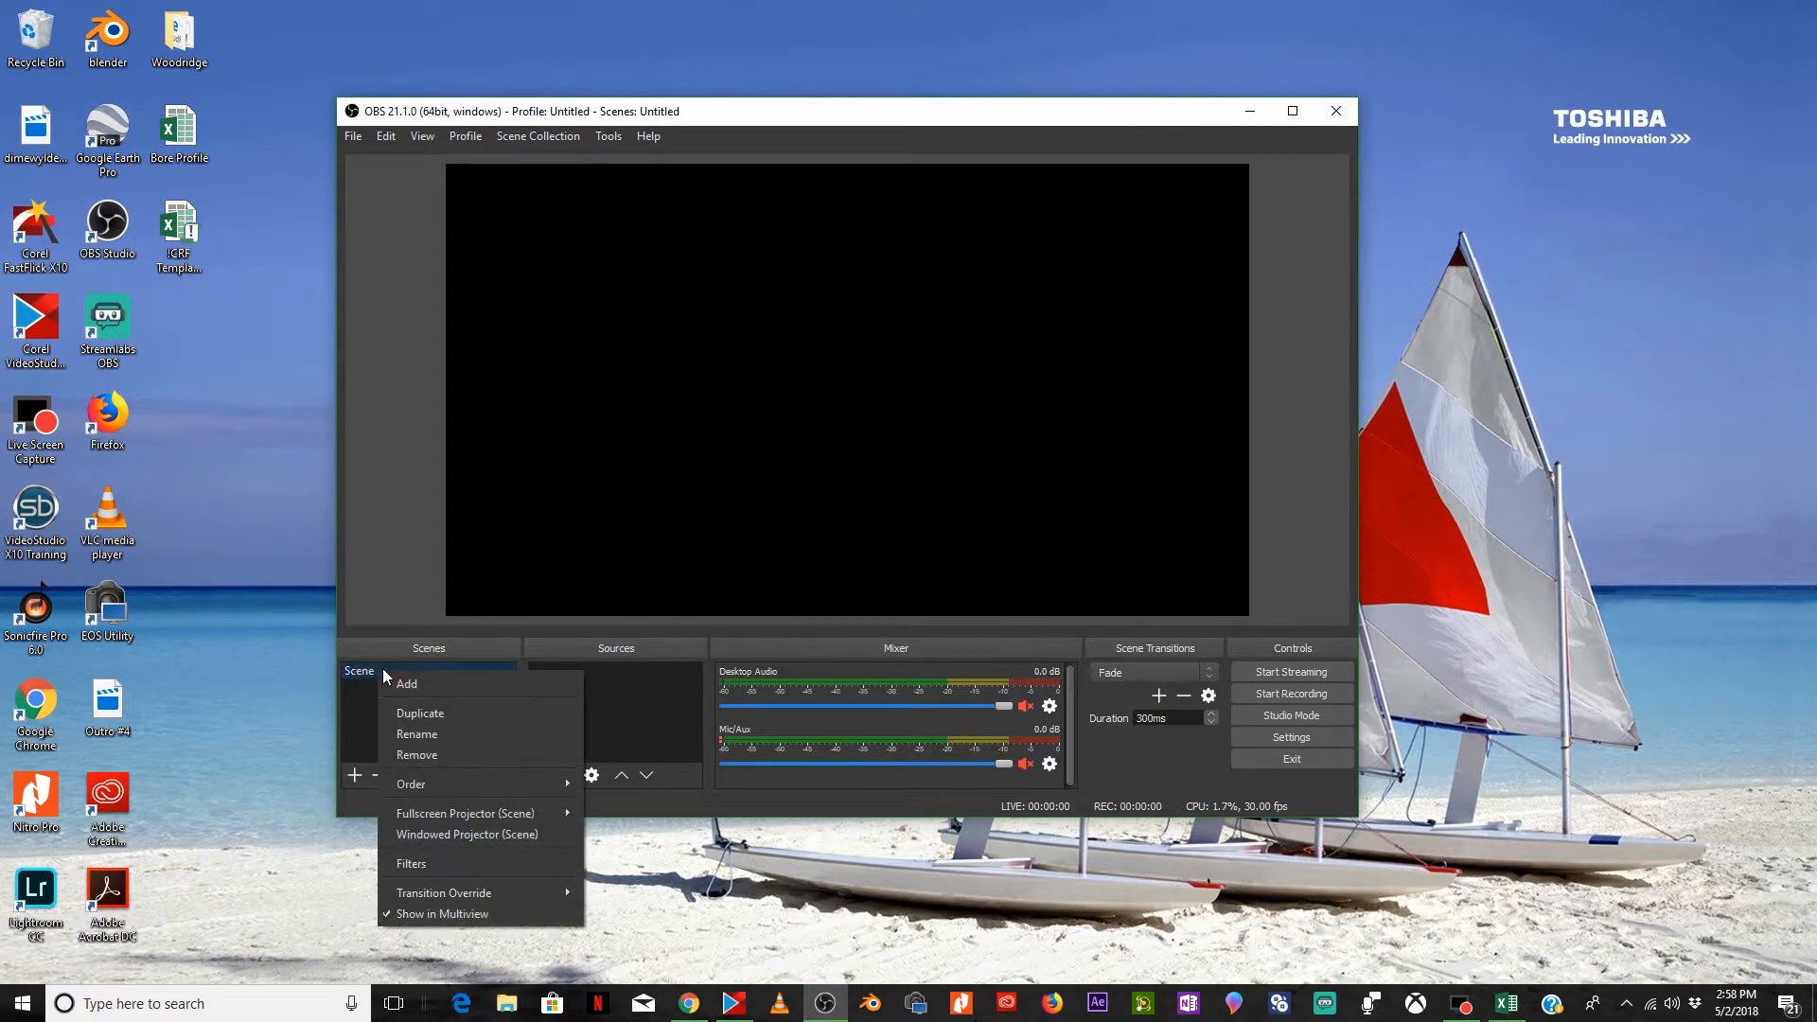
pyautogui.click(444, 740)
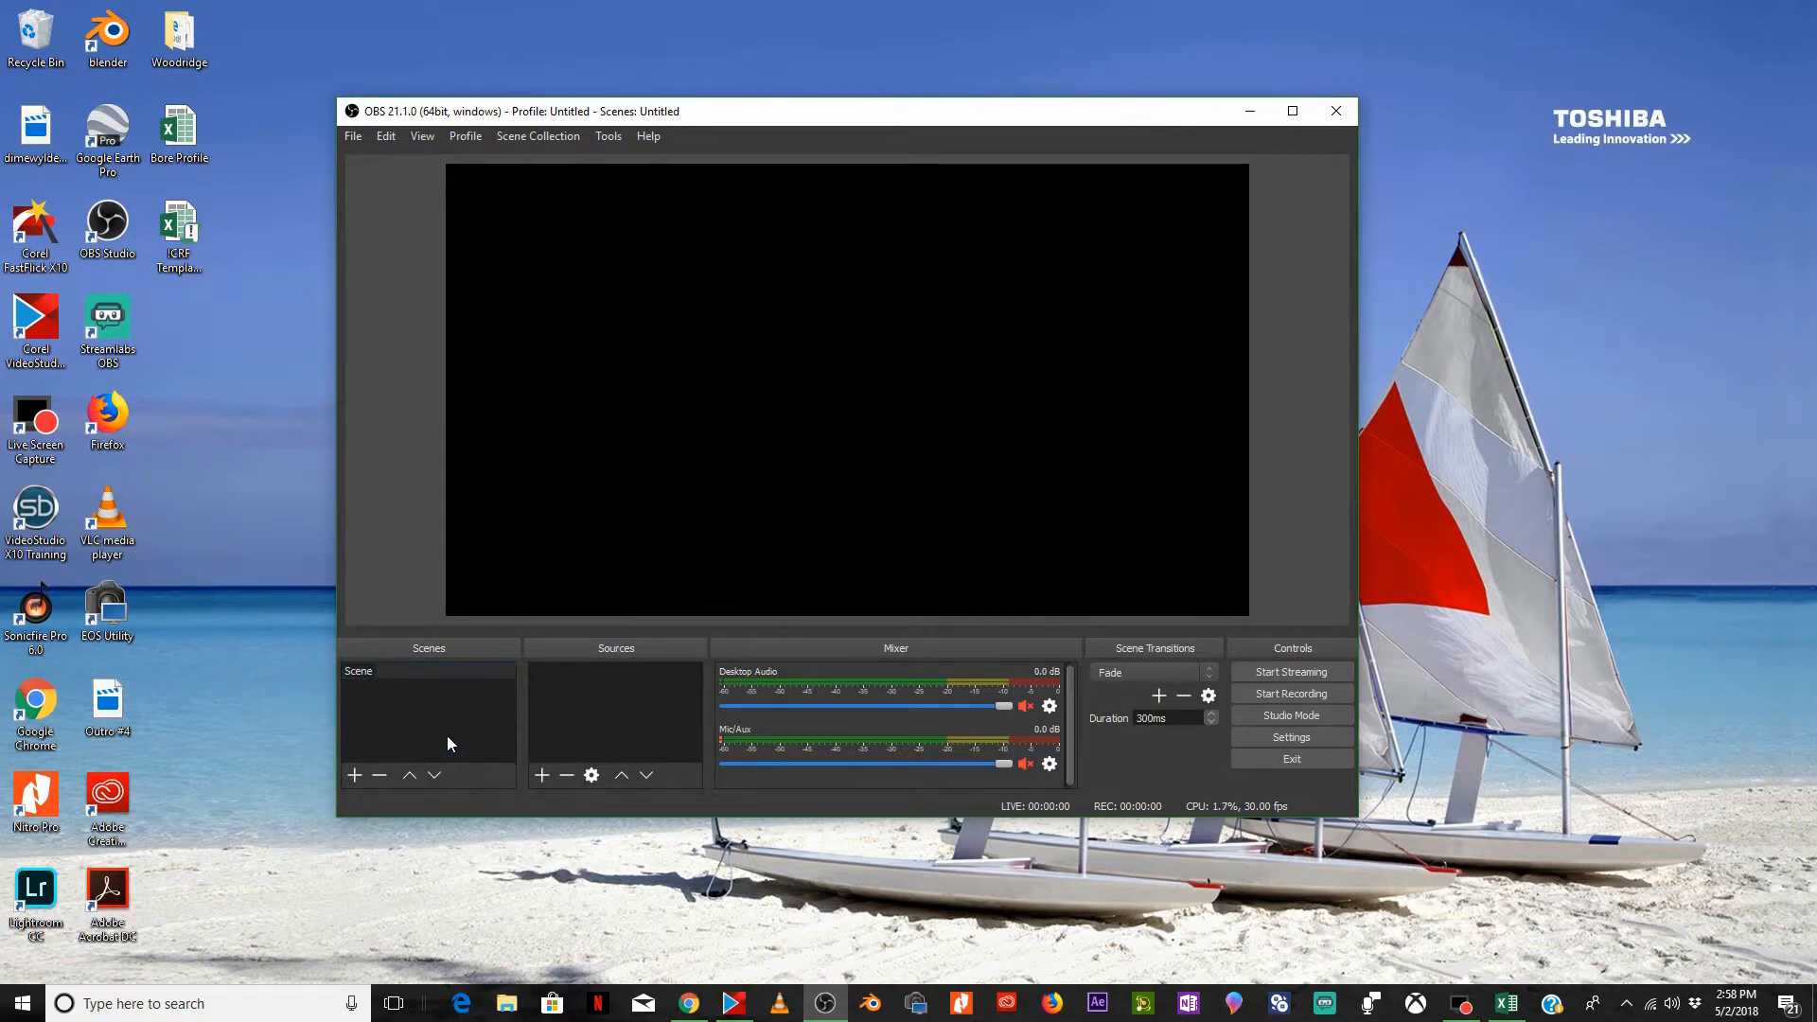
pyautogui.press('BackSpace')
pyautogui.press('BackSpace')
pyautogui.press('BackSpace')
pyautogui.press('BackSpace')
pyautogui.press('BackSpace')
pyautogui.write('Youtube')
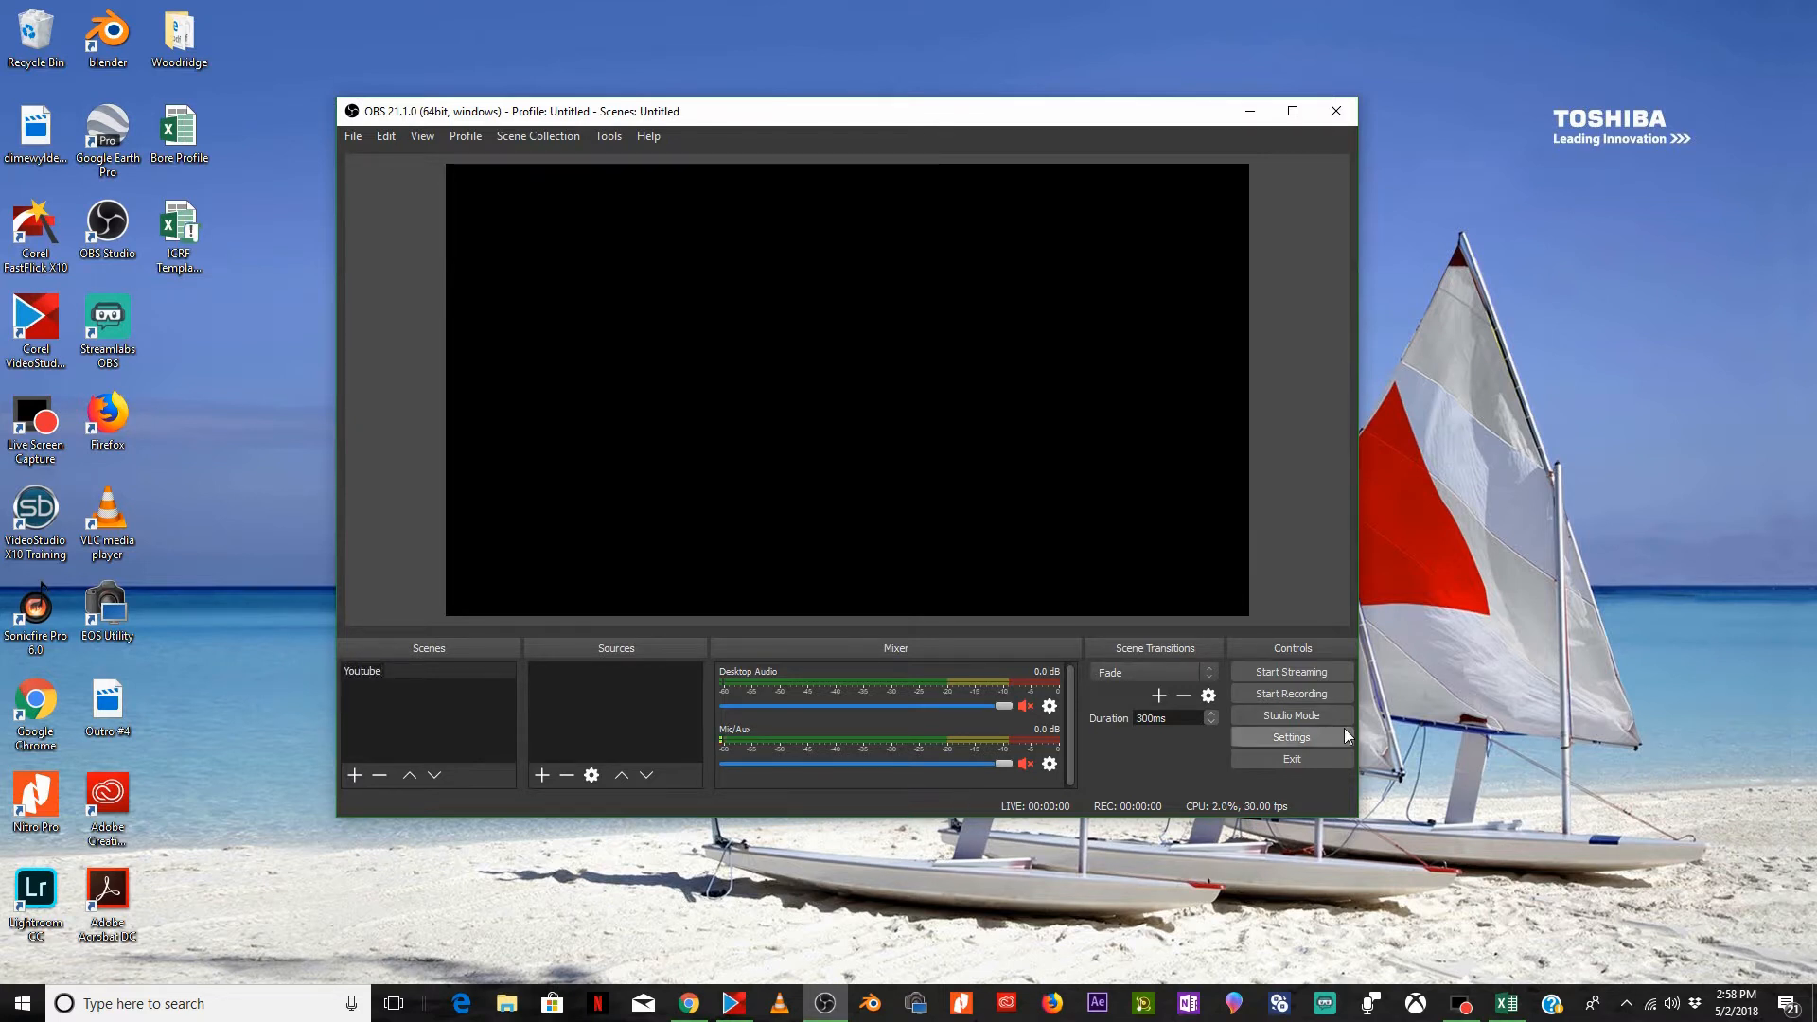
# Add a new Video Capture Device source that uses the HD Pro Webcam C920 to the Youtube scene
pyautogui.click(541, 775)
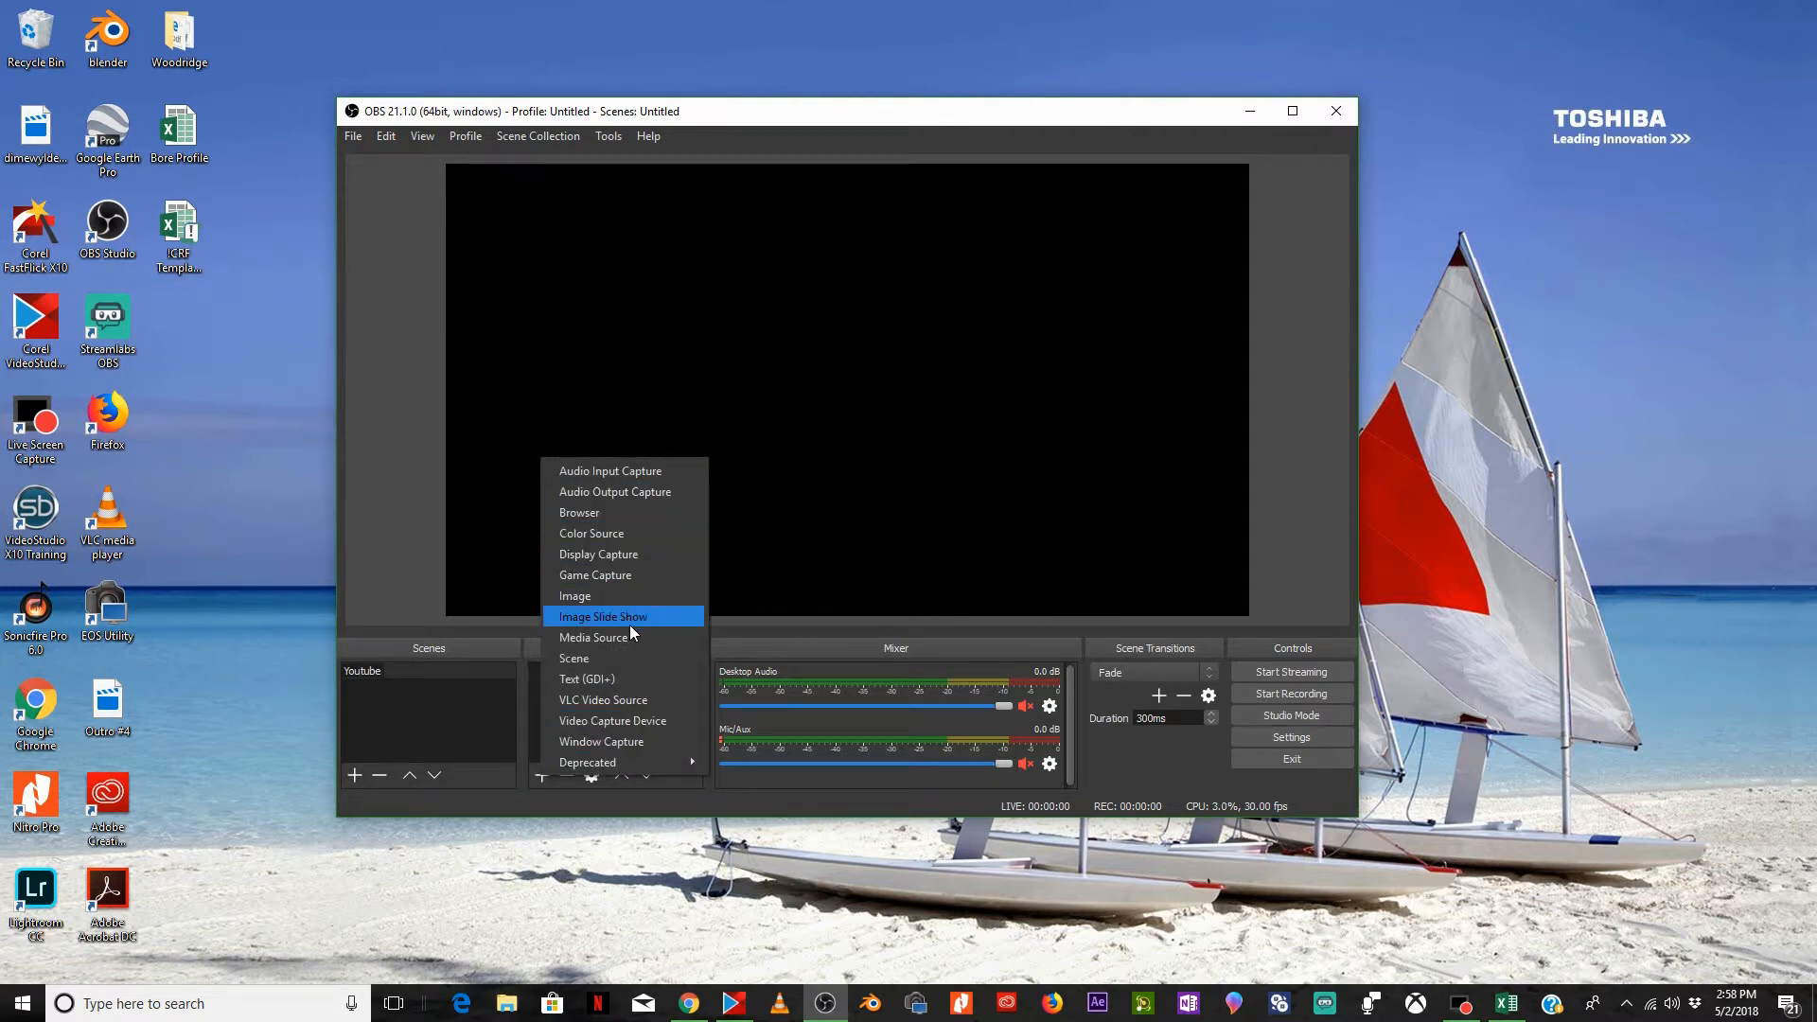
pyautogui.click(656, 724)
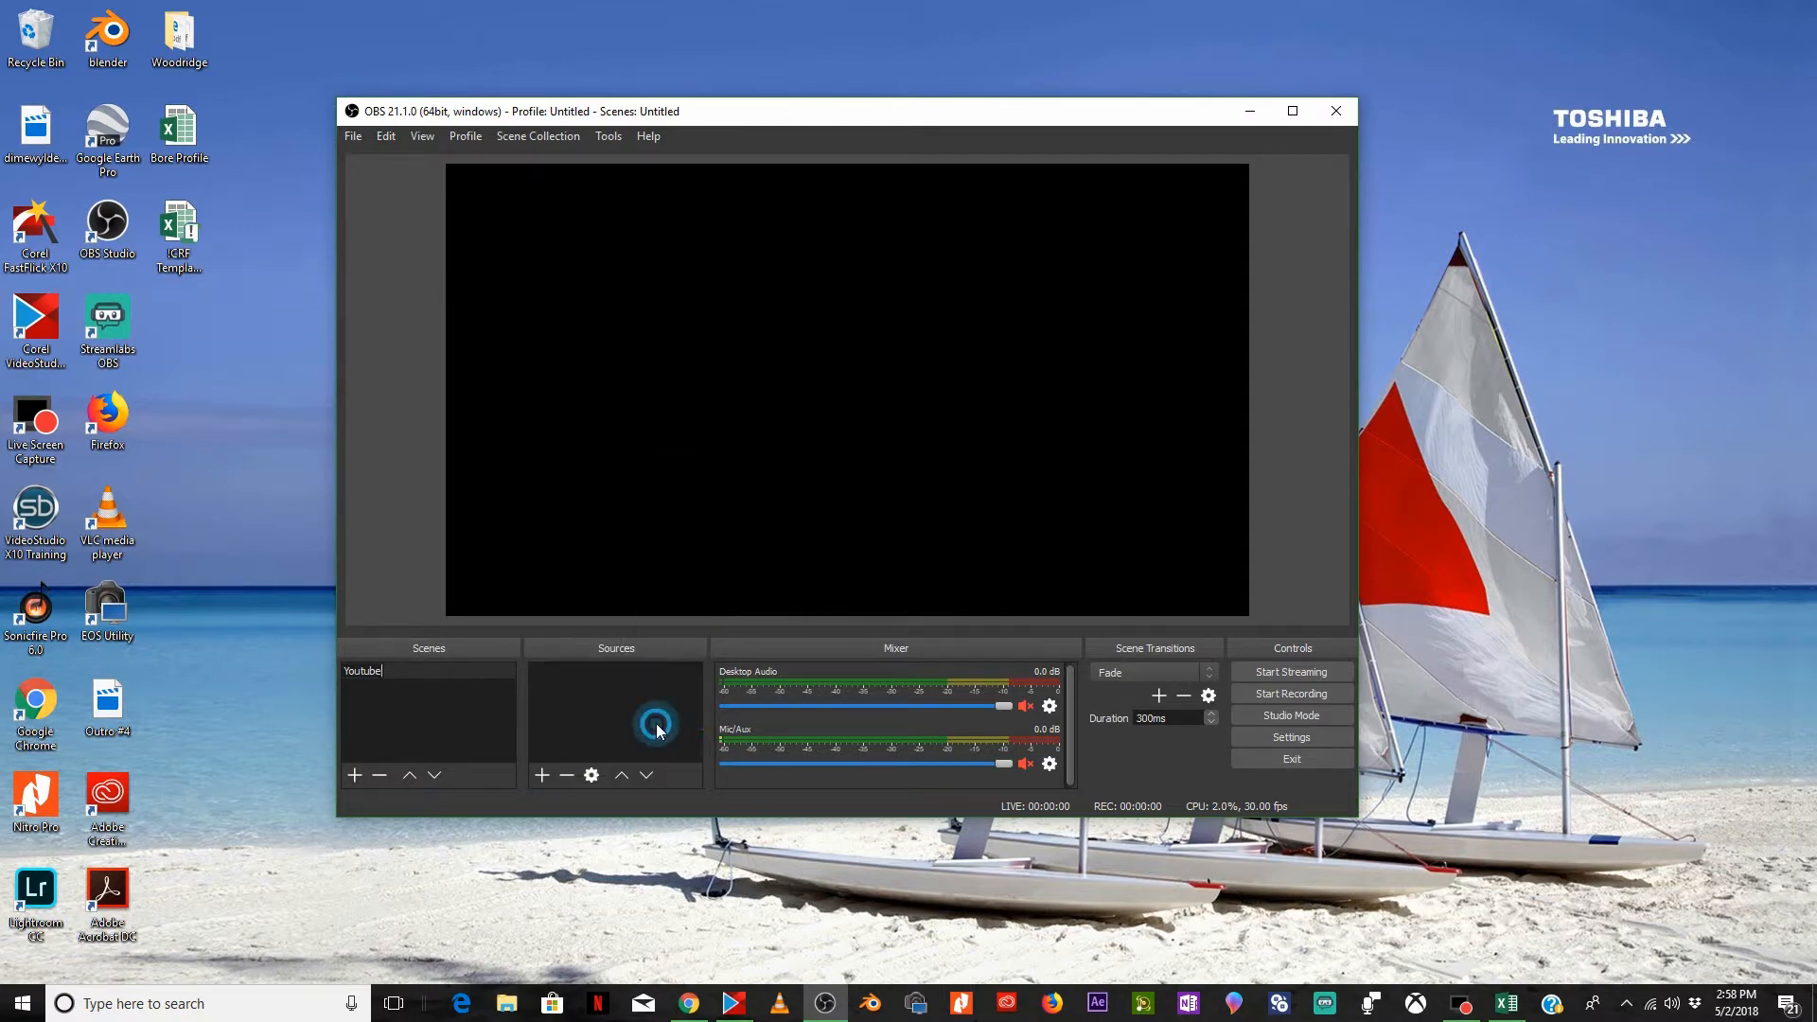
pyautogui.click(912, 599)
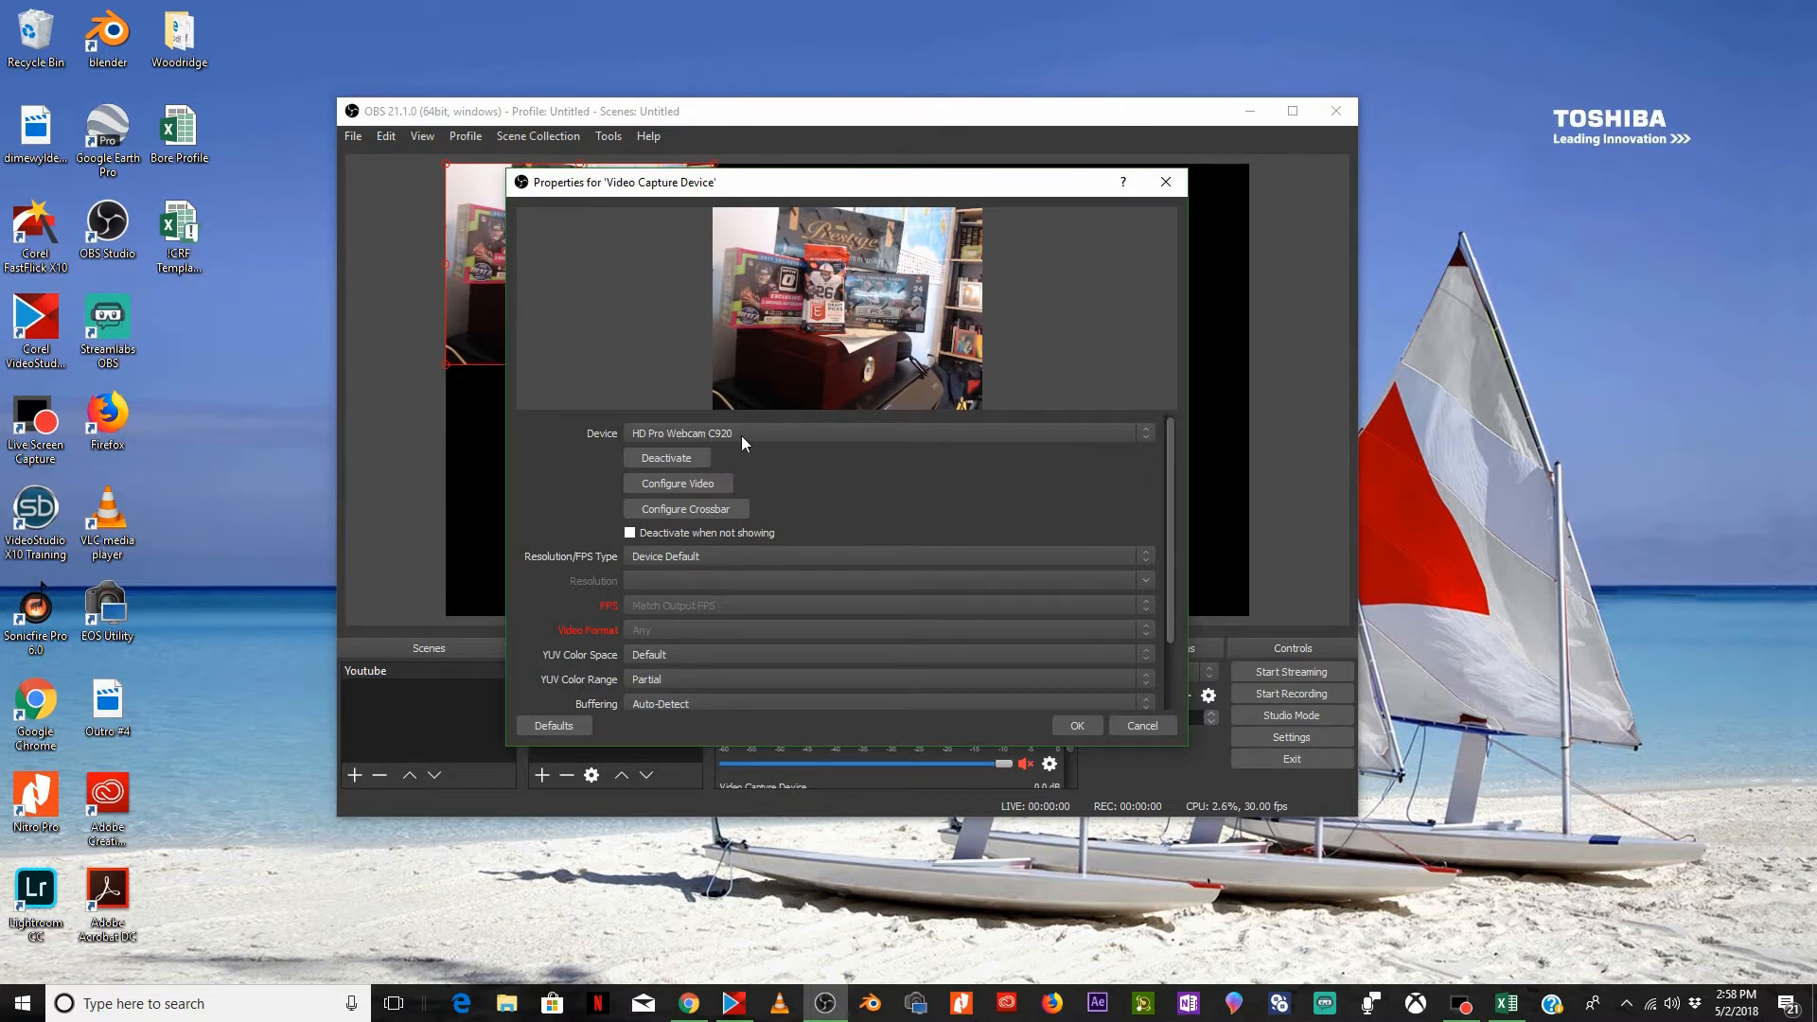
pyautogui.click(1075, 725)
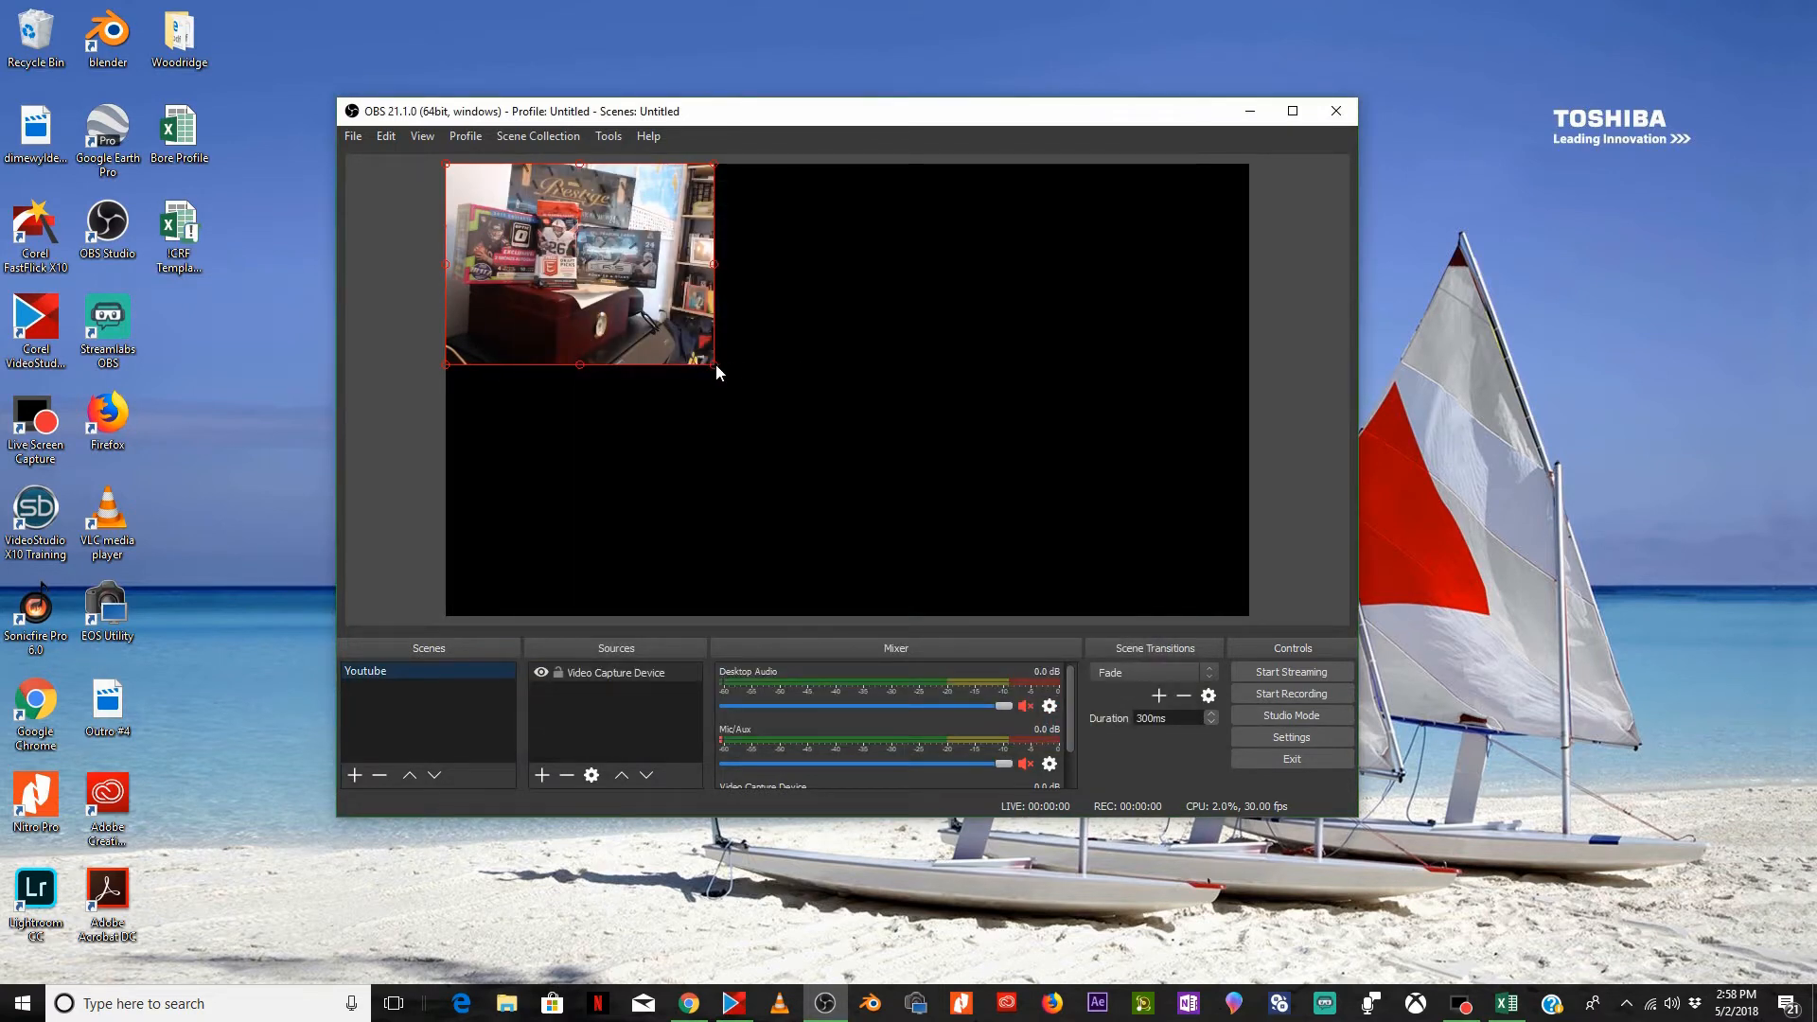
# Try to enlarge the webcam picture to the canvas height and fit it to the screen
pyautogui.moveTo(714, 364); pyautogui.dragTo(1049, 503)
pyautogui.rightClick(865, 391)
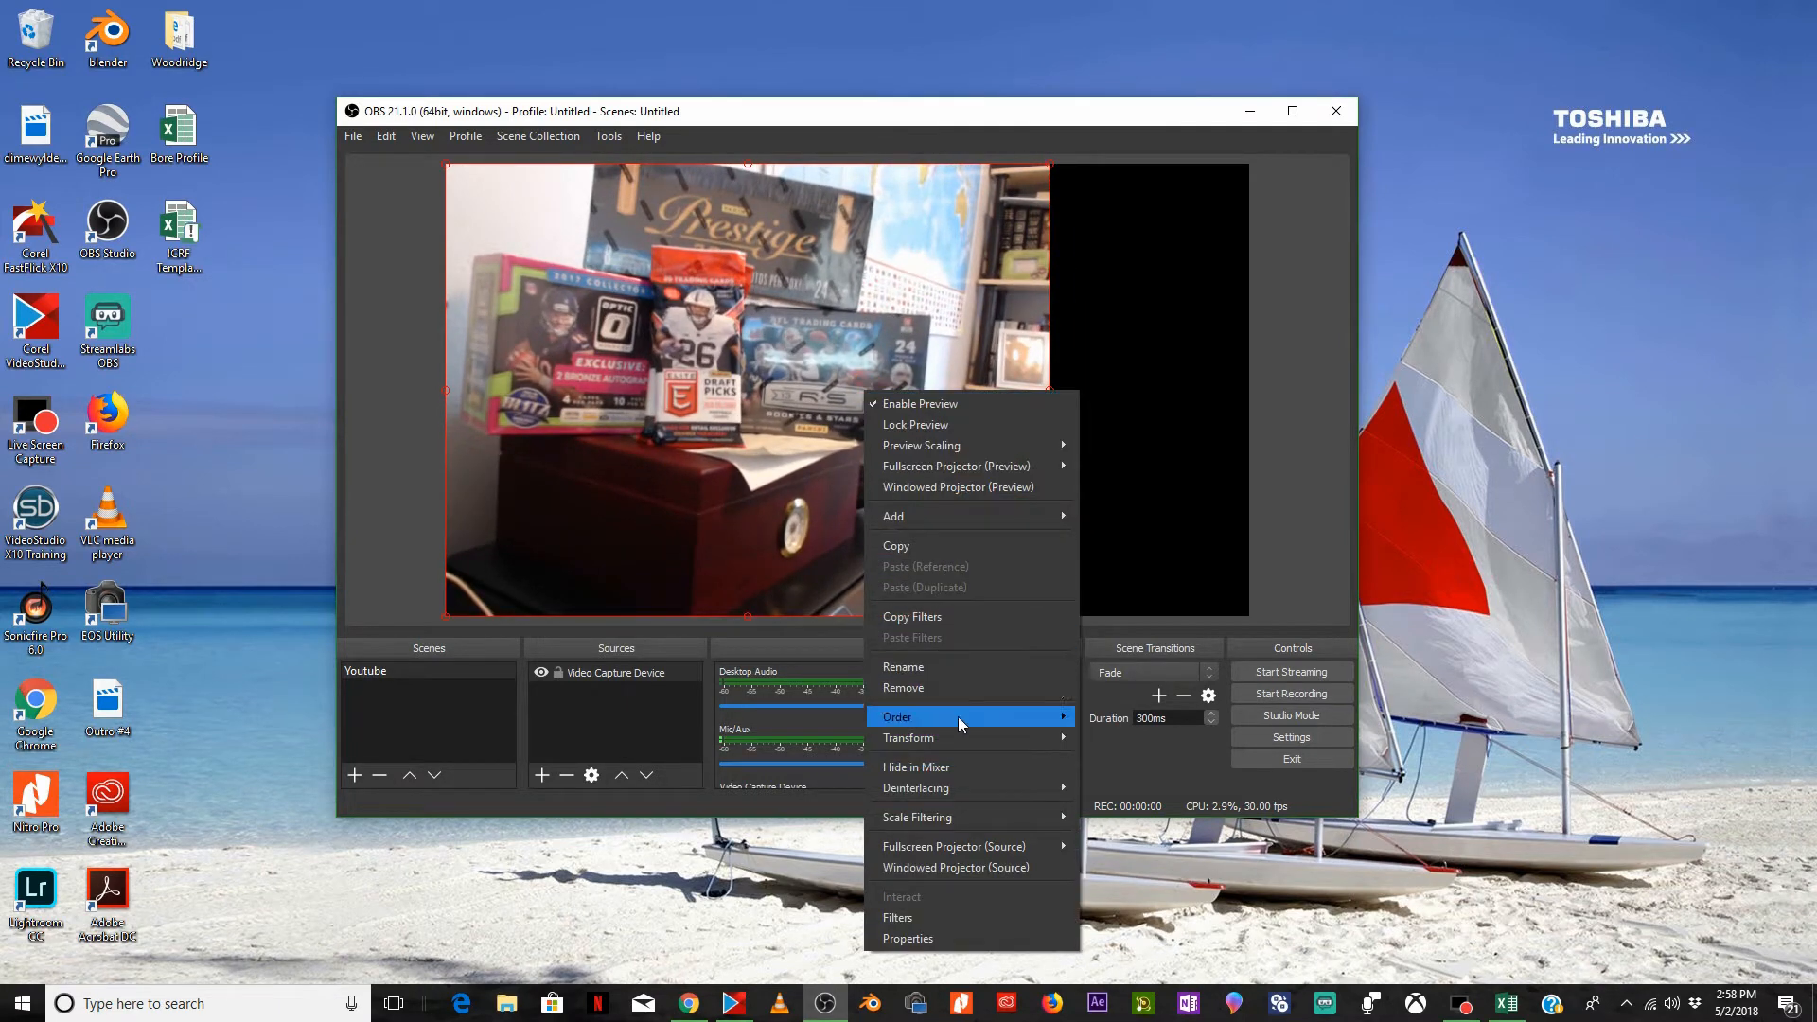
pyautogui.moveTo(965, 735)
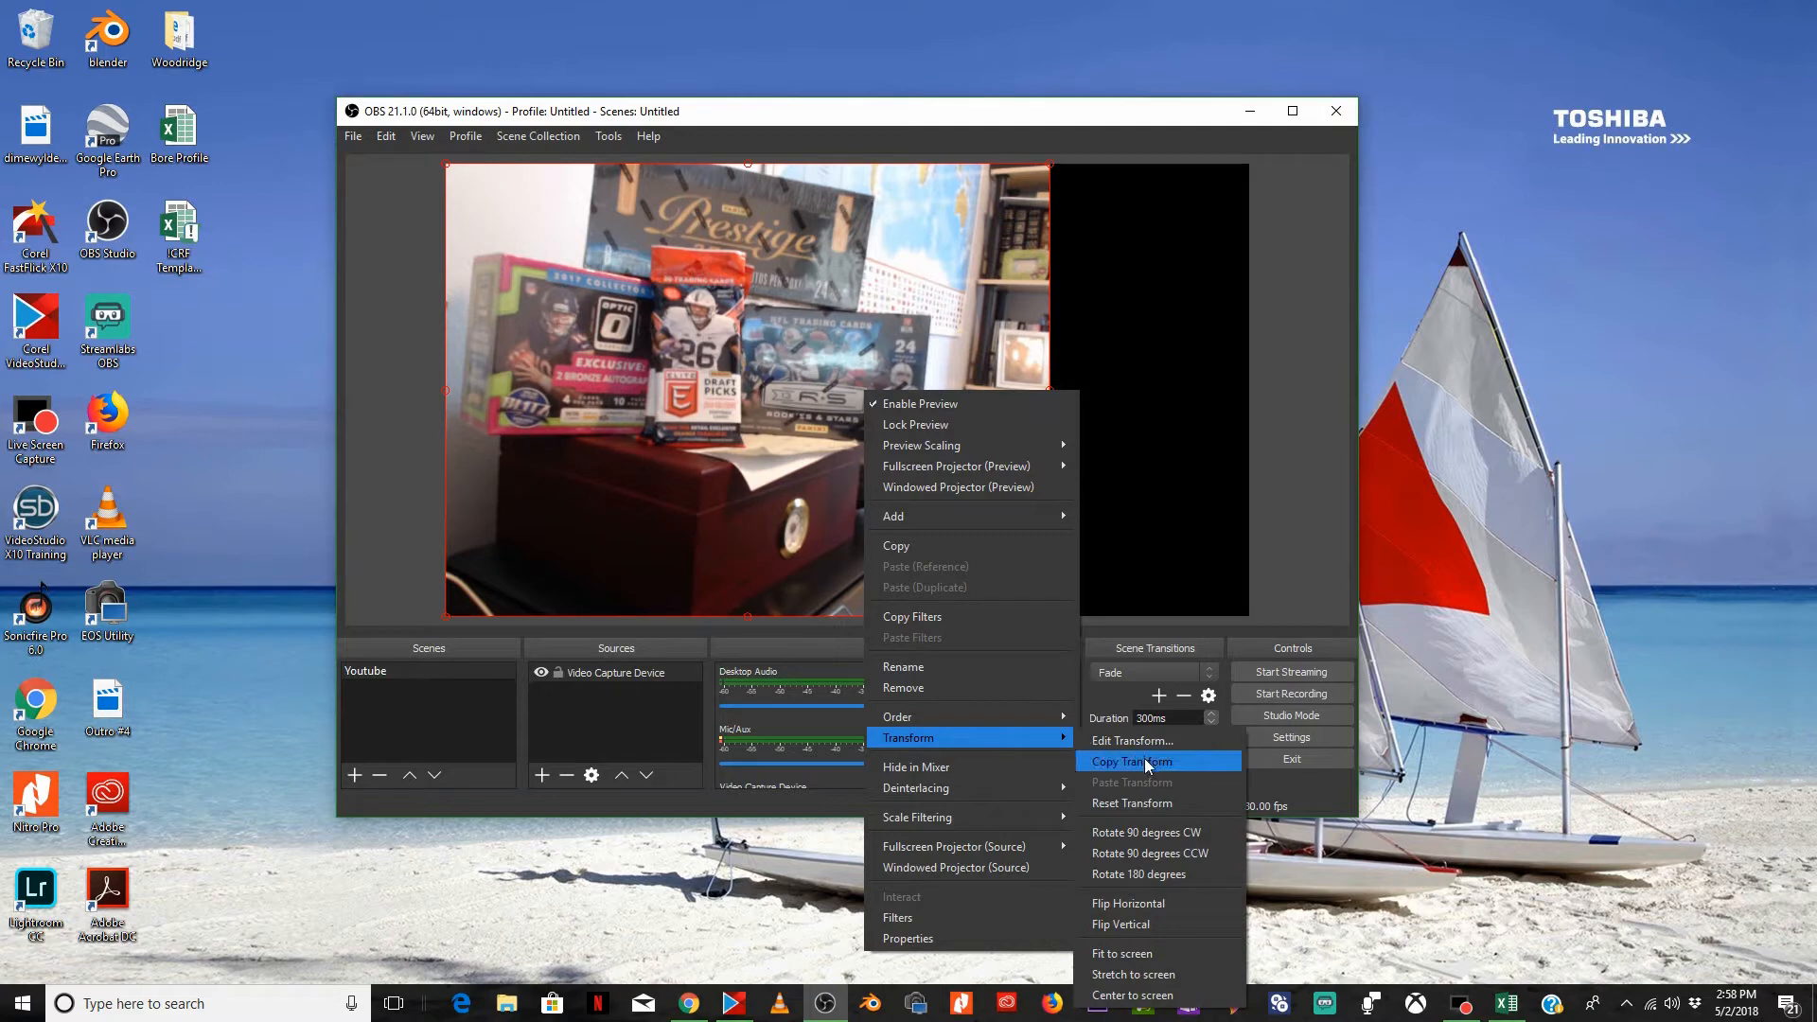
pyautogui.click(1167, 956)
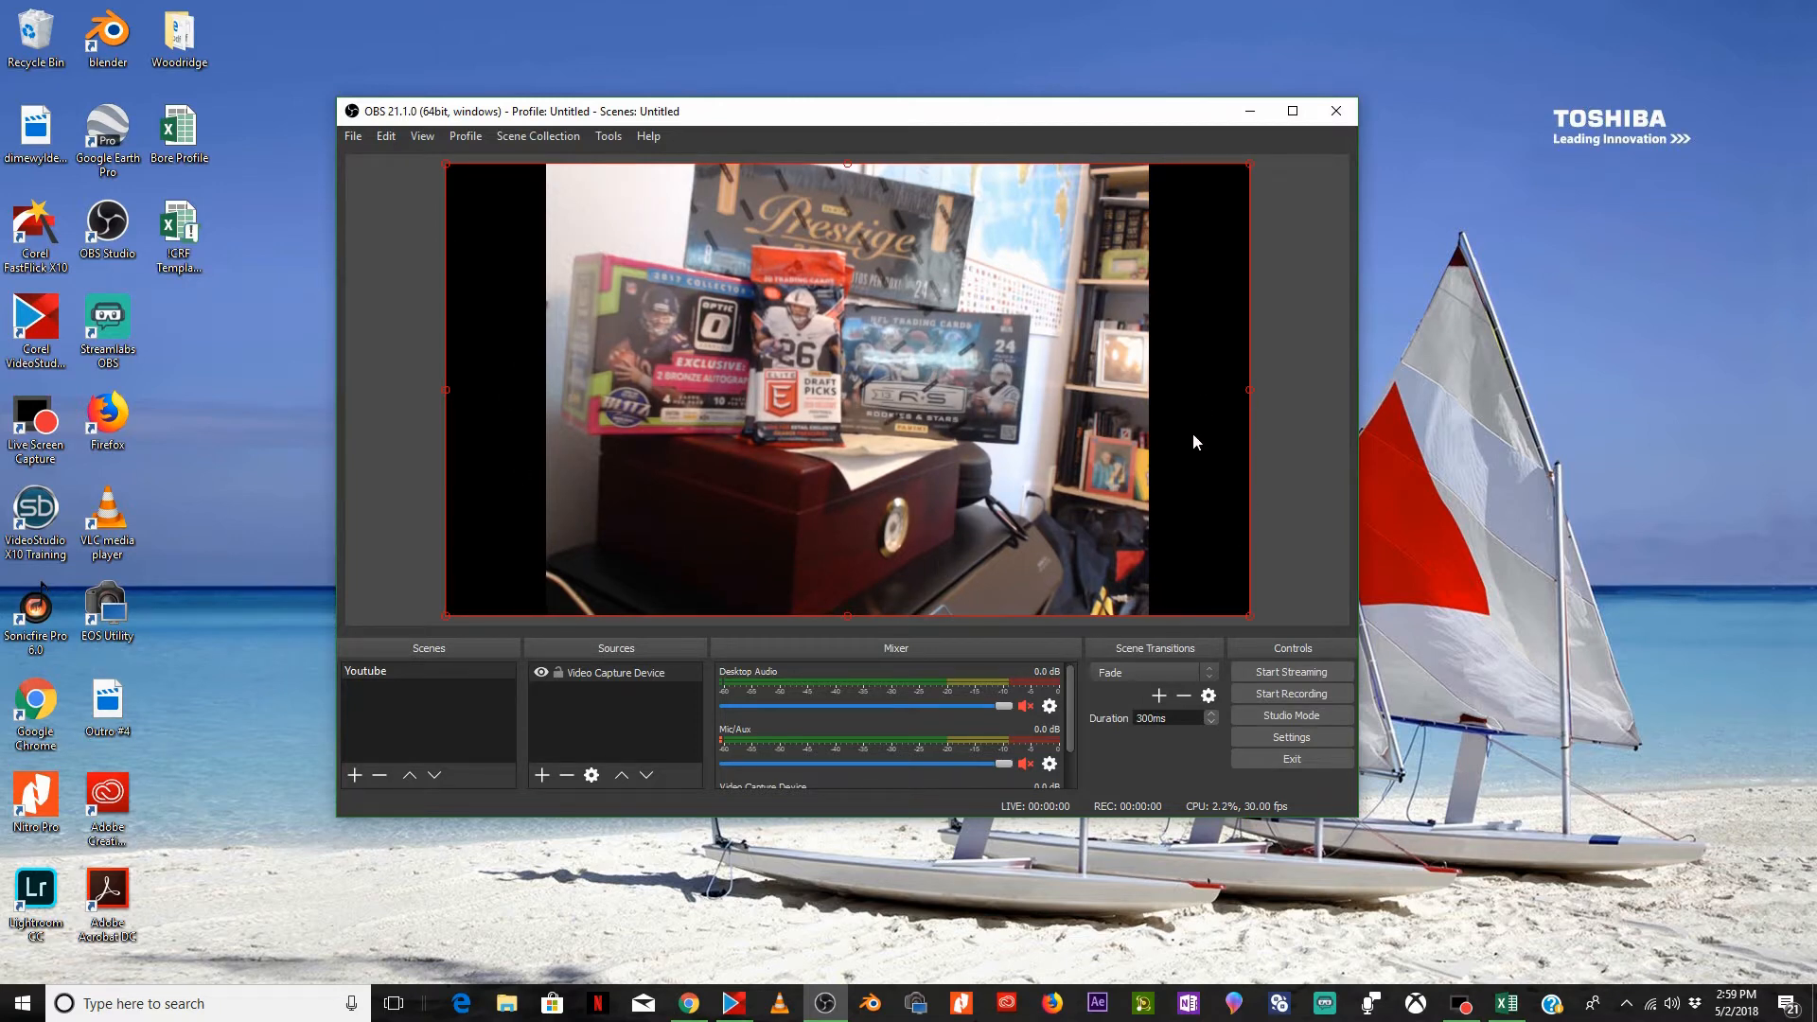
# Reset the Video Capture Device source's properties to their defaults and accept them
pyautogui.rightClick(641, 673)
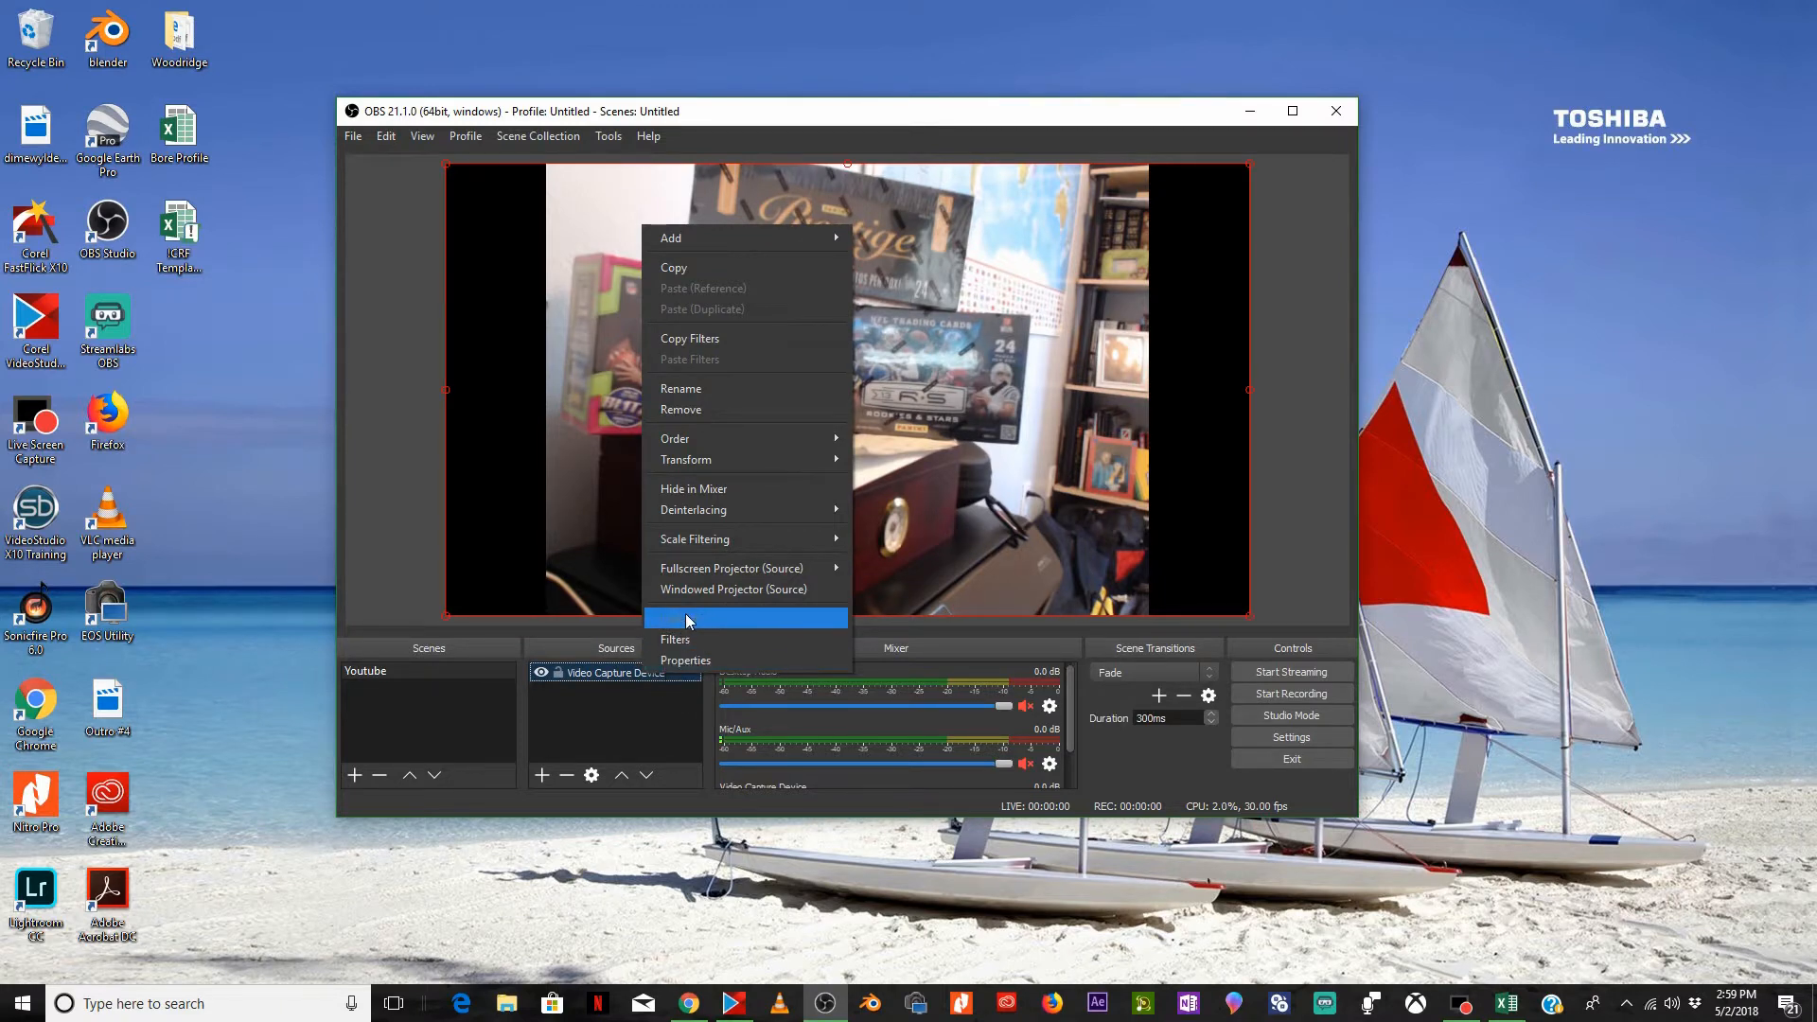
pyautogui.click(689, 661)
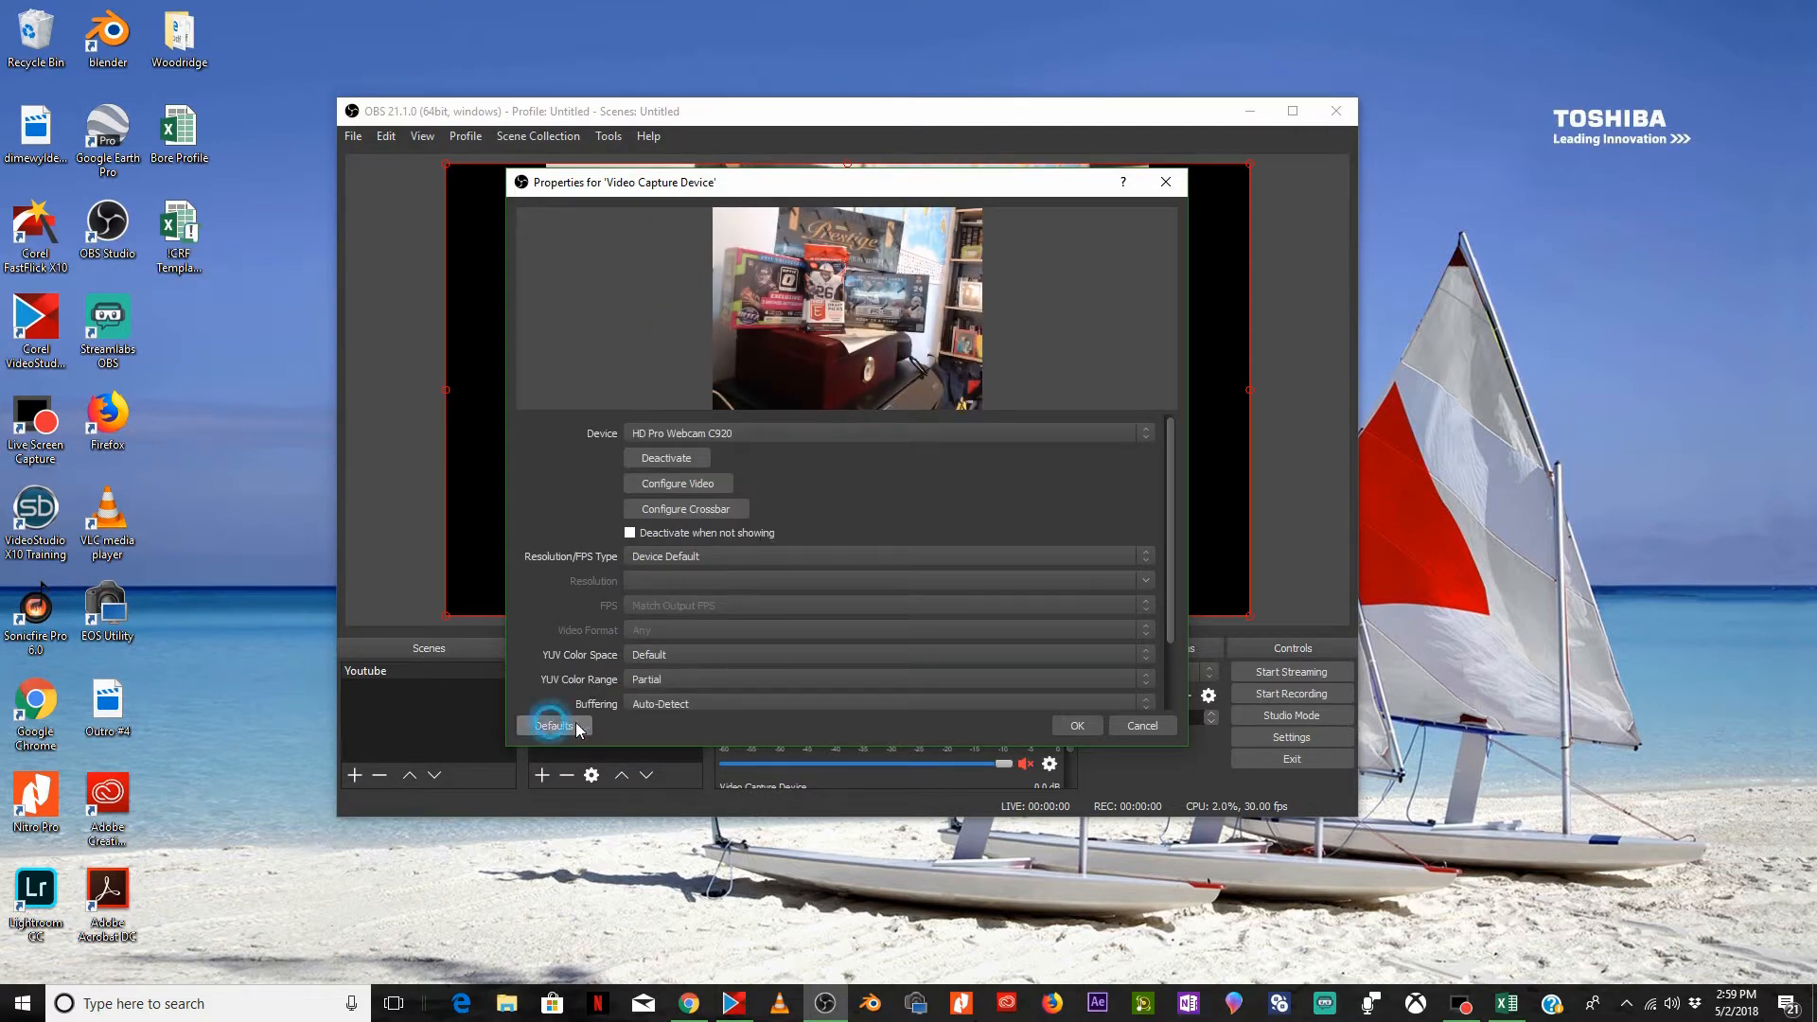
pyautogui.click(1067, 727)
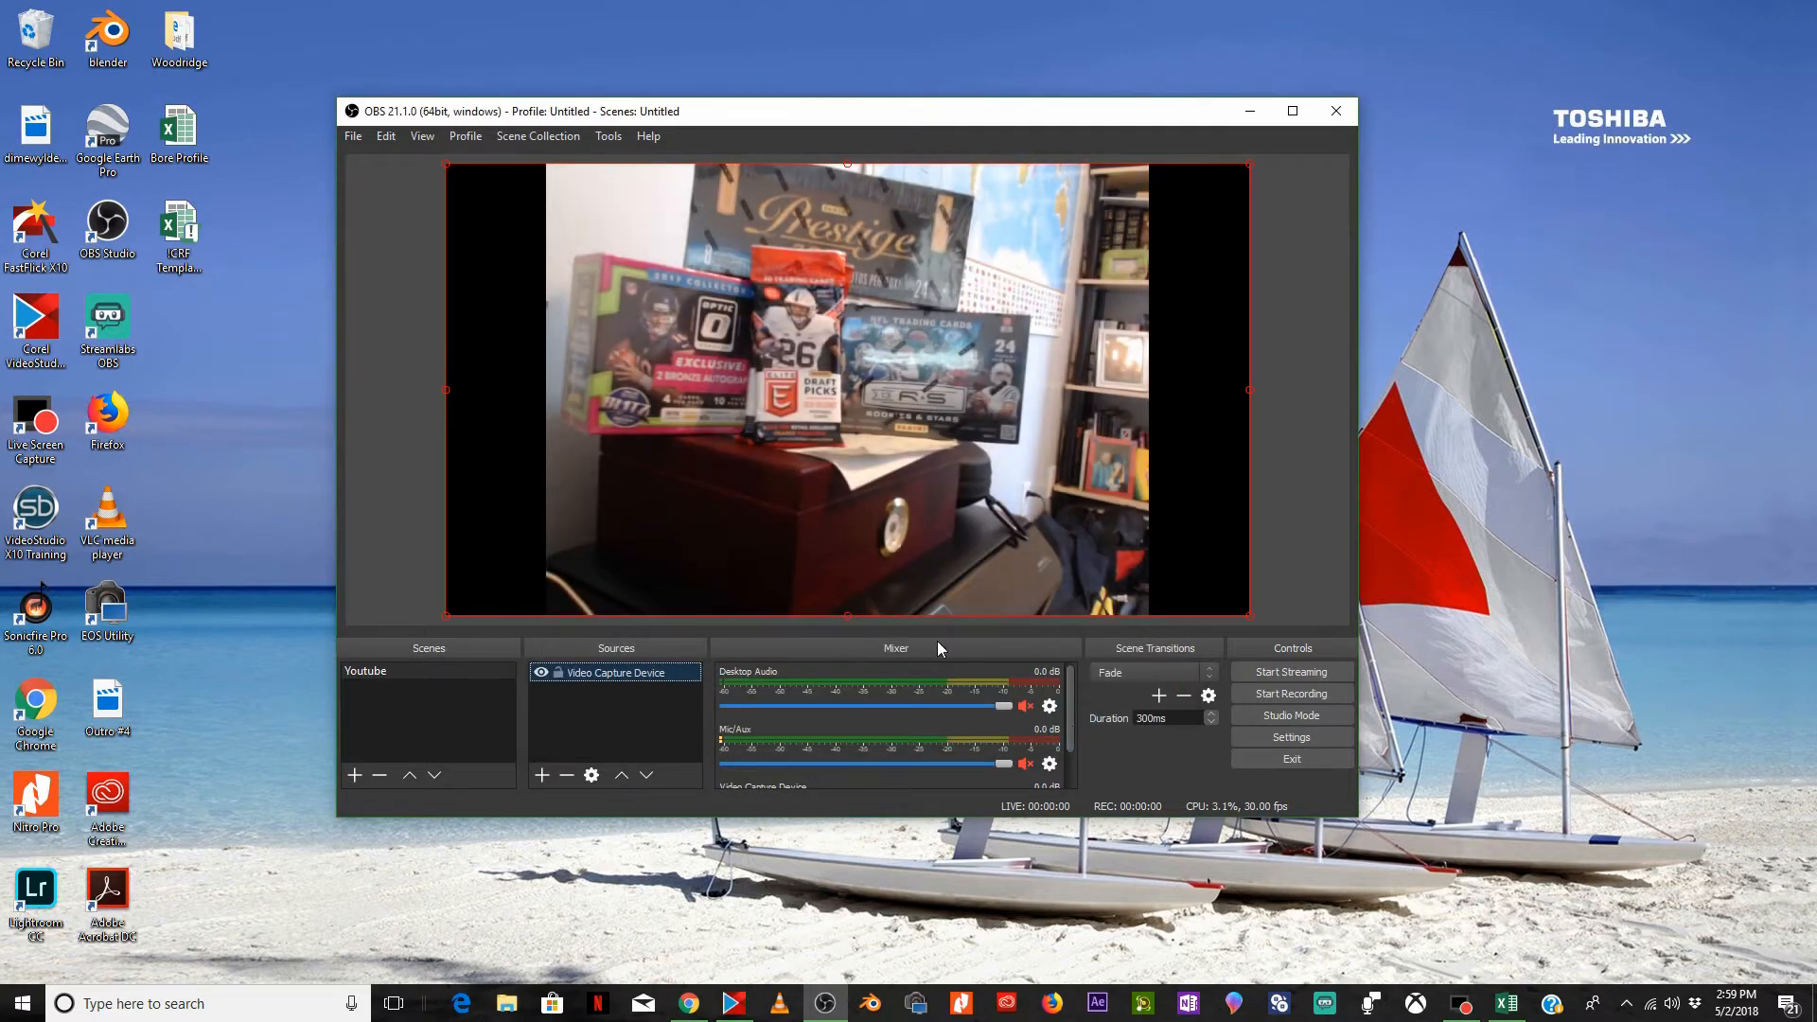
# Stretch the webcam picture to the screen so it fills the full width of the canvas
pyautogui.moveTo(1247, 389)
pyautogui.mouseDown()
pyautogui.moveTo(1267, 390)
pyautogui.moveTo(1235, 402)
pyautogui.mouseUp()
pyautogui.rightClick(1091, 426)
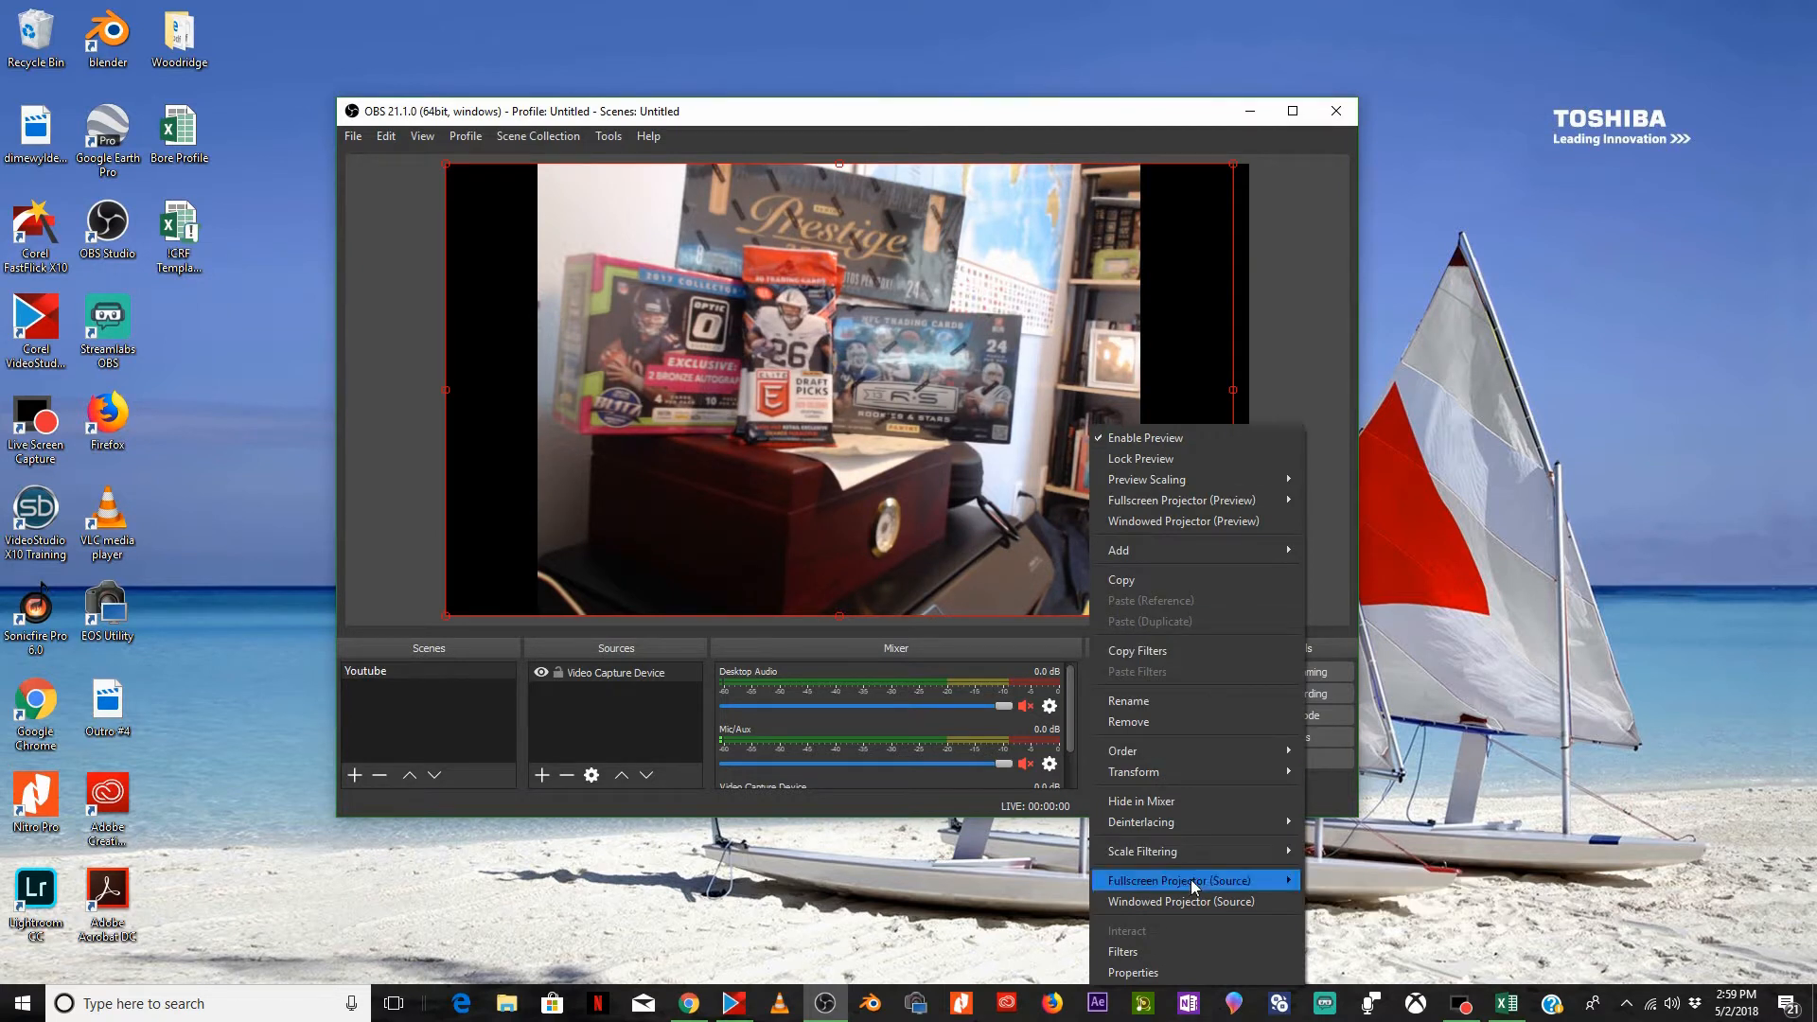
pyautogui.moveTo(1200, 771)
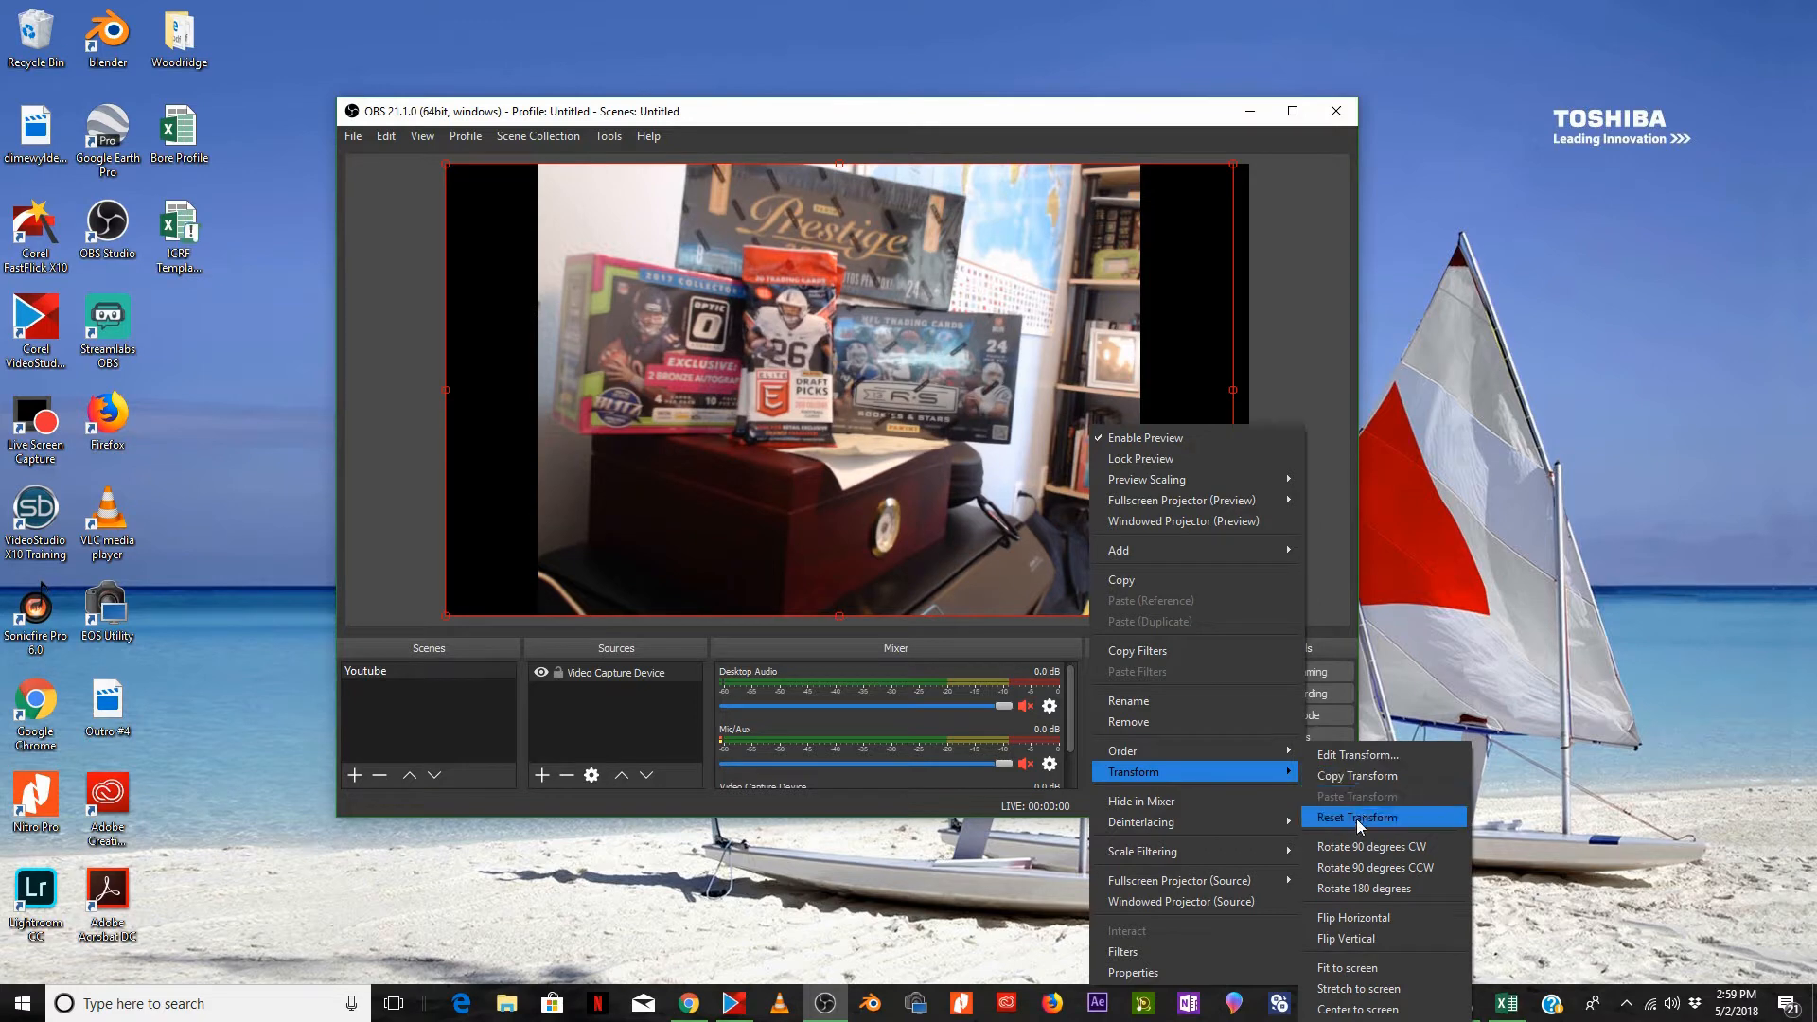
pyautogui.click(1375, 971)
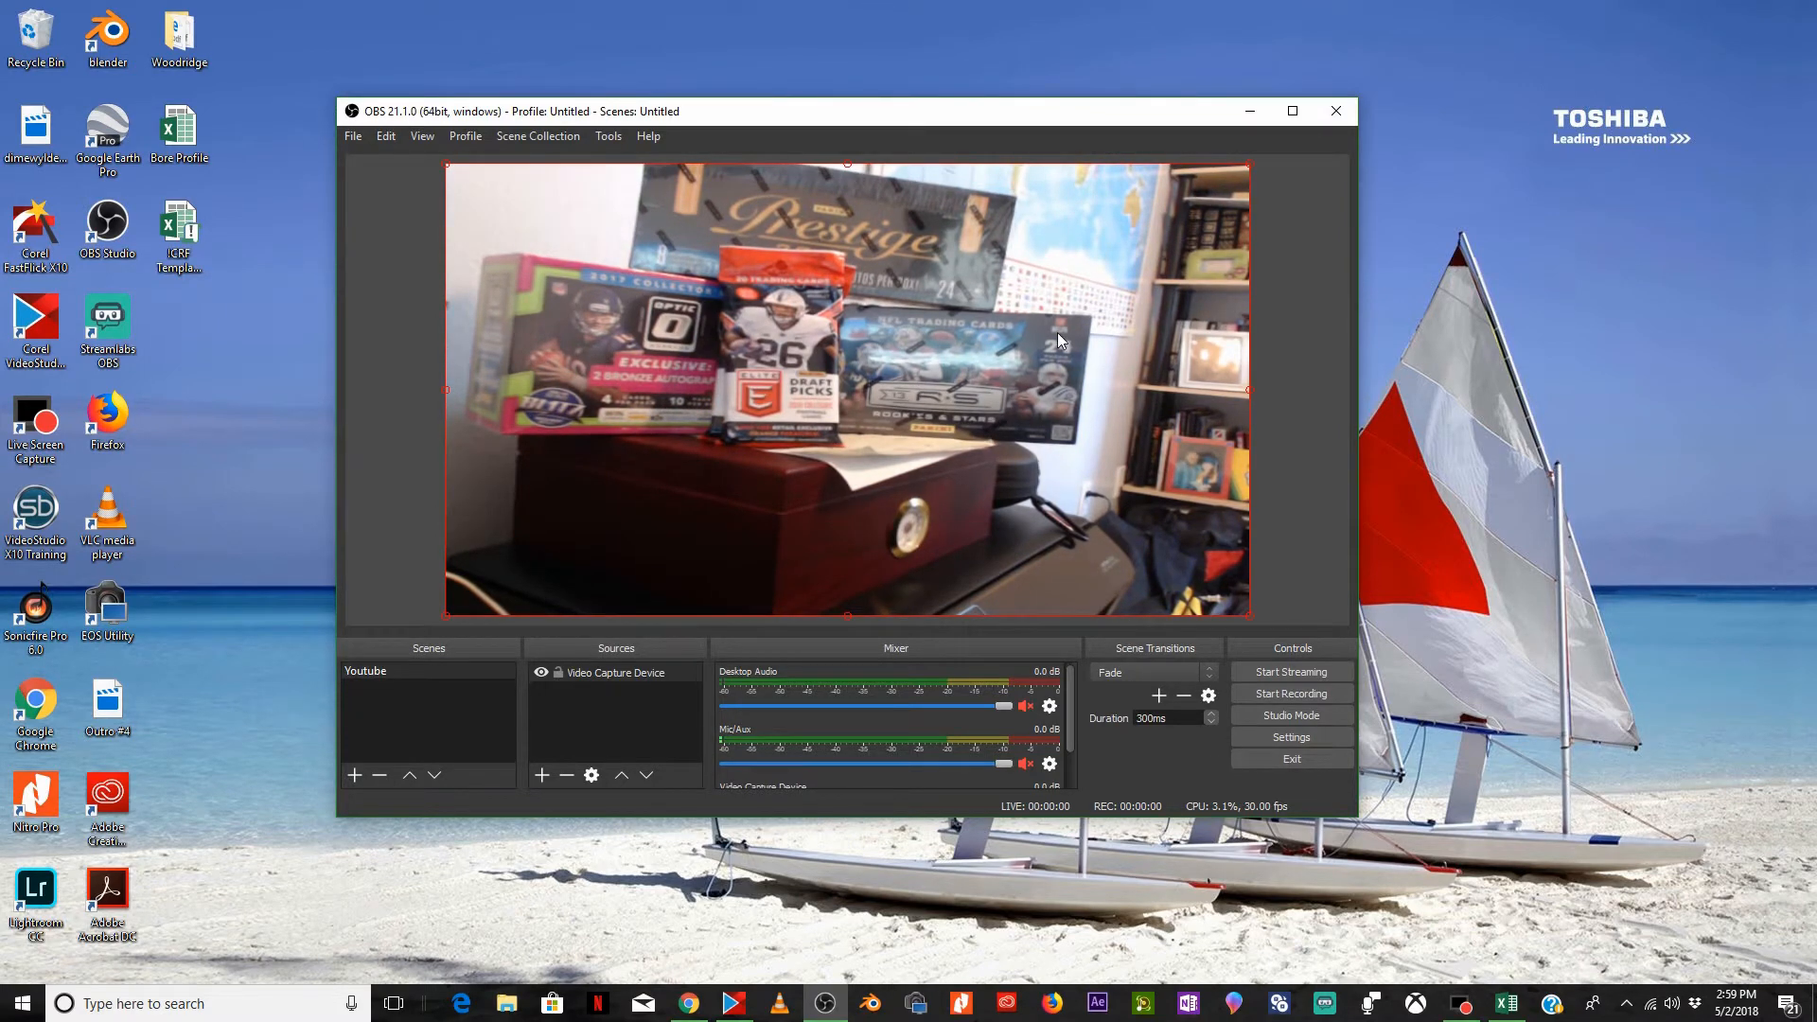
# Add a new visible Text (GDI+) source to the Youtube scene, keeping the suggested source name
pyautogui.click(543, 776)
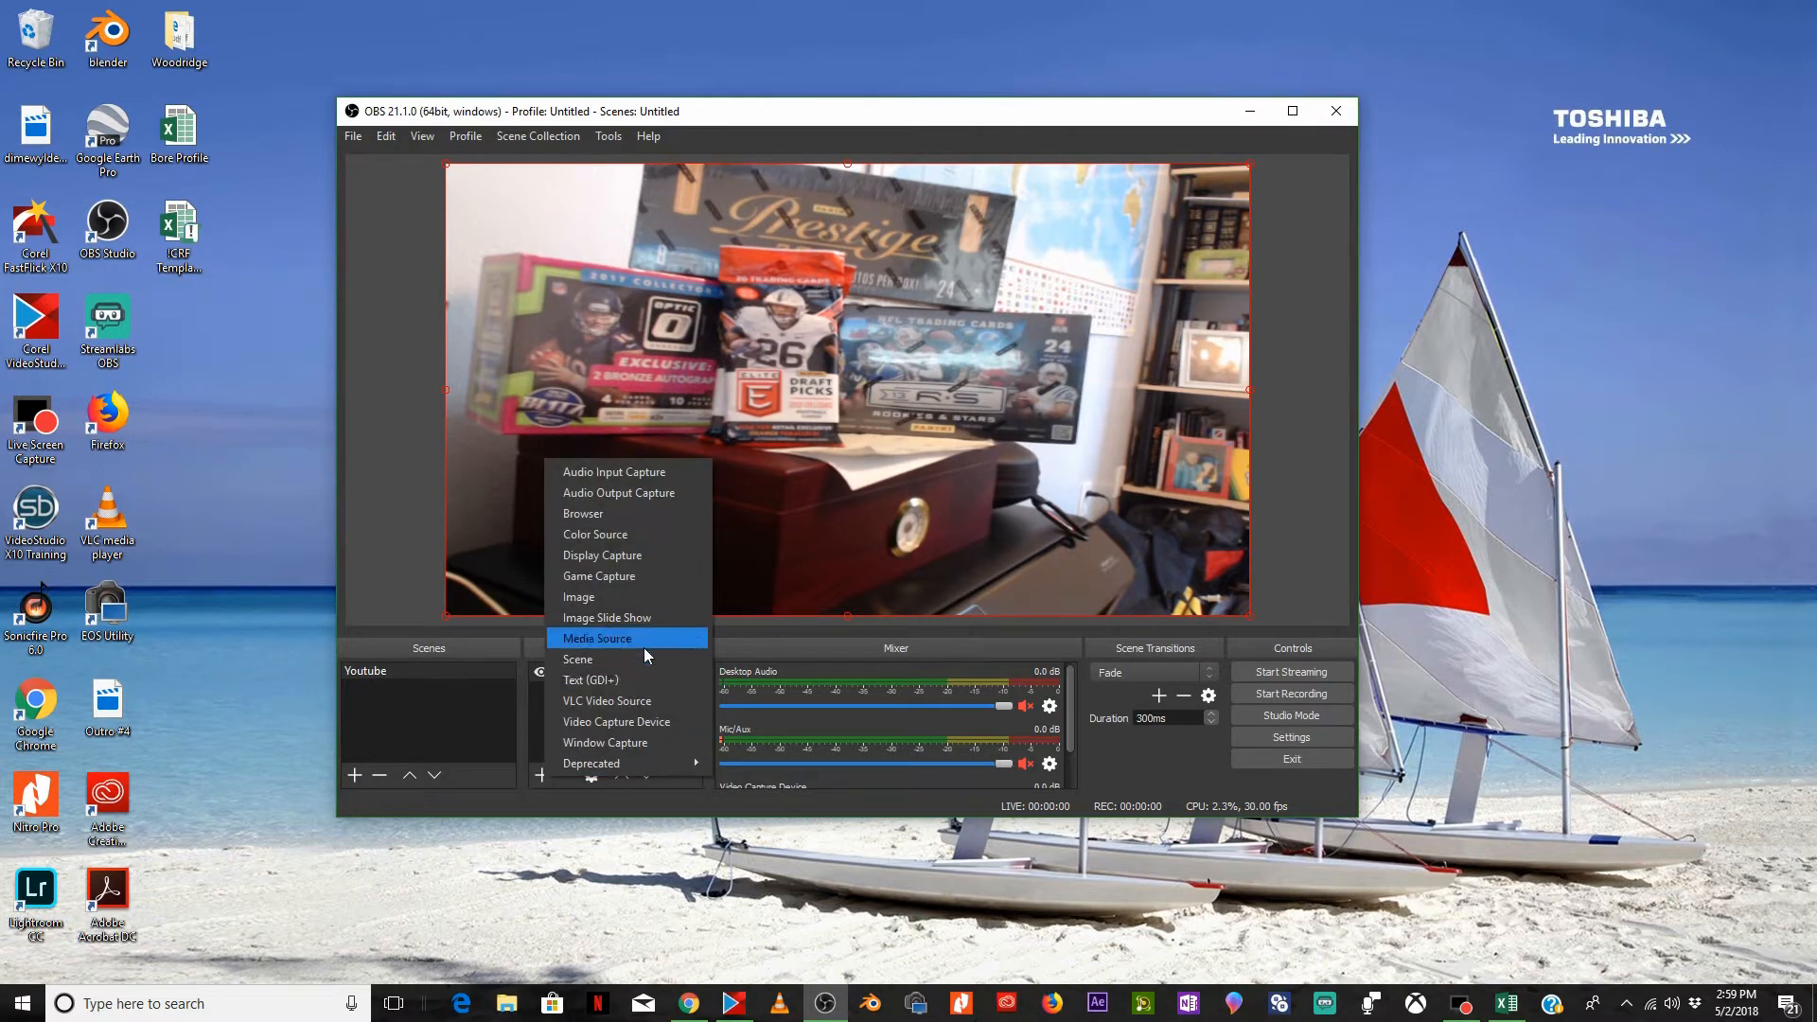
pyautogui.click(633, 679)
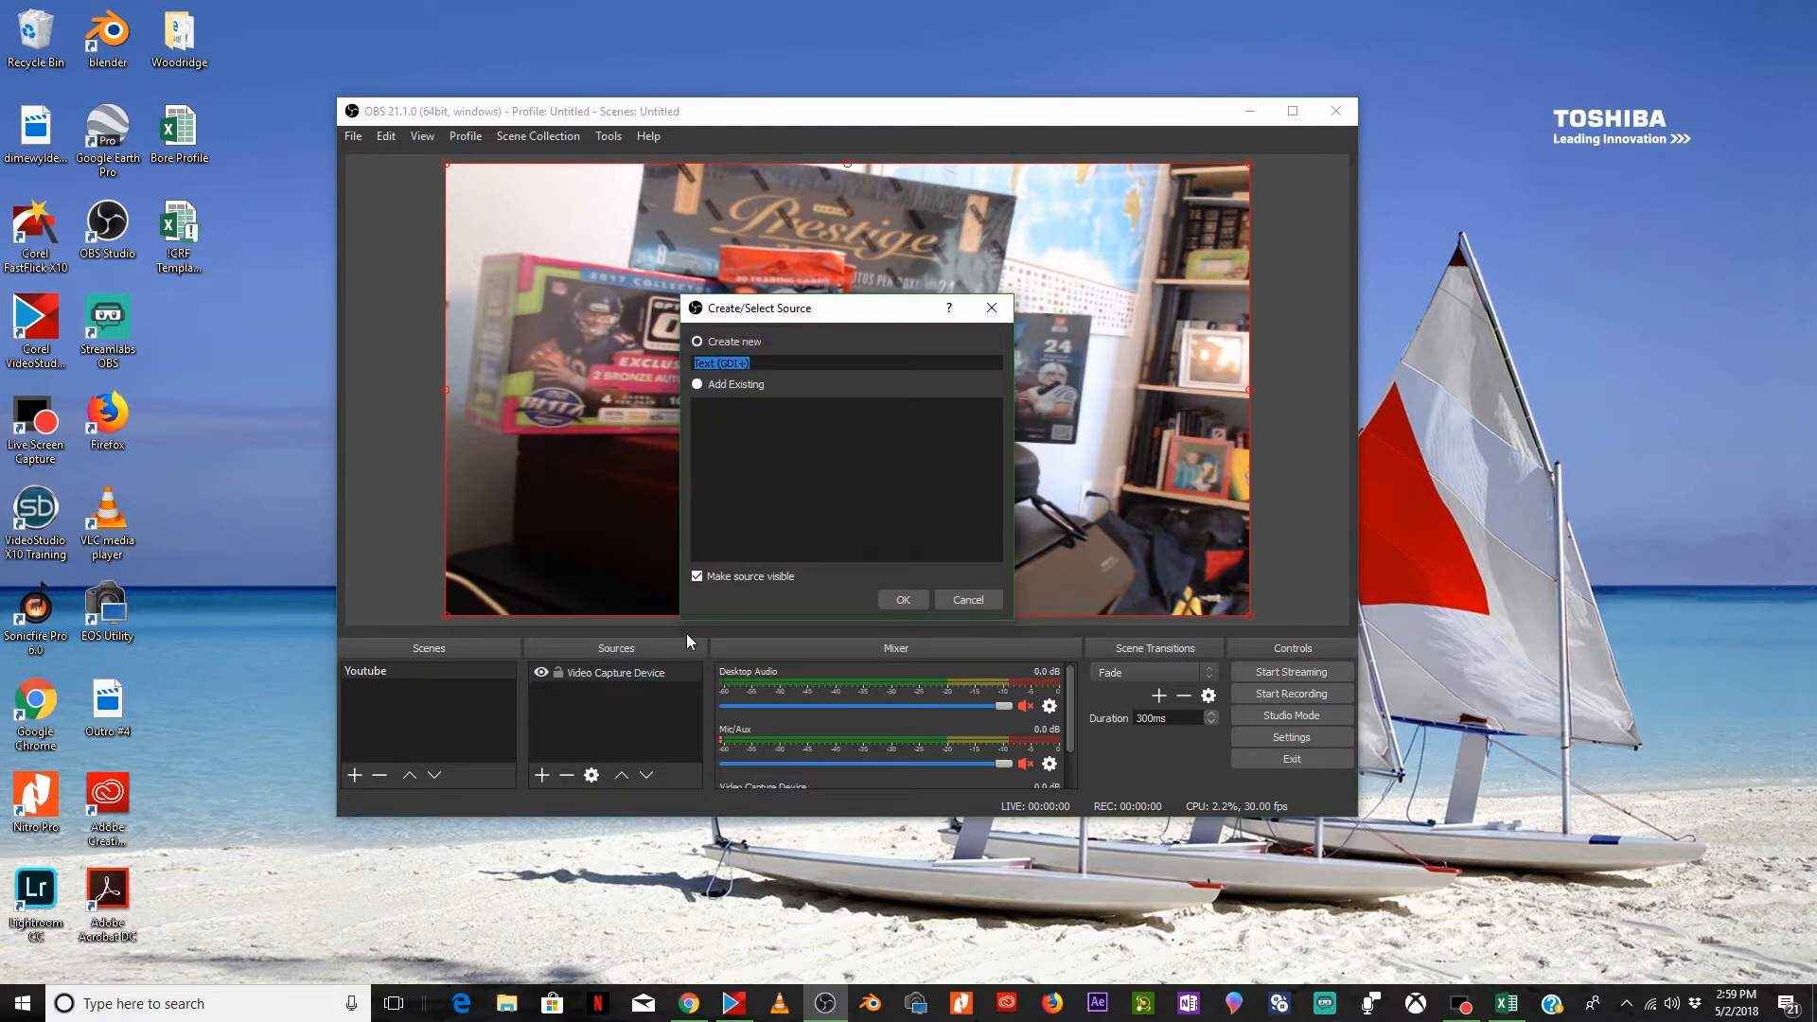
pyautogui.click(903, 600)
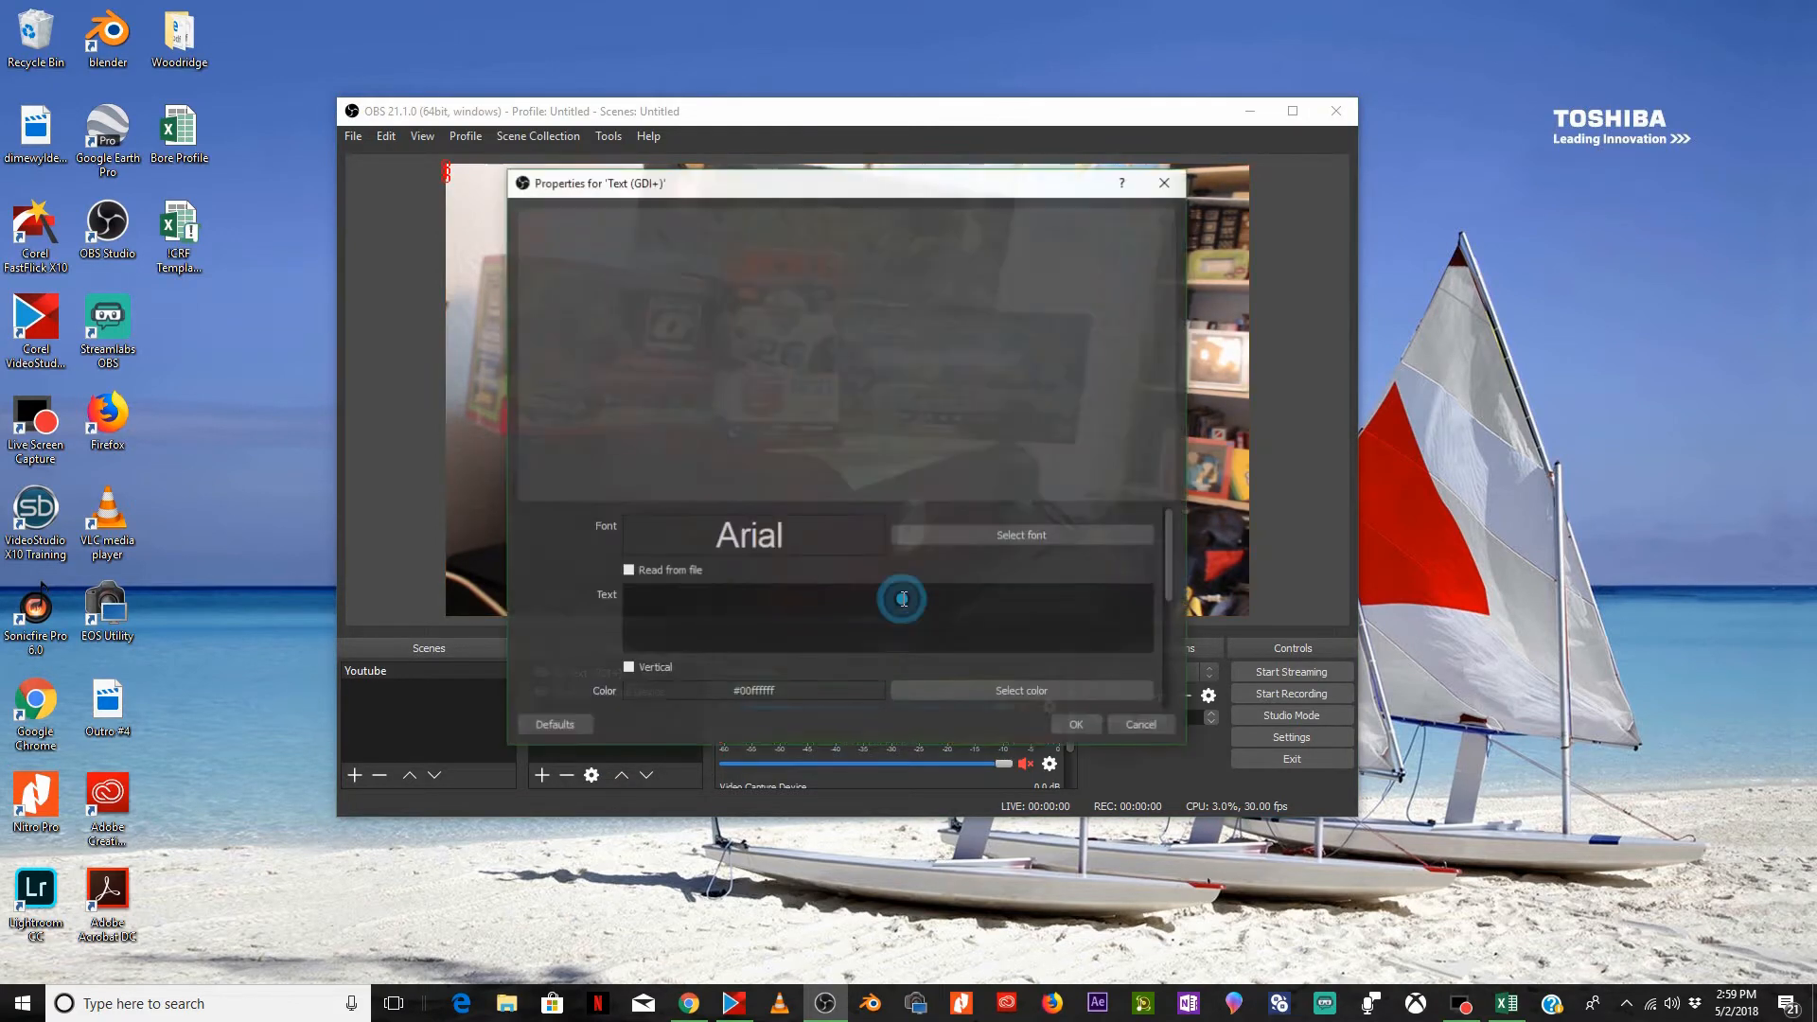
# Enter "Shipping 3.50 on first purchase free on all other purchases" as the text source's content
pyautogui.click(748, 612)
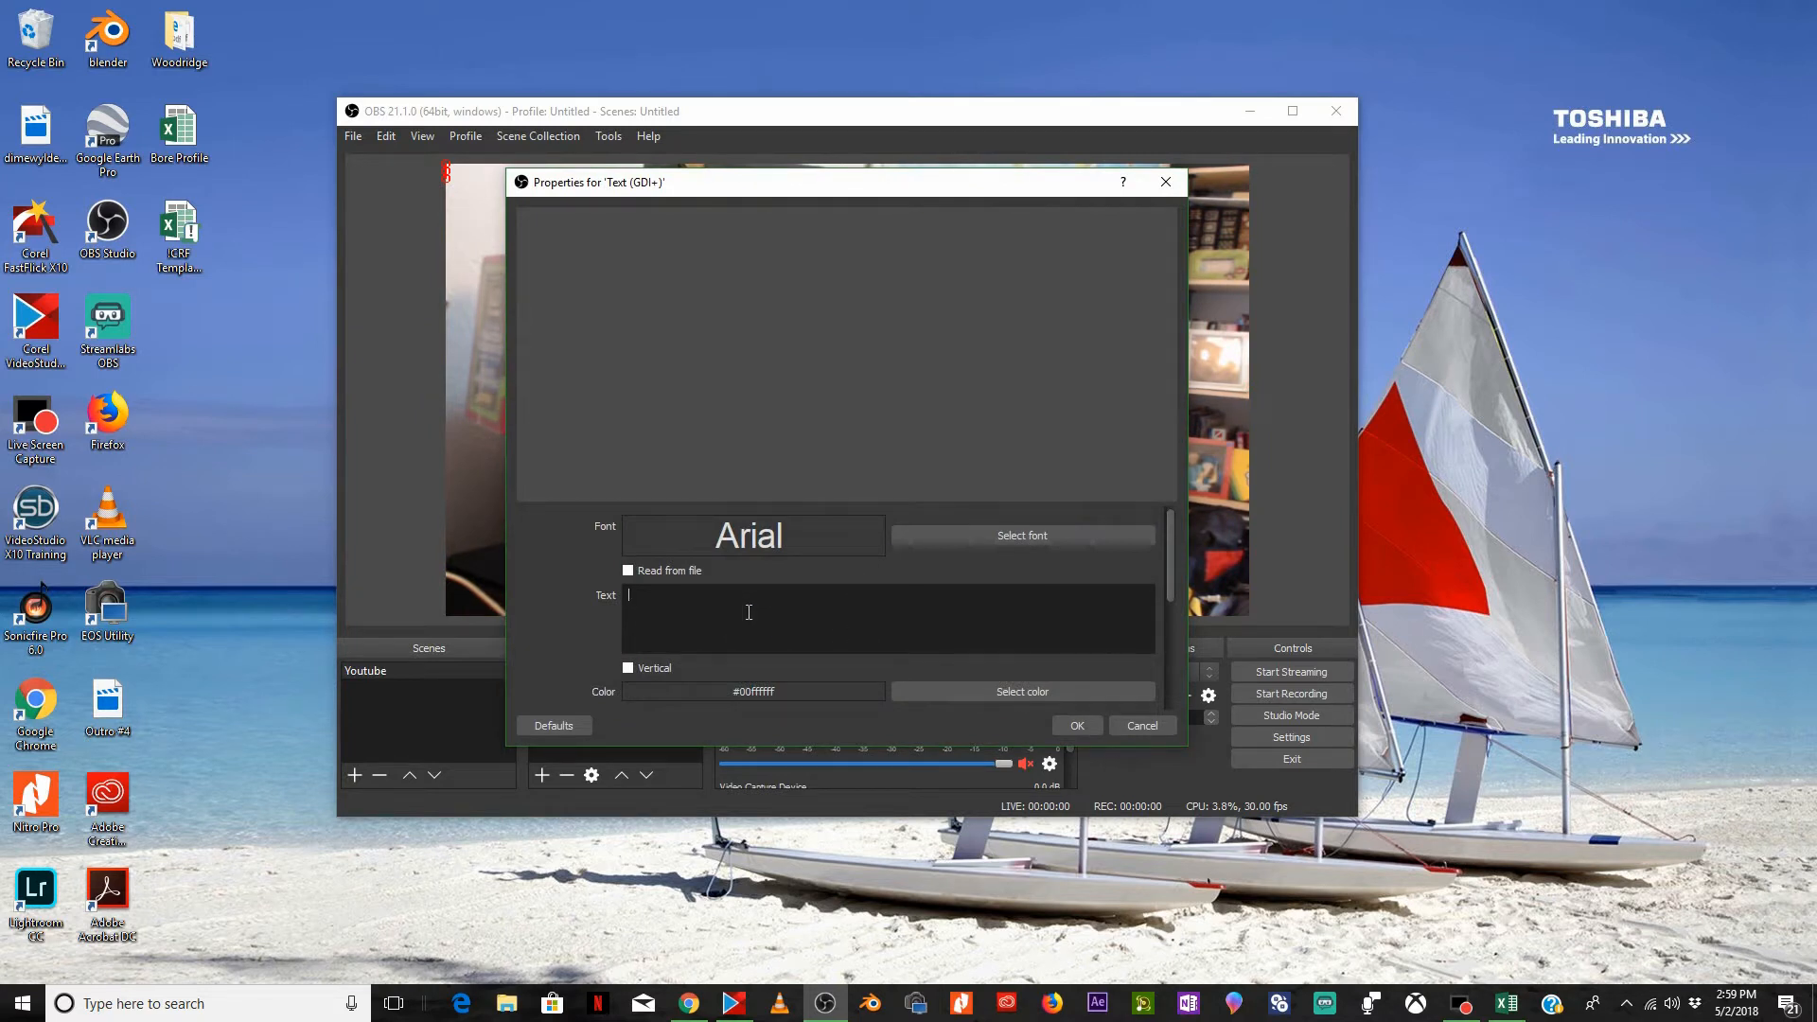
pyautogui.write('Shippi')
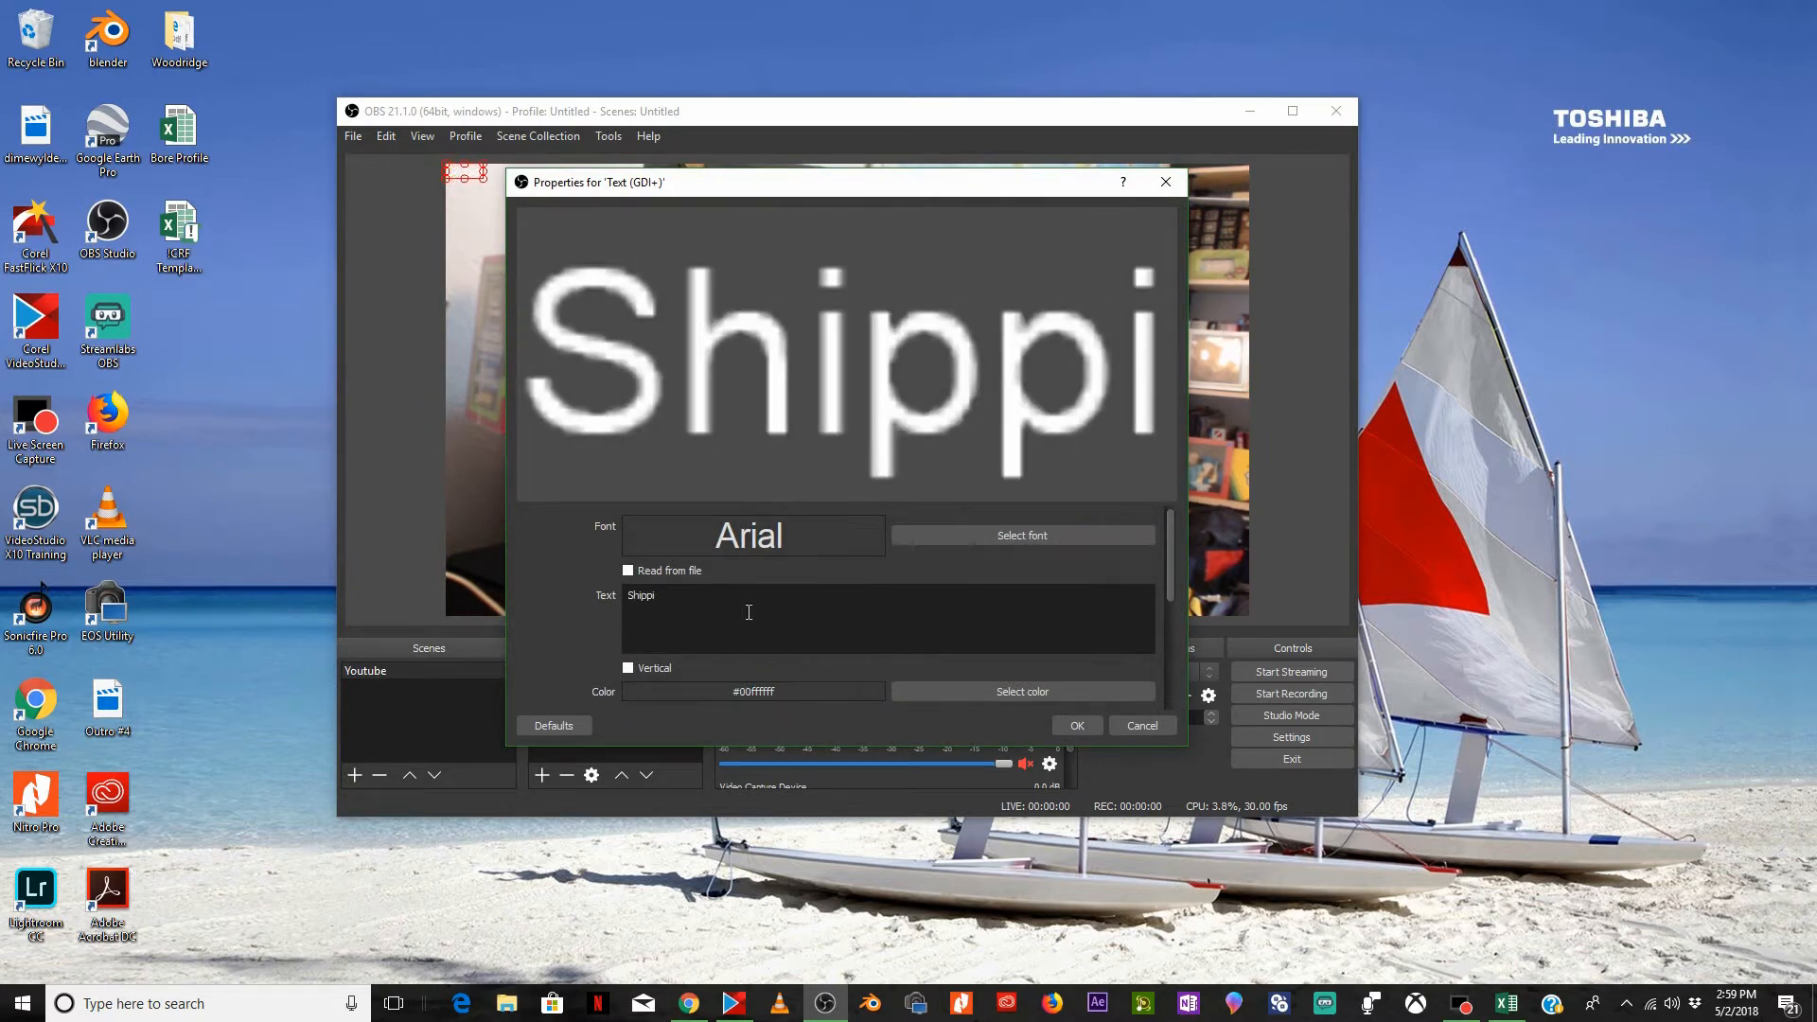
pyautogui.write('ng ')
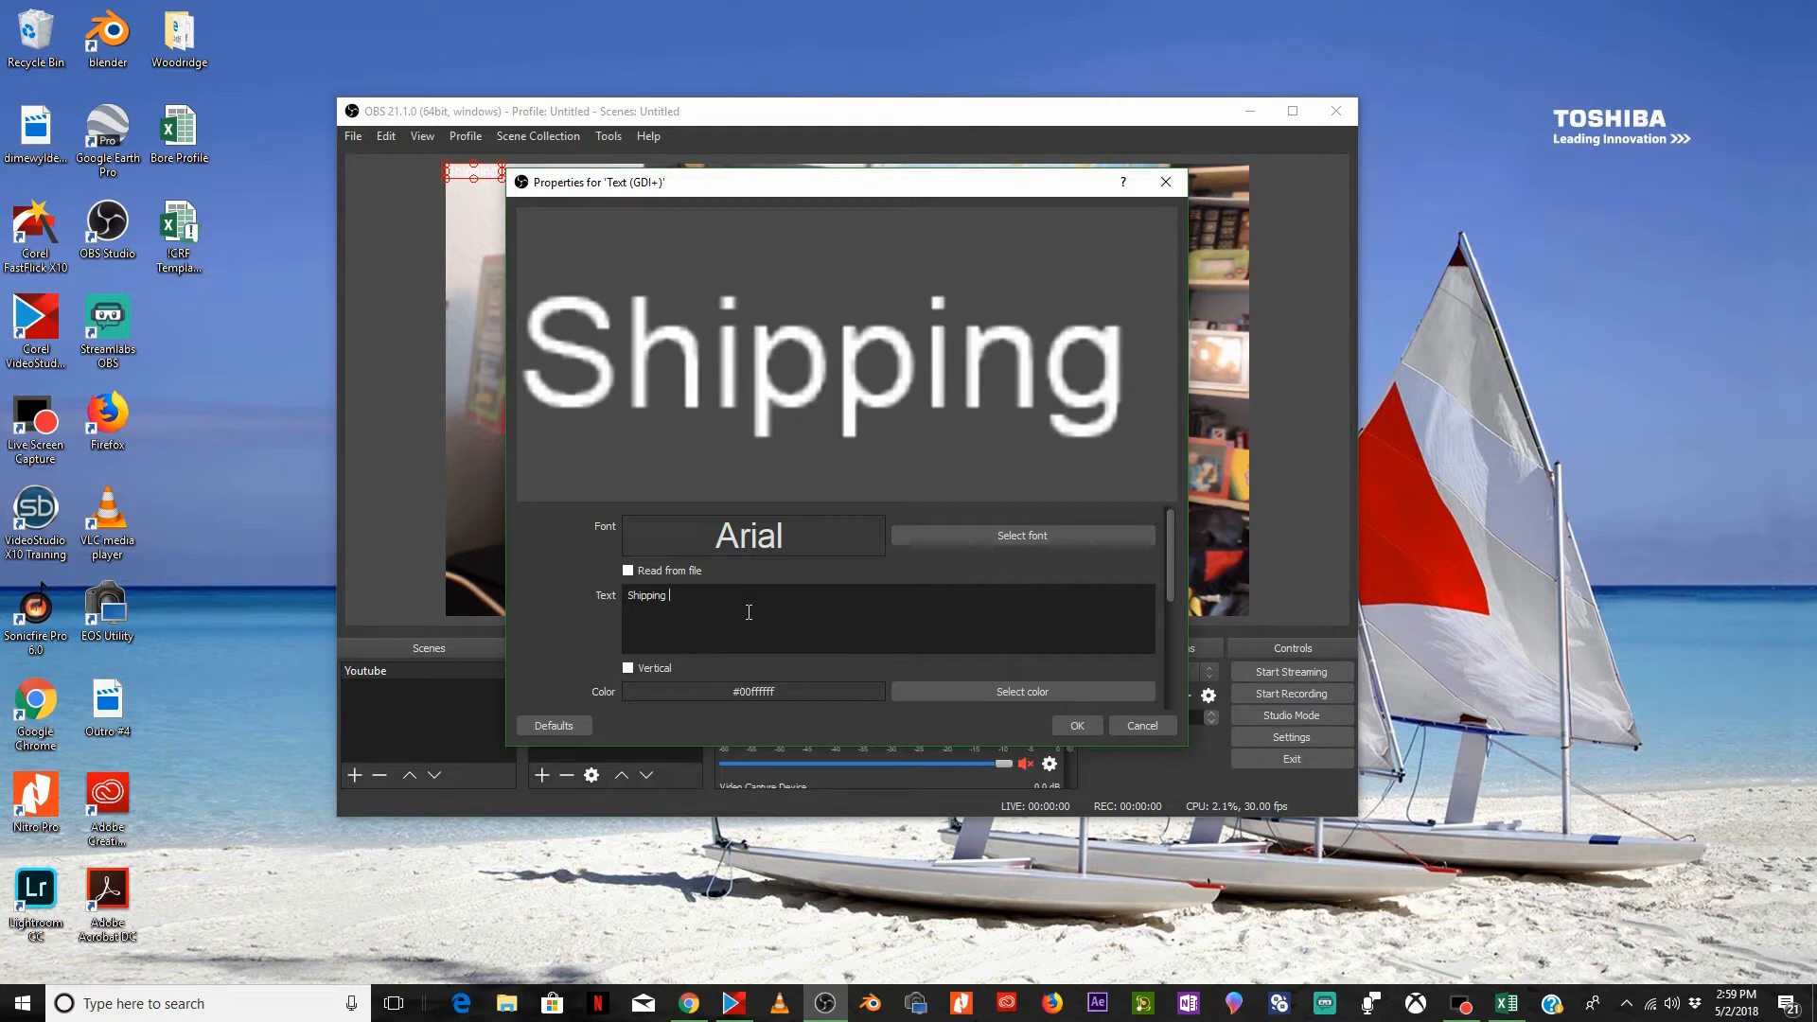
pyautogui.write('3.5')
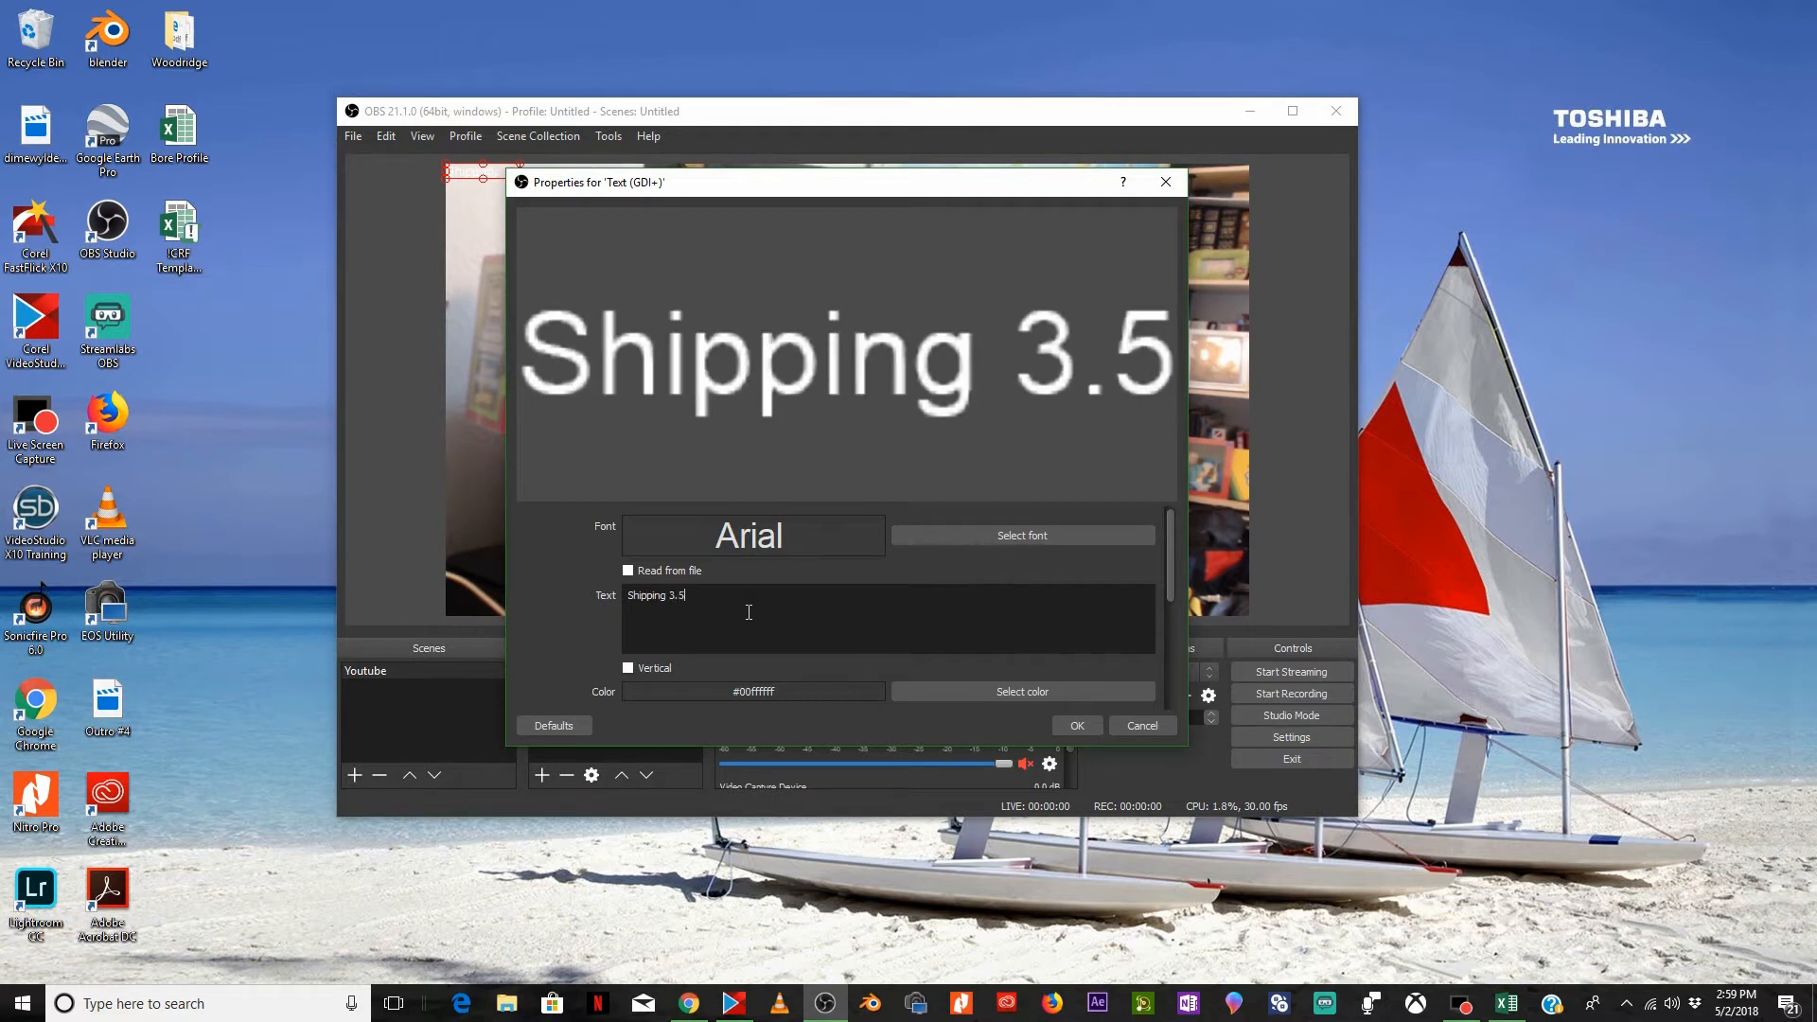
pyautogui.write('0 on')
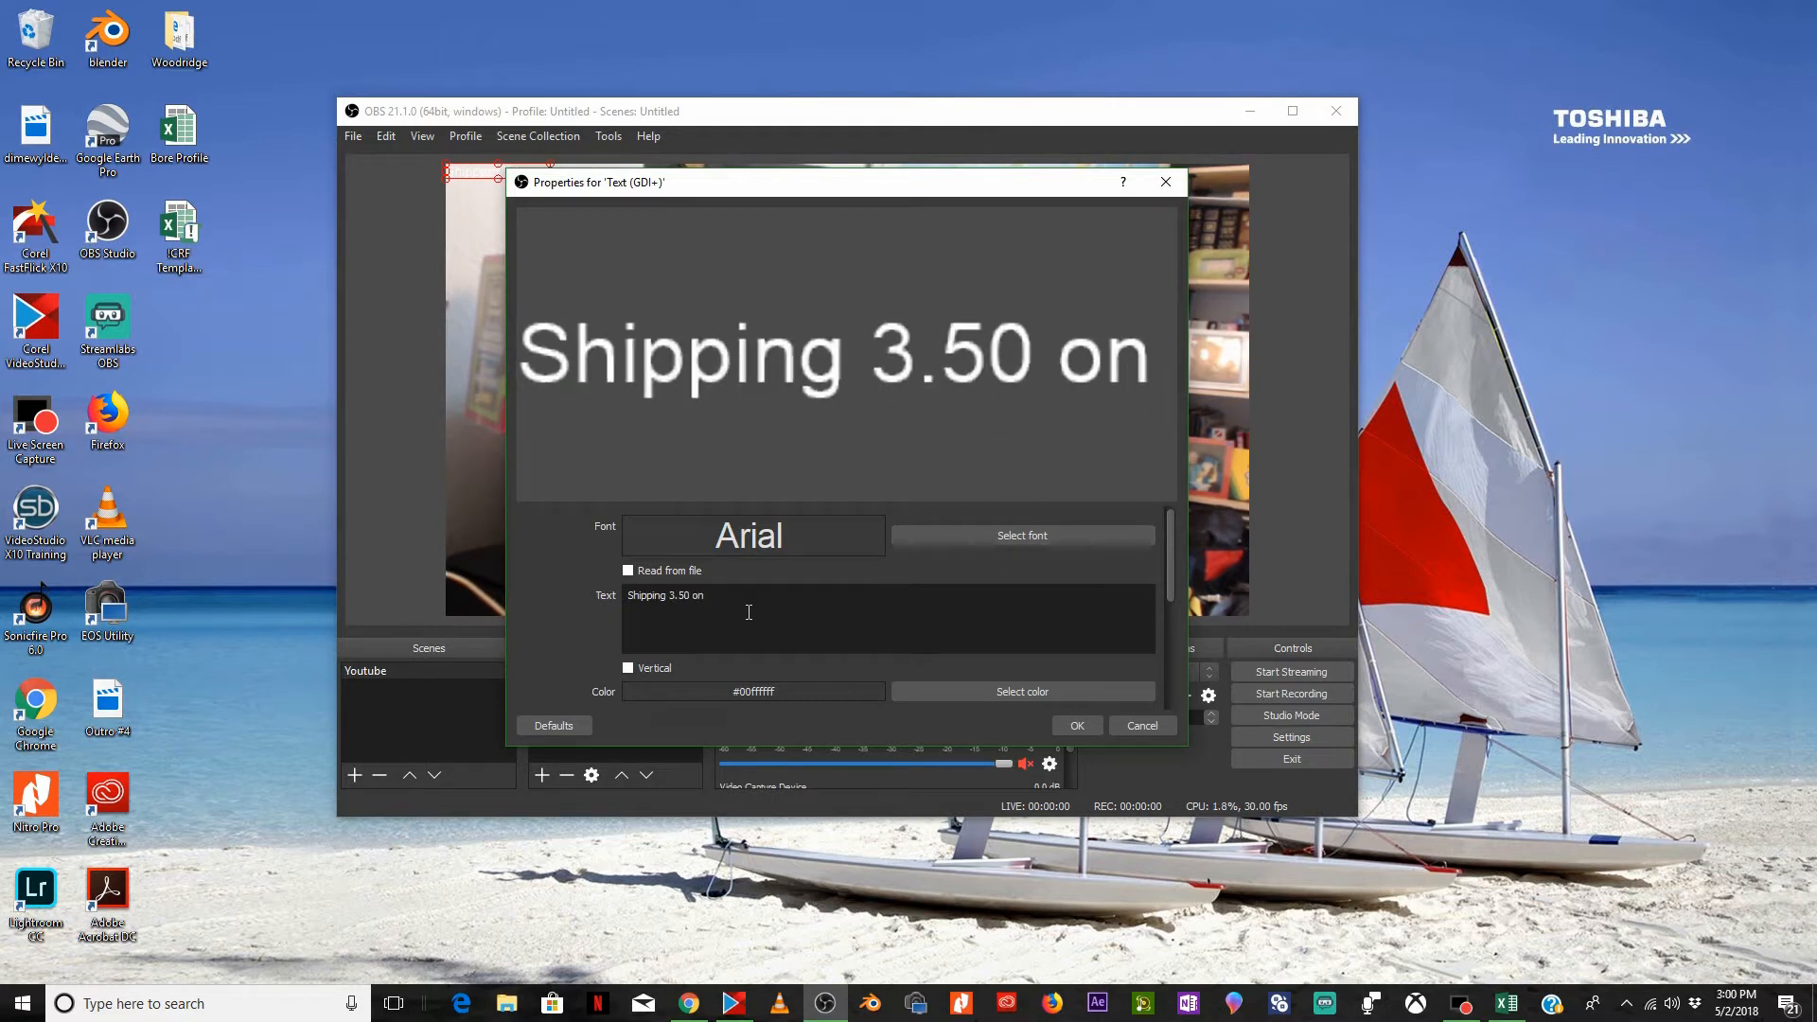
pyautogui.write(' first ')
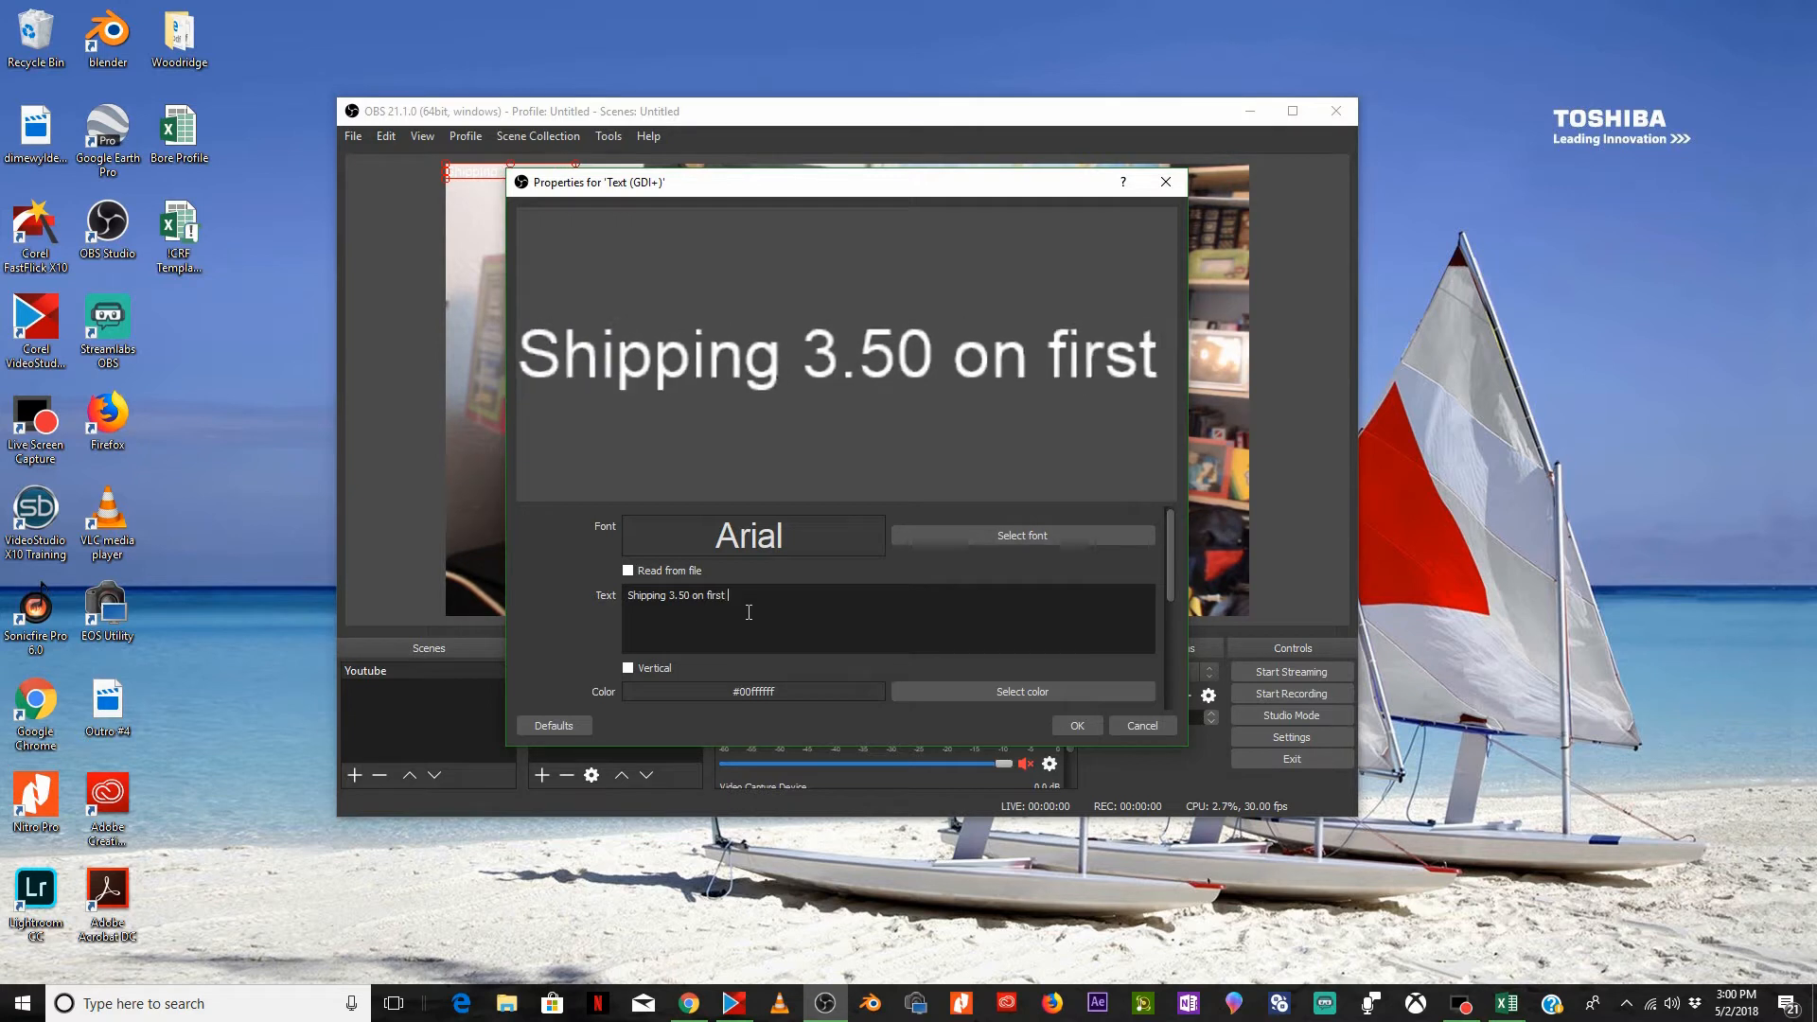
pyautogui.write('purchase ')
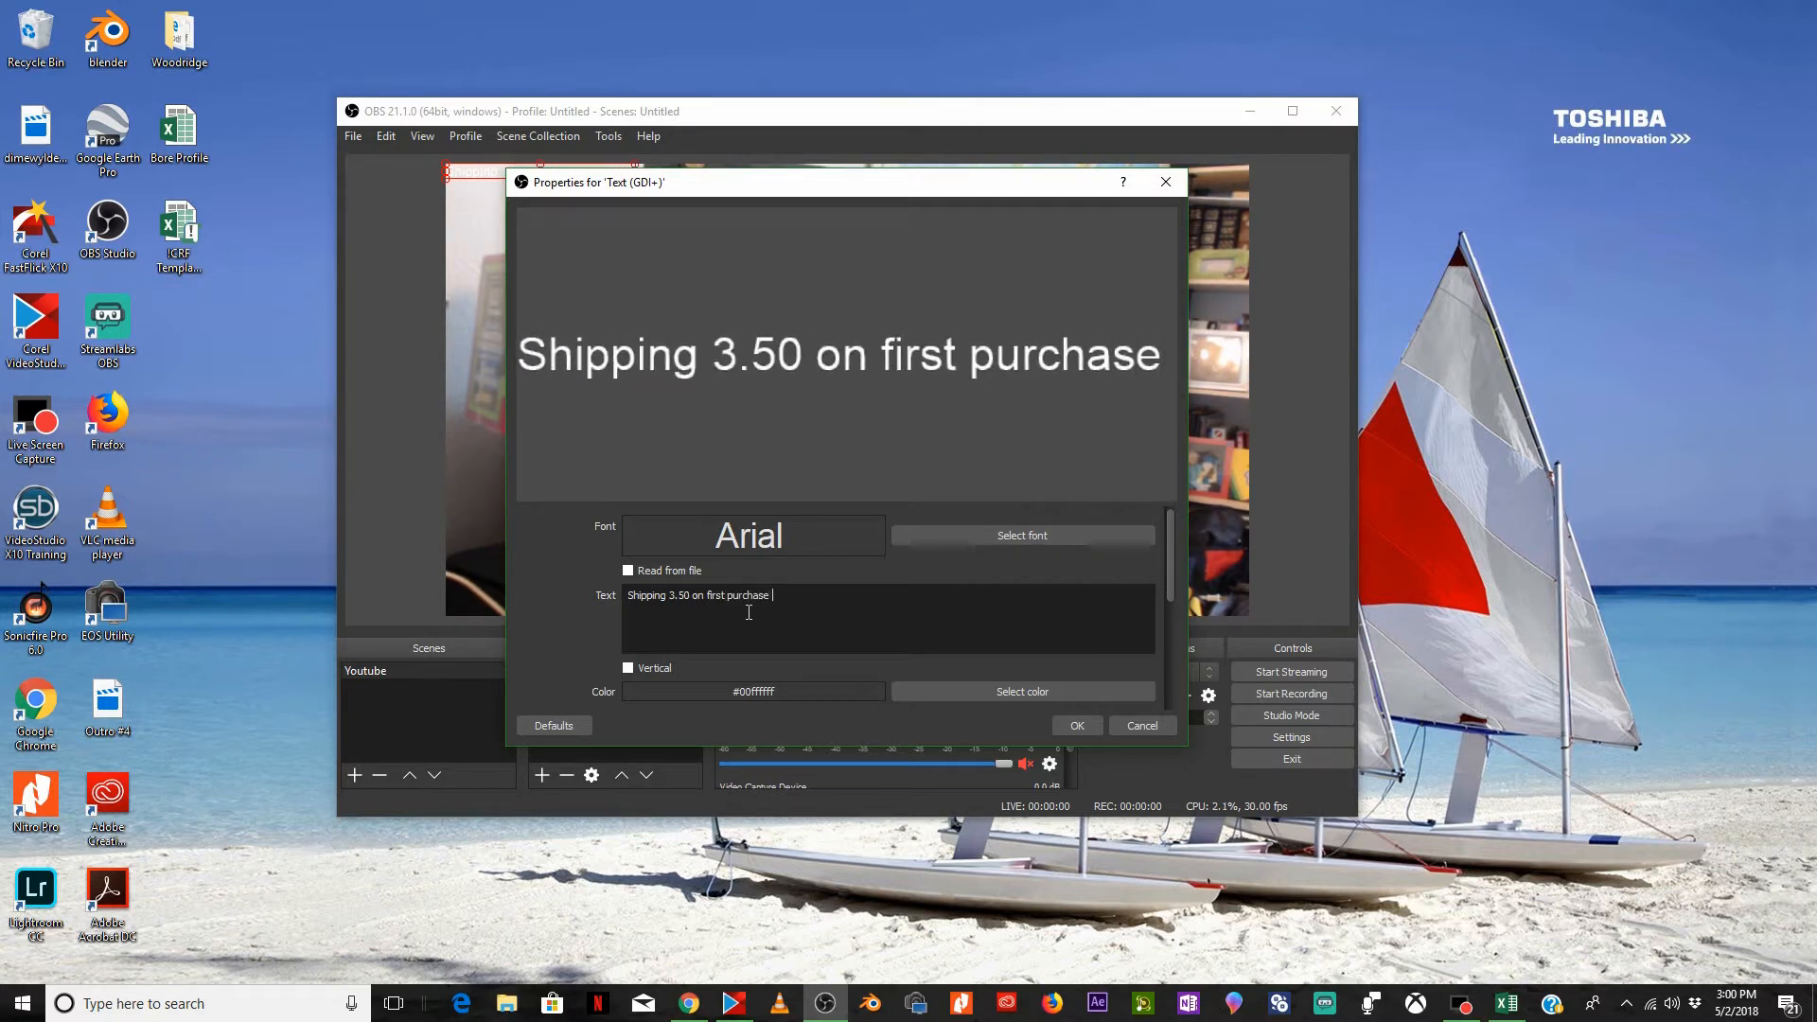
pyautogui.write('free')
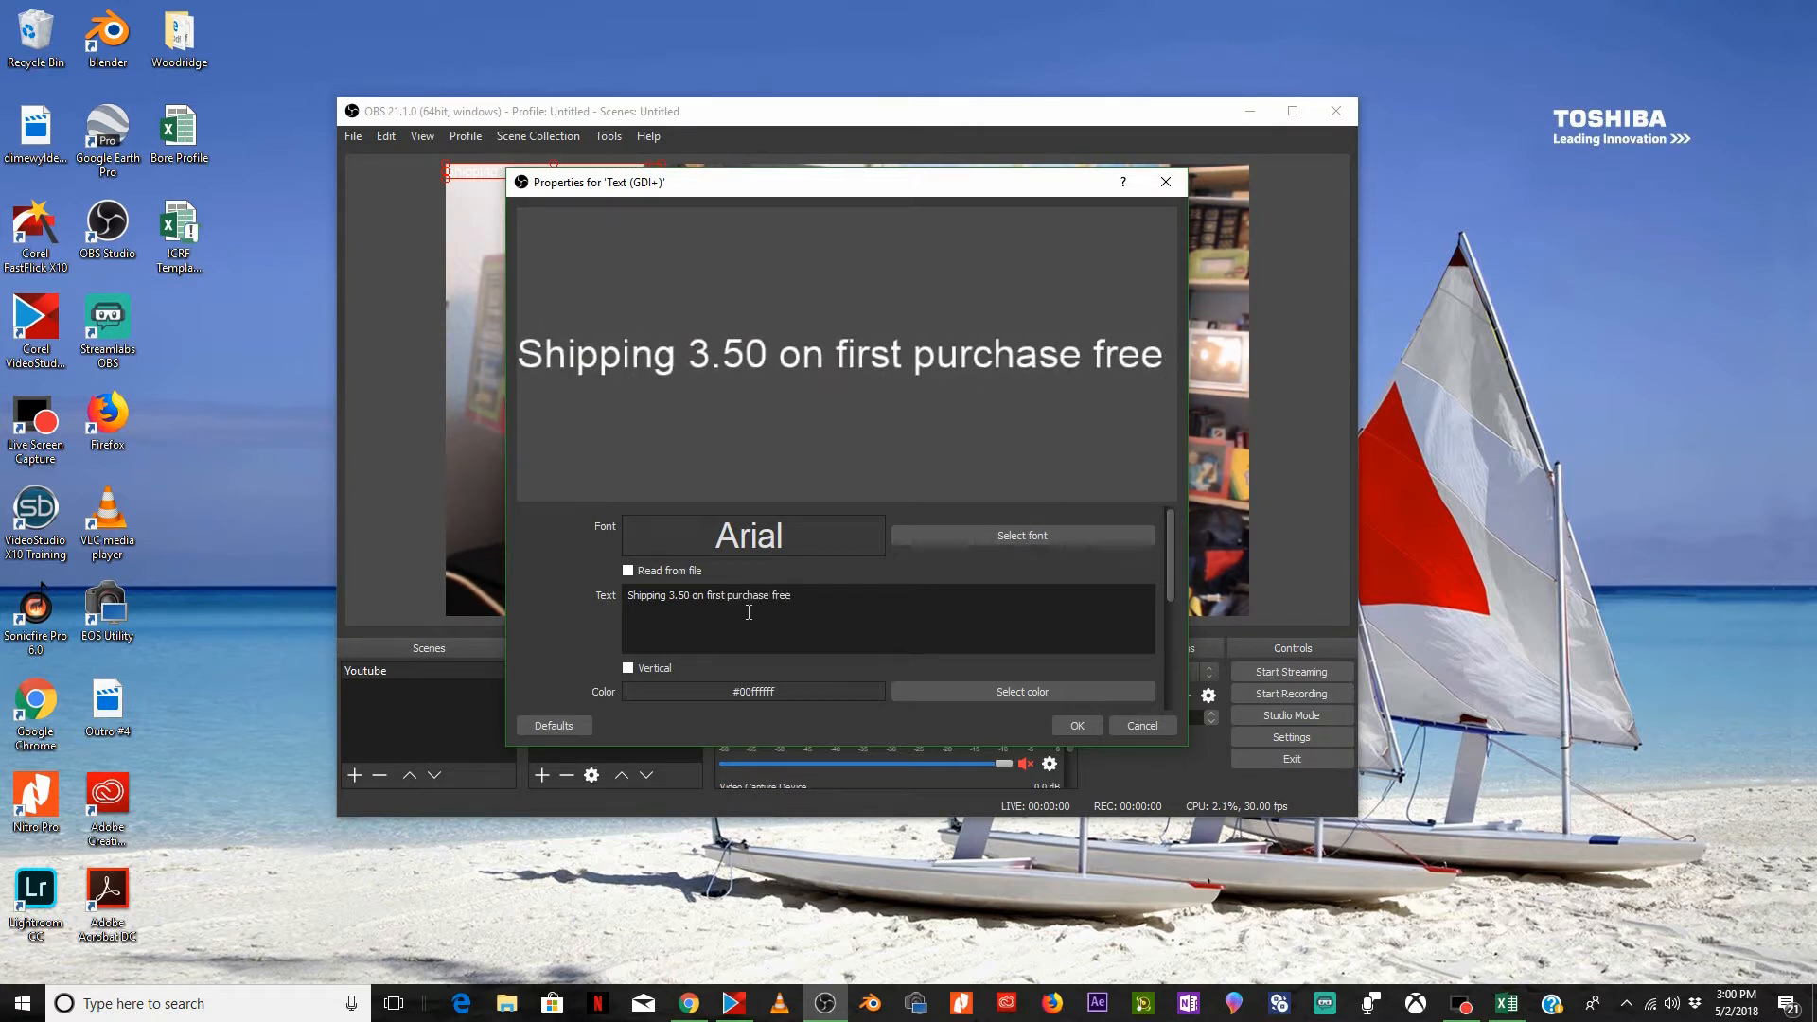
pyautogui.write(' on all ot')
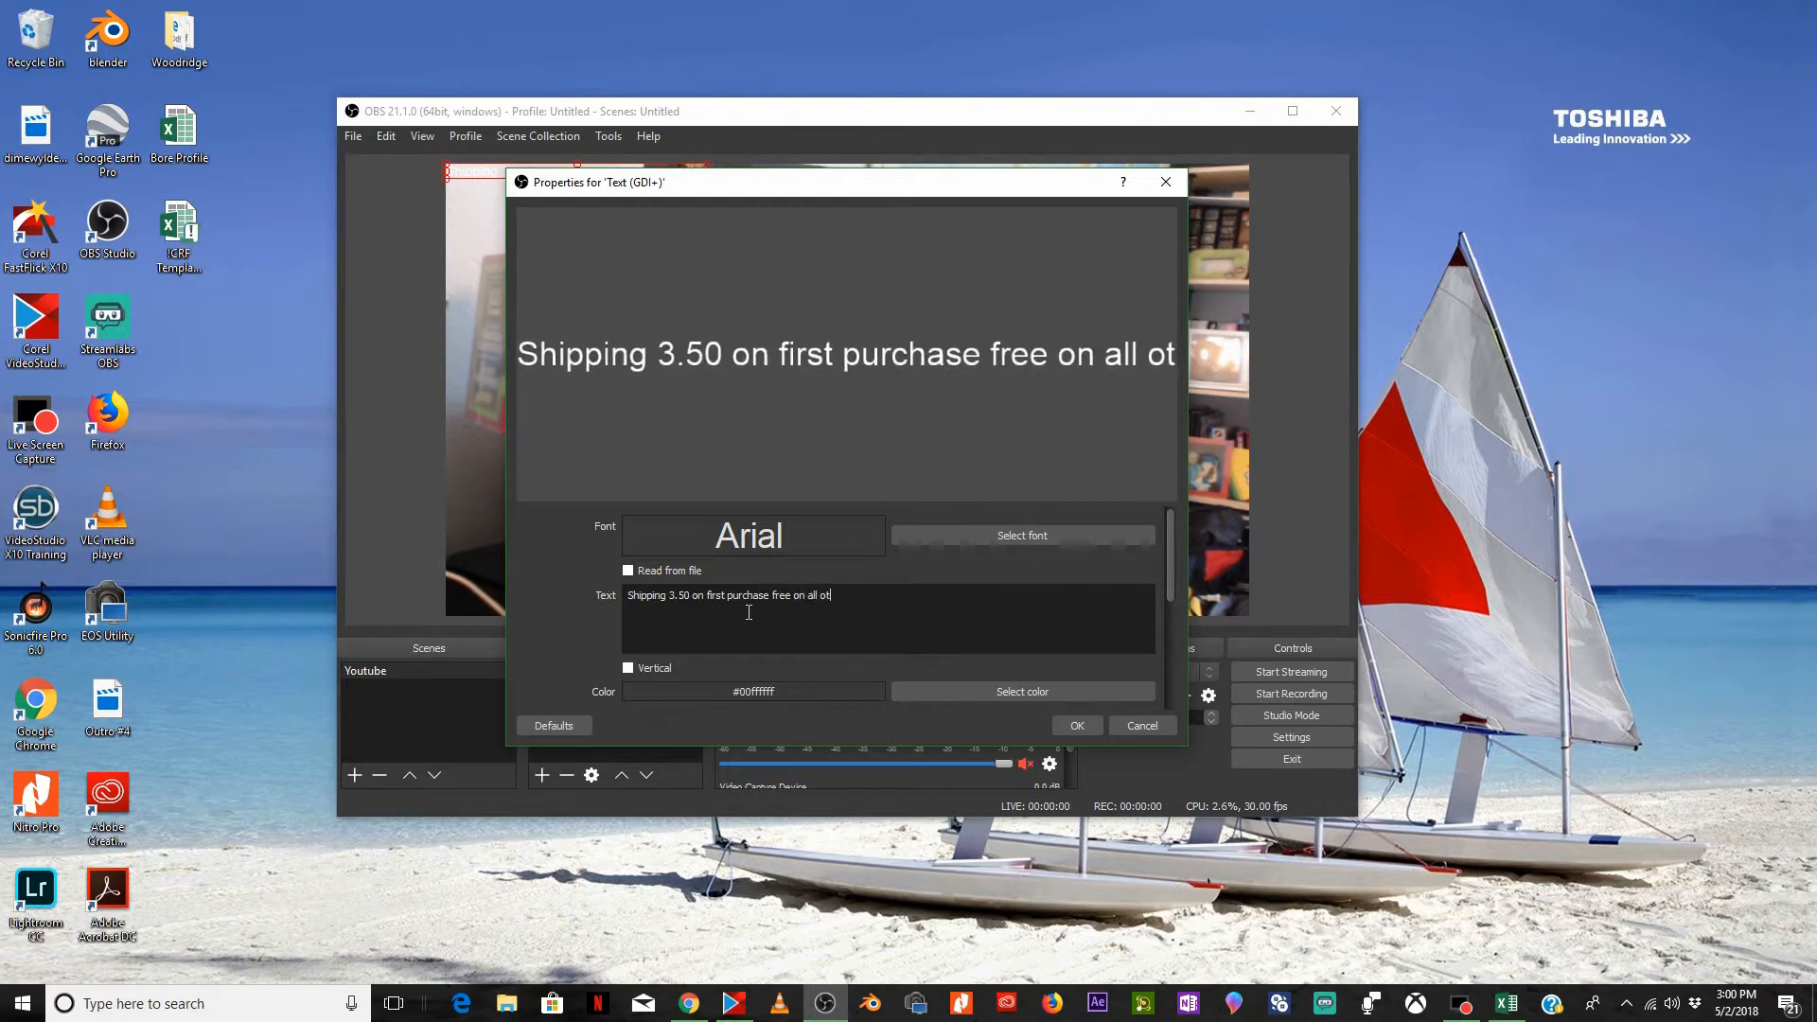
pyautogui.write('her purc')
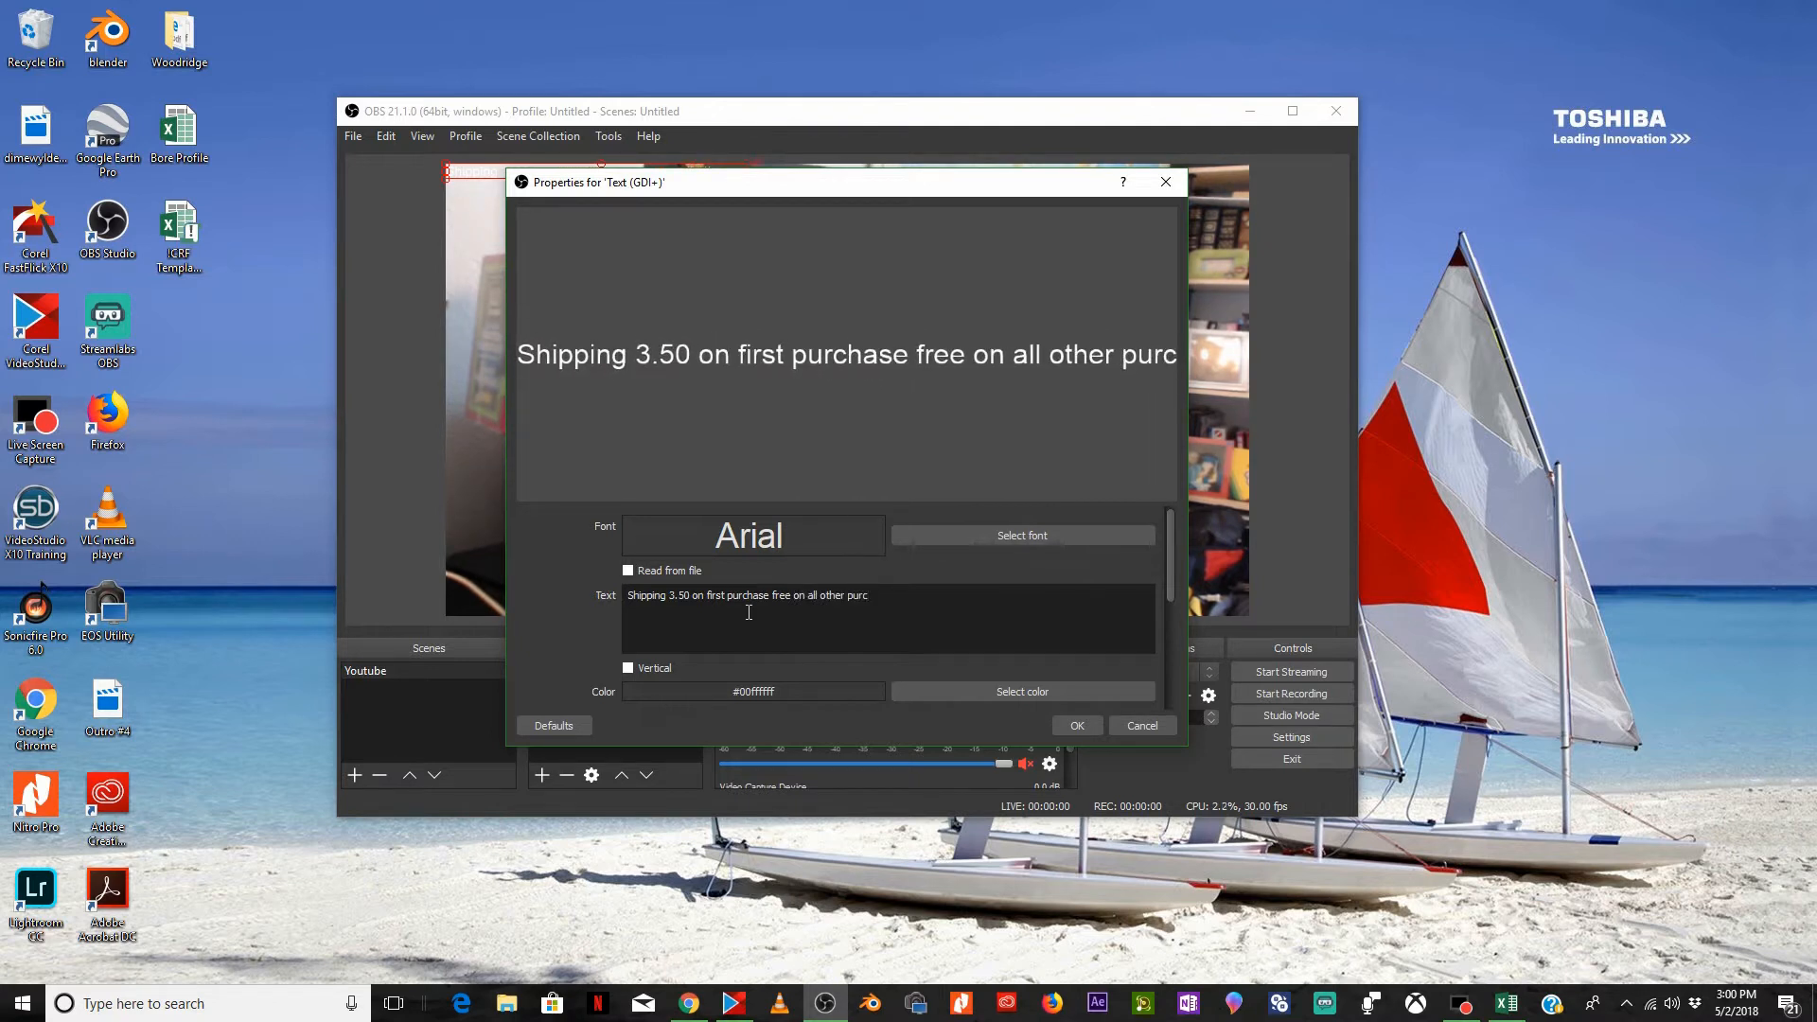
pyautogui.write('hases')
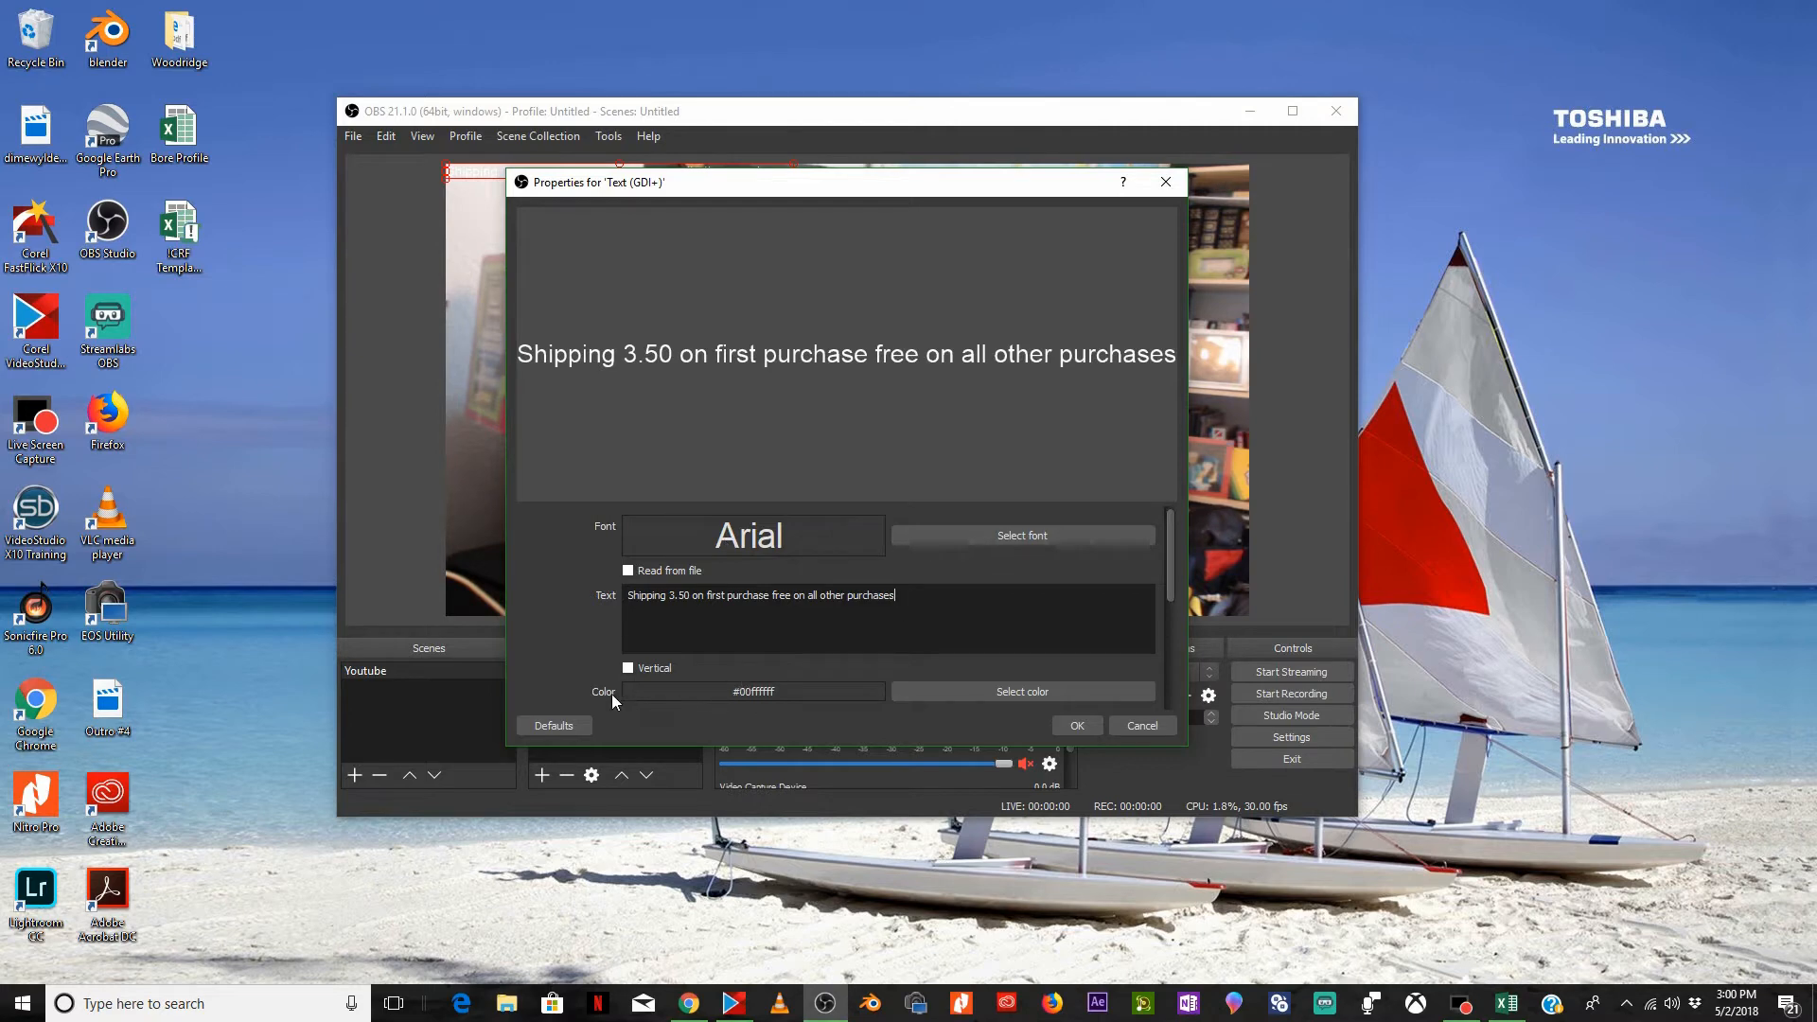
# Color the shipping text blue (#0000ff) and enlarge it to span the full width of the canvas
pyautogui.click(1003, 691)
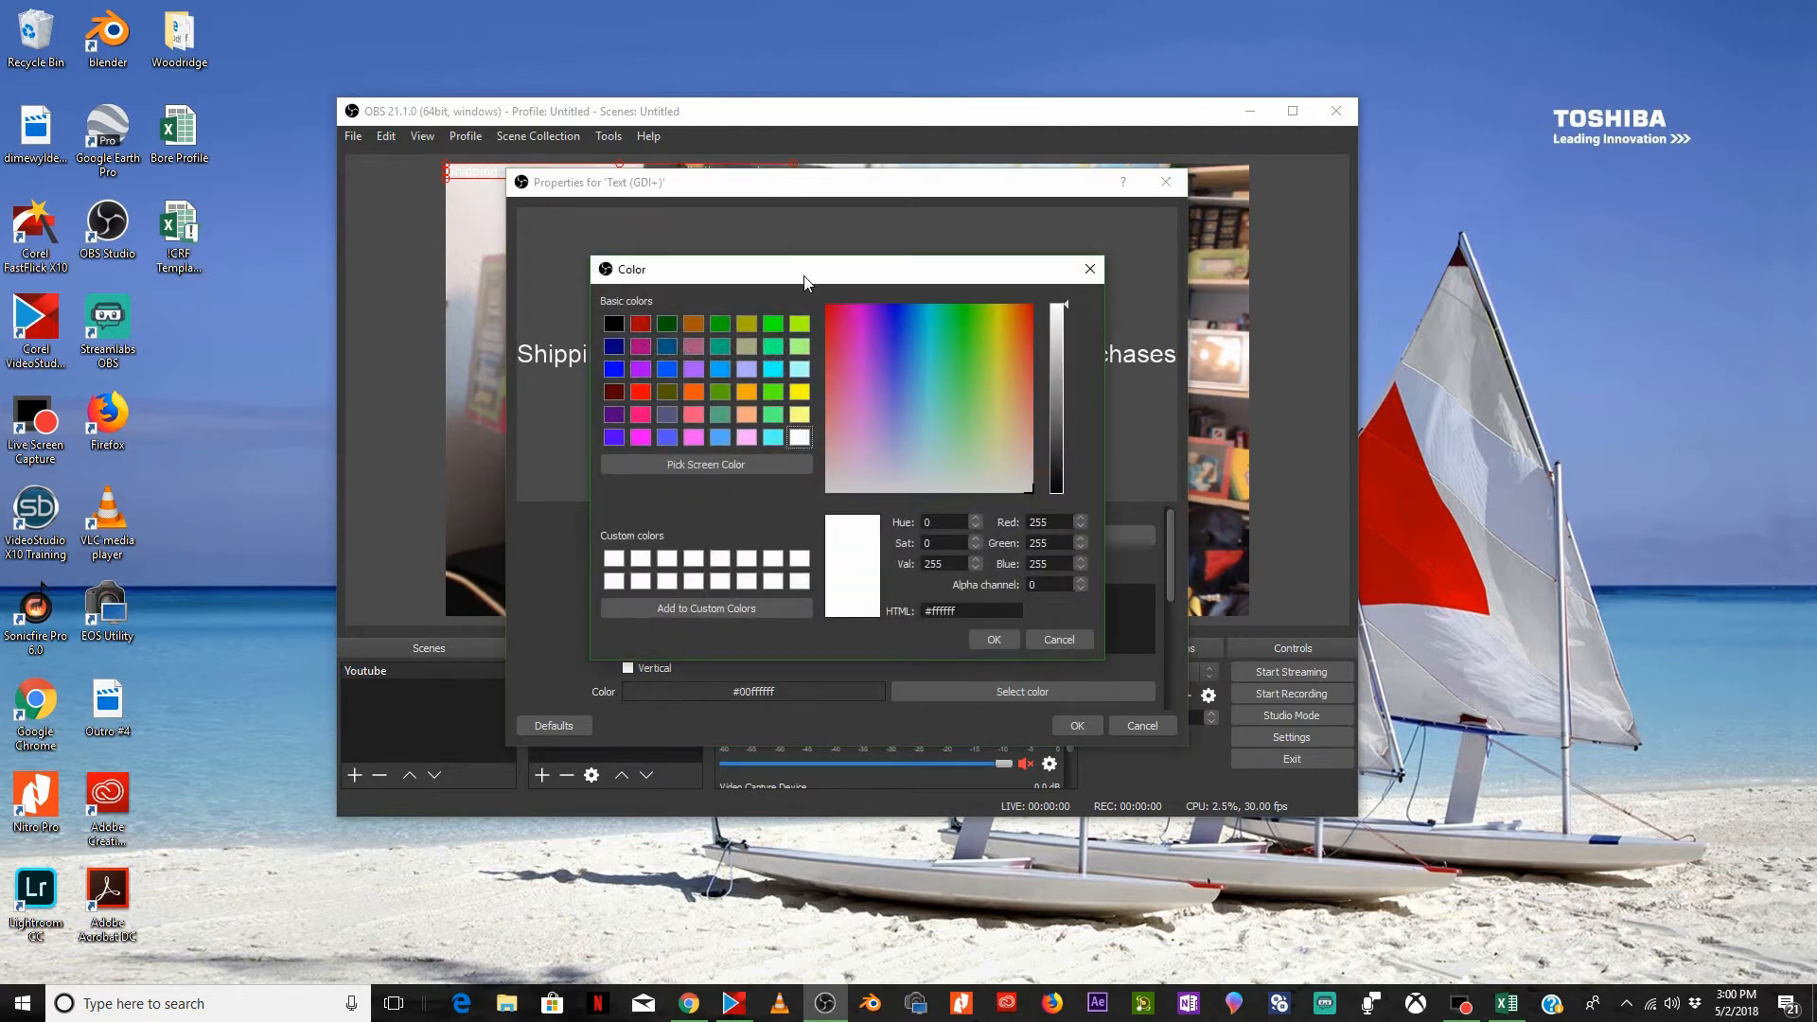
pyautogui.click(613, 369)
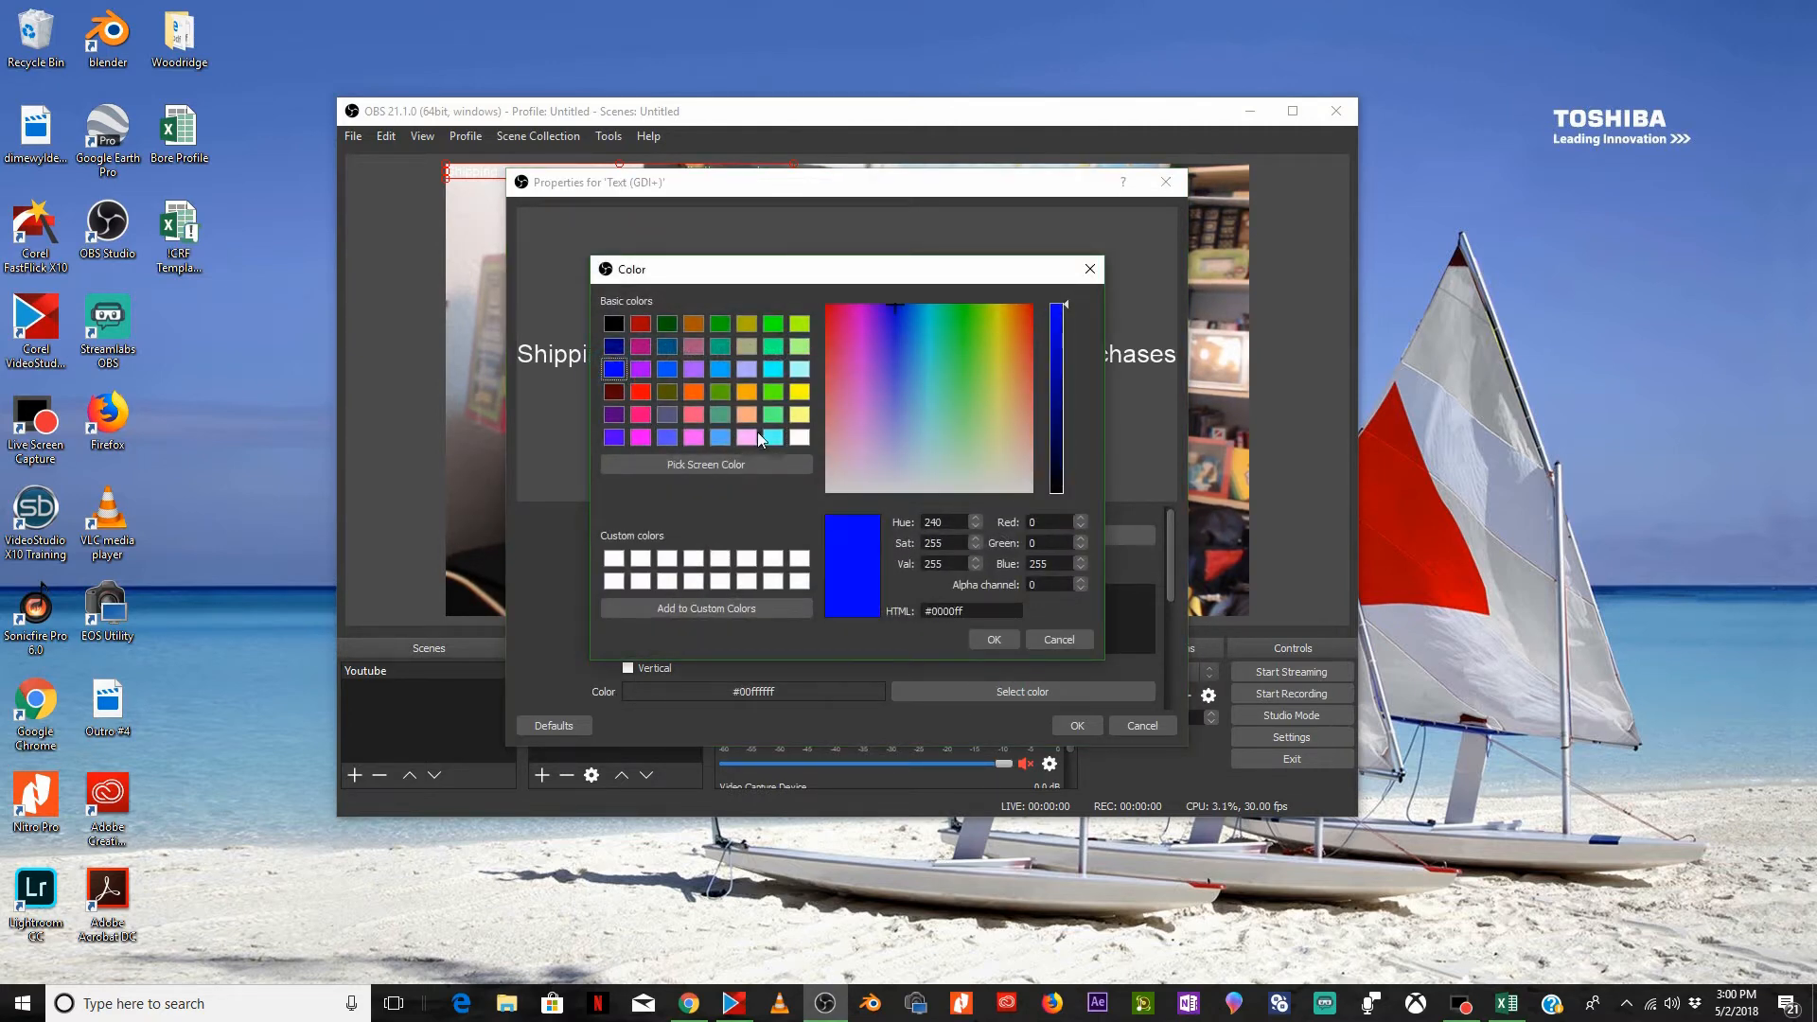
pyautogui.click(996, 641)
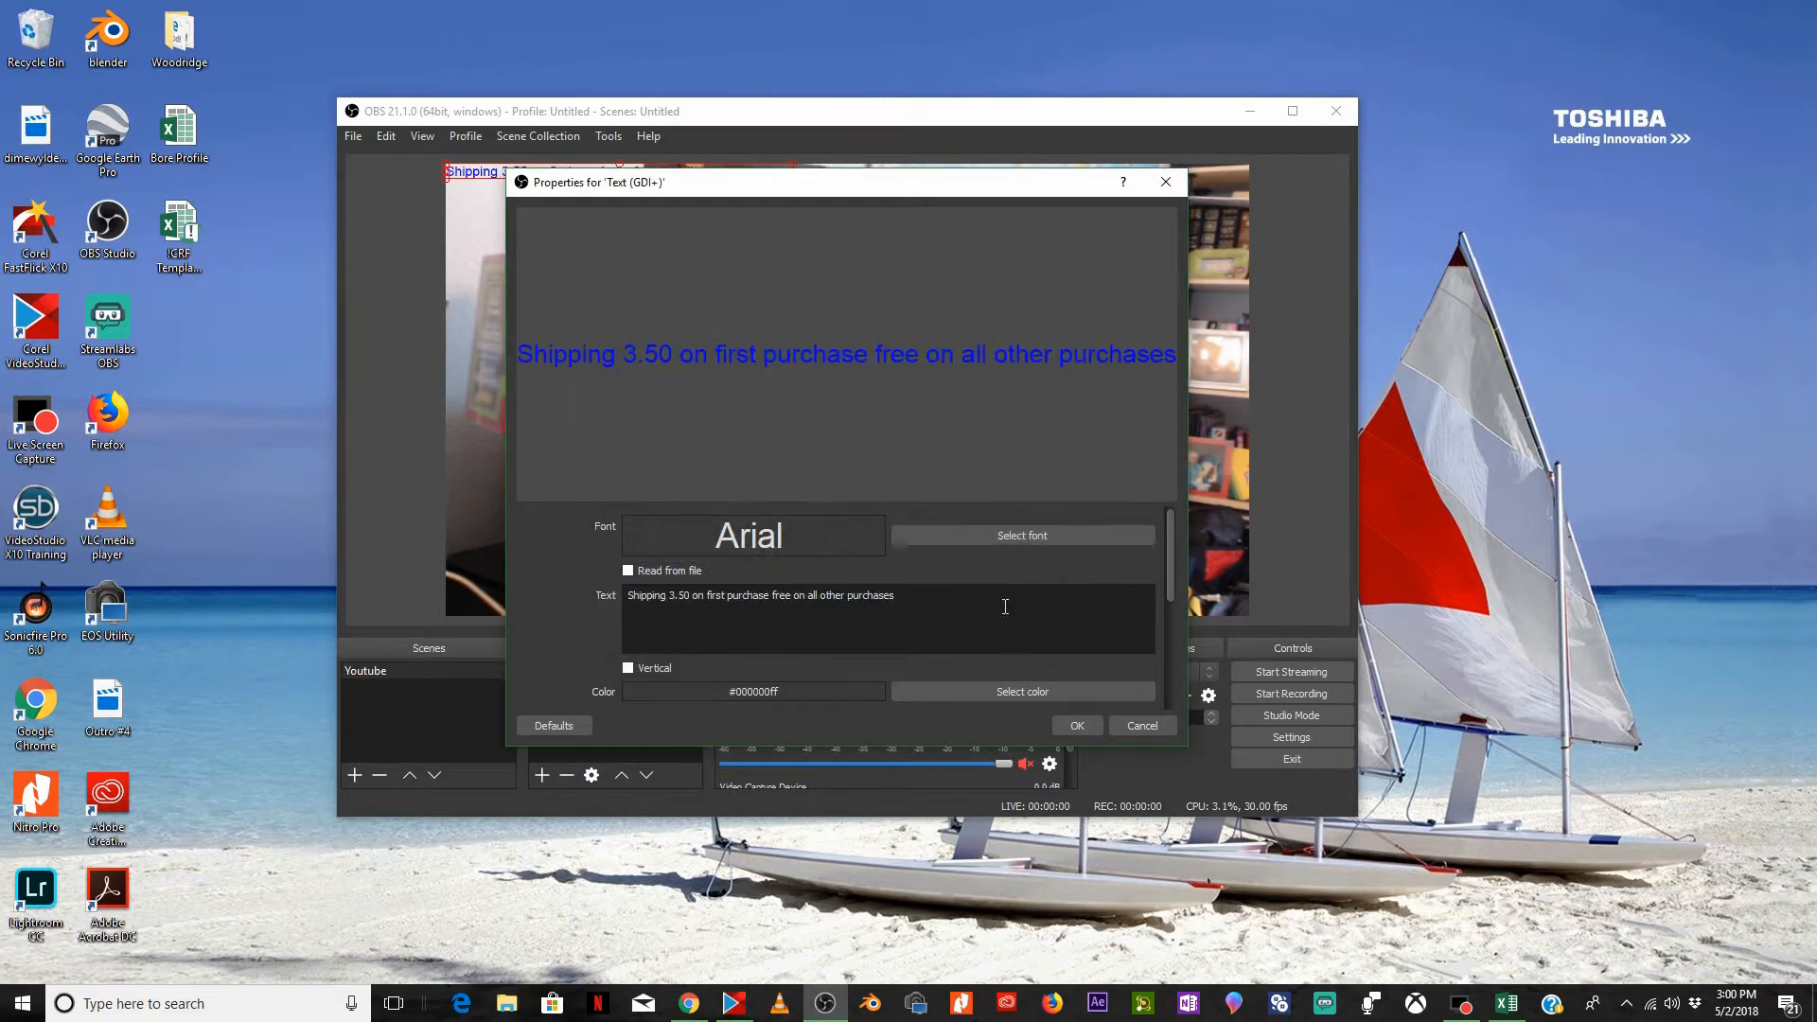
pyautogui.click(1077, 725)
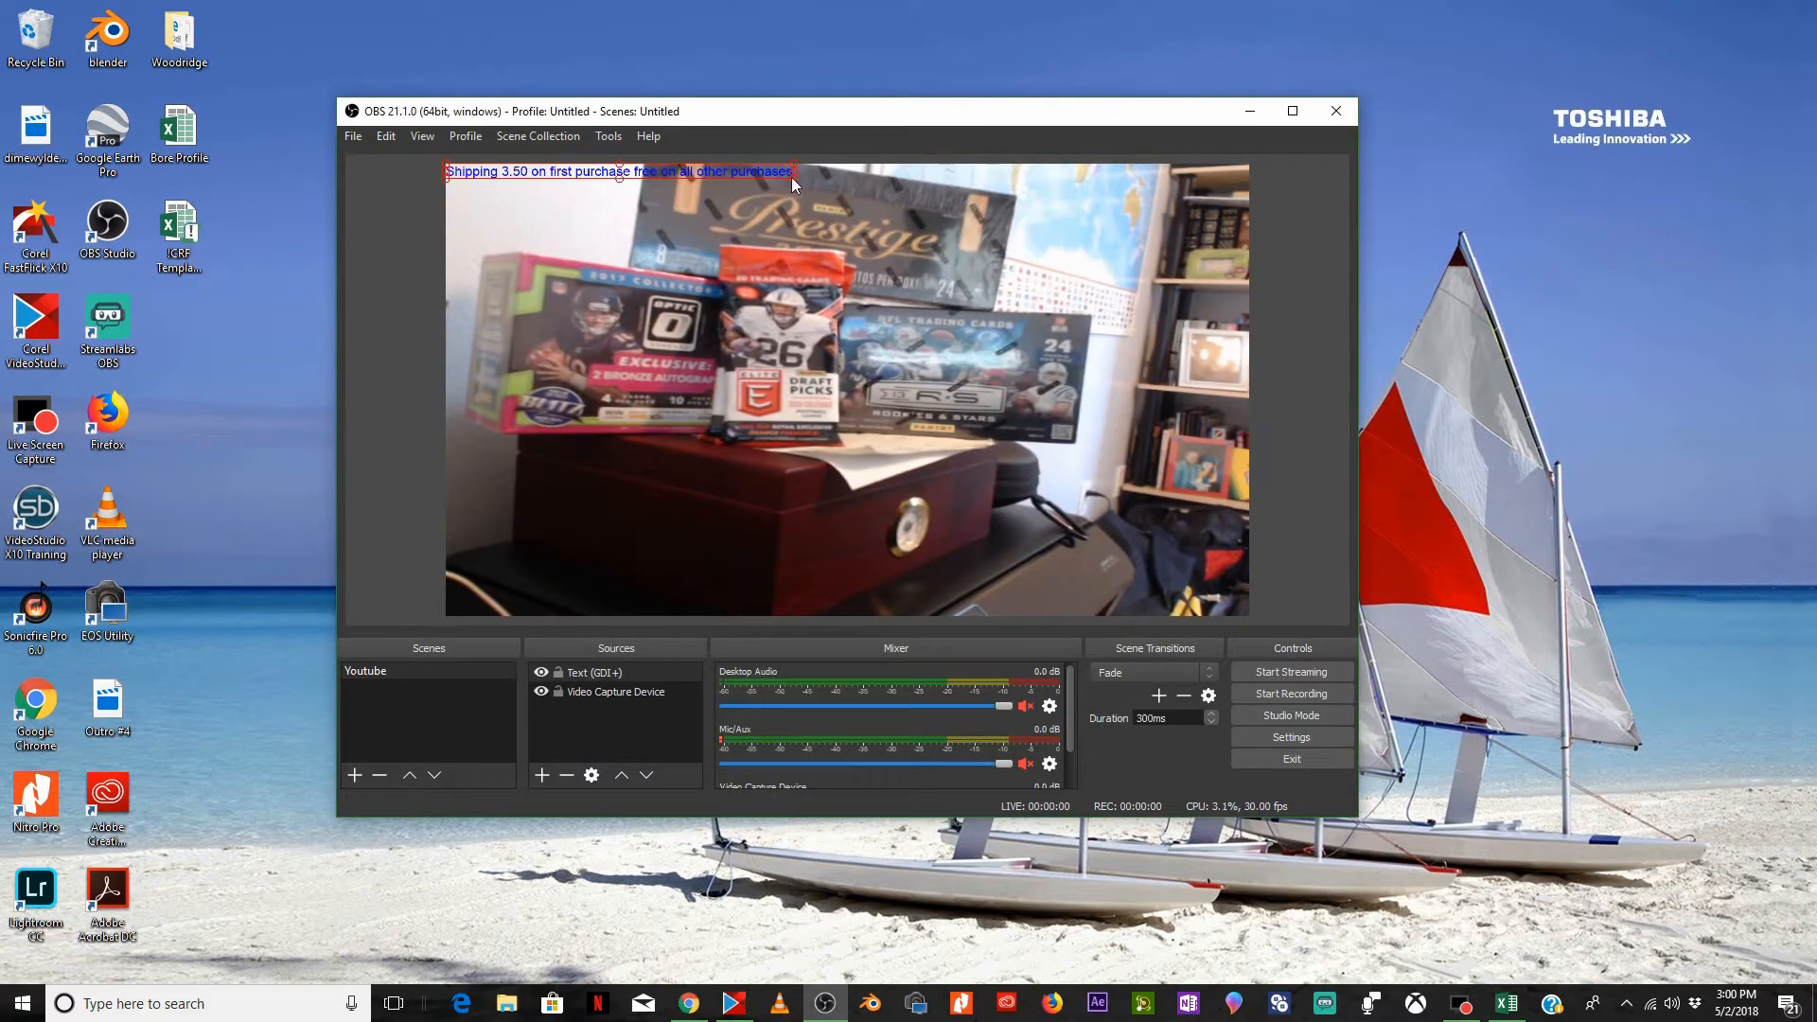
pyautogui.moveTo(793, 179)
pyautogui.mouseDown()
pyautogui.moveTo(871, 231)
pyautogui.moveTo(742, 191)
pyautogui.moveTo(770, 198)
pyautogui.mouseUp()
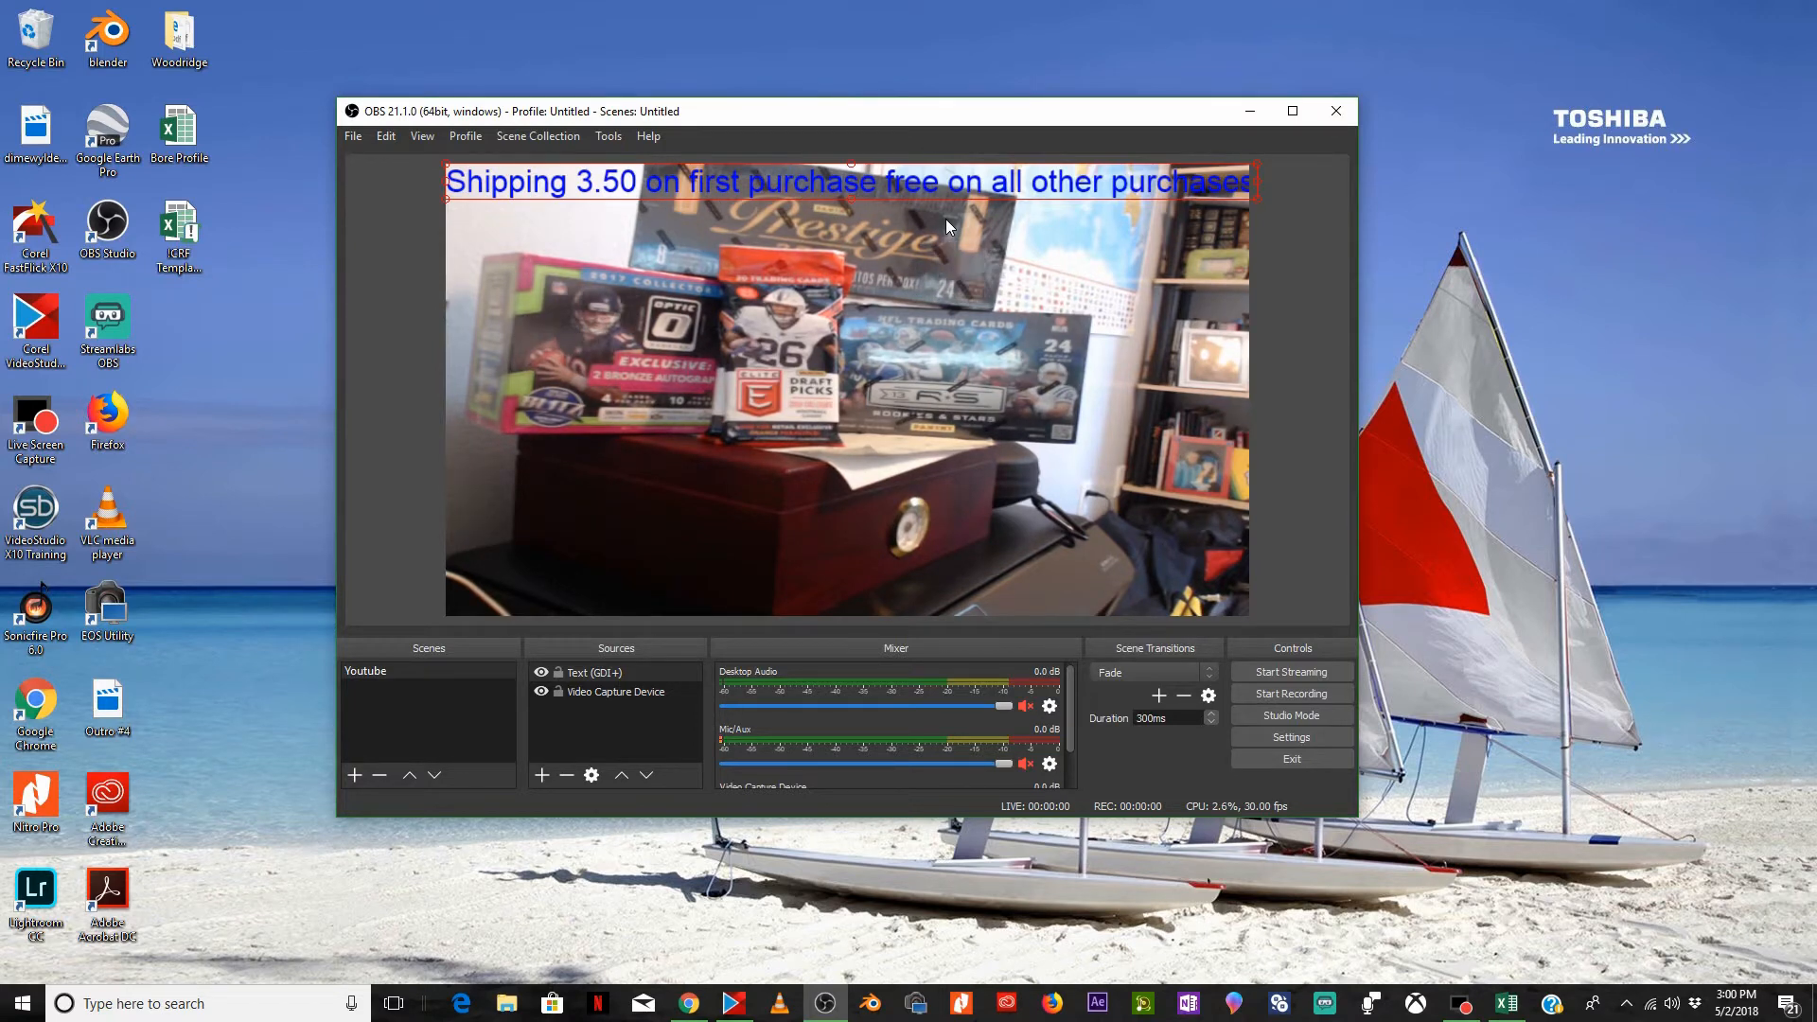
# Add a new visible Display Capture source of Display 0 with the cursor captured, keeping the suggested source name
pyautogui.click(541, 775)
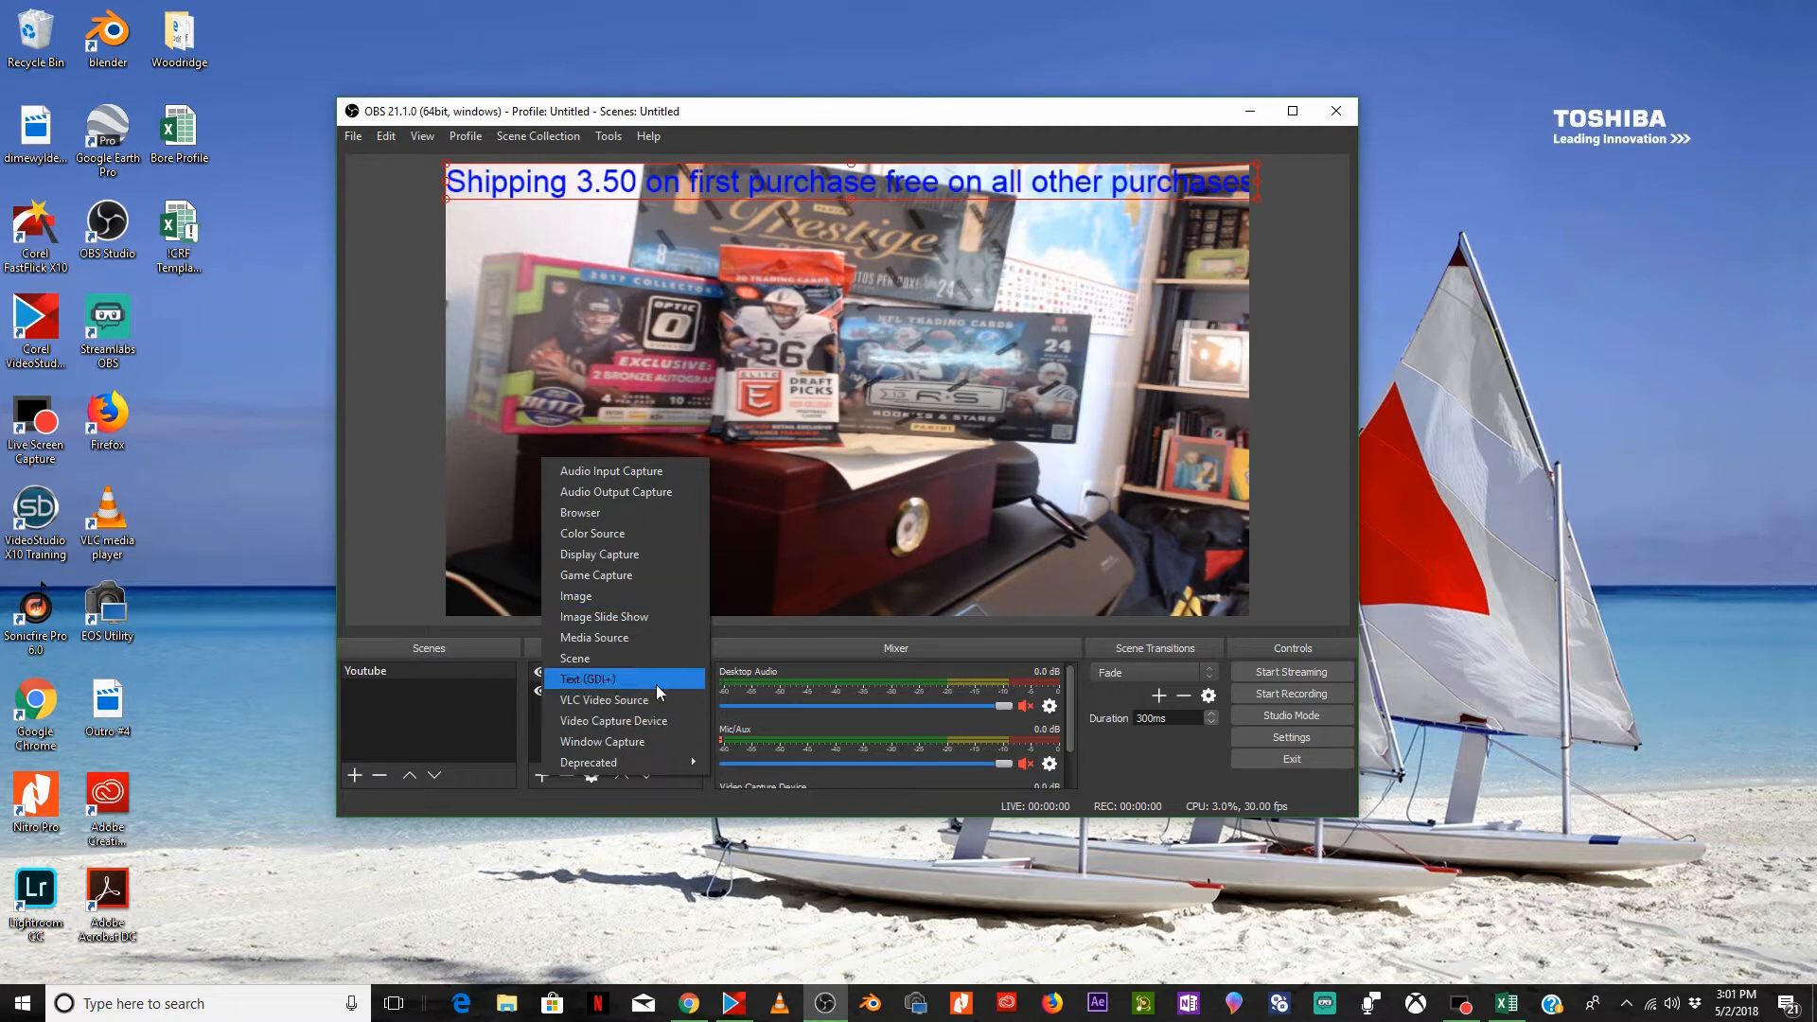
pyautogui.click(664, 561)
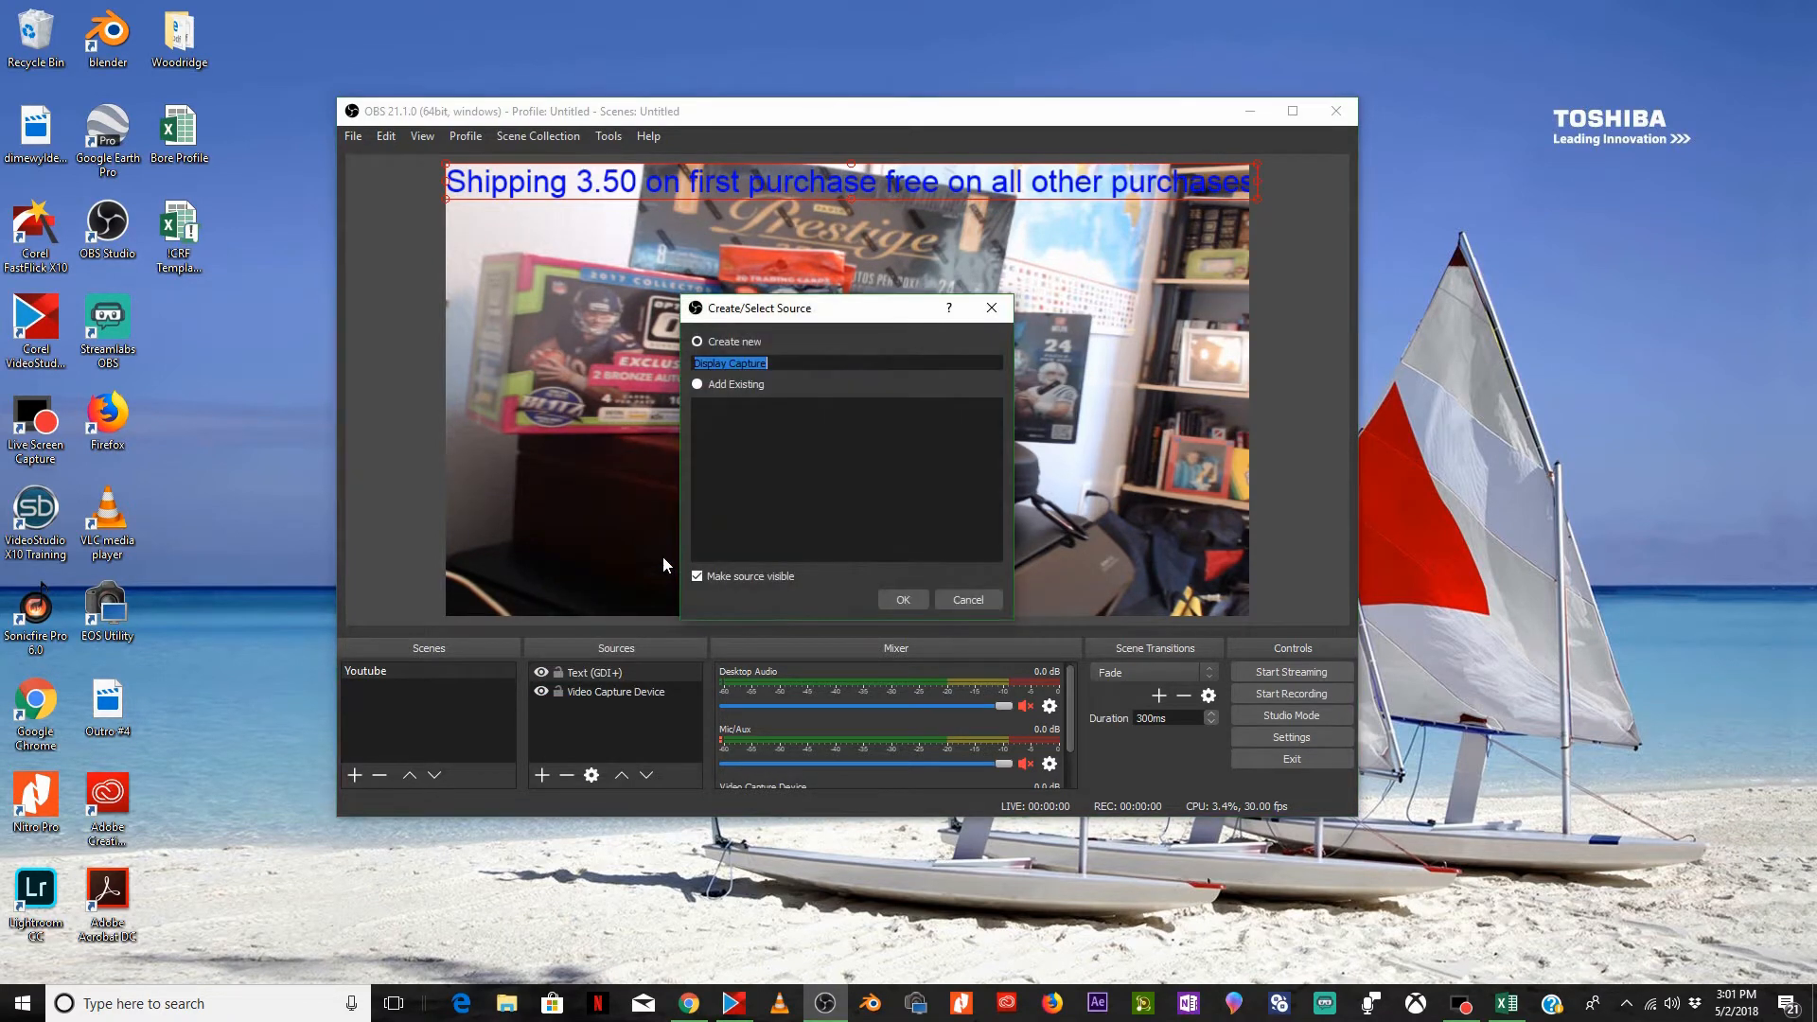
pyautogui.click(901, 602)
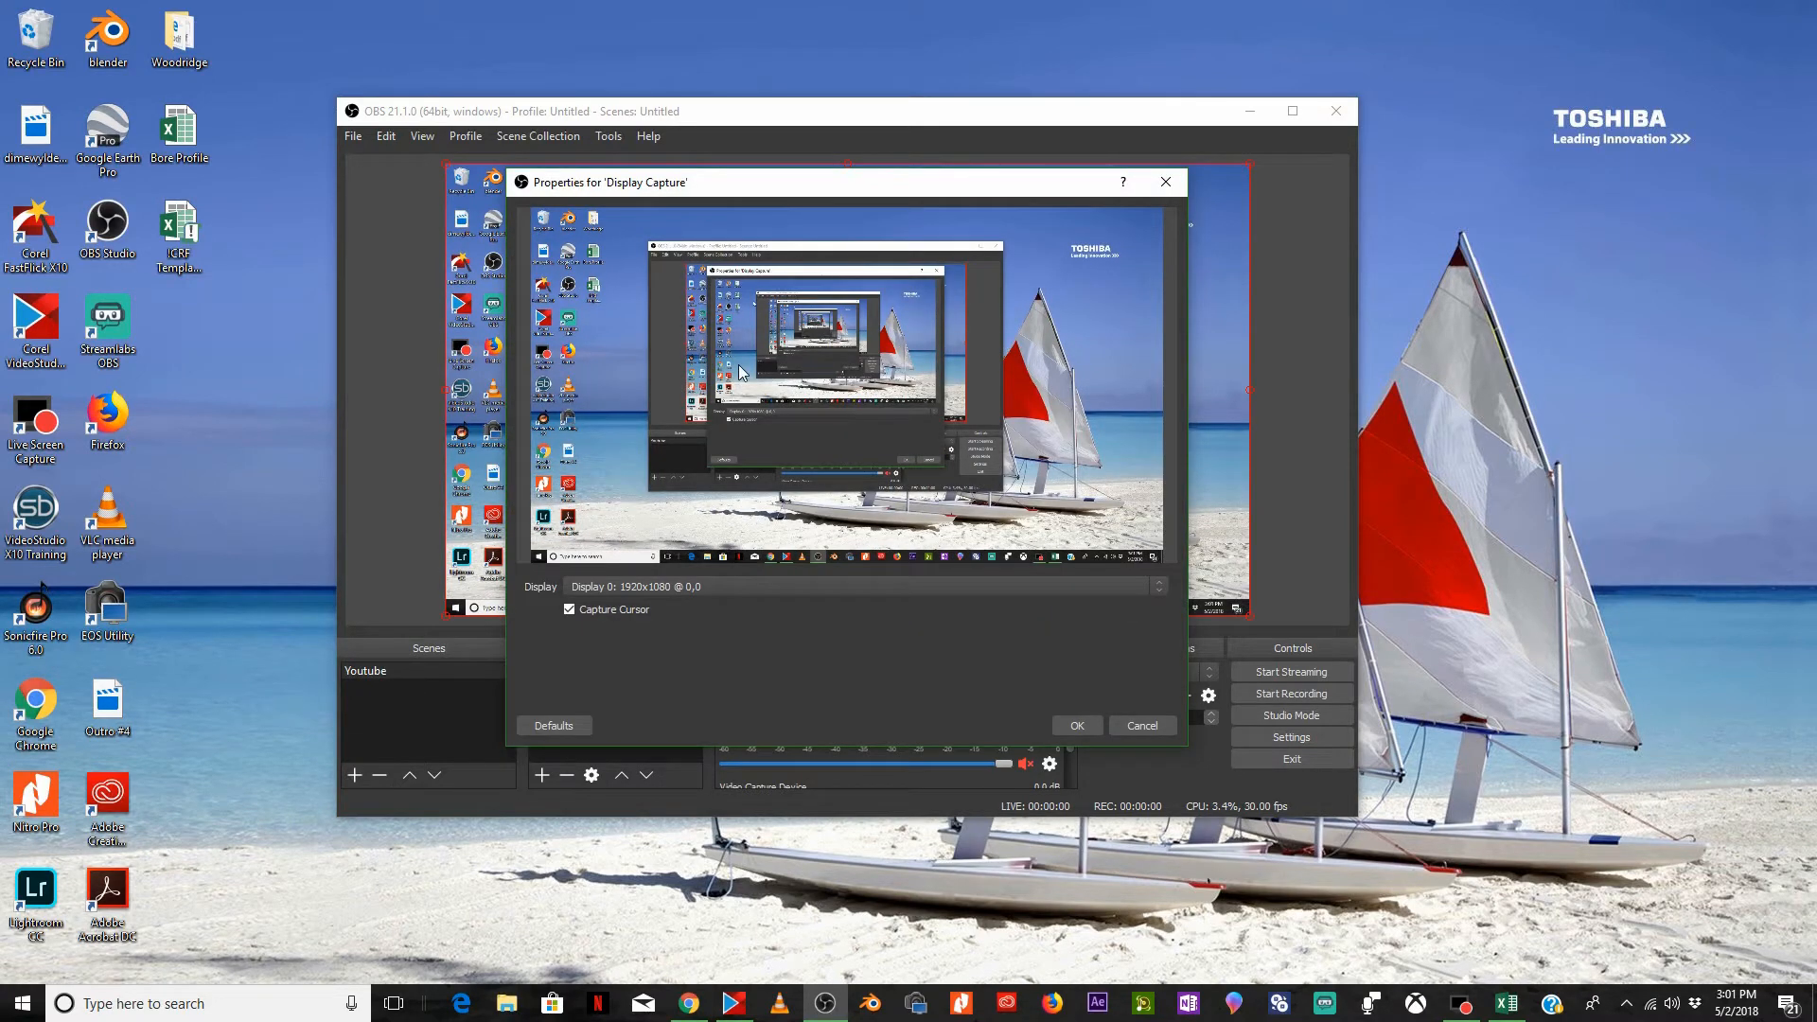
pyautogui.moveTo(832, 192)
pyautogui.mouseDown()
pyautogui.moveTo(1024, 415)
pyautogui.moveTo(852, 600)
pyautogui.moveTo(814, 168)
pyautogui.mouseUp()
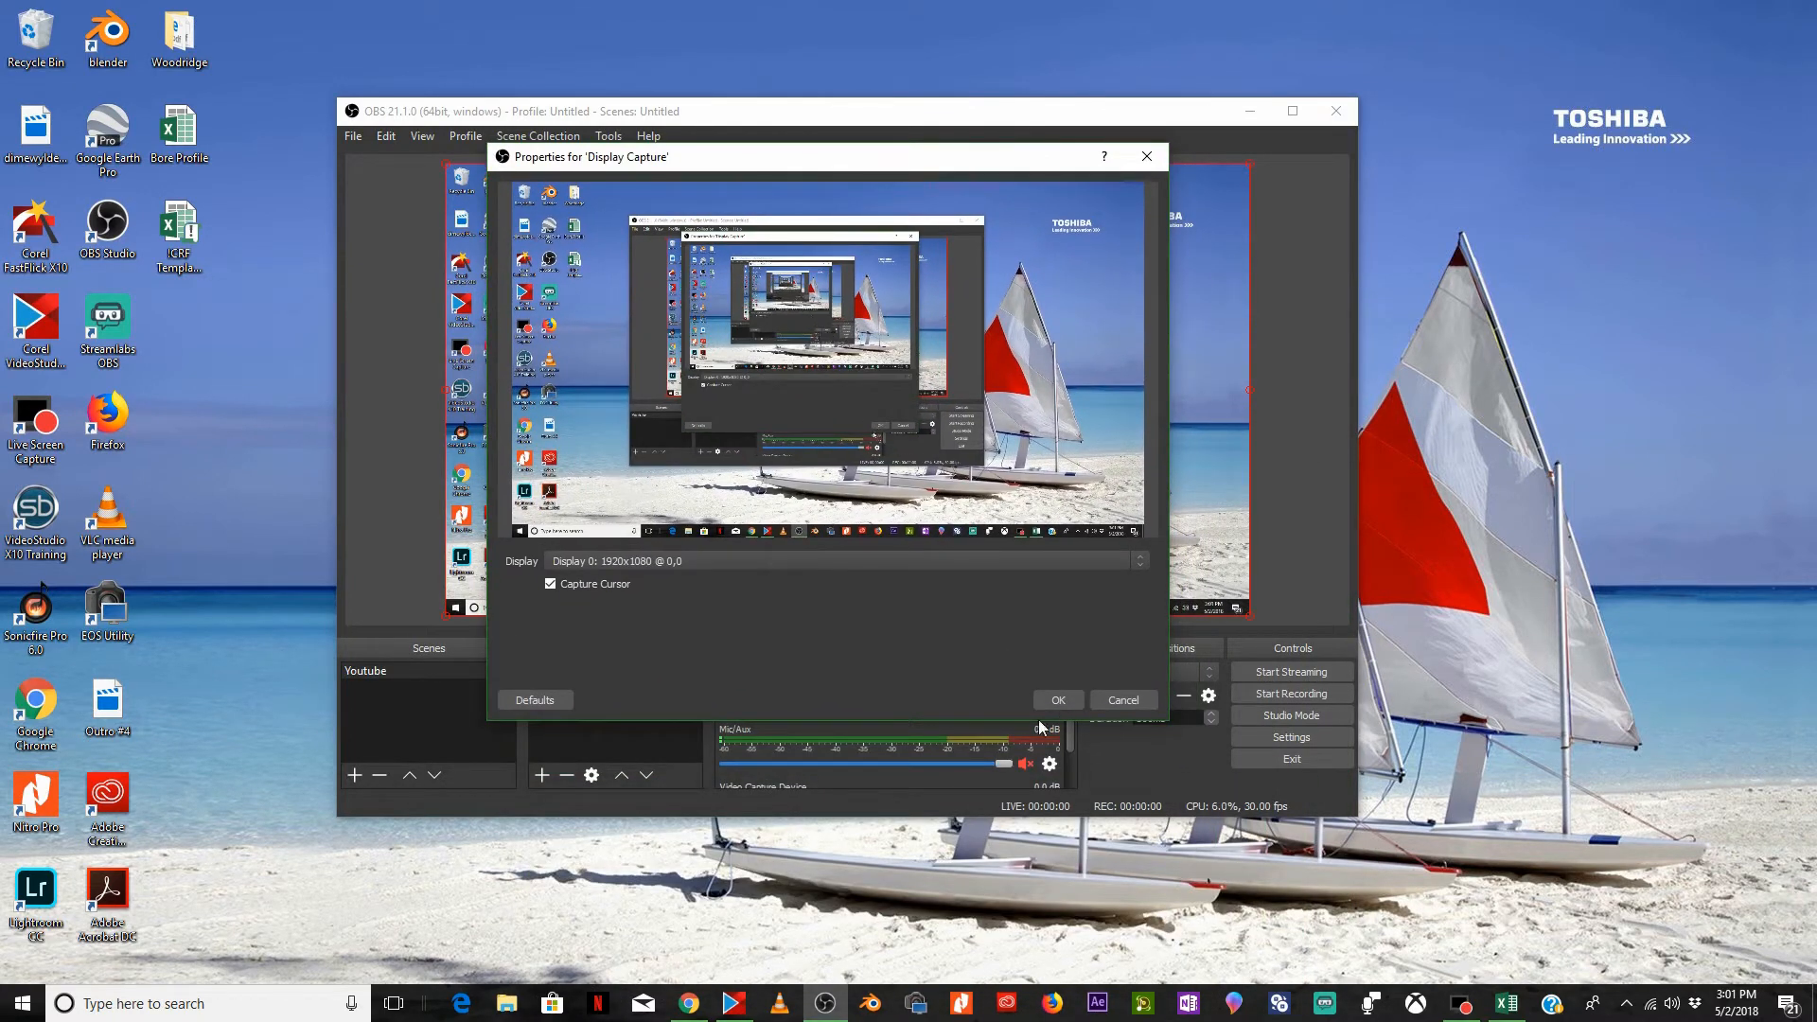
pyautogui.click(1062, 700)
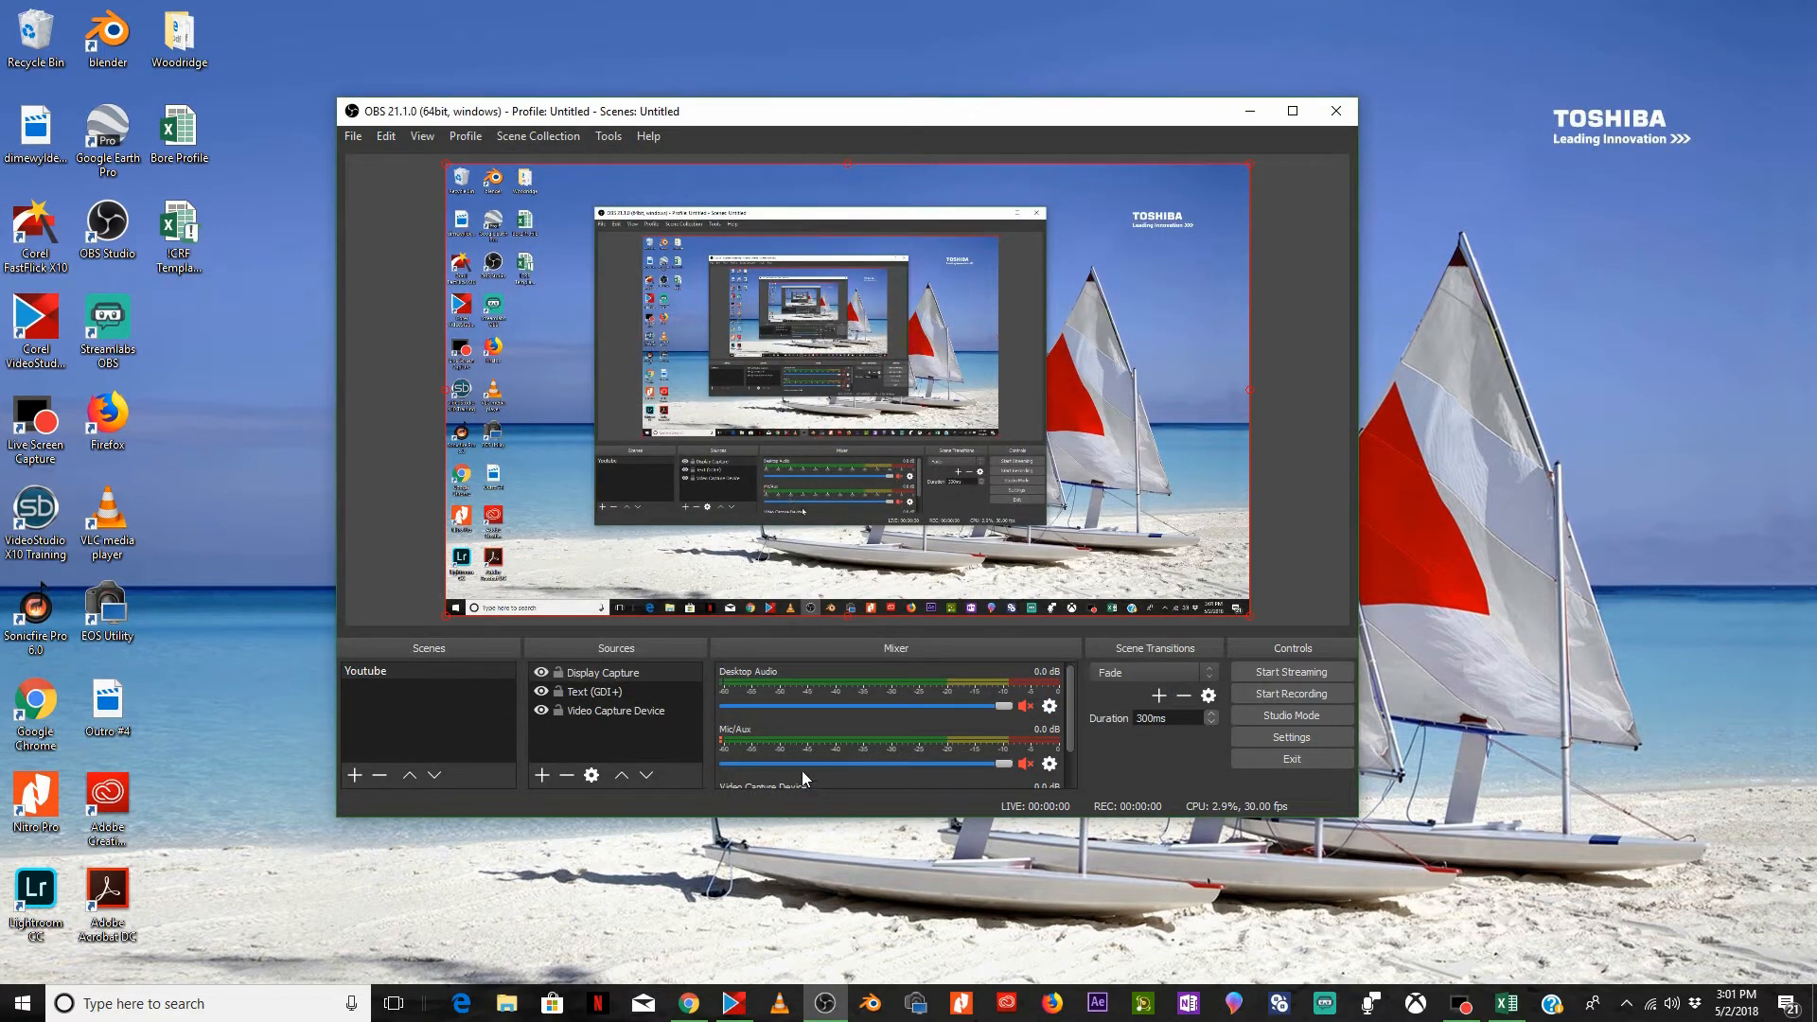
# Reorder the sources so Display Capture sits beneath the text and above the Video Capture Device
pyautogui.click(621, 674)
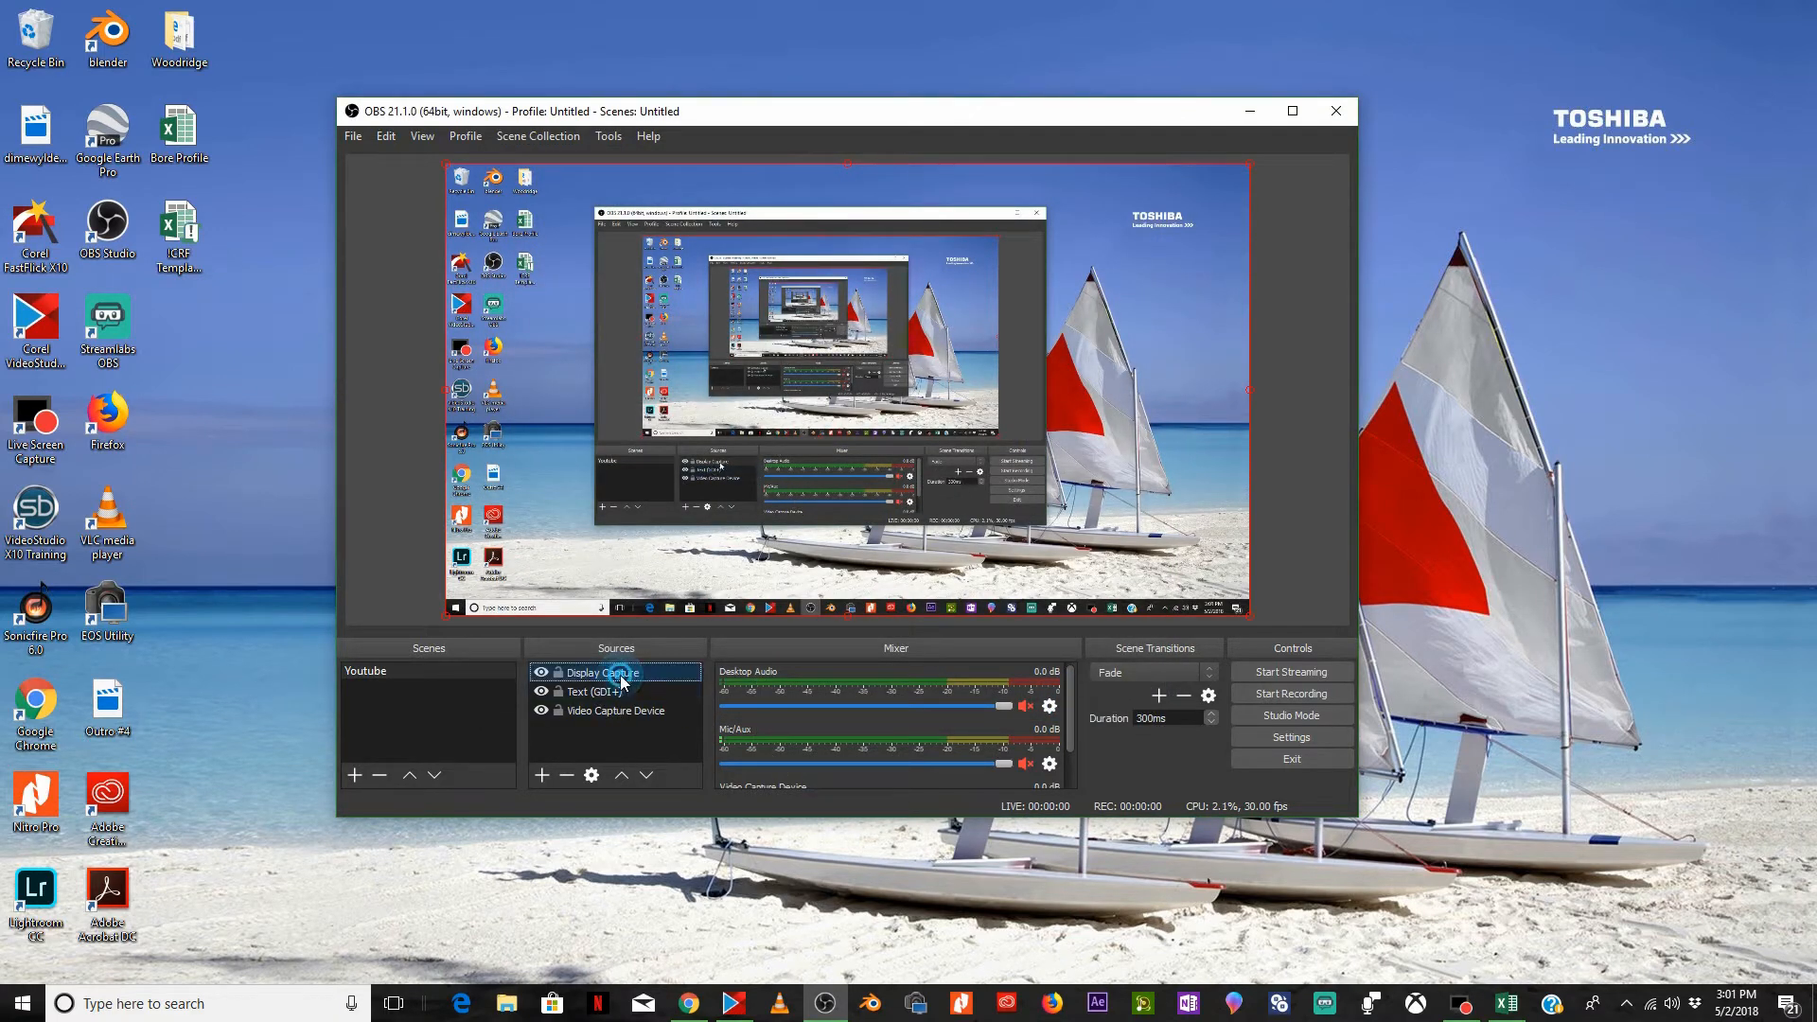
pyautogui.keyDown('ctrl'); pyautogui.click(616, 711); pyautogui.keyUp('ctrl')
pyautogui.moveTo(622, 717); pyautogui.dragTo(613, 723)
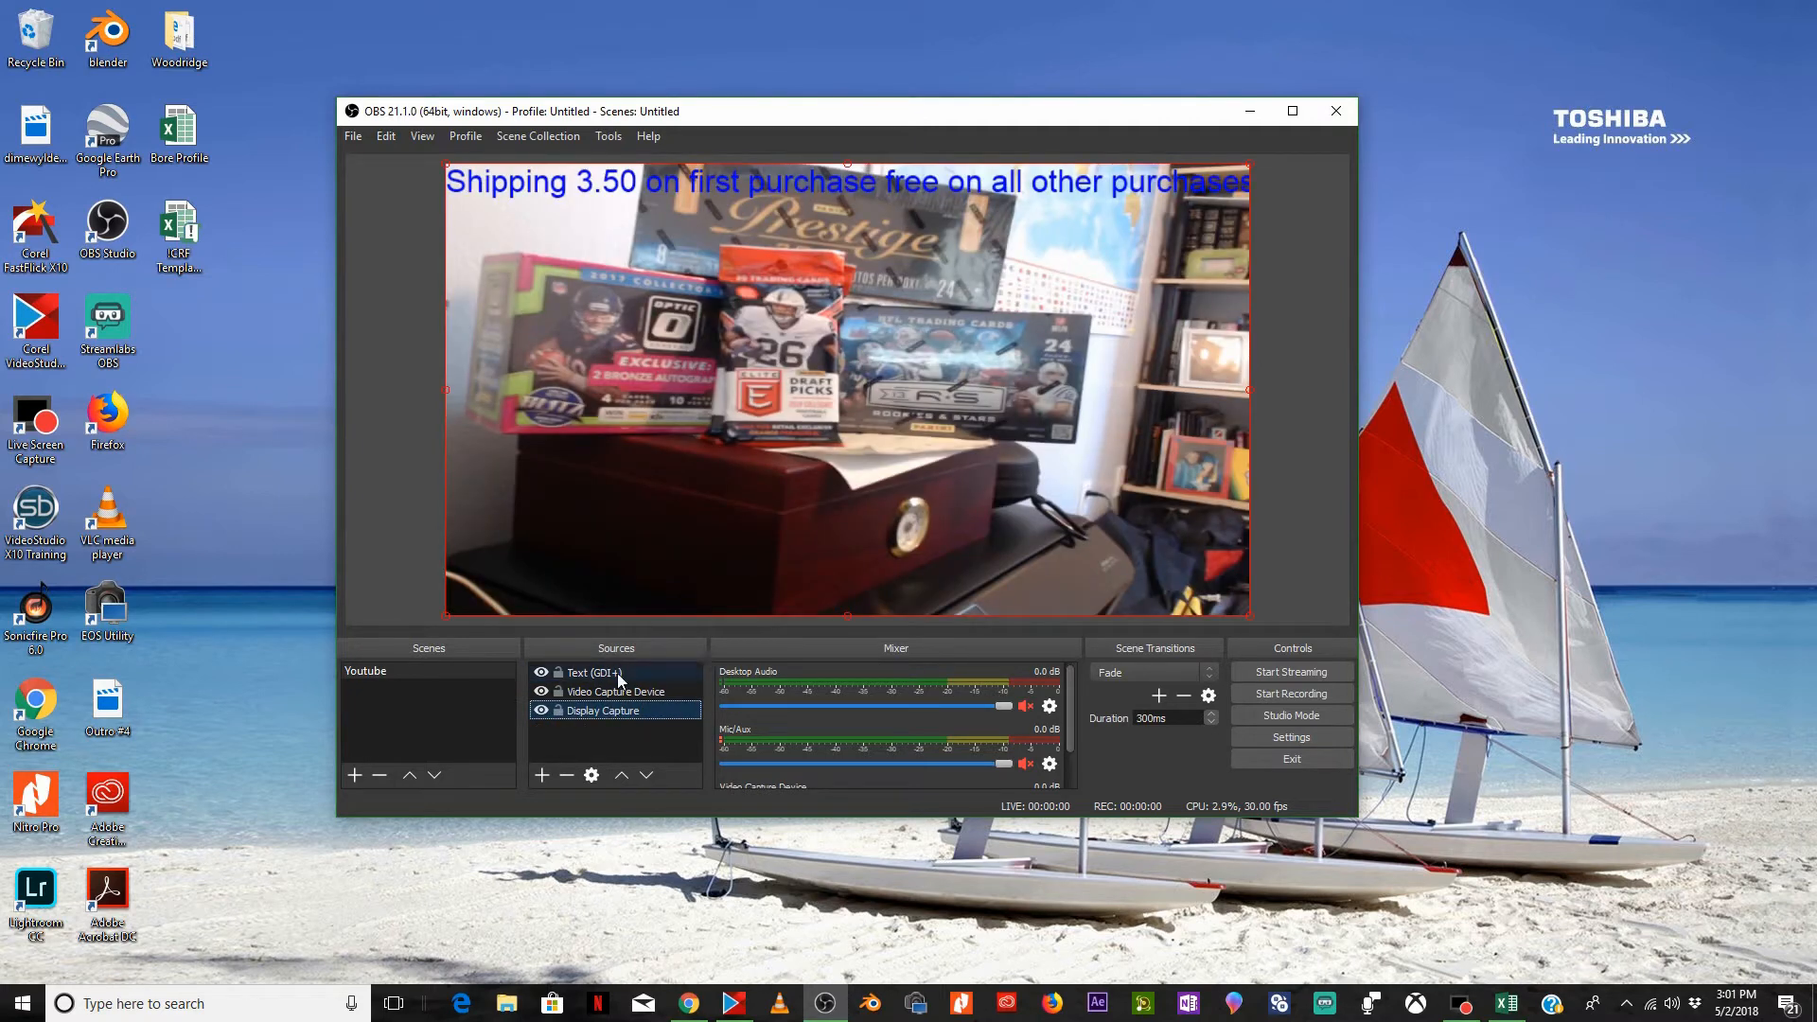
pyautogui.moveTo(627, 690); pyautogui.dragTo(625, 719)
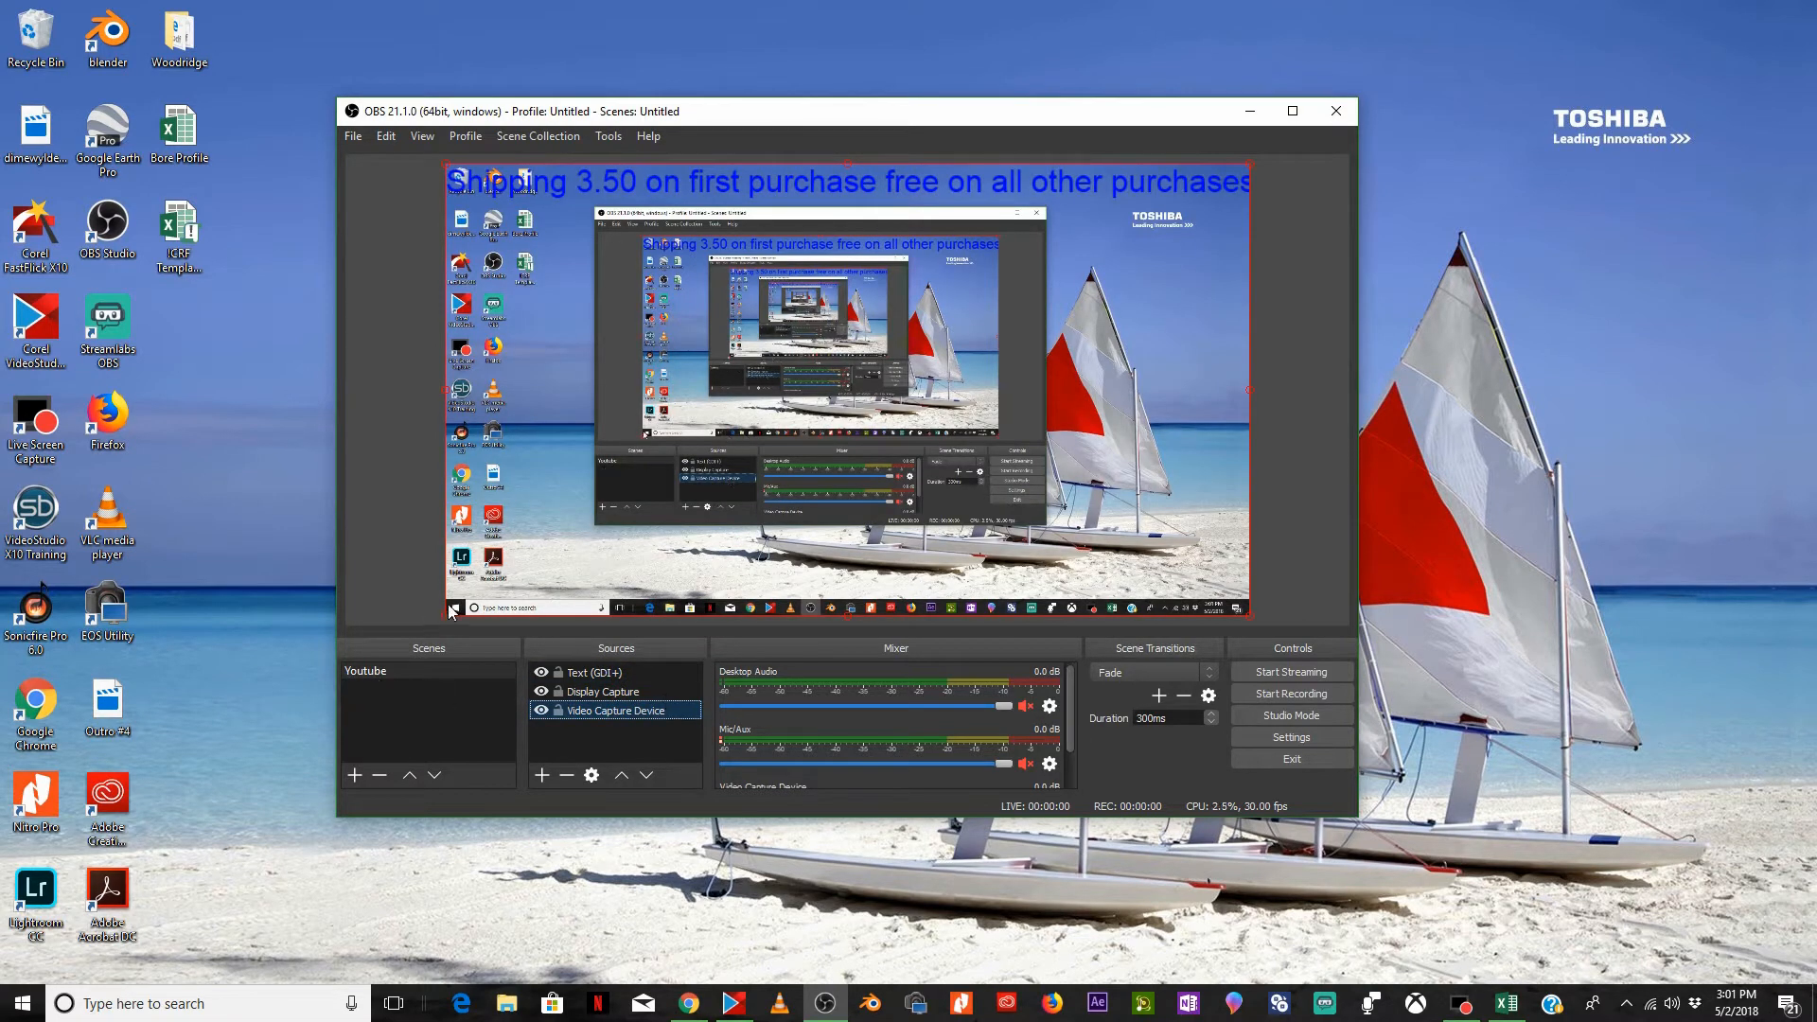
# Shrink the Display Capture picture to less than half the canvas width and place it in the canvas's lower-right corner
pyautogui.moveTo(443, 625); pyautogui.dragTo(782, 586)
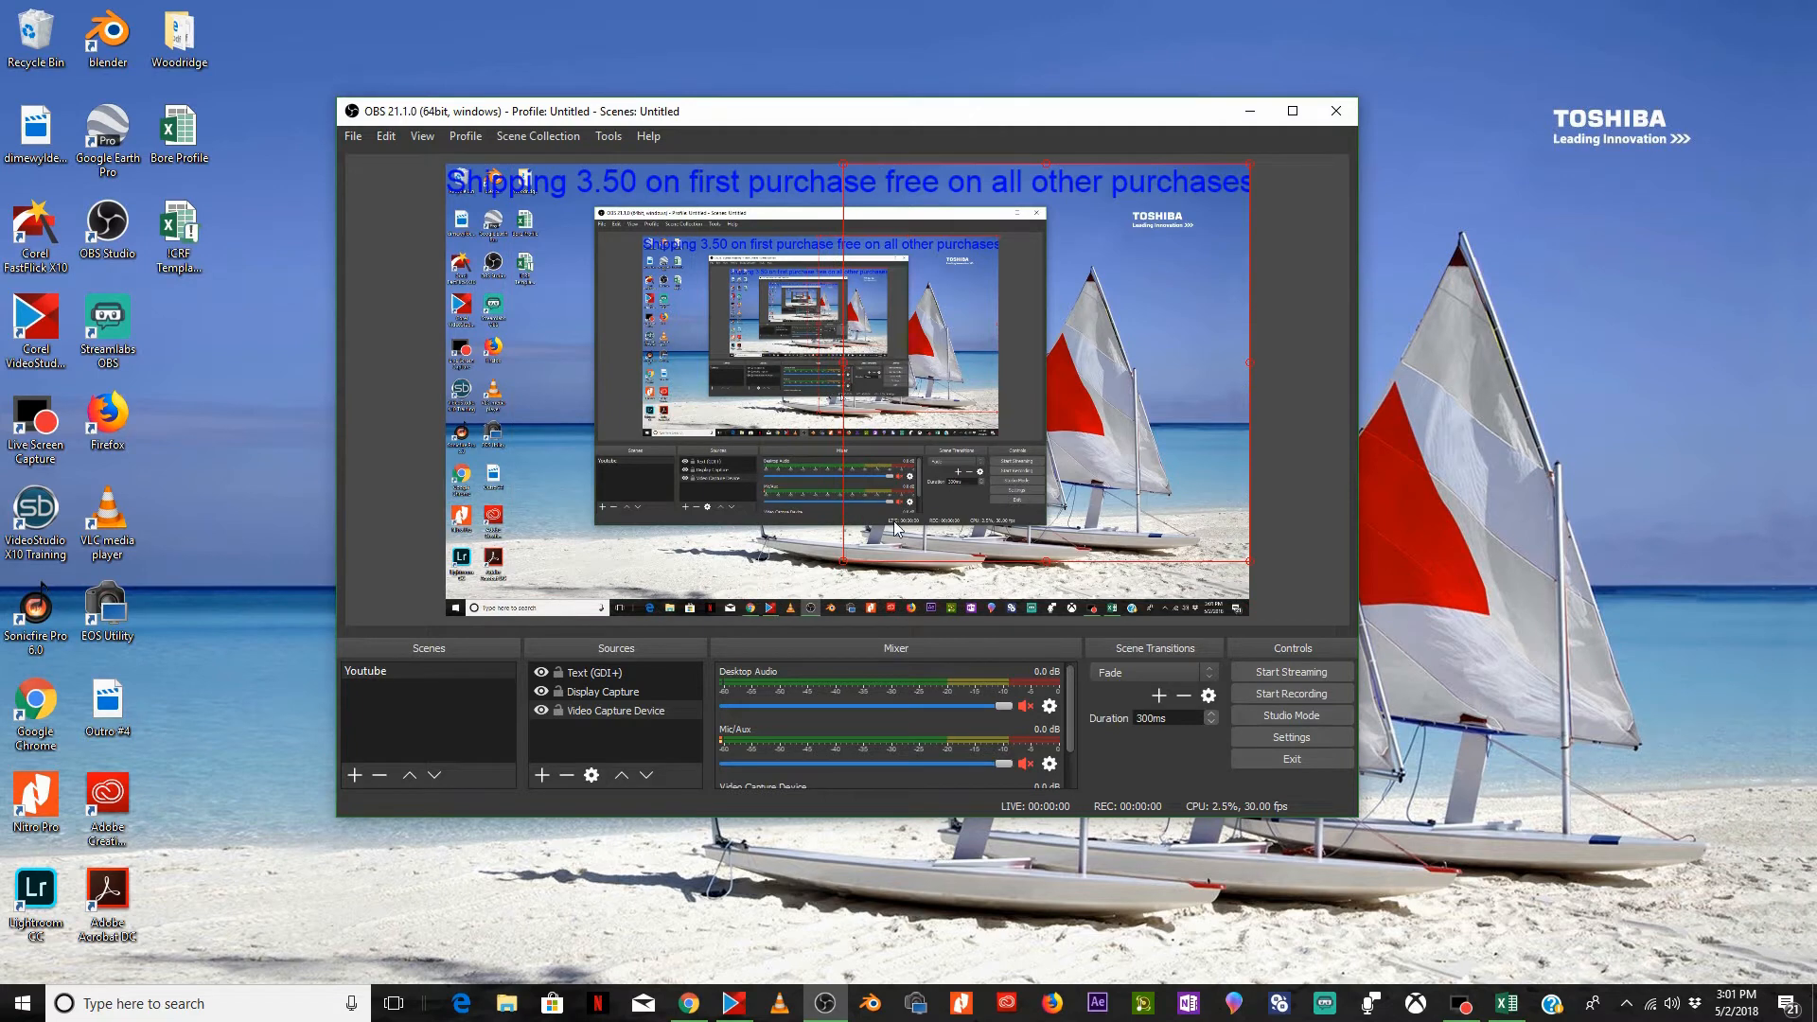
pyautogui.moveTo(843, 566); pyautogui.dragTo(447, 611)
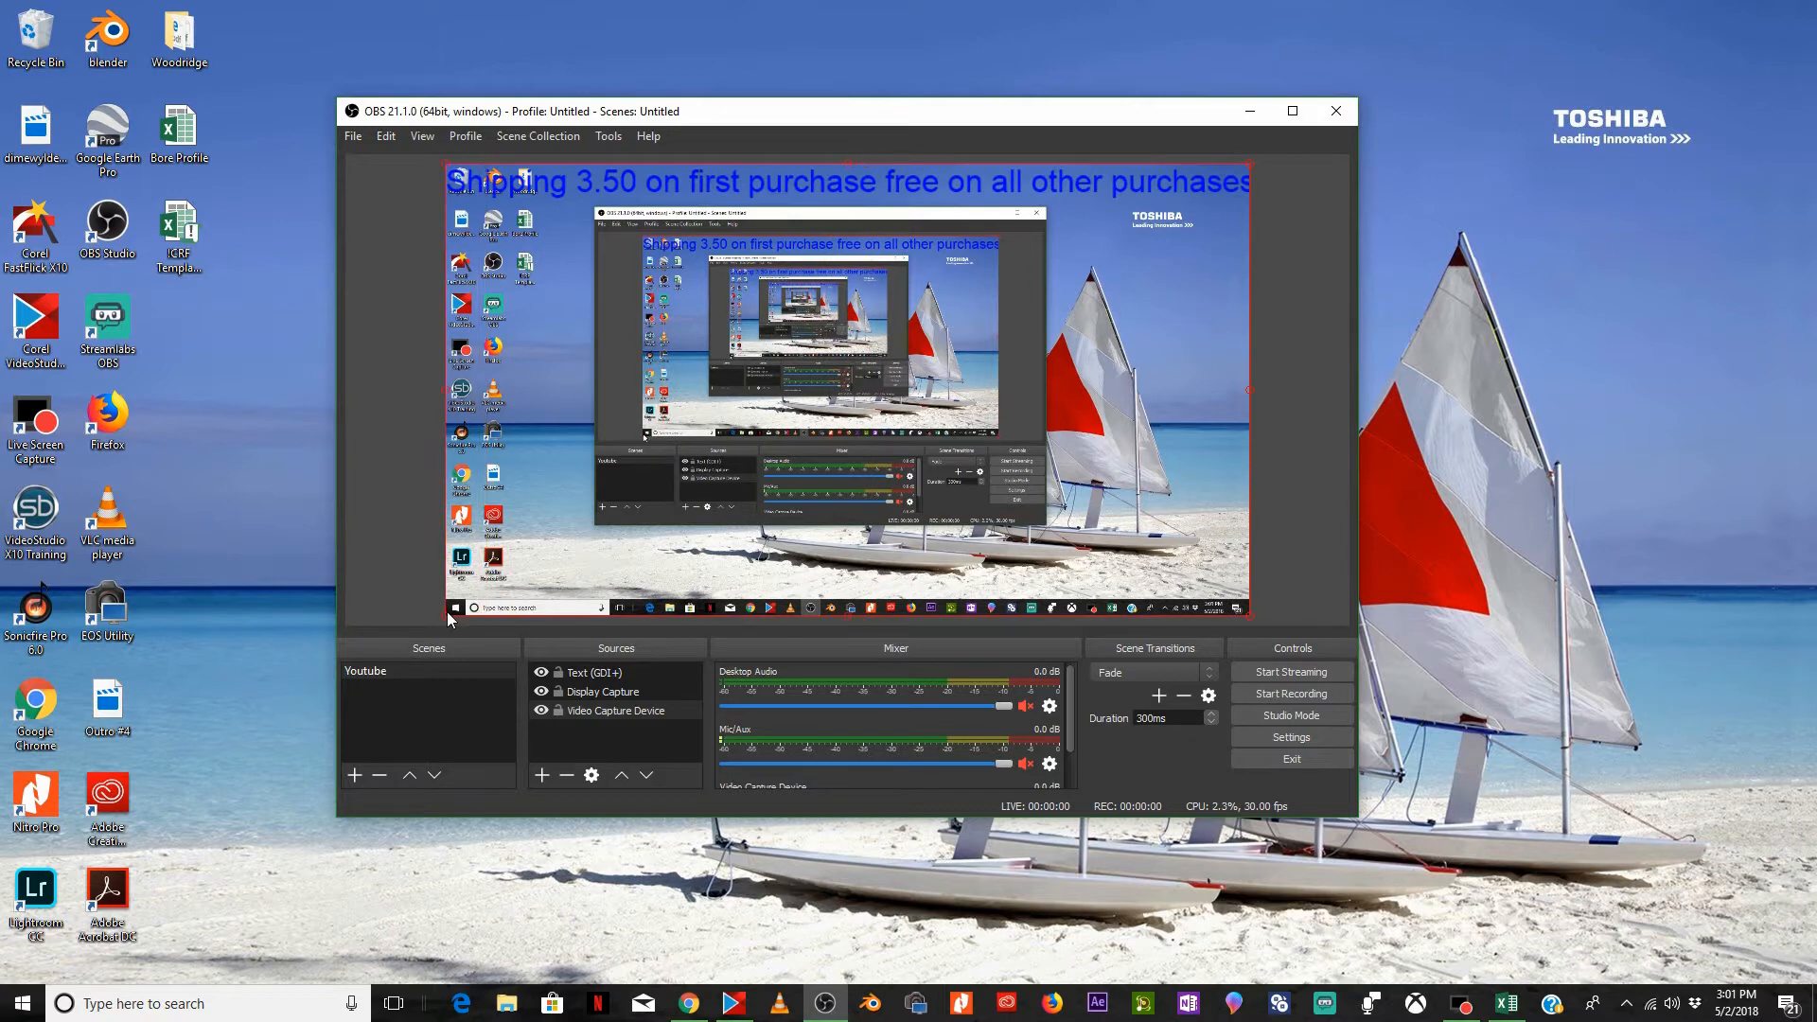
pyautogui.click(586, 693)
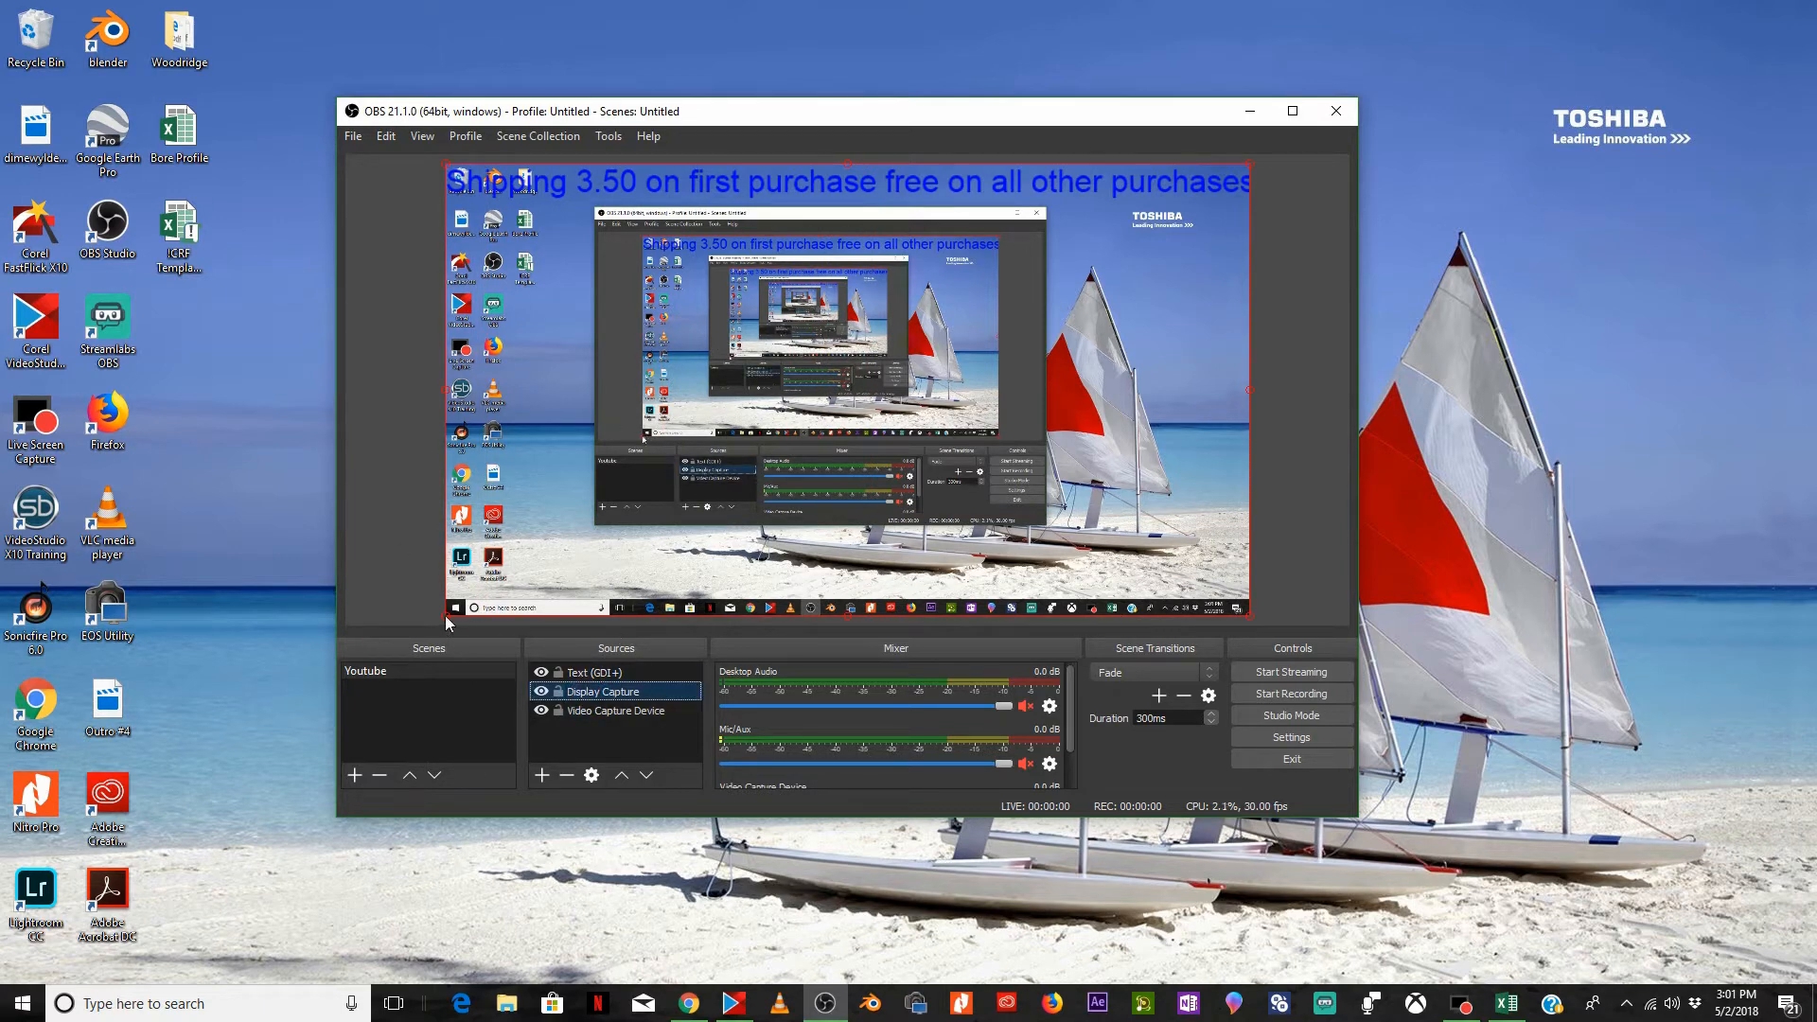
pyautogui.moveTo(445, 615); pyautogui.dragTo(1100, 363)
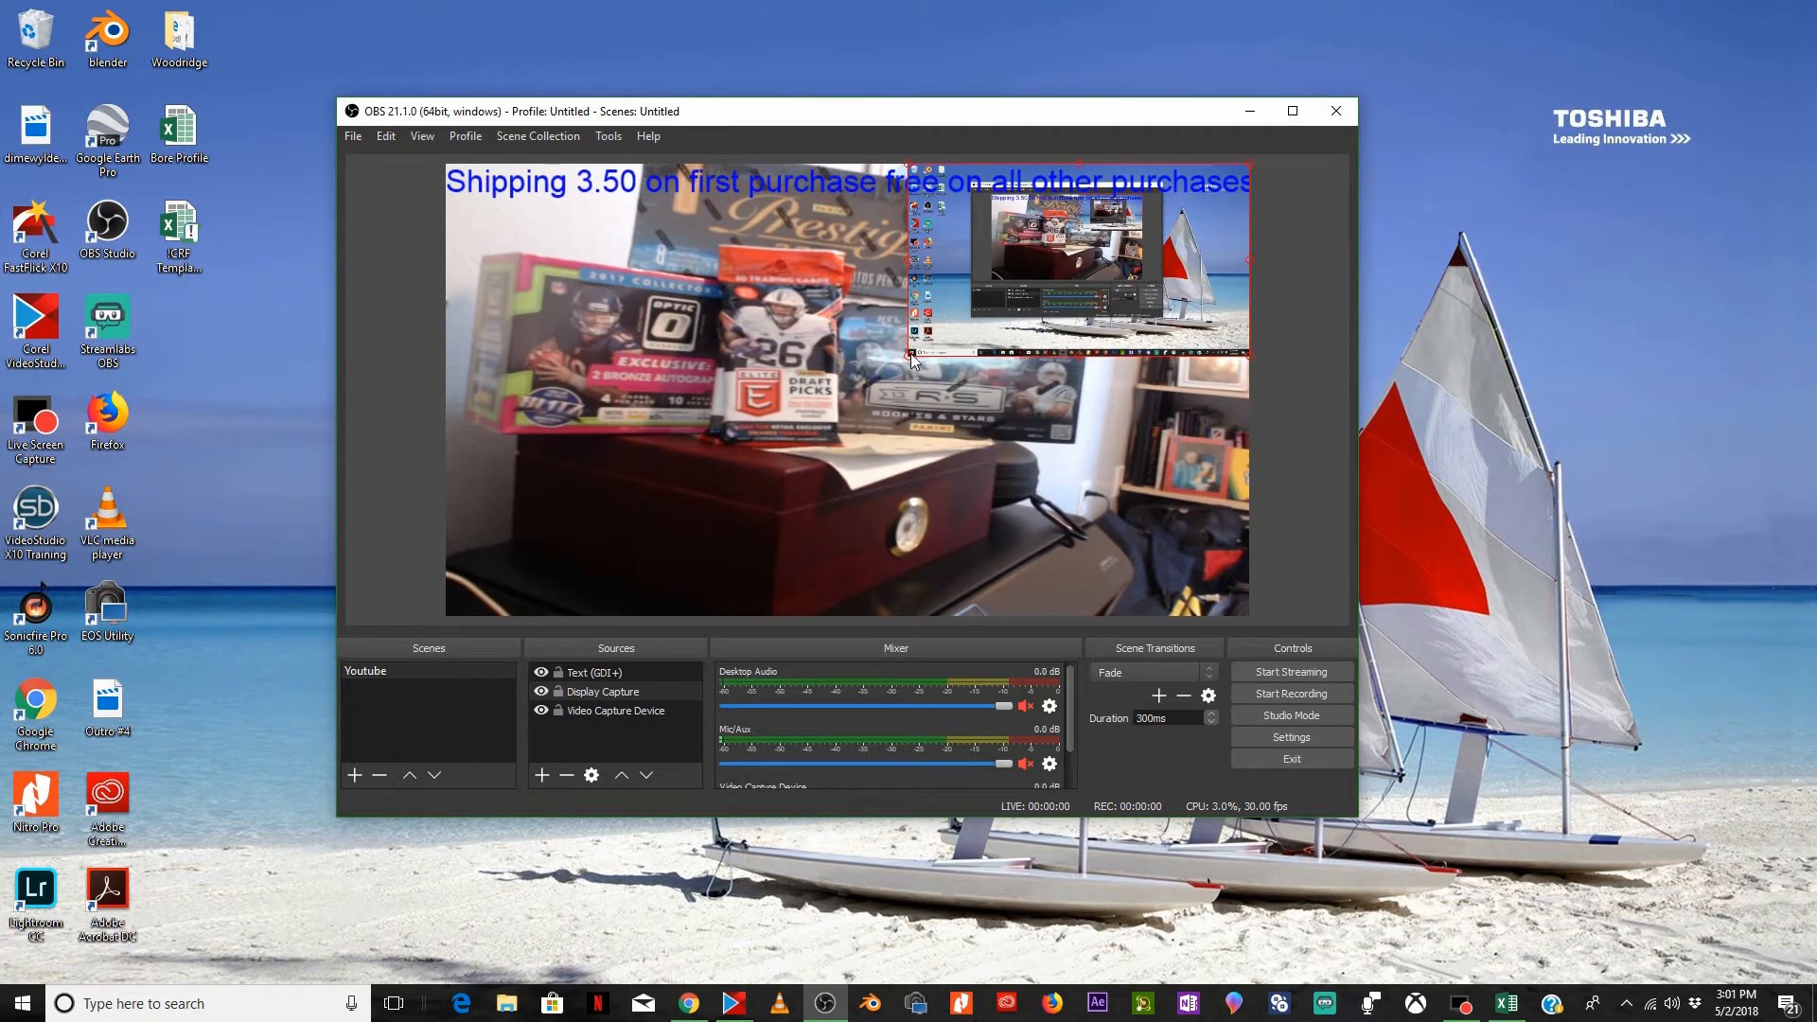
pyautogui.moveTo(912, 358); pyautogui.dragTo(916, 353)
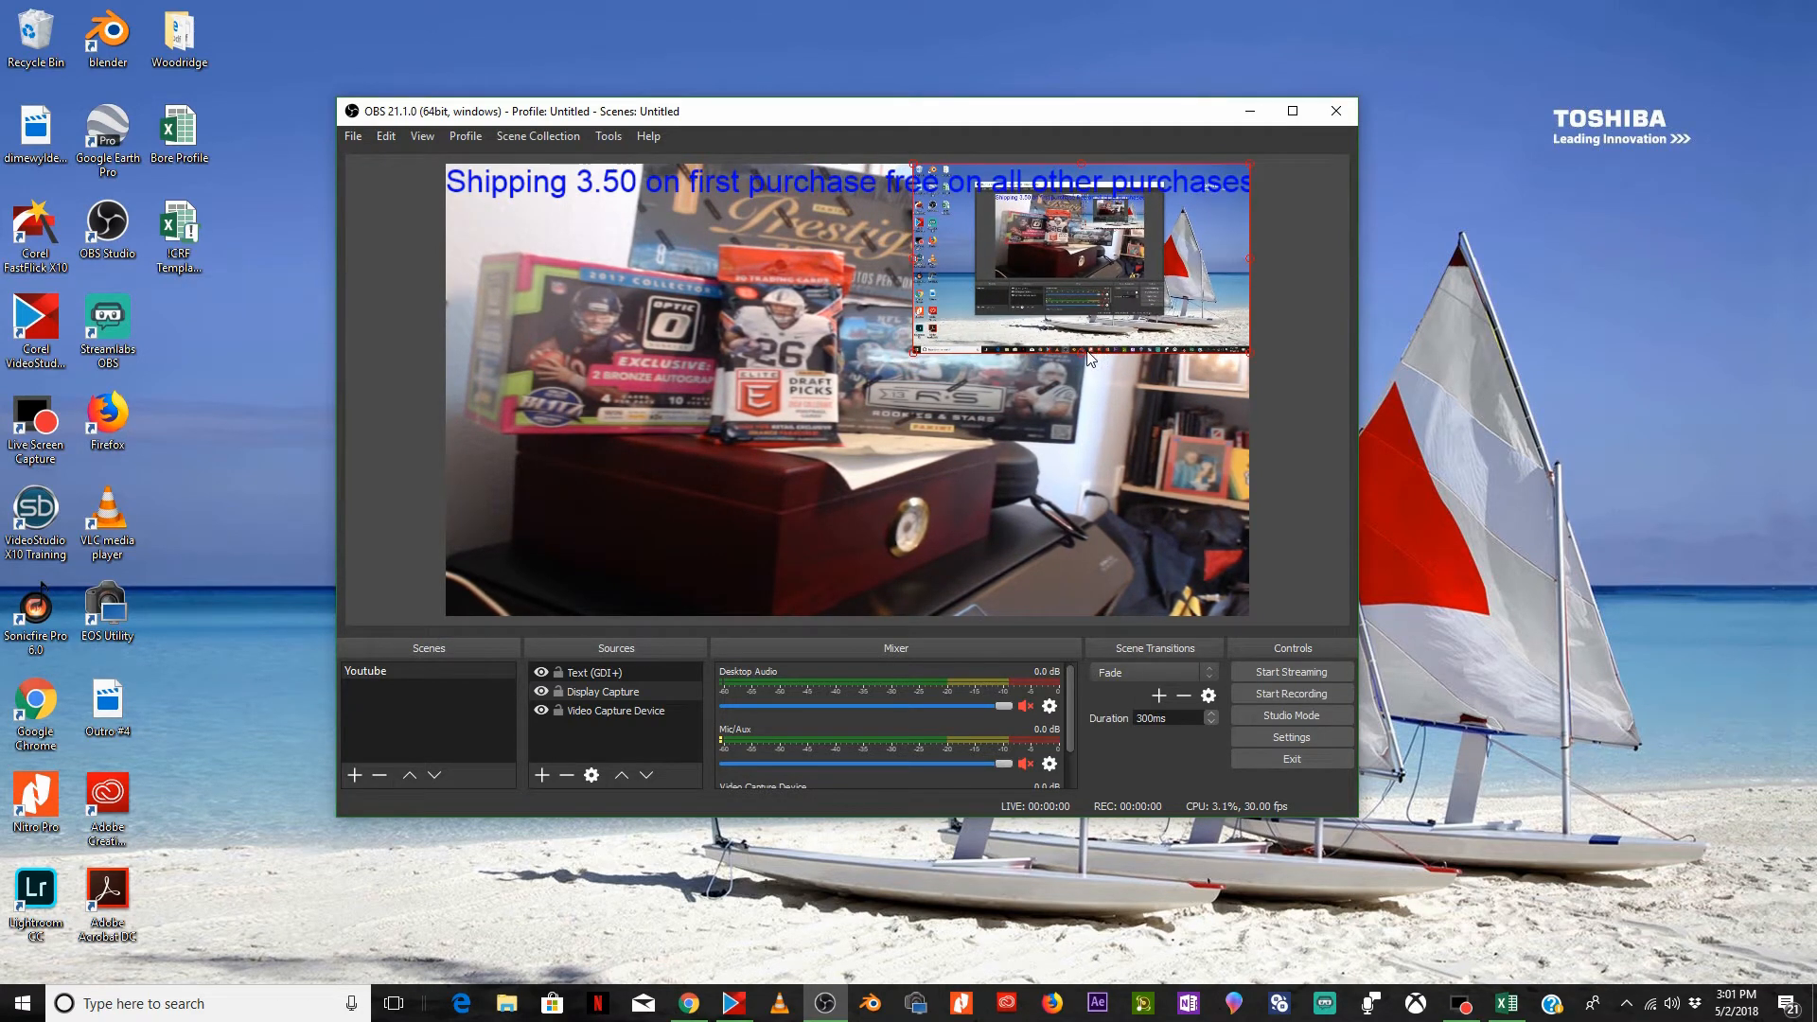
pyautogui.moveTo(1088, 358)
pyautogui.mouseDown()
pyautogui.moveTo(1095, 402)
pyautogui.moveTo(1086, 361)
pyautogui.mouseUp()
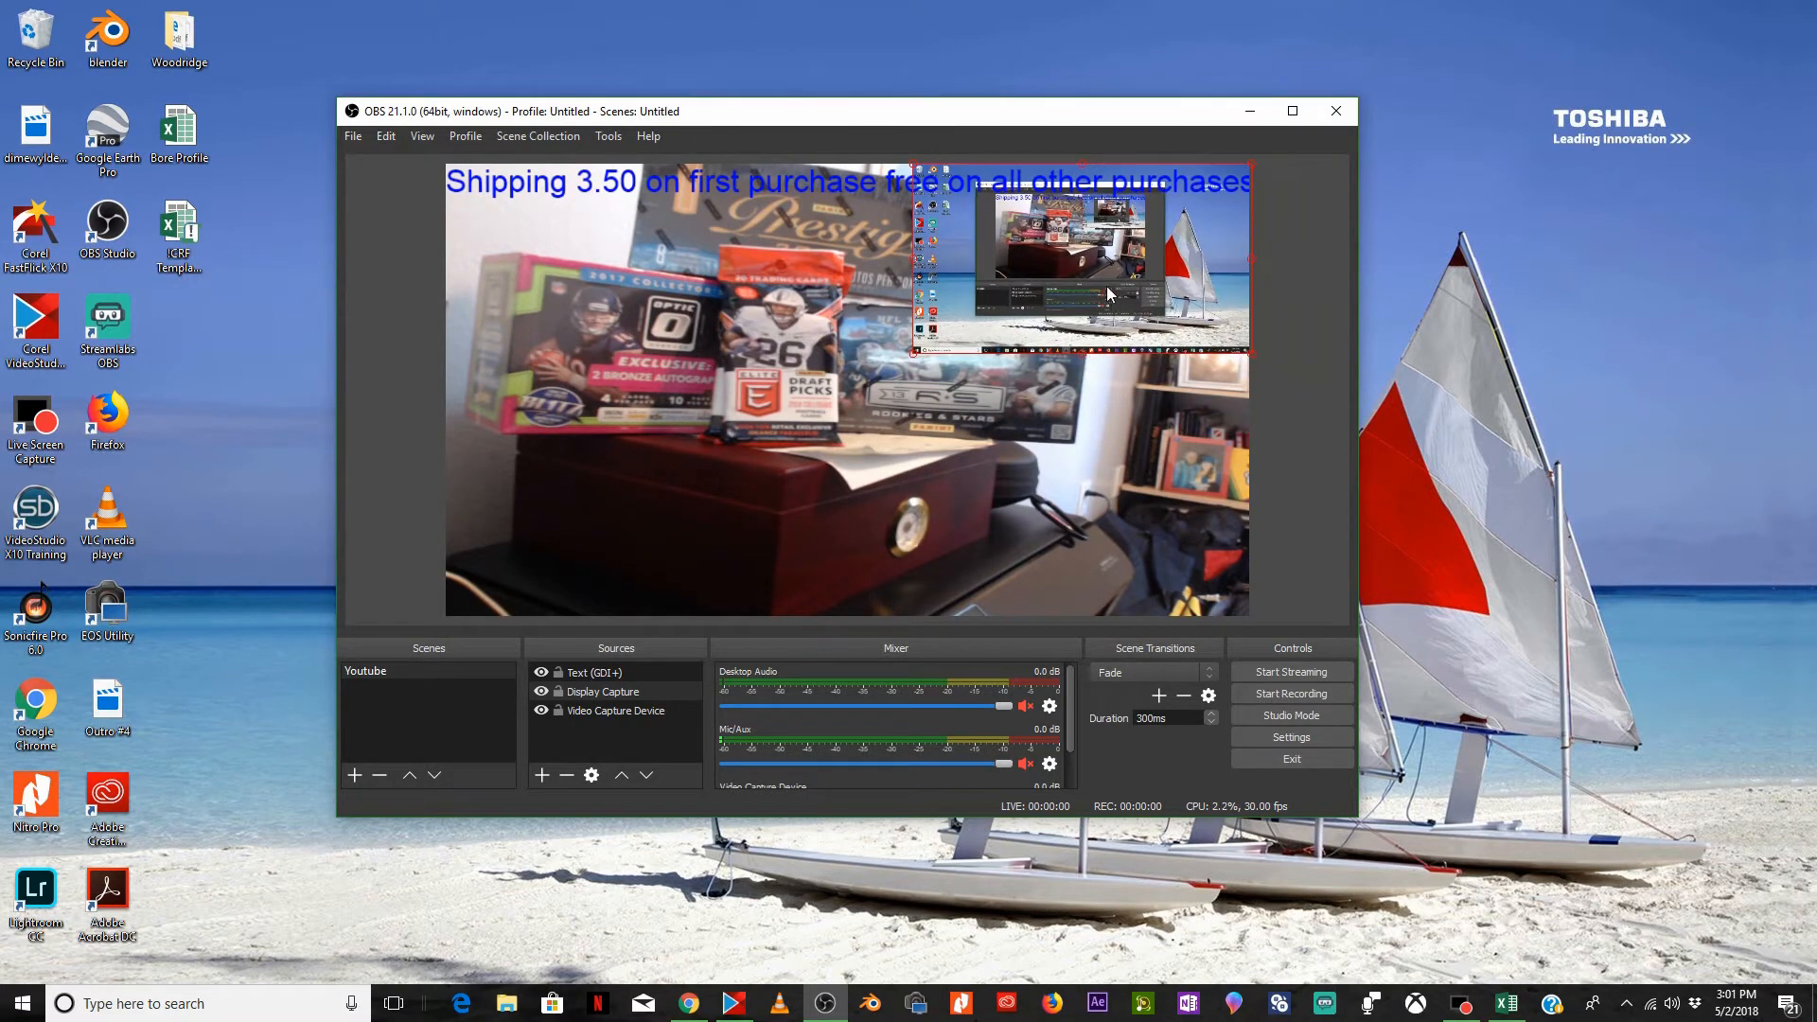
pyautogui.moveTo(1108, 287); pyautogui.dragTo(1104, 551)
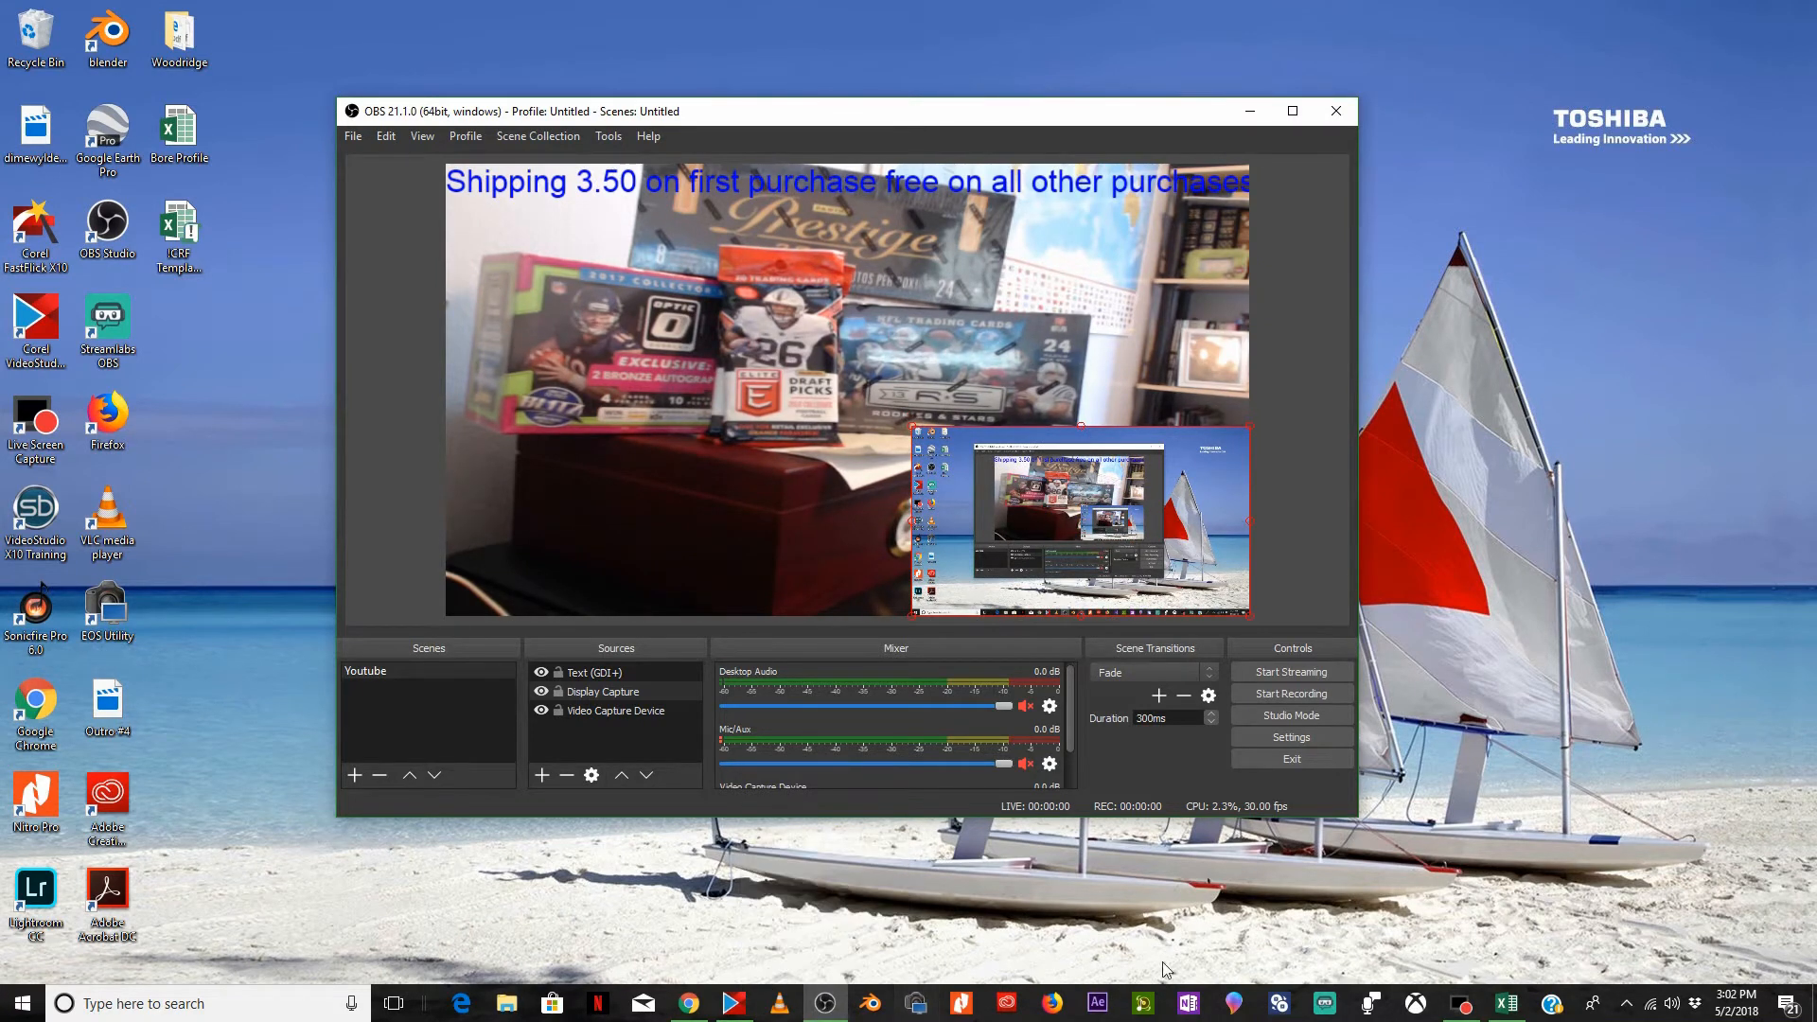
# Switch to the Book1 workbook in Excel and restore its window so it overlaps the lower part of the OBS window
pyautogui.click(1507, 1005)
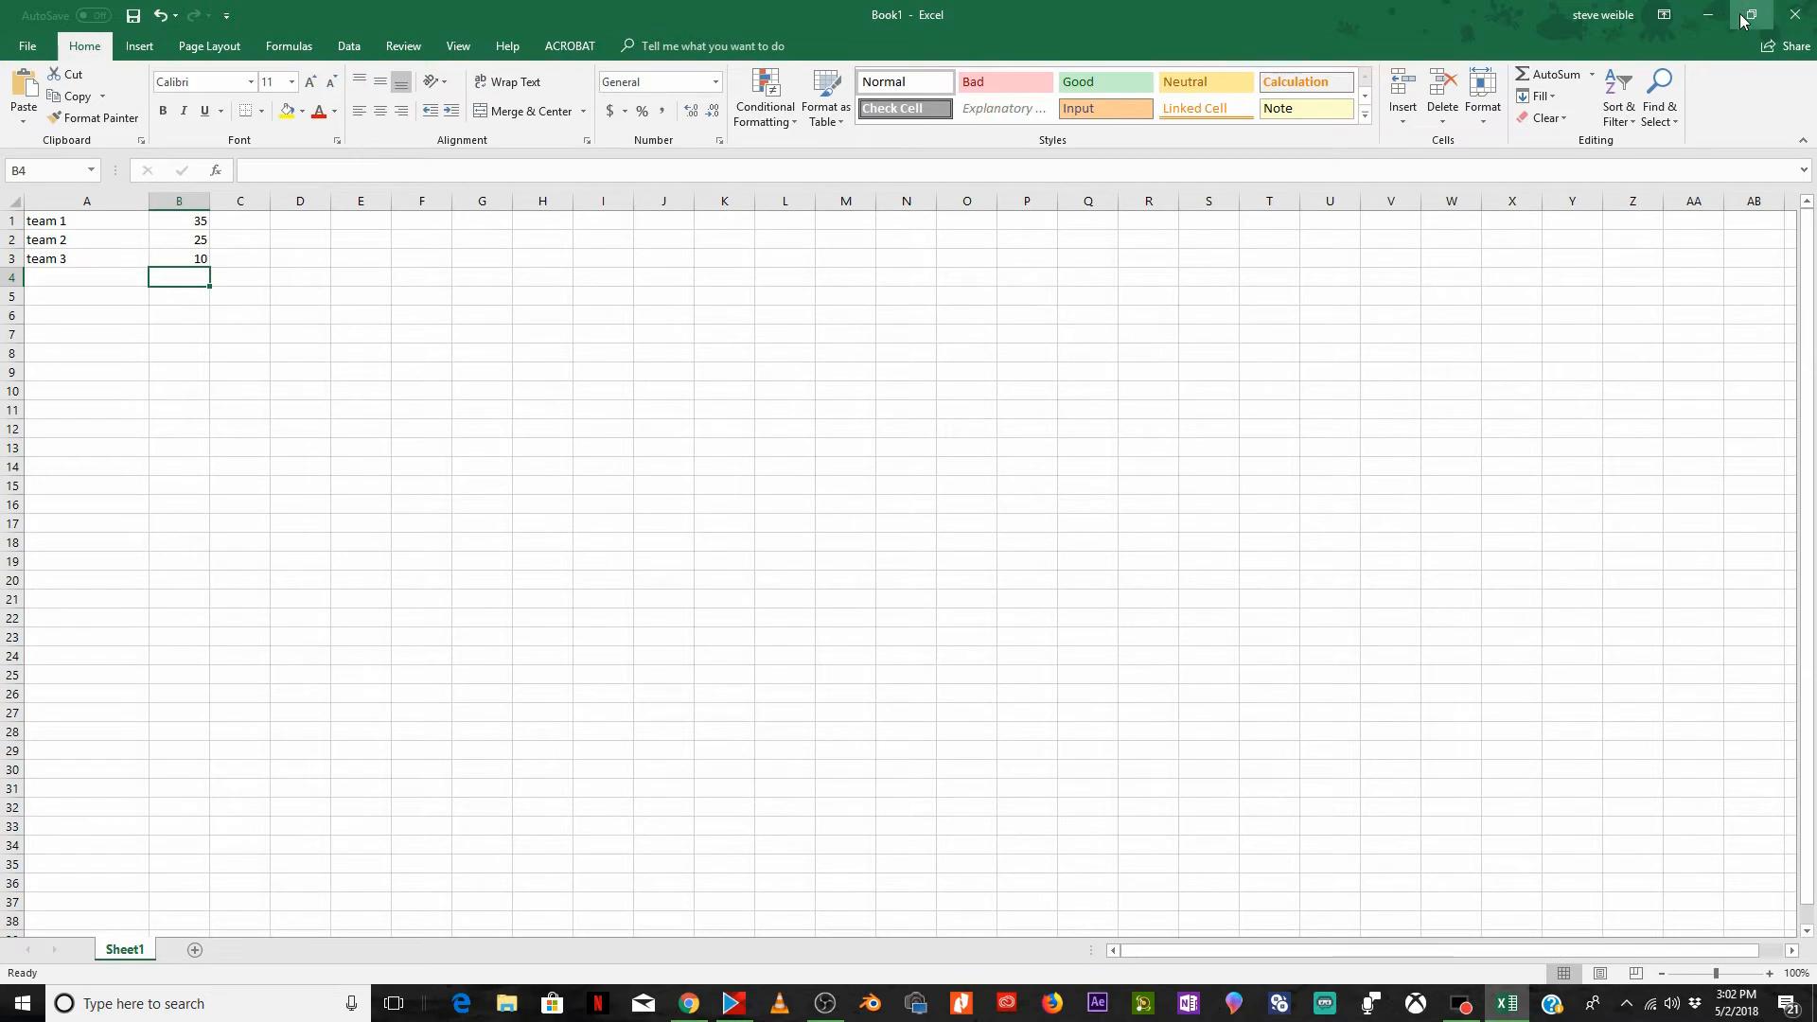
pyautogui.moveTo(1467, 10); pyautogui.dragTo(1169, 390)
pyautogui.moveTo(1167, 814); pyautogui.dragTo(1264, 643)
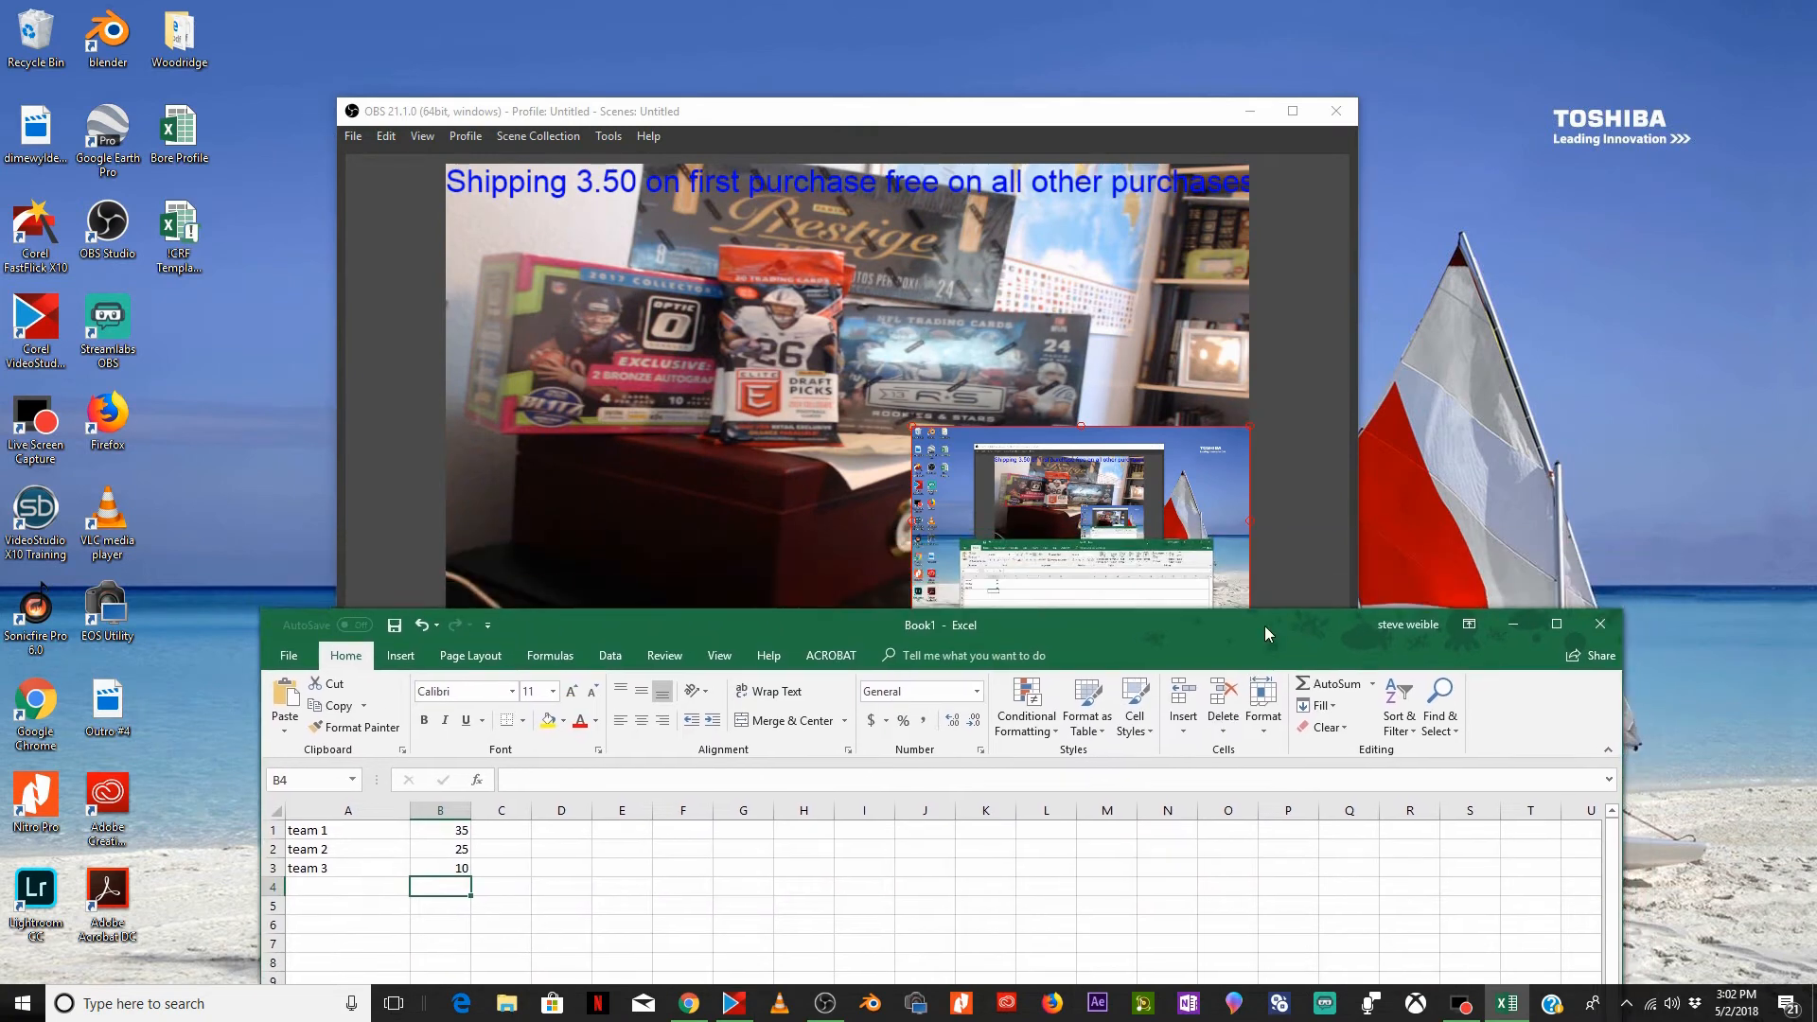
pyautogui.moveTo(1039, 122); pyautogui.dragTo(785, 0)
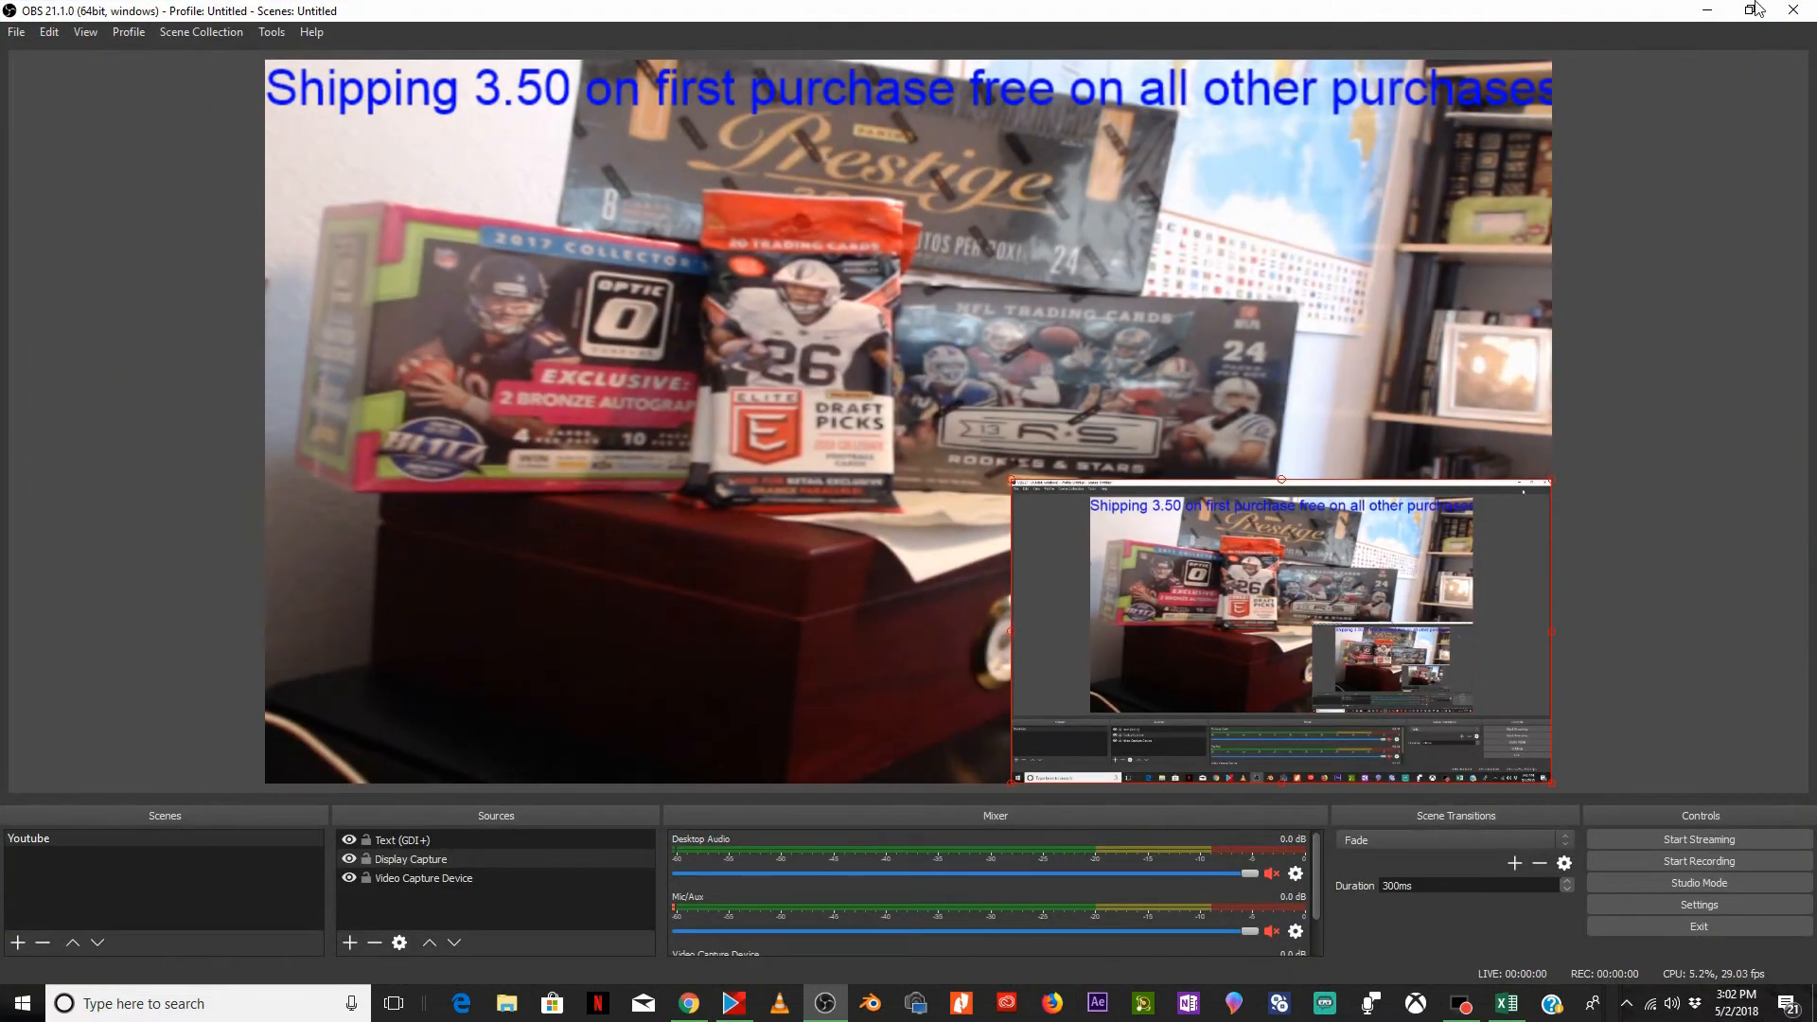
pyautogui.click(1751, 11)
pyautogui.click(1447, 614)
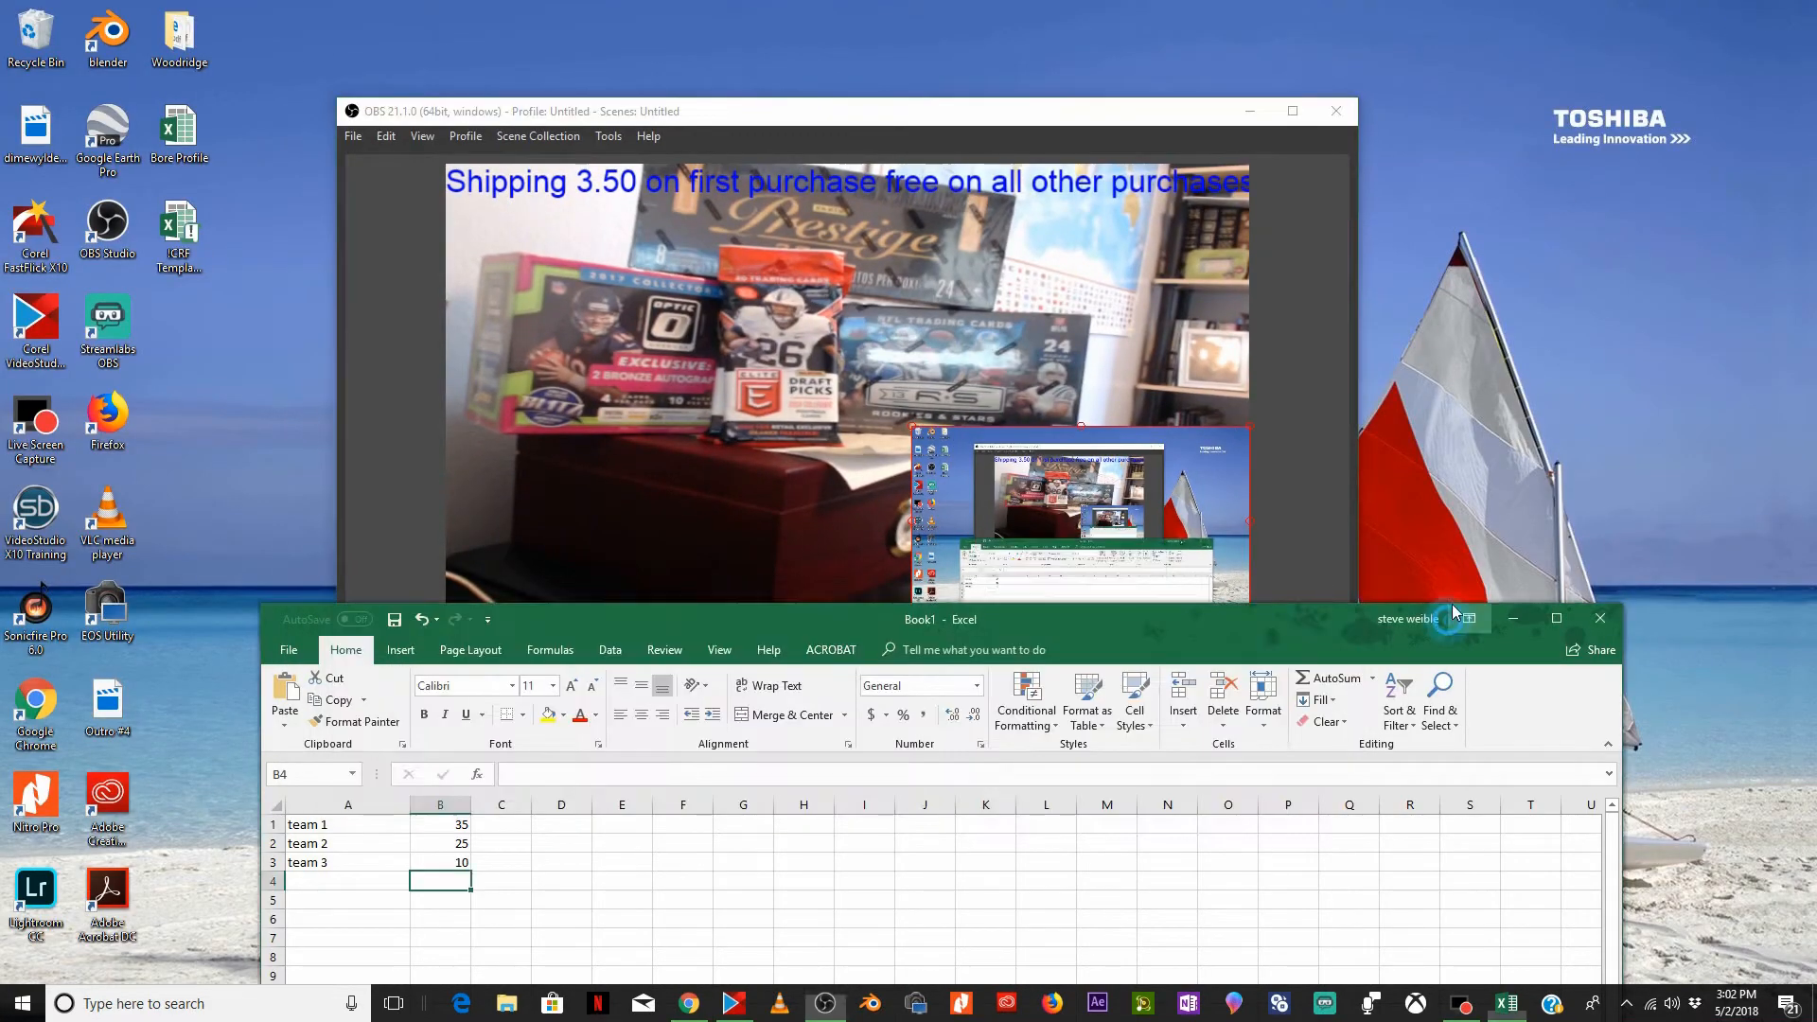
# Move the Excel window below the OBS preview and narrow it to uncover the sources list
pyautogui.moveTo(1283, 628); pyautogui.dragTo(1383, 549)
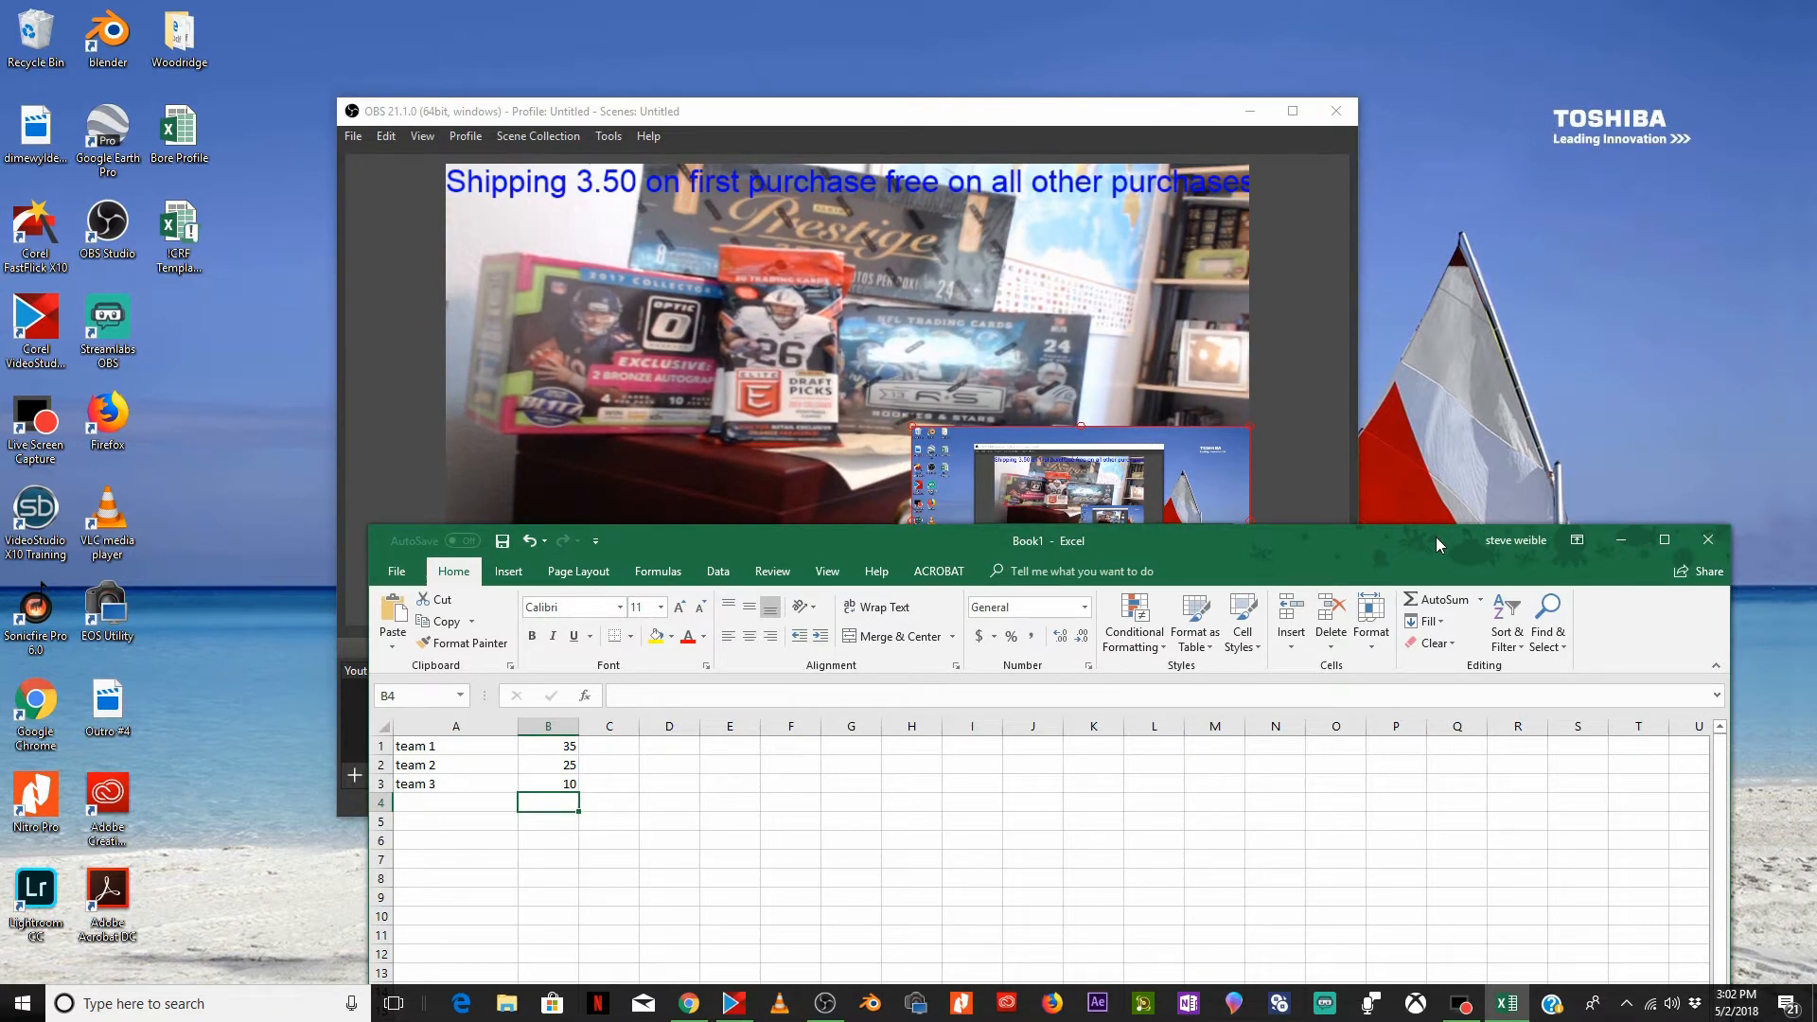
pyautogui.moveTo(741, 544); pyautogui.dragTo(641, 511)
pyautogui.moveTo(871, 877); pyautogui.dragTo(547, 727)
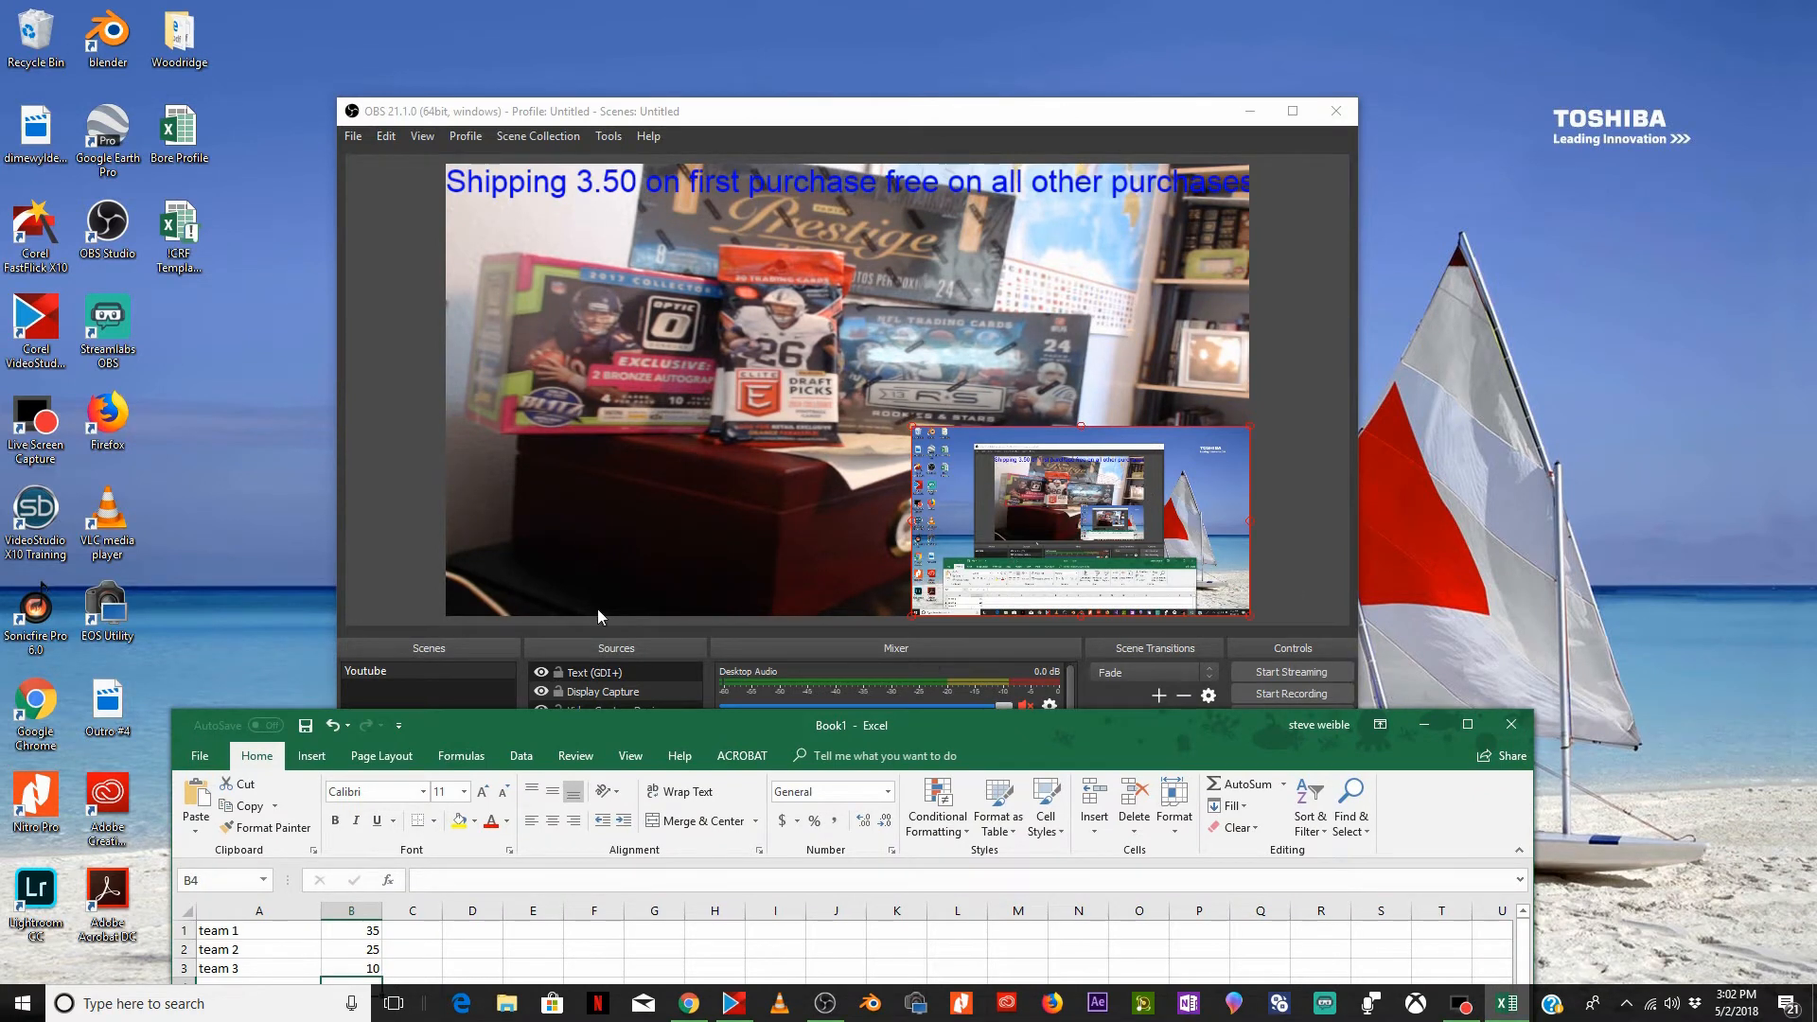
pyautogui.moveTo(169, 746); pyautogui.dragTo(702, 718)
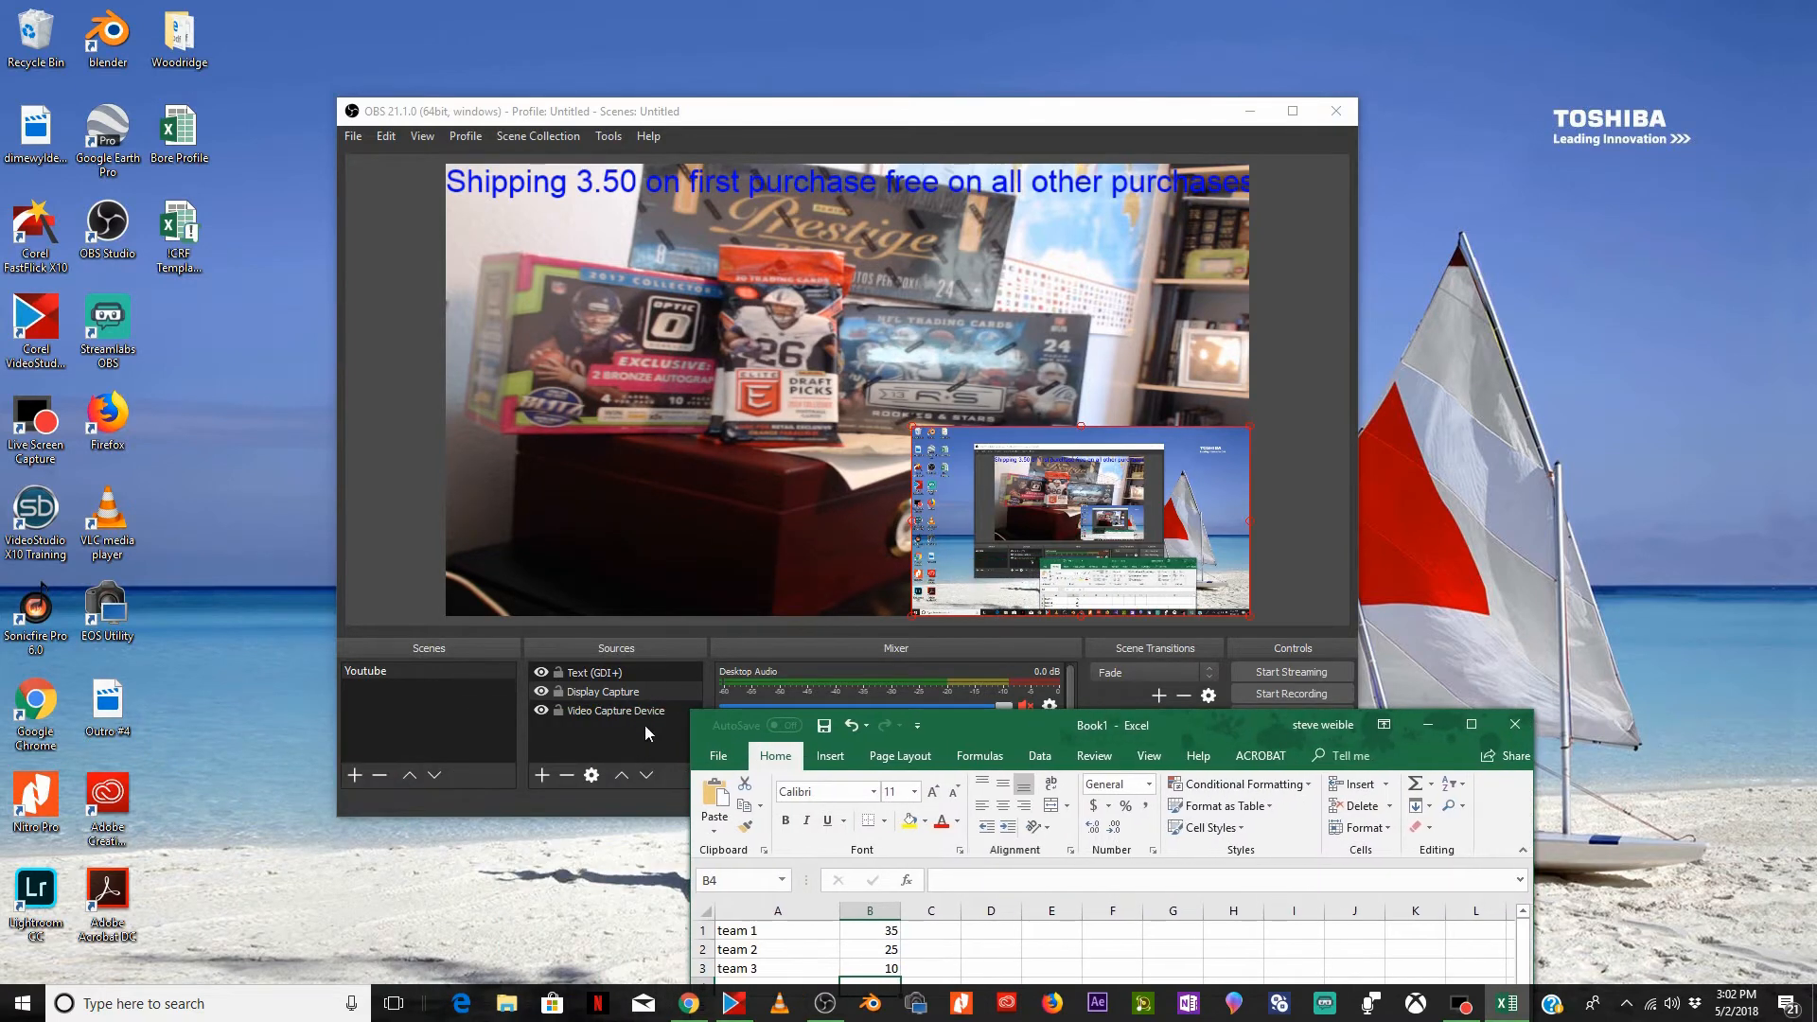
pyautogui.moveTo(1052, 731); pyautogui.dragTo(1083, 663)
pyautogui.moveTo(899, 676); pyautogui.dragTo(1232, 0)
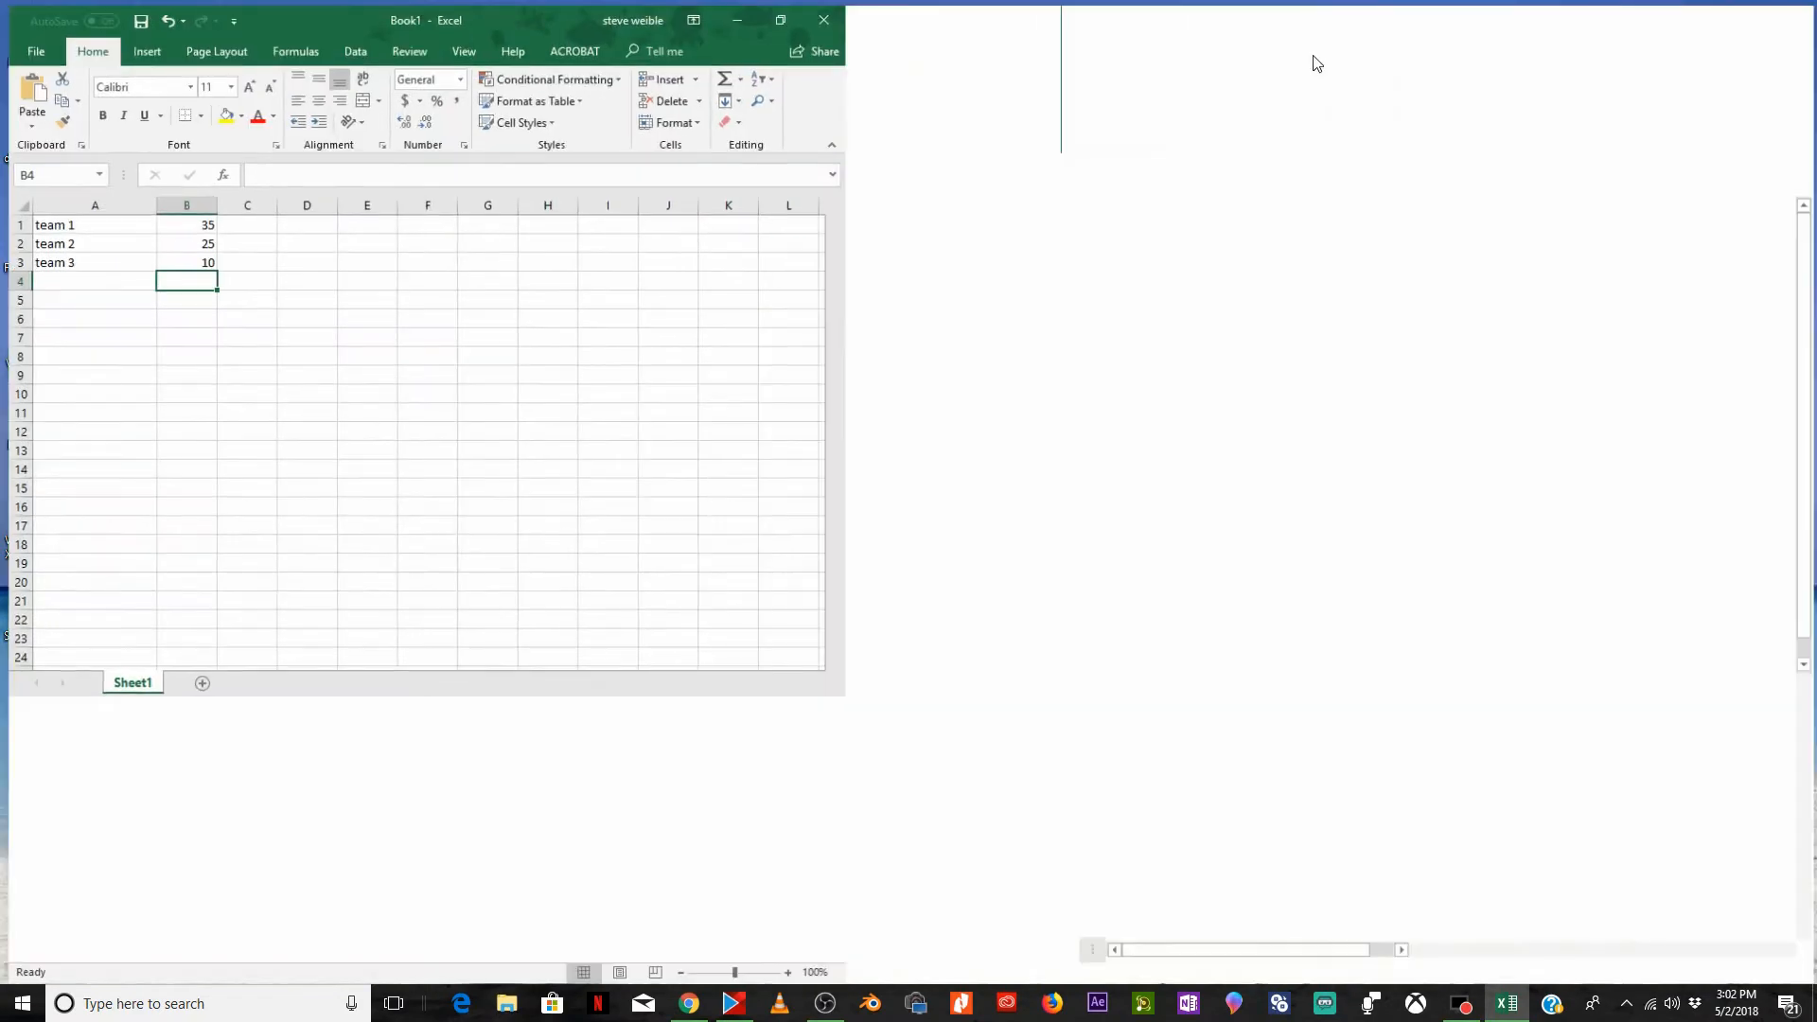
pyautogui.click(1752, 16)
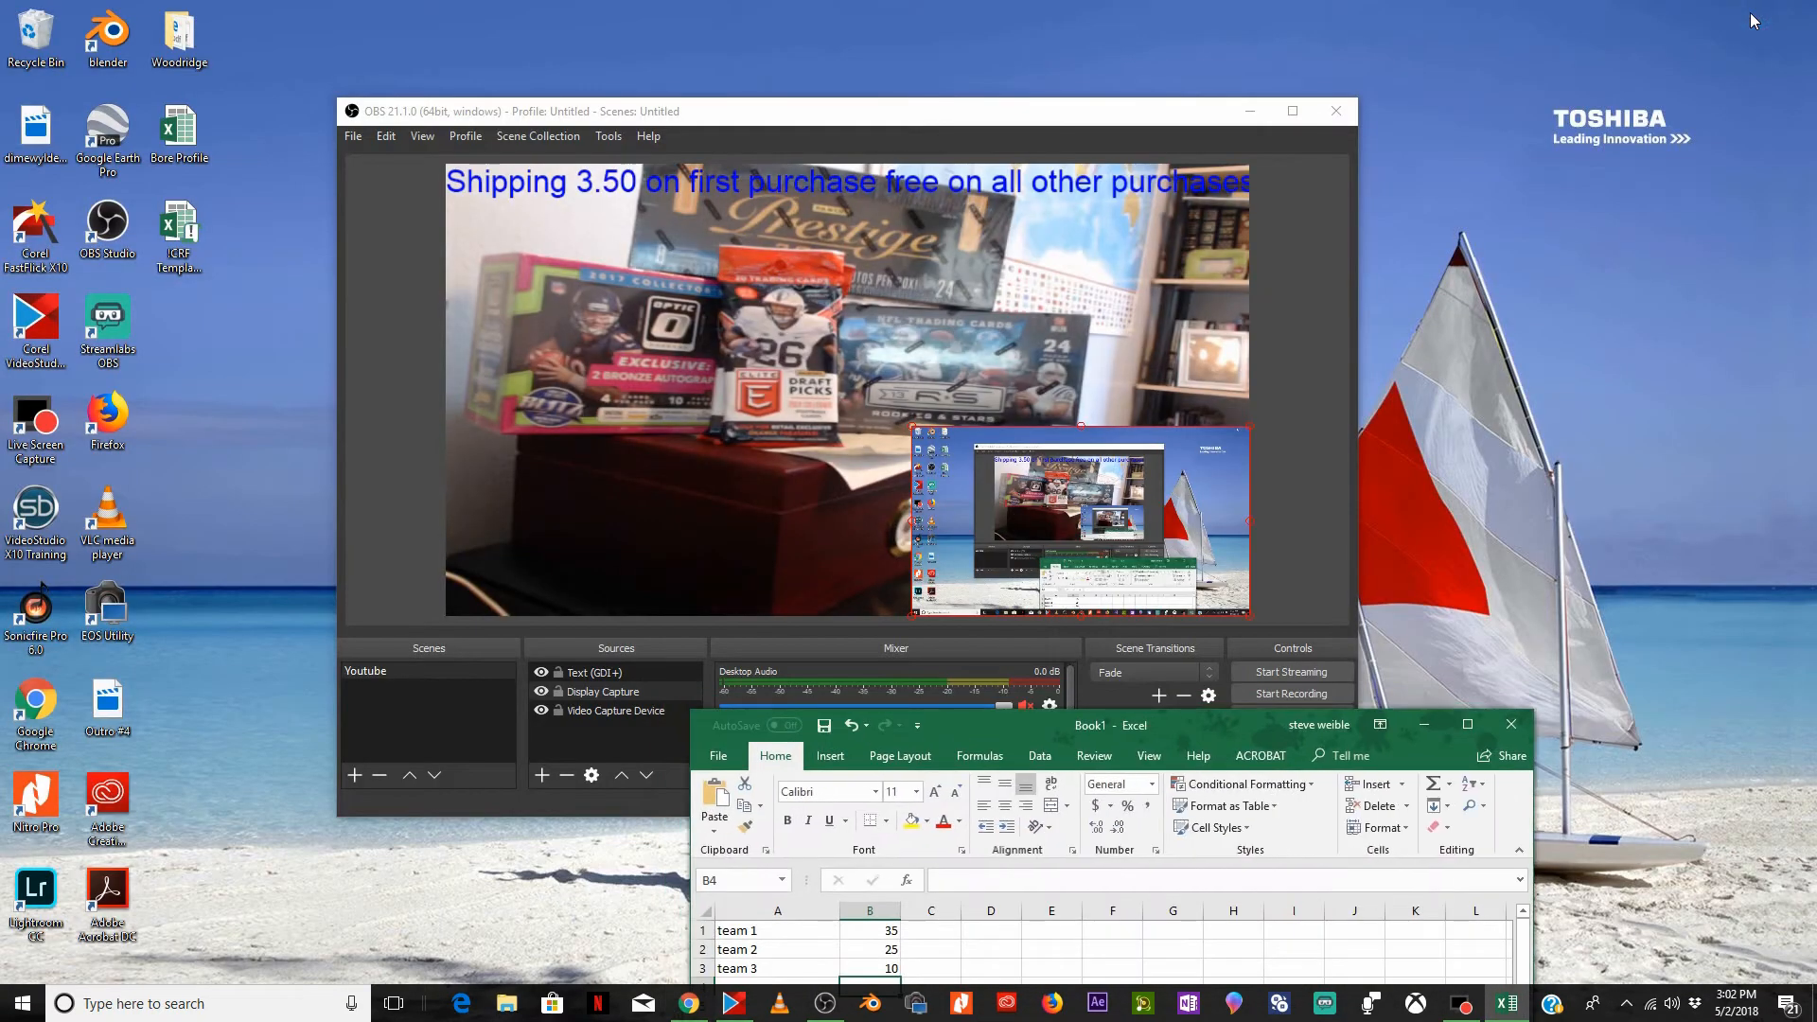
# Arrange the OBS window in the desktop's upper-left corner with the restored Excel window beside it
pyautogui.moveTo(817, 101); pyautogui.dragTo(467, 16)
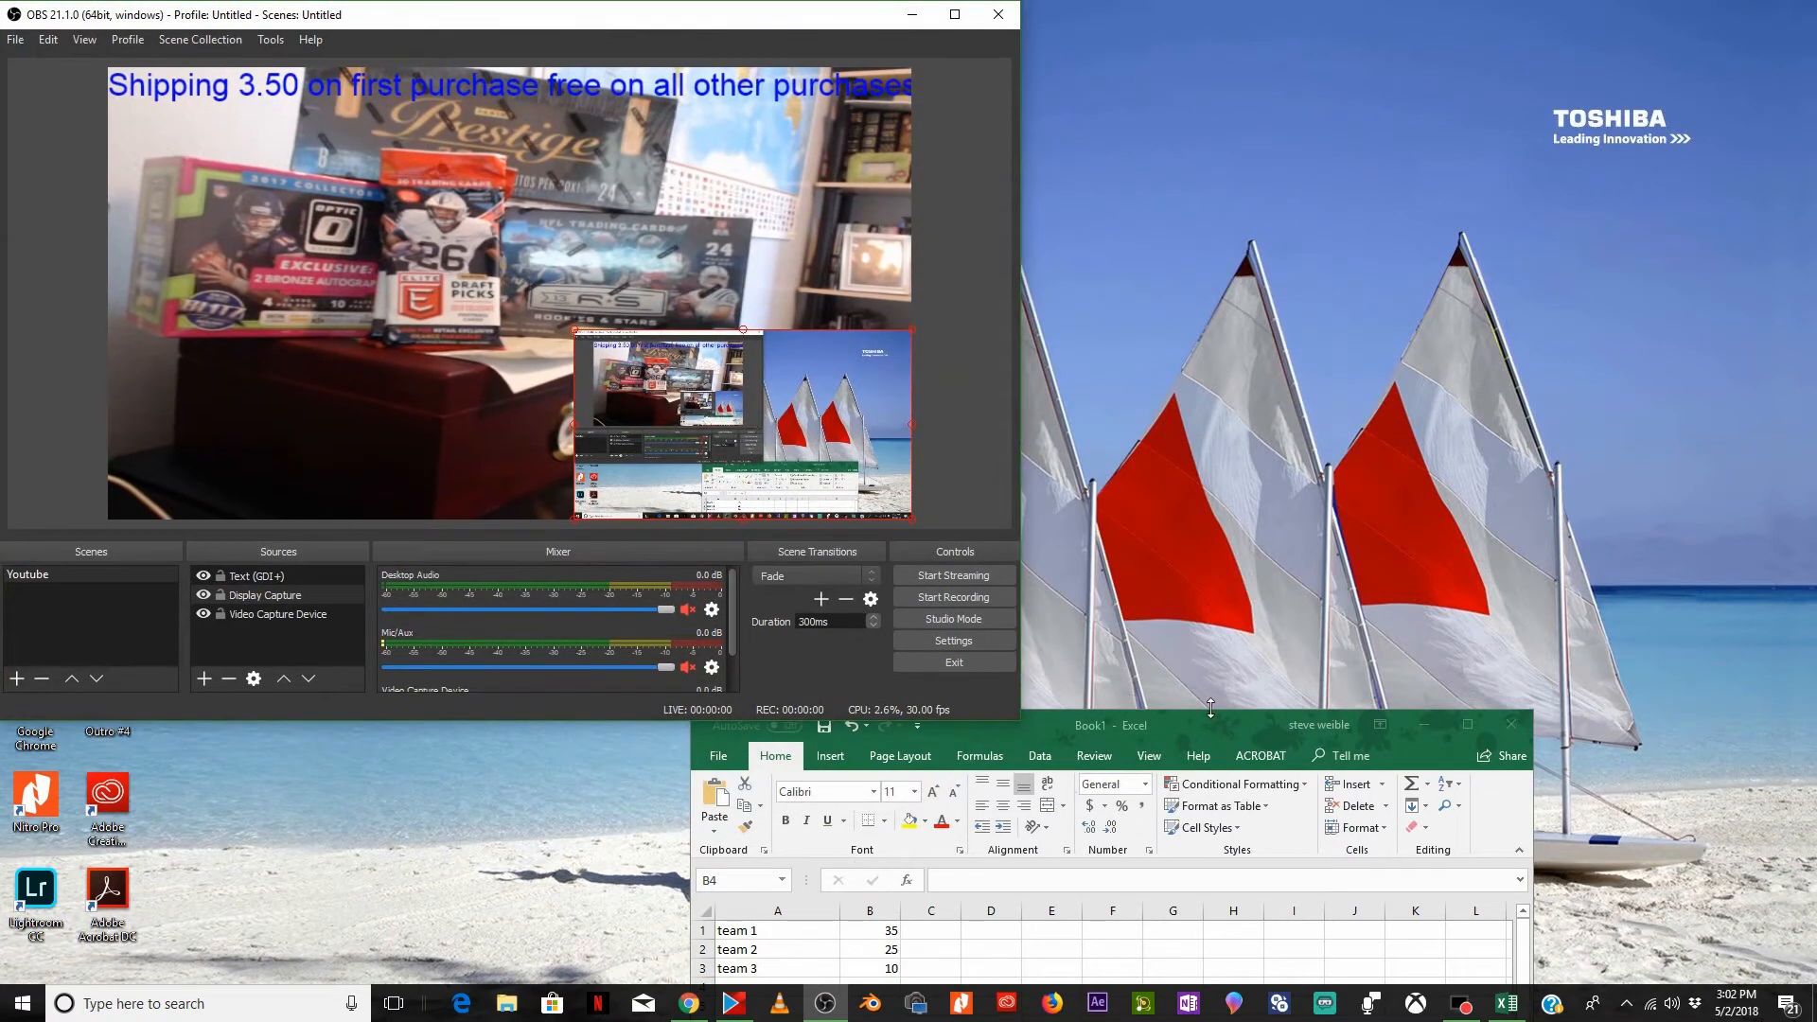
pyautogui.moveTo(1212, 721); pyautogui.dragTo(1512, 19)
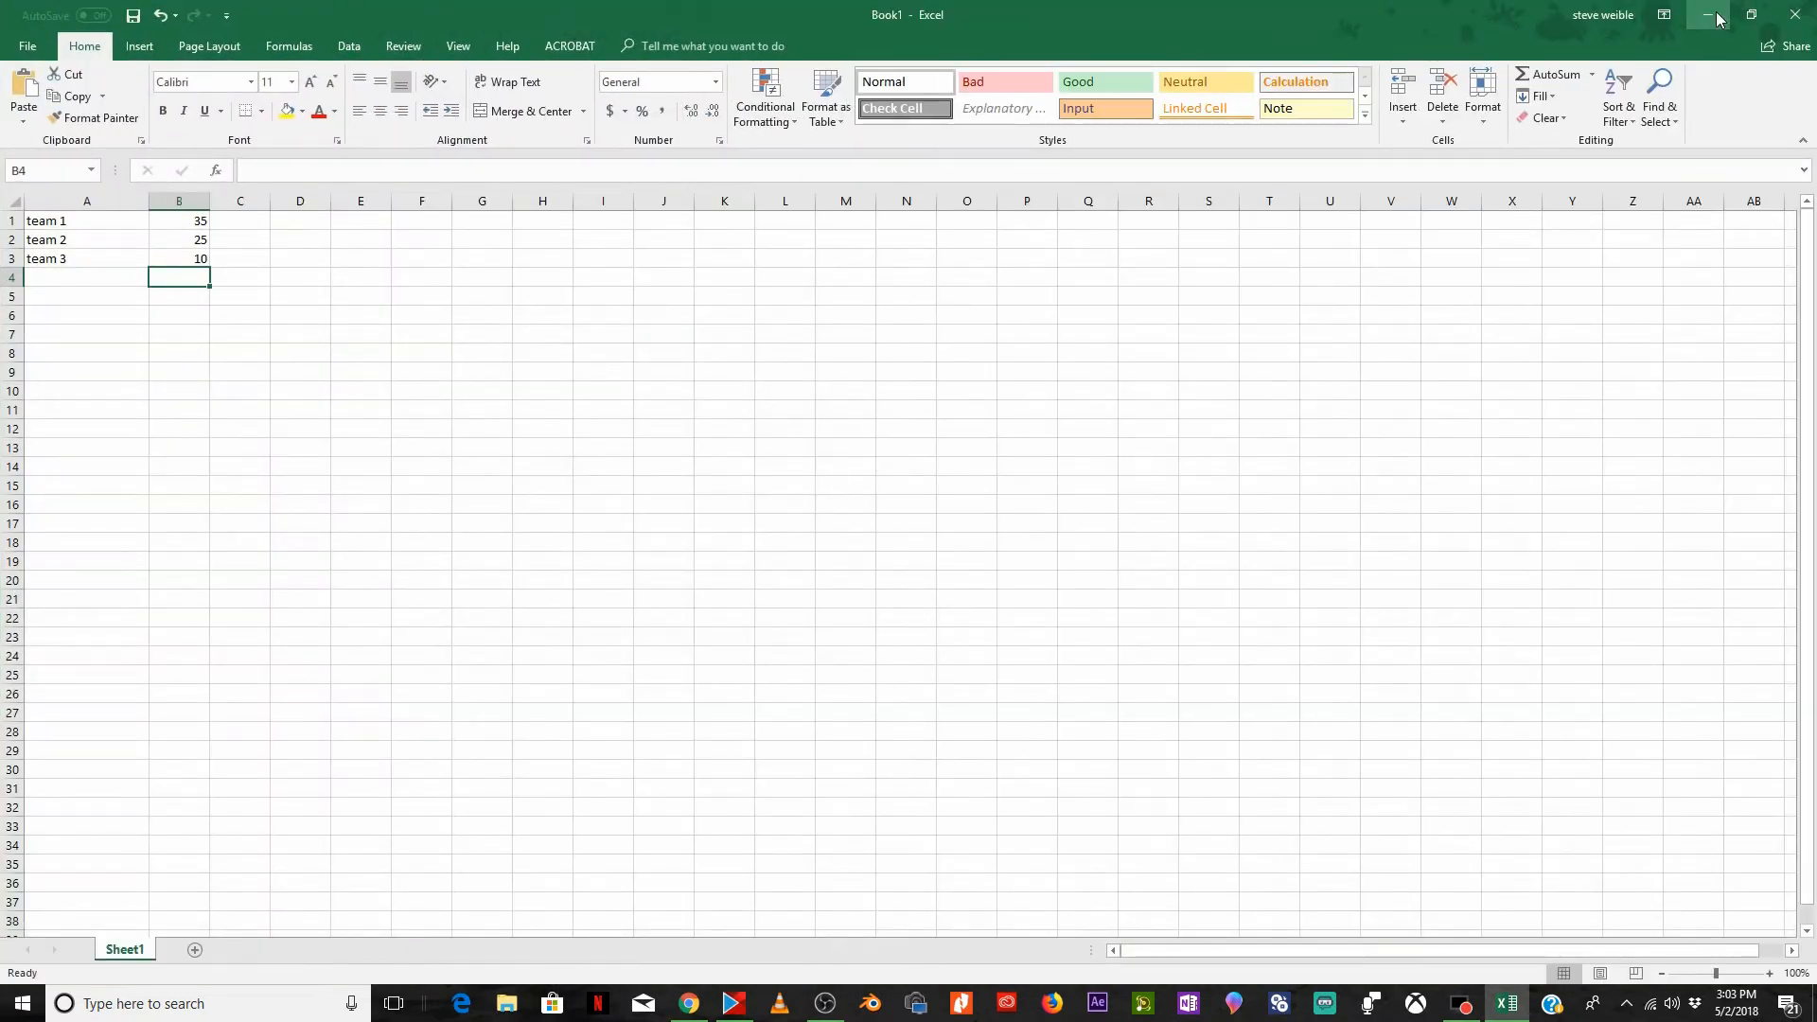
pyautogui.click(1752, 14)
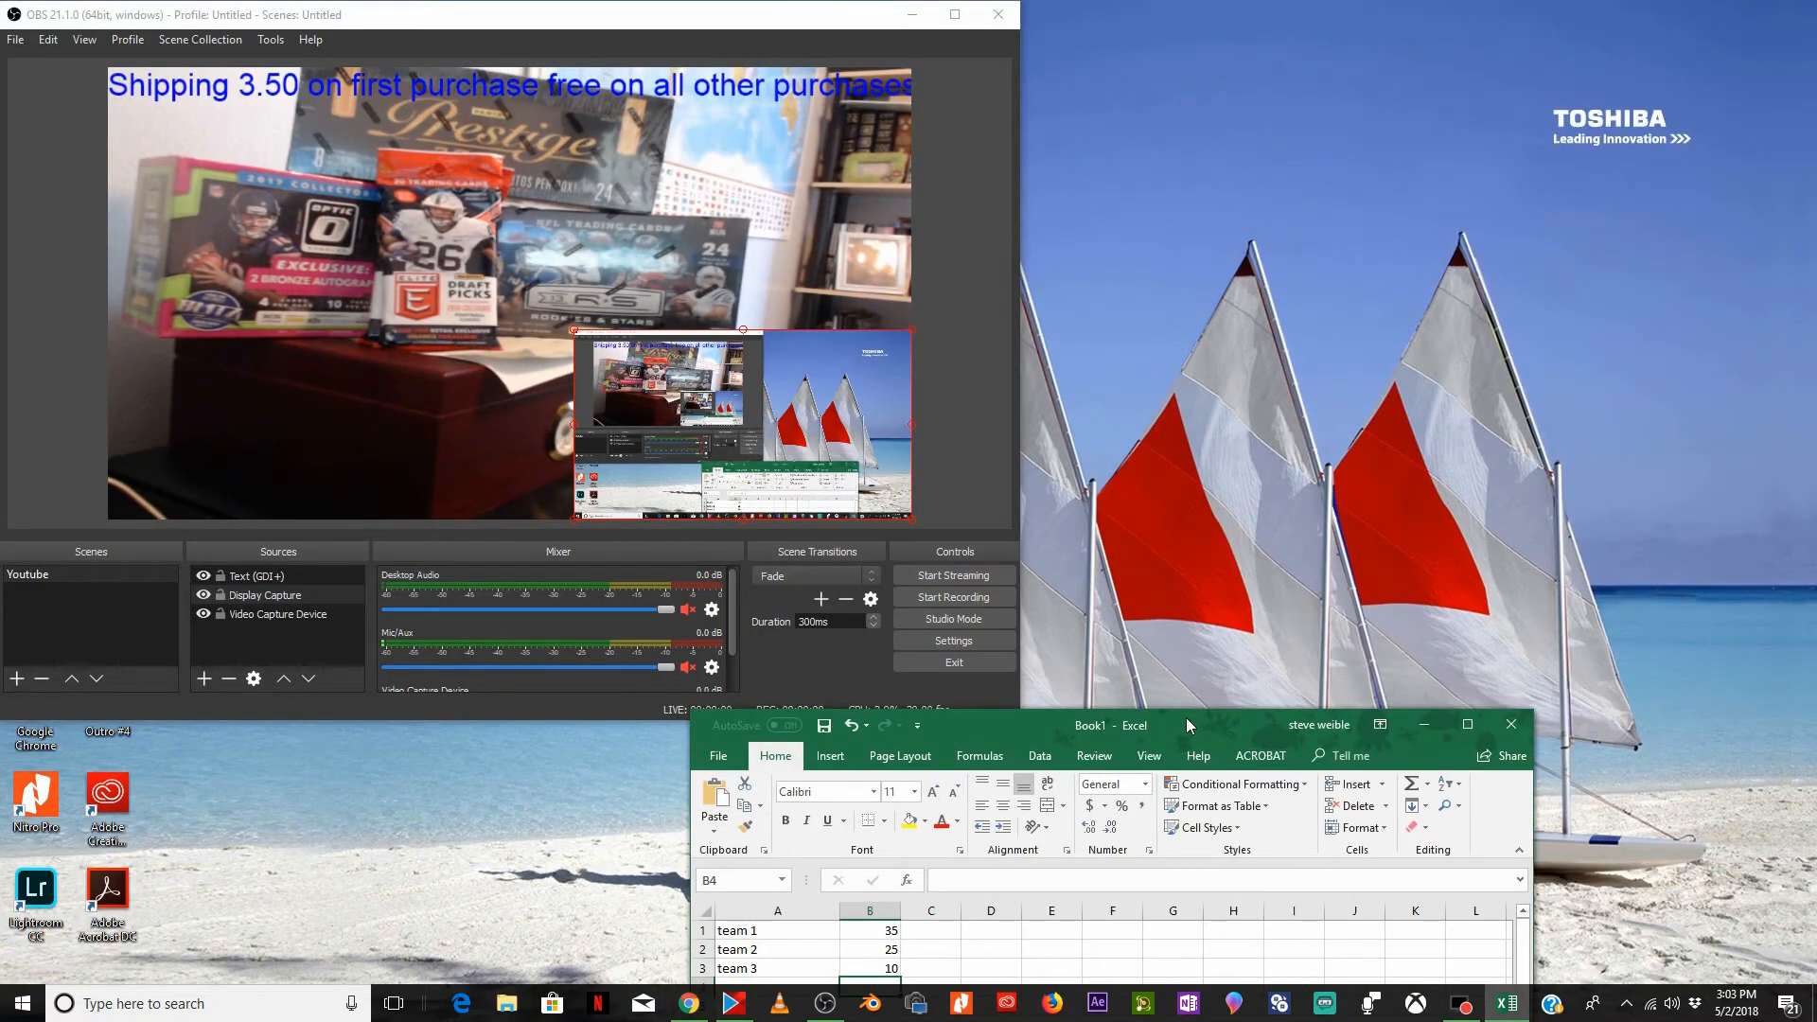
pyautogui.moveTo(1188, 725); pyautogui.dragTo(1370, 51)
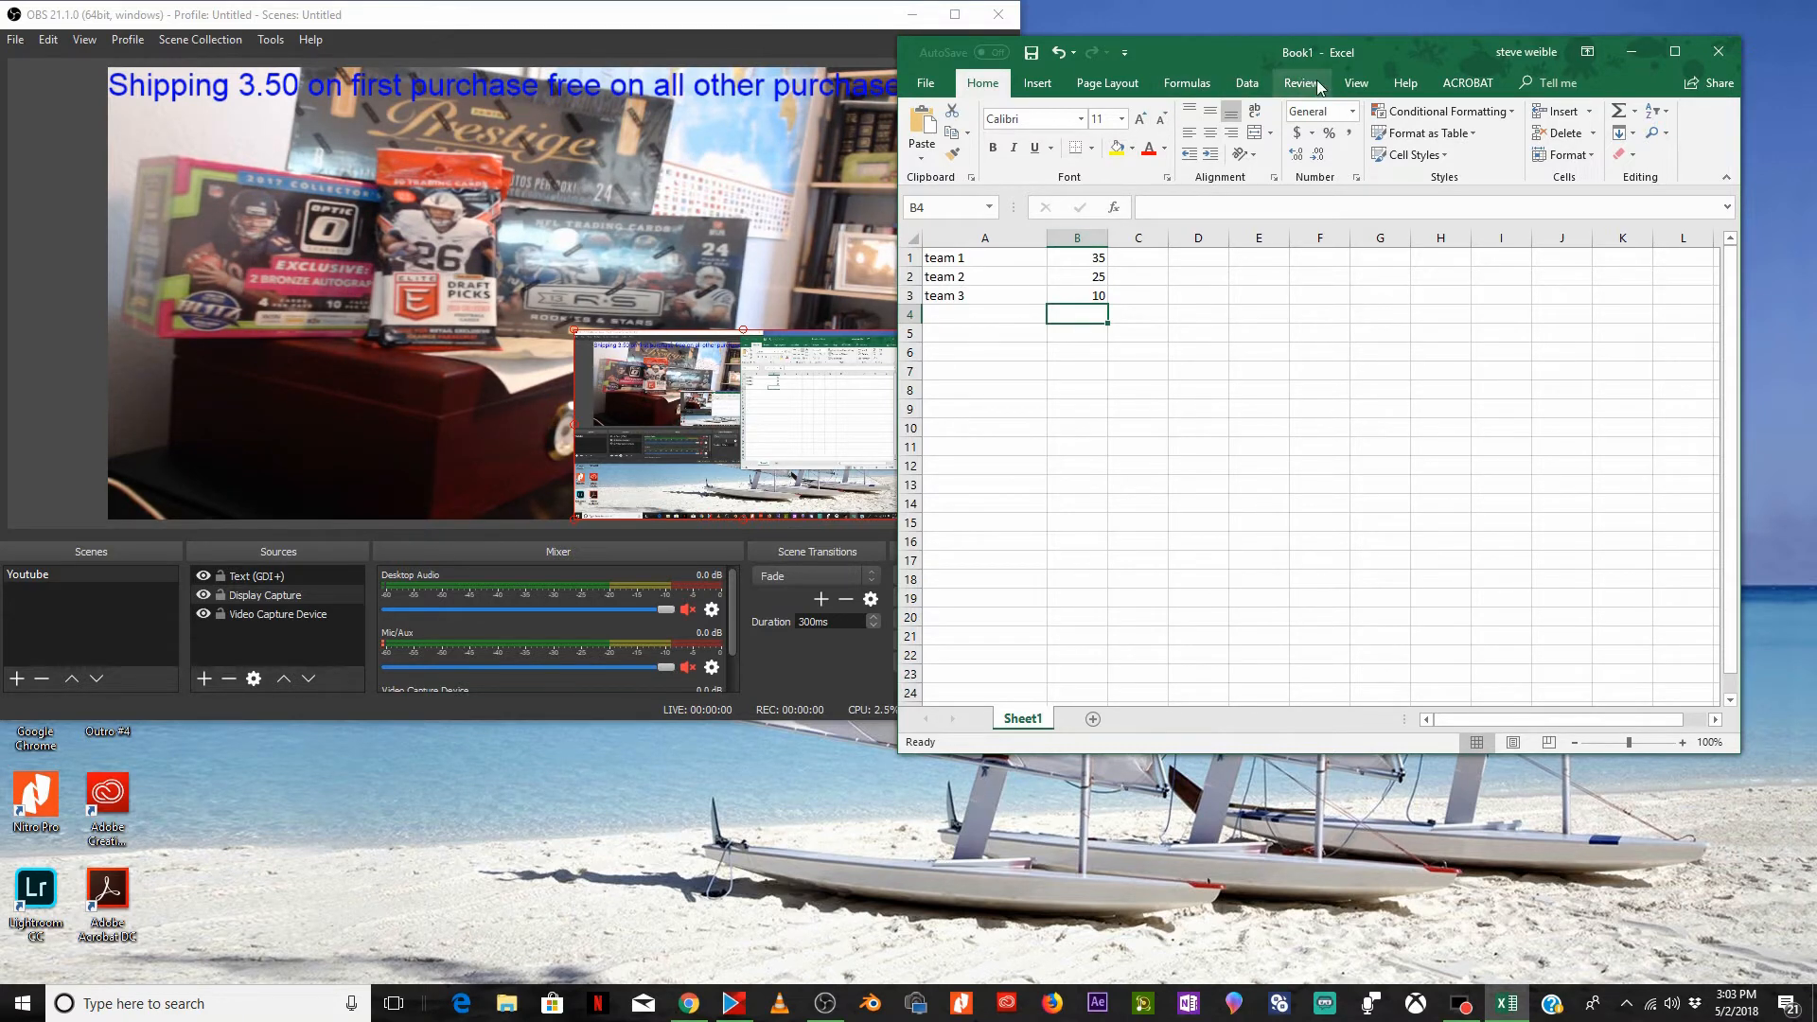
# Minimize the Excel window and add a new Audio Input Capture source using the Microphone (Realtek High Definition Audio) device
pyautogui.click(1632, 52)
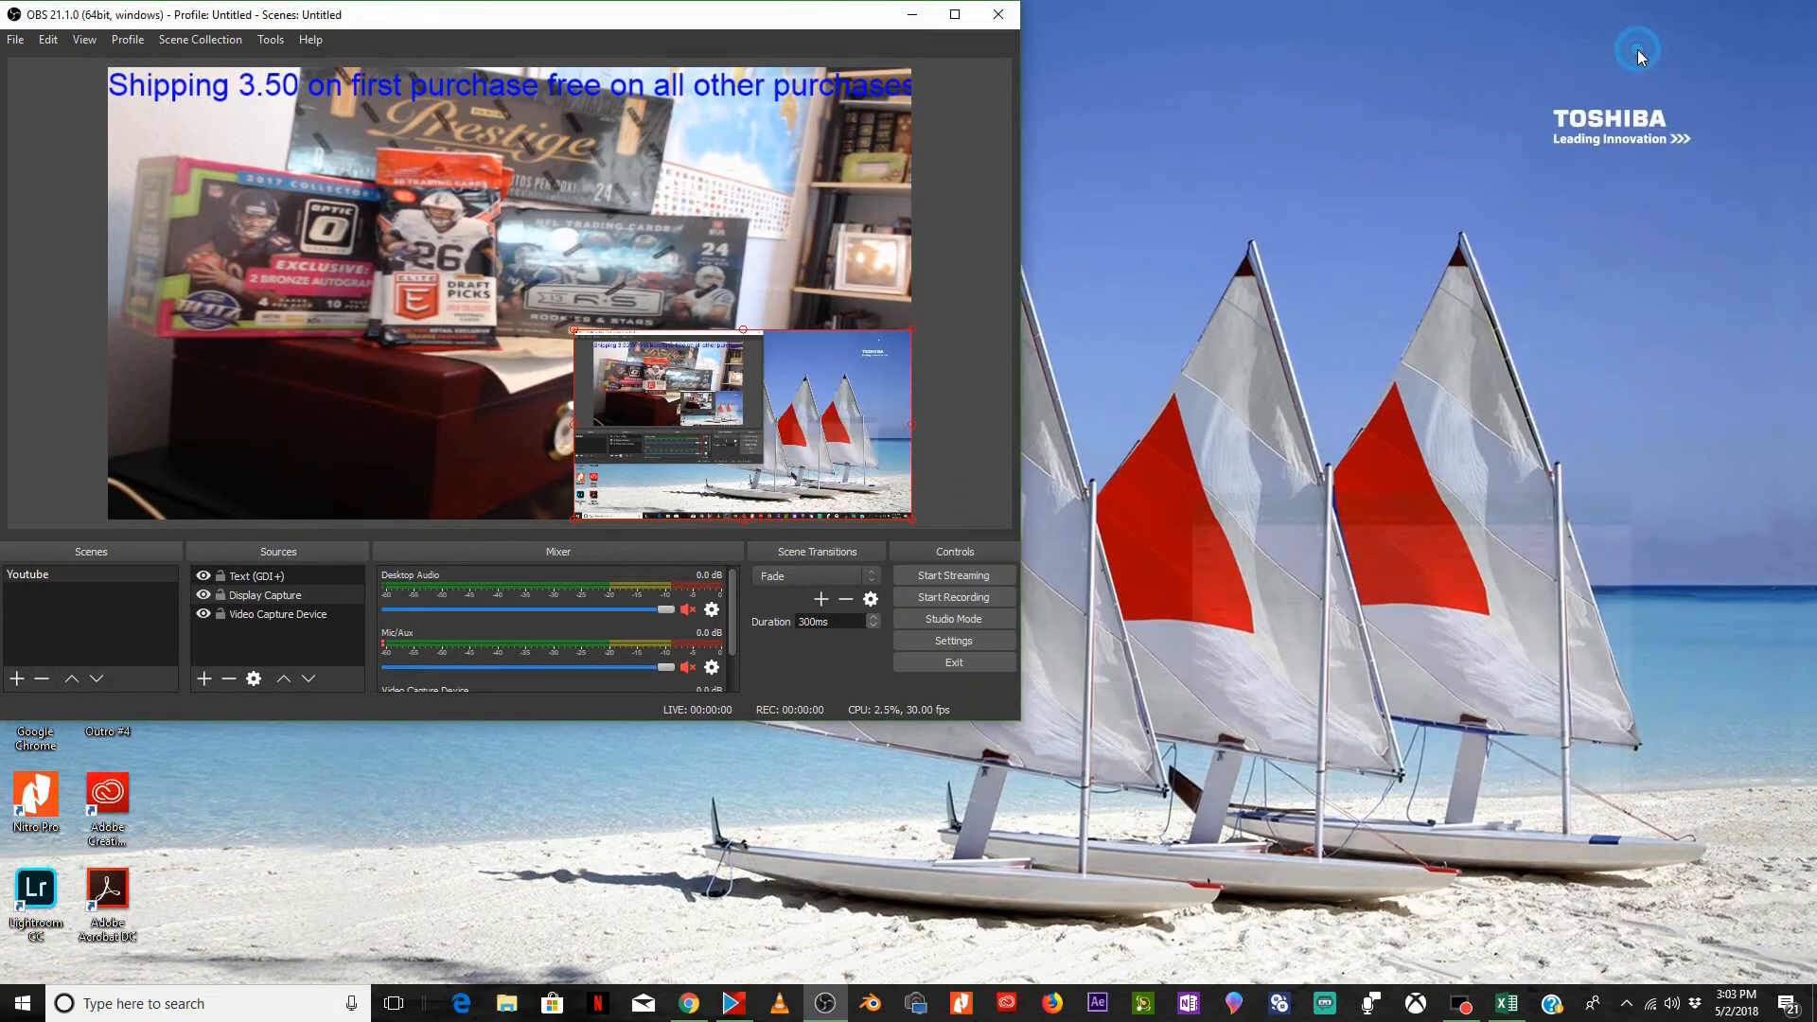
pyautogui.click(201, 679)
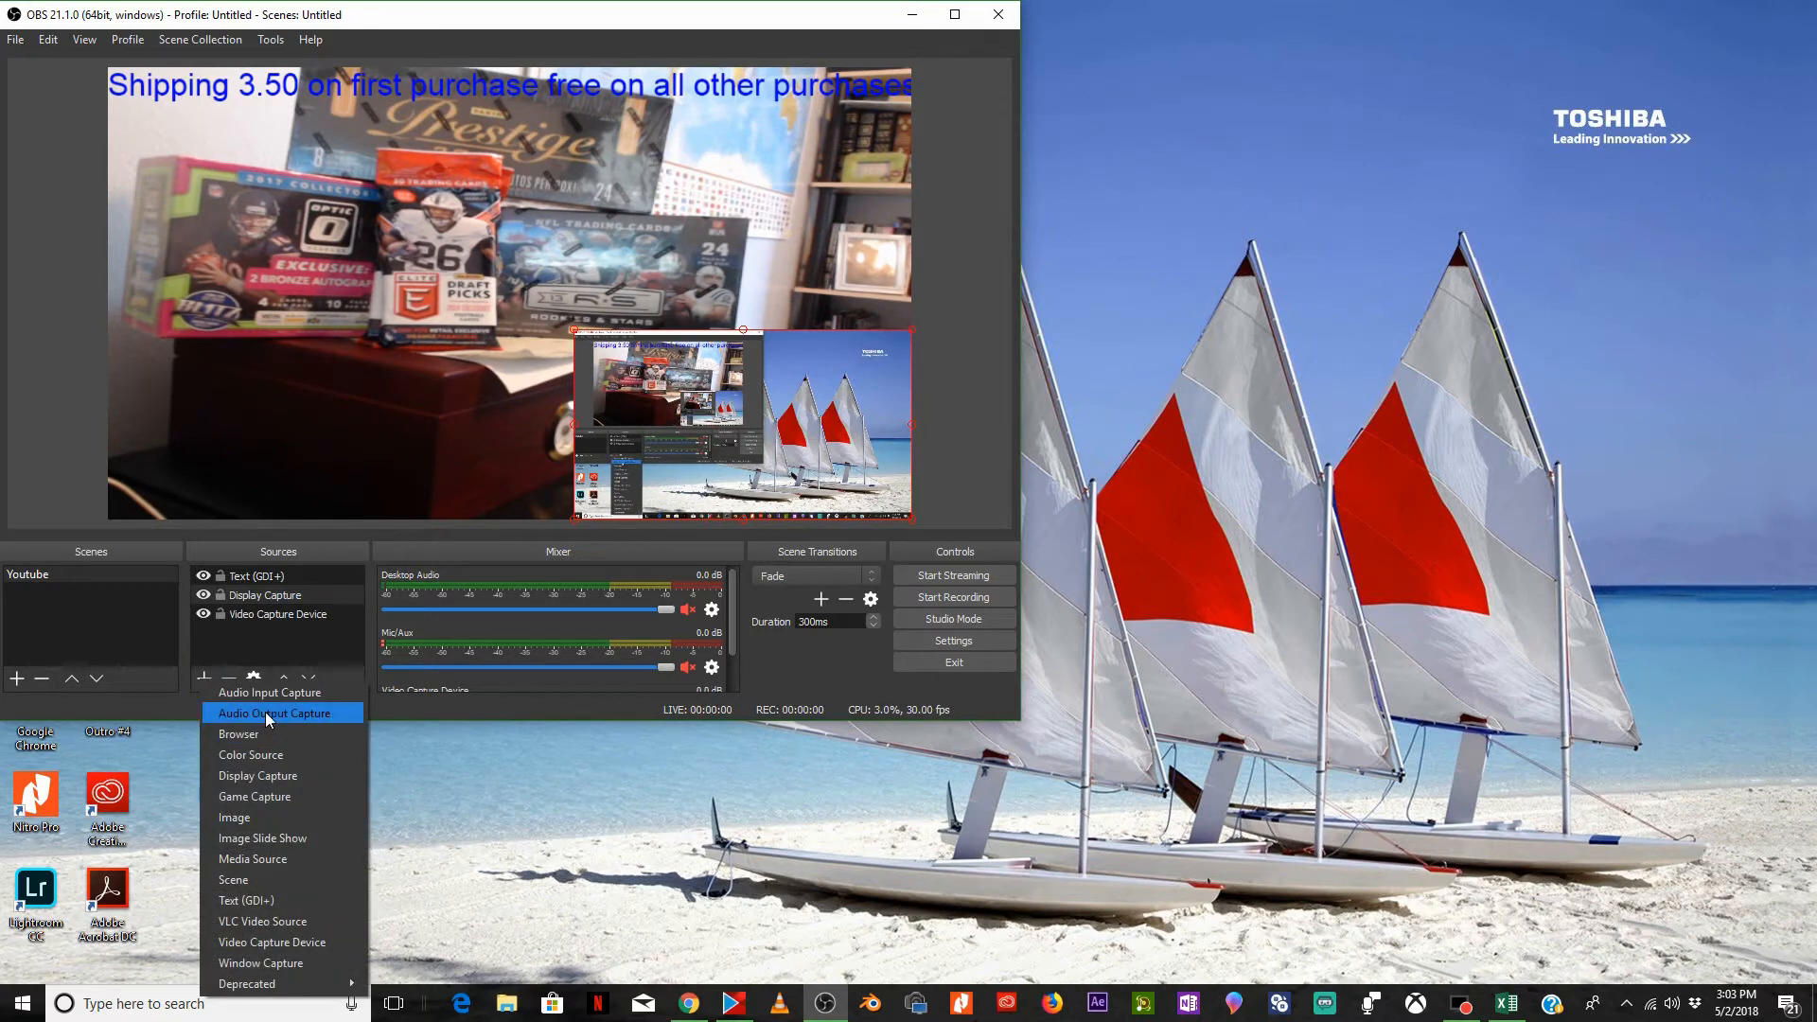
pyautogui.click(269, 693)
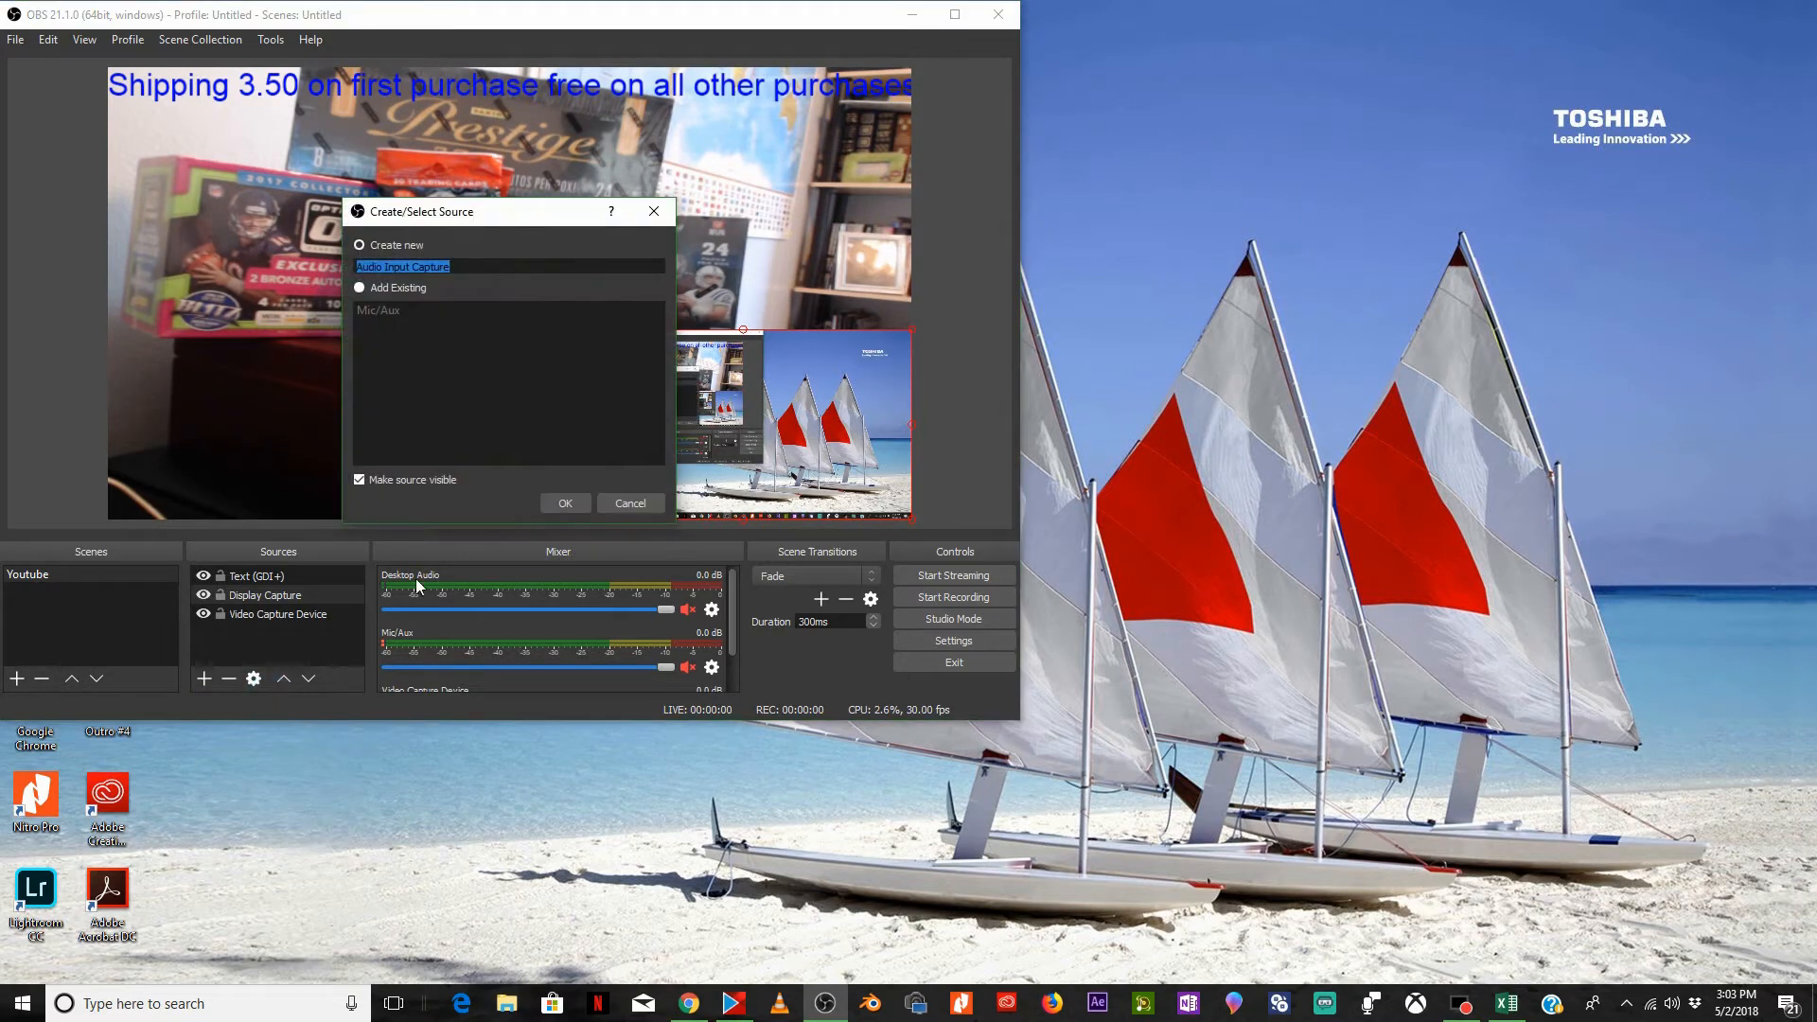
pyautogui.moveTo(521, 212); pyautogui.dragTo(1115, 231)
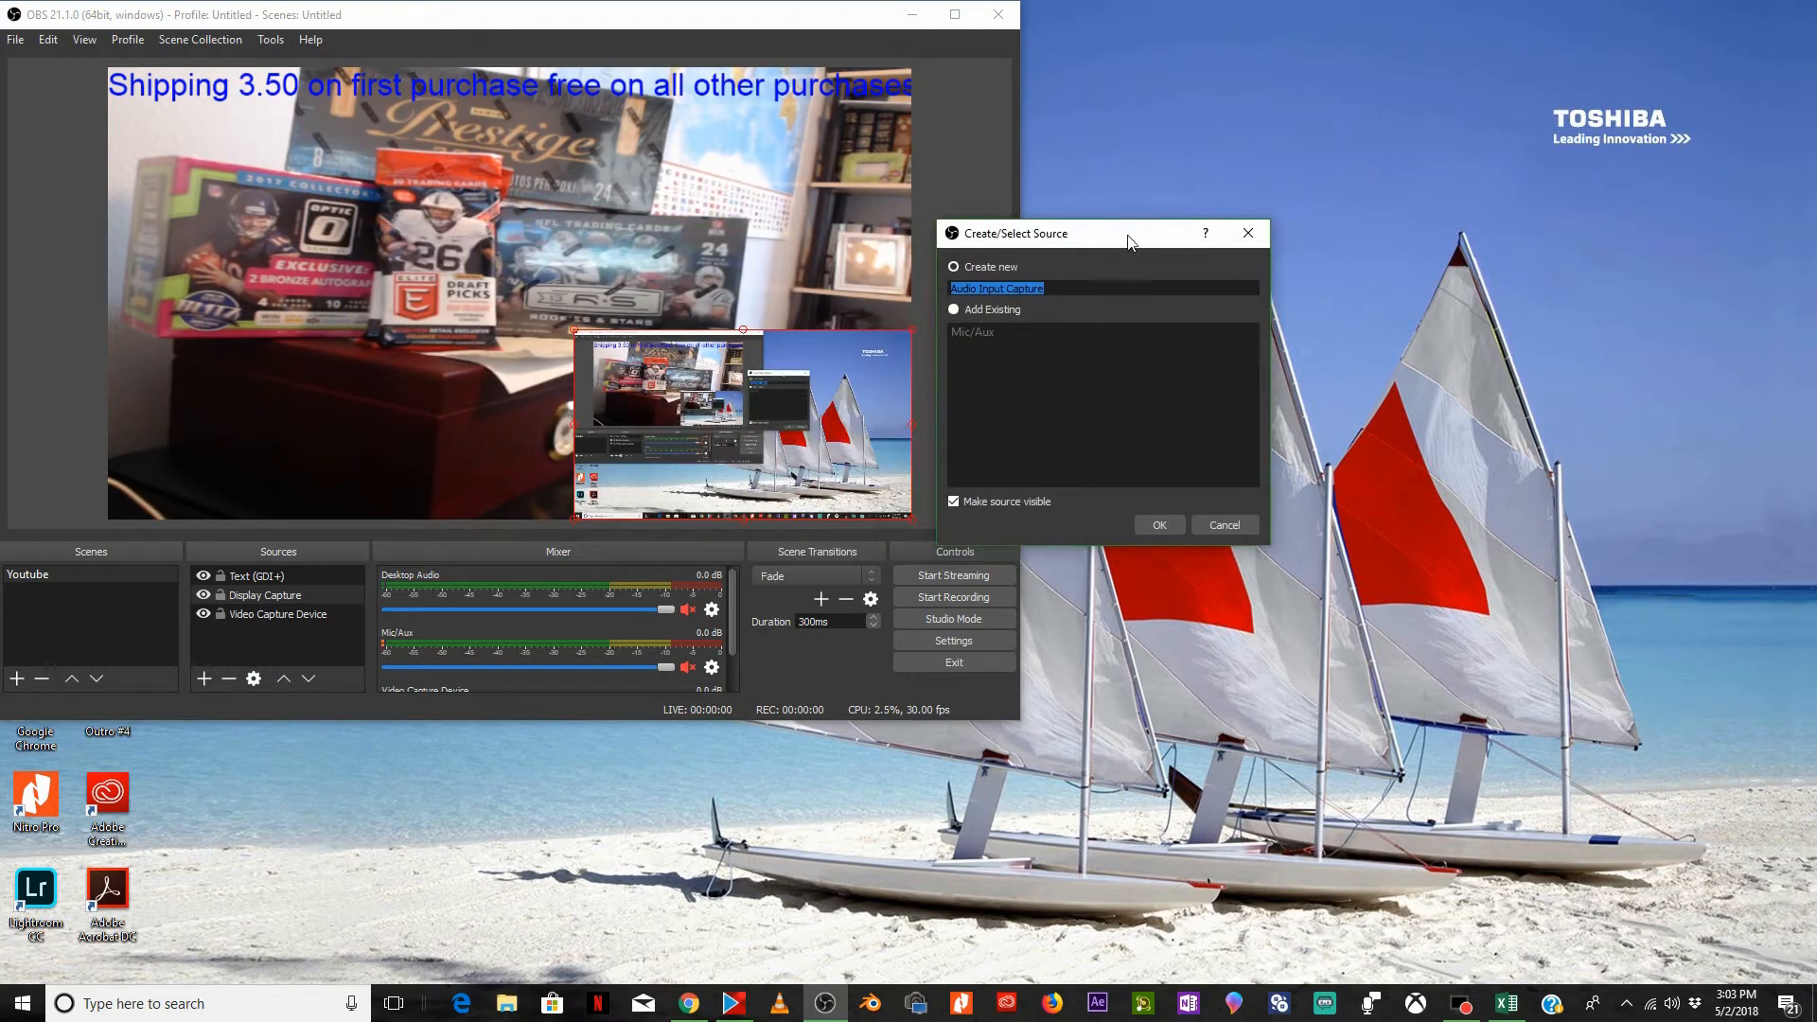
pyautogui.click(730, 604)
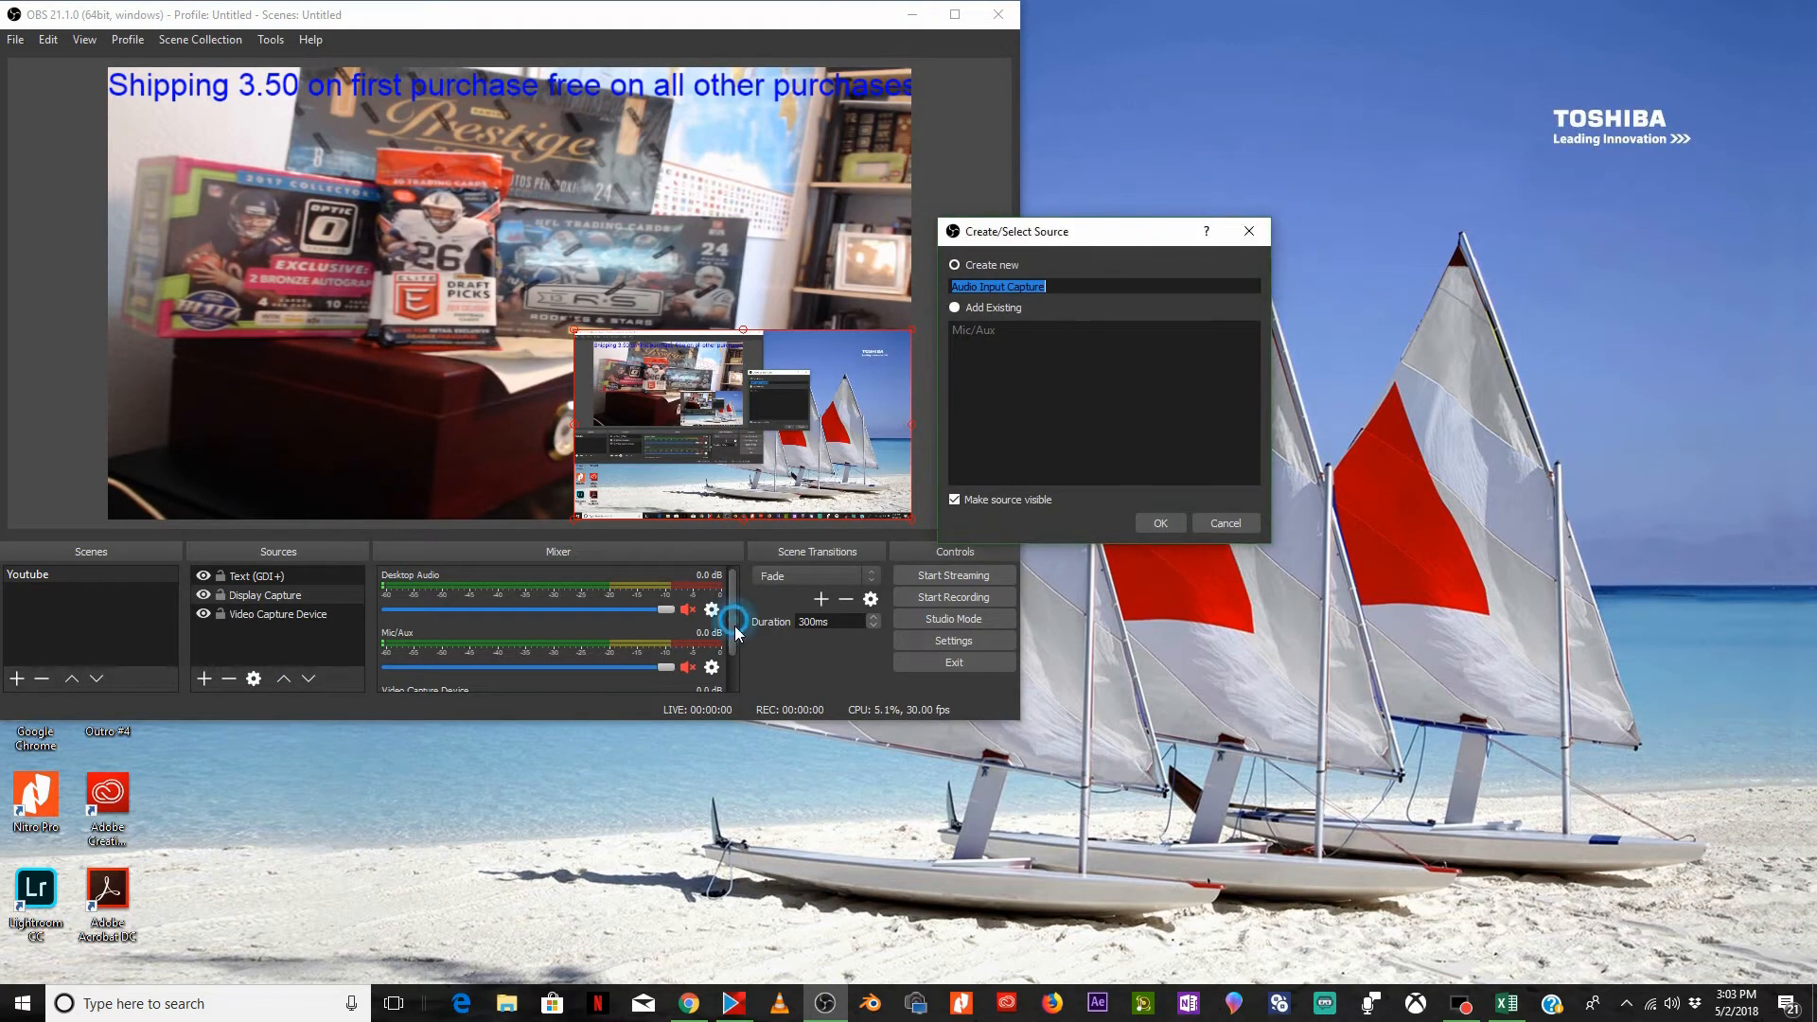
pyautogui.click(1162, 524)
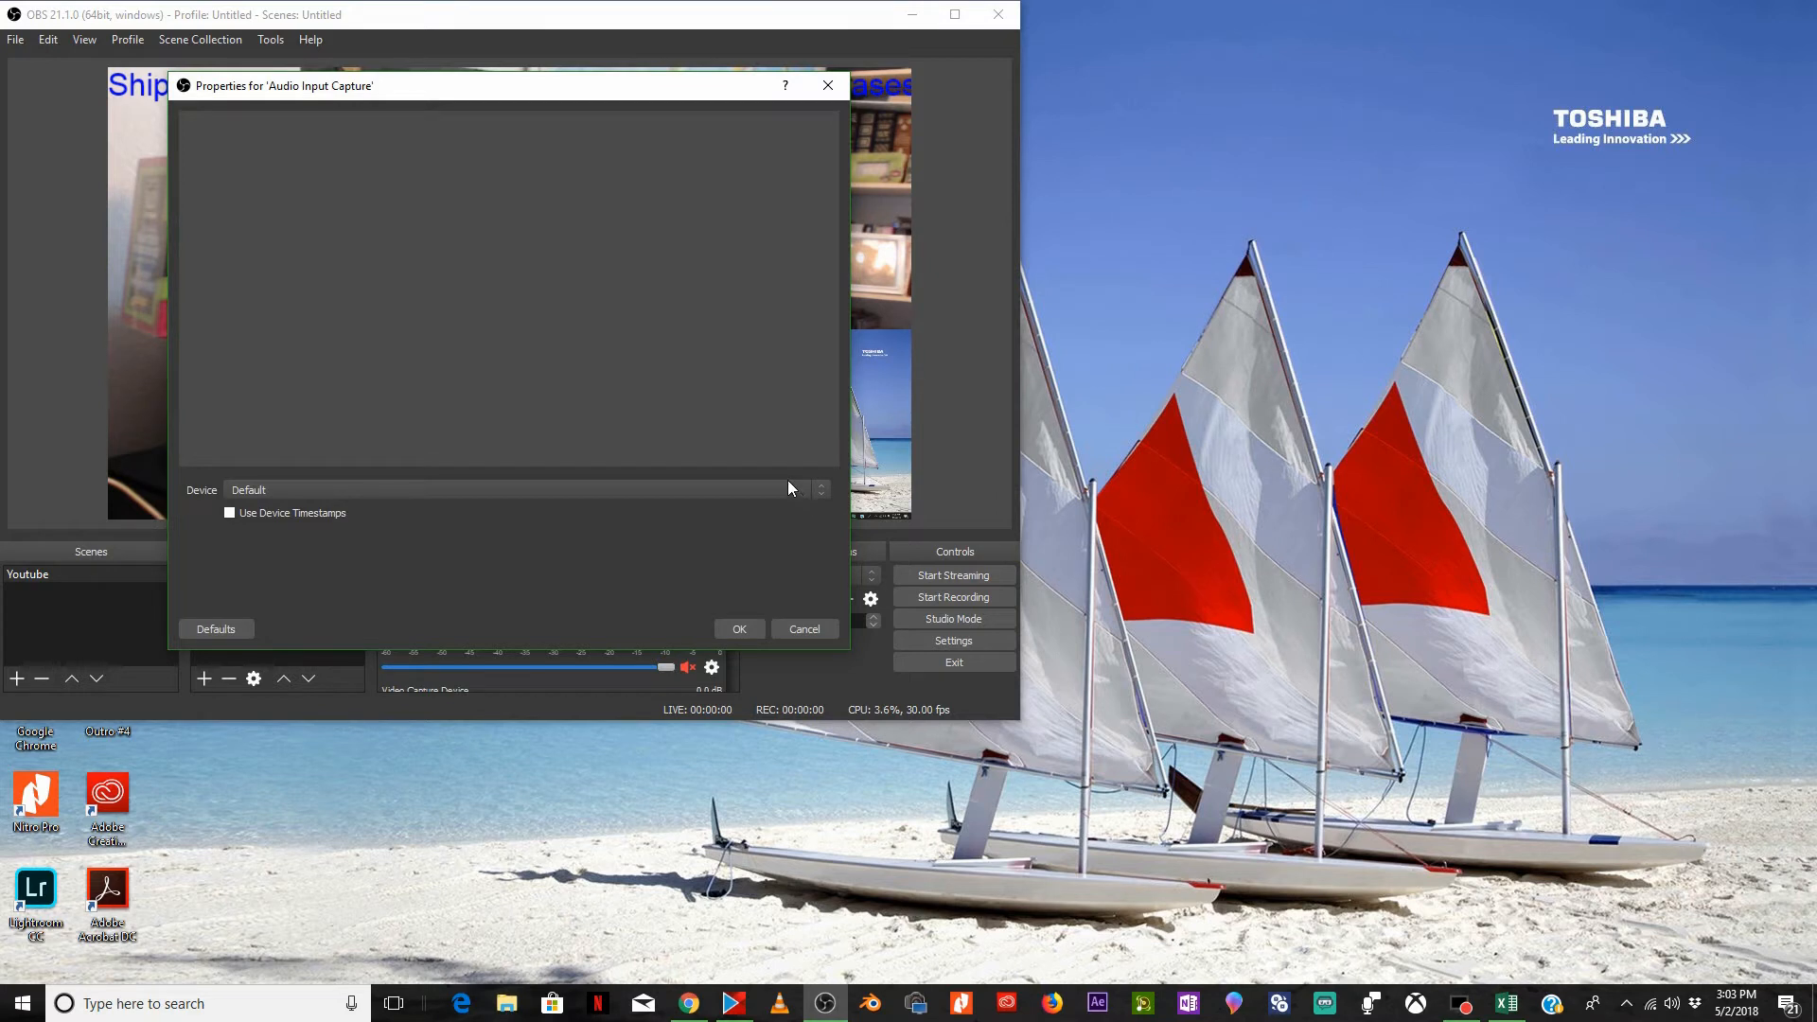
pyautogui.click(825, 490)
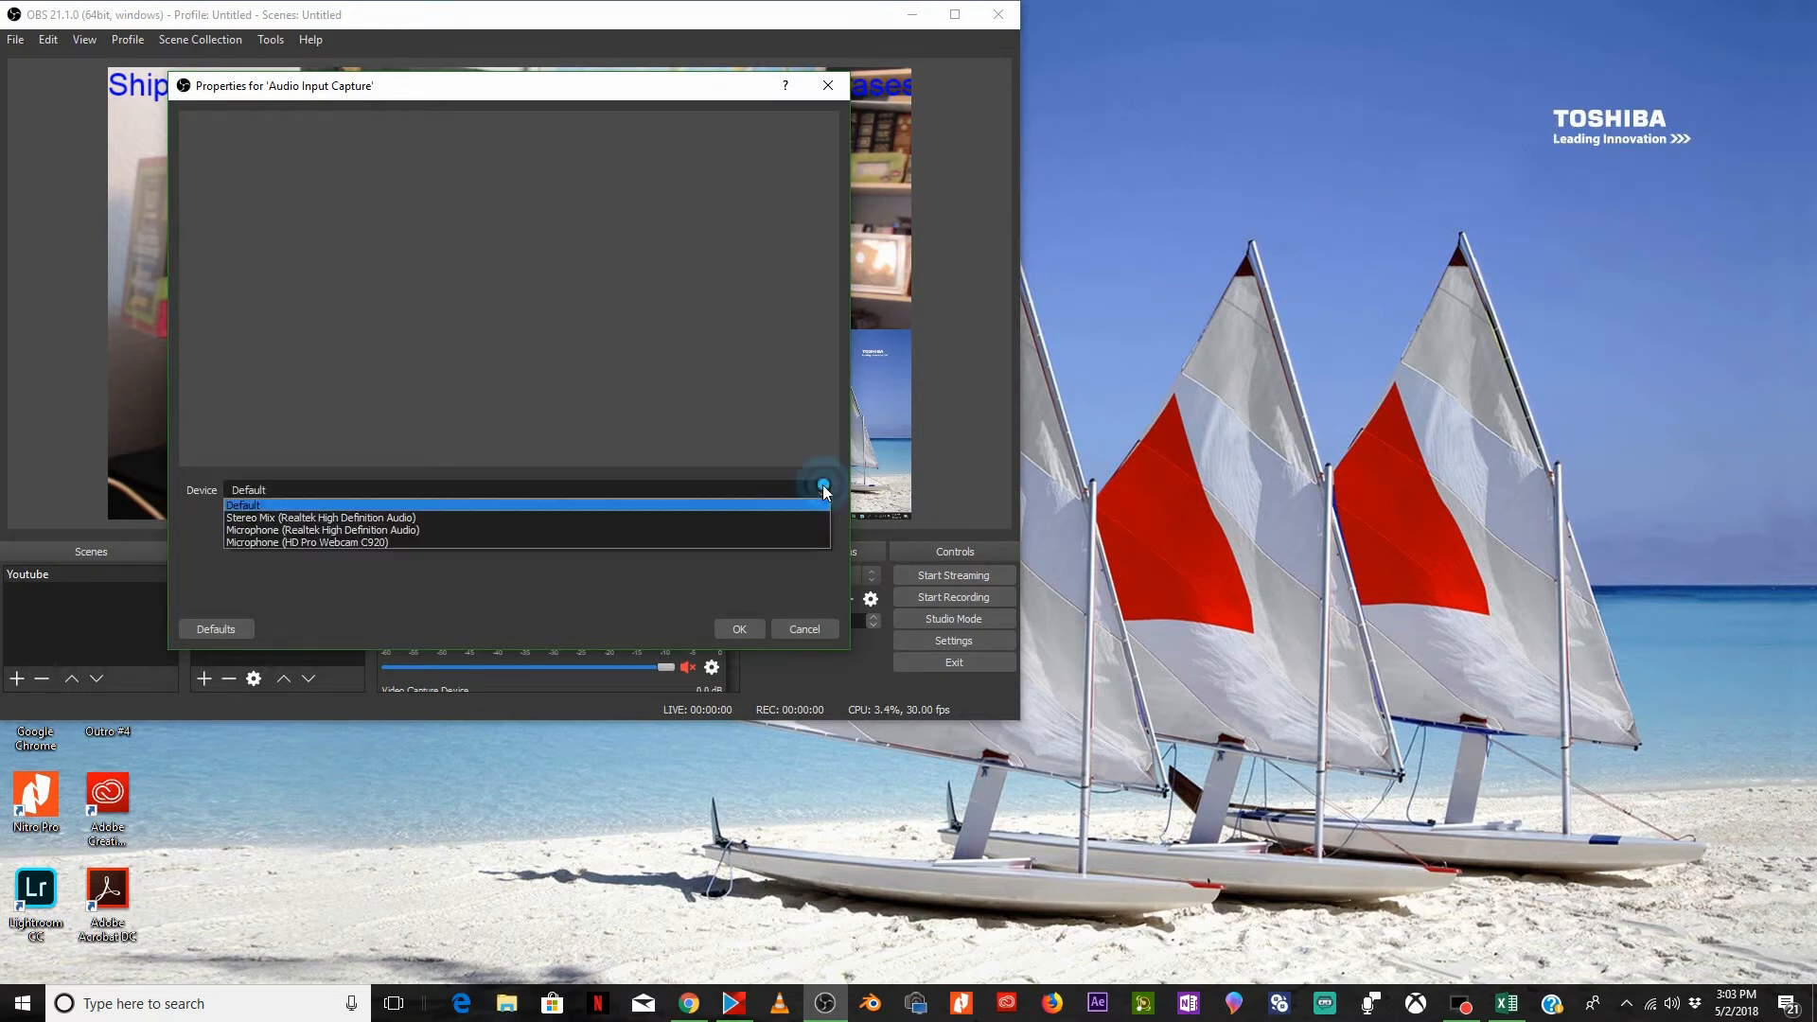
pyautogui.click(429, 530)
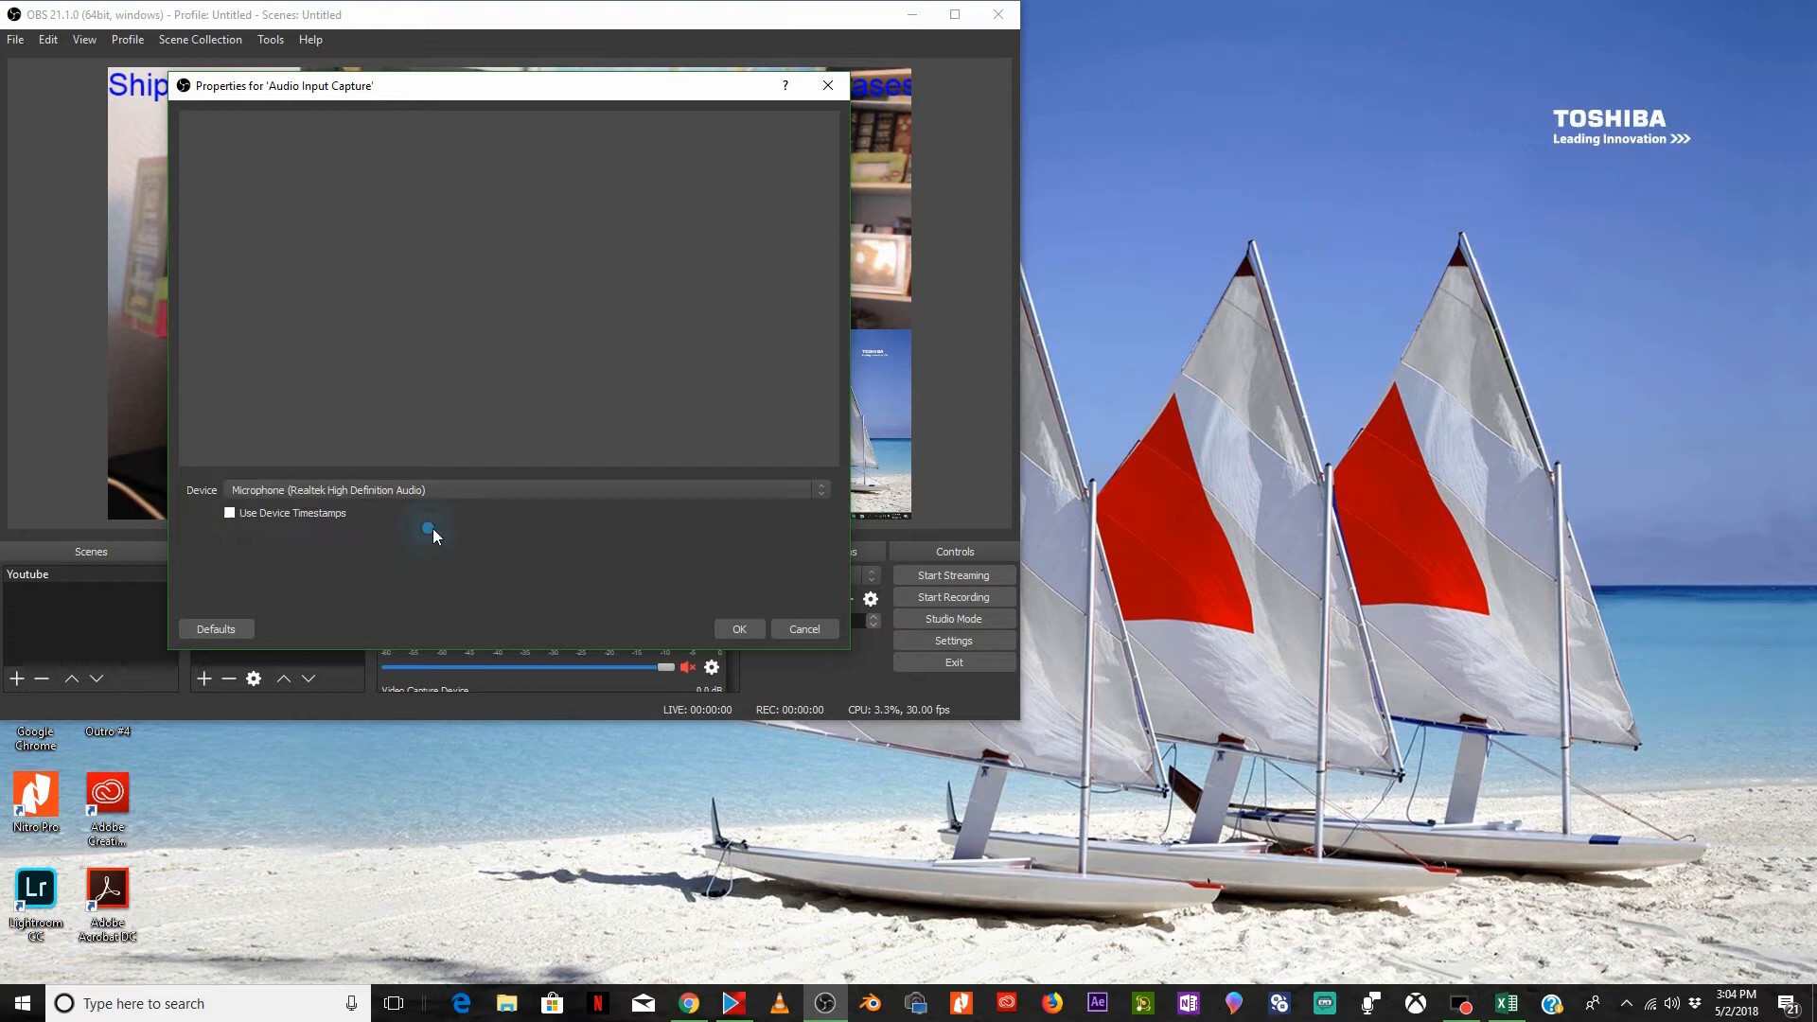
pyautogui.click(733, 628)
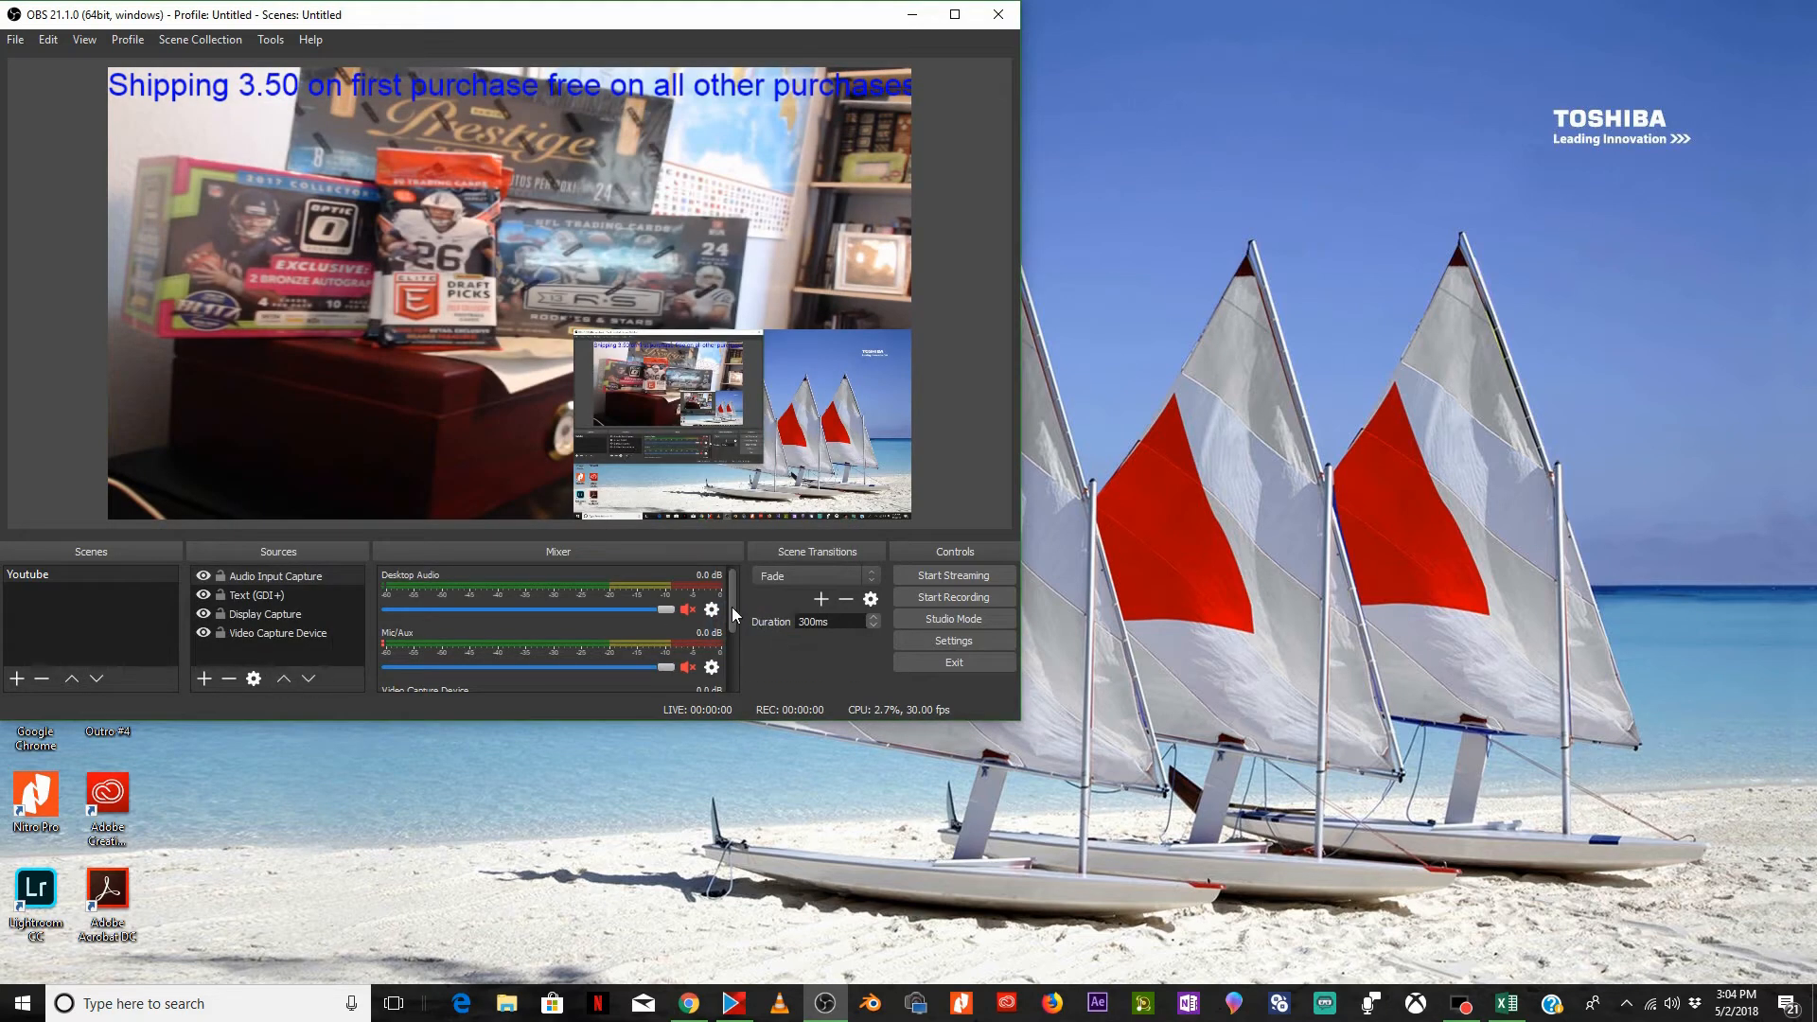
# Lower the Audio Input Capture volume in the mixer to about -8 dB
pyautogui.moveTo(733, 608); pyautogui.dragTo(733, 651)
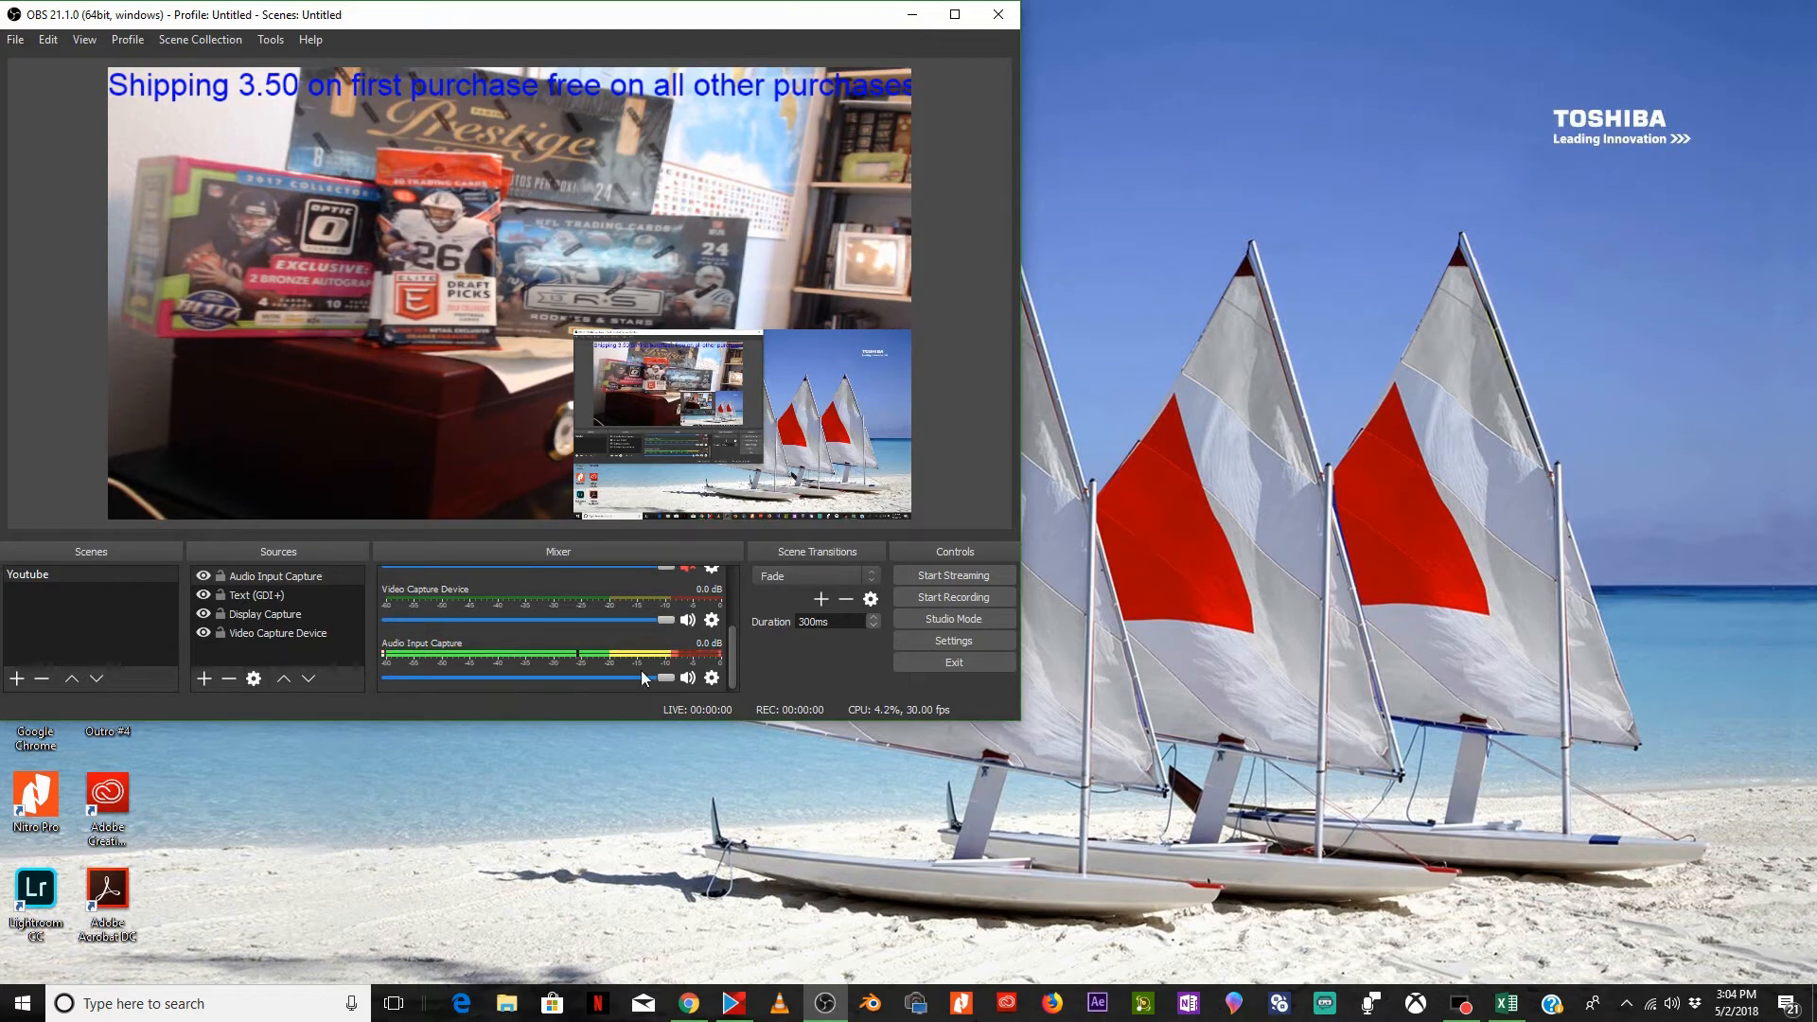
pyautogui.moveTo(667, 678); pyautogui.dragTo(633, 678)
pyautogui.click(604, 678)
pyautogui.click(593, 677)
# Unmute Mic/Aux in the mixer, lower its volume to about -5.2 dB and mute it again
pyautogui.scroll(2, 735, 603)
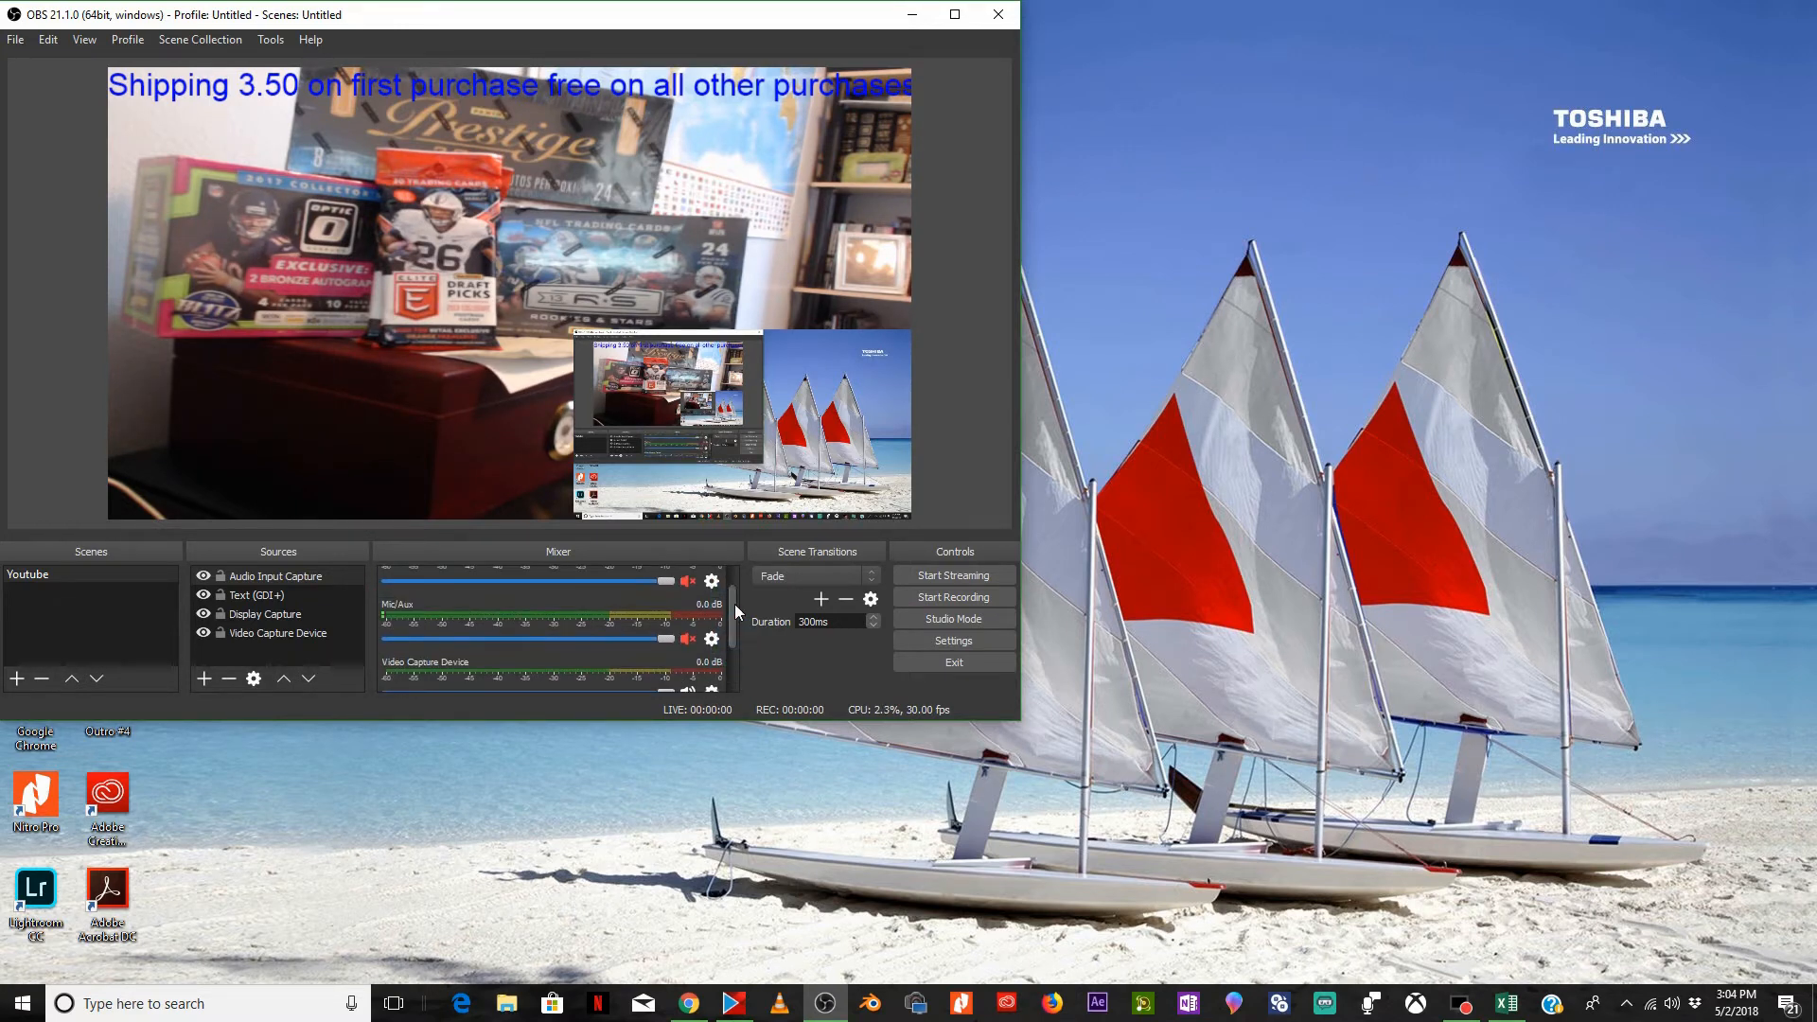
pyautogui.moveTo(735, 604); pyautogui.dragTo(736, 591)
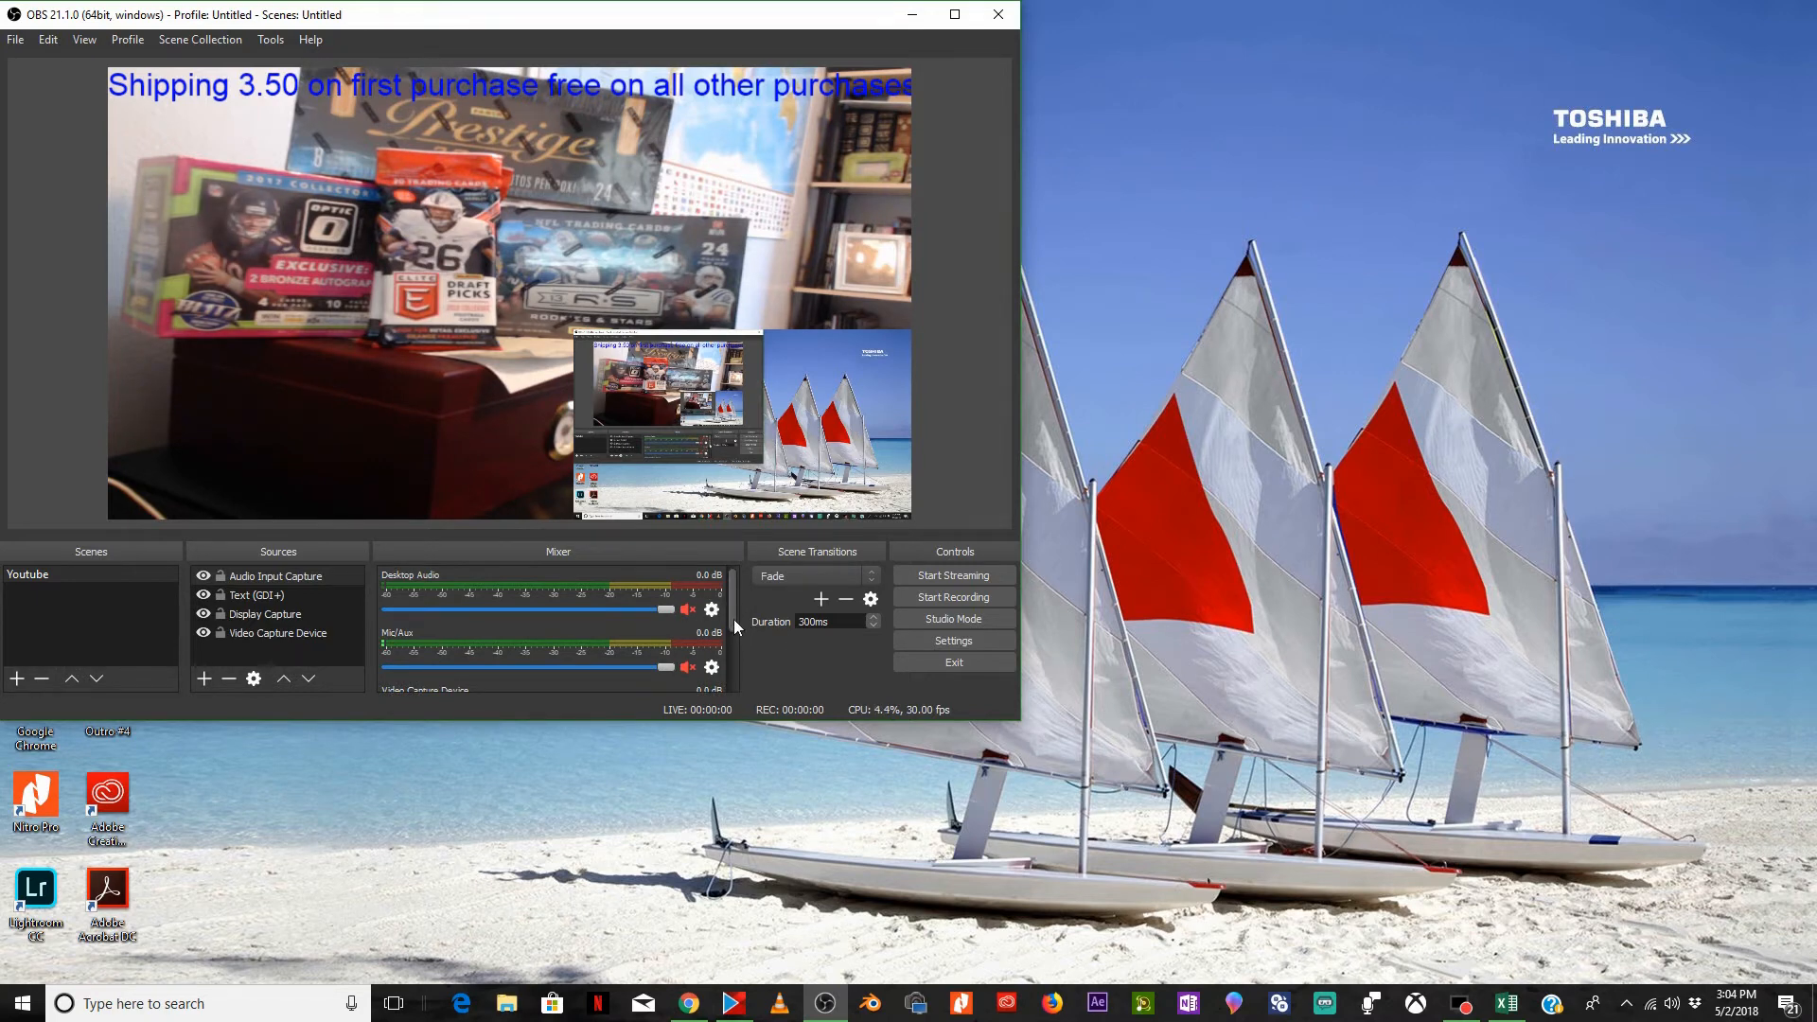
pyautogui.click(688, 668)
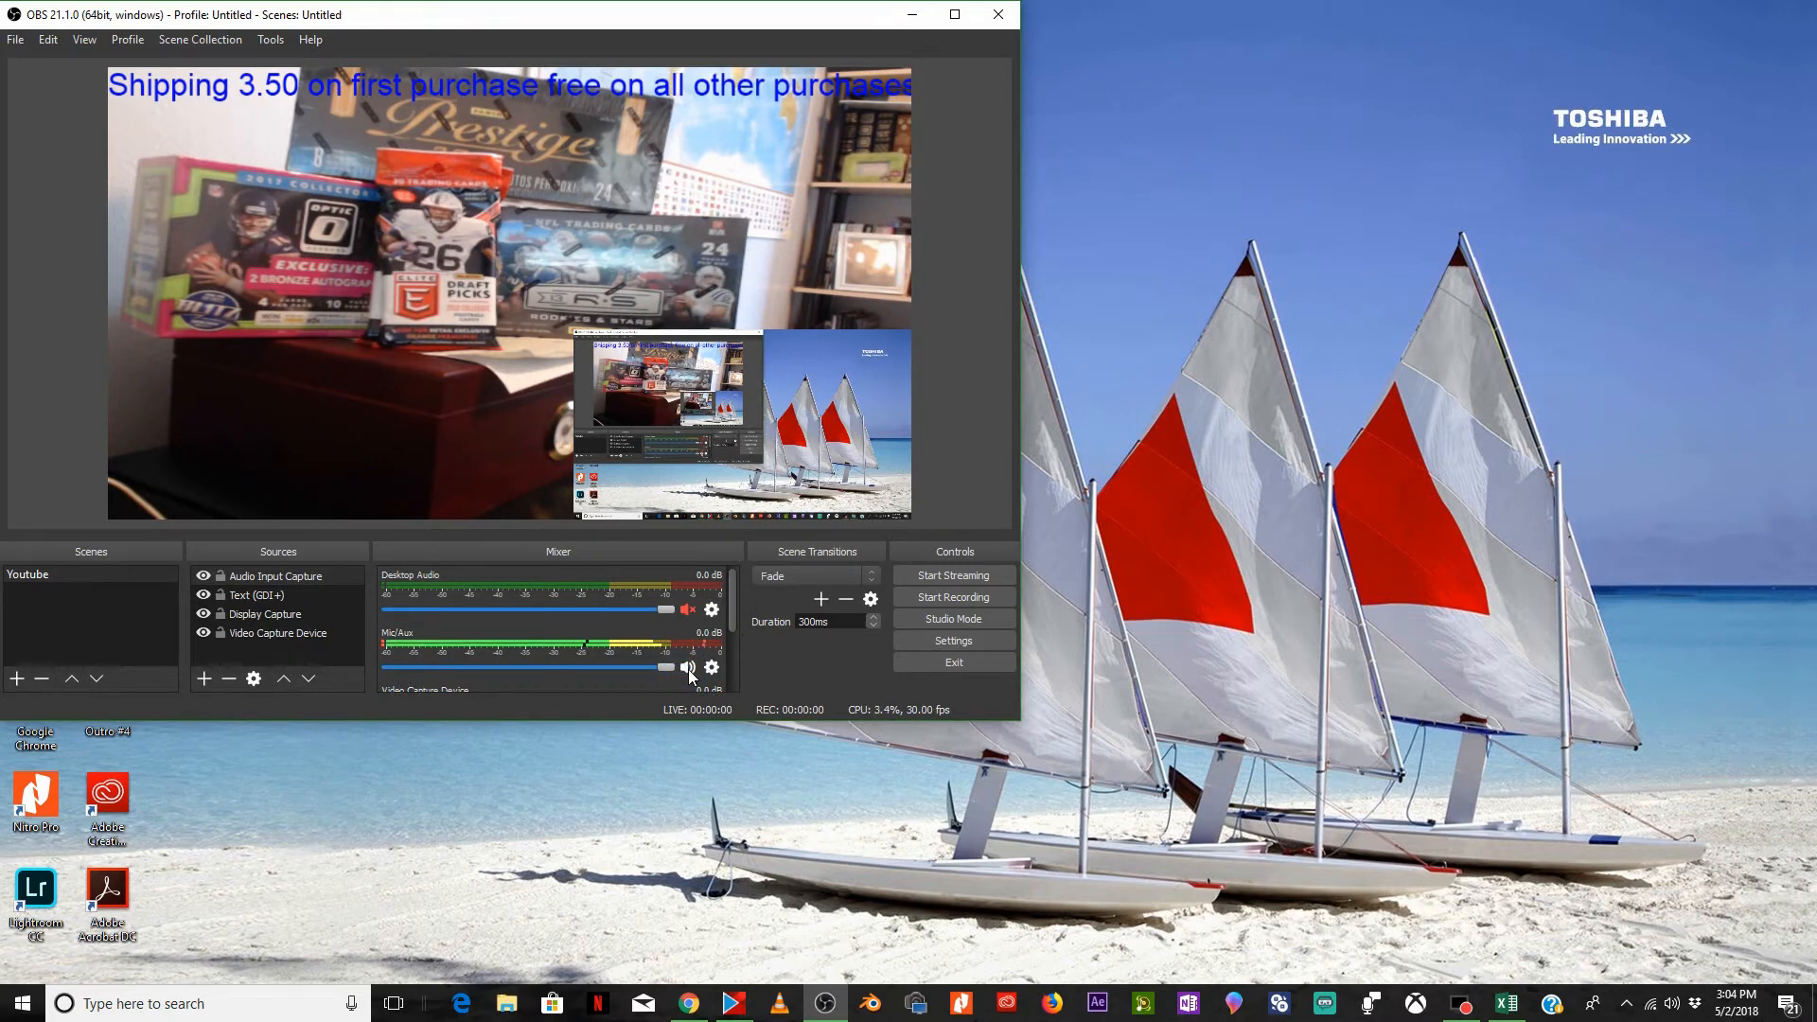
pyautogui.click(617, 668)
pyautogui.click(689, 669)
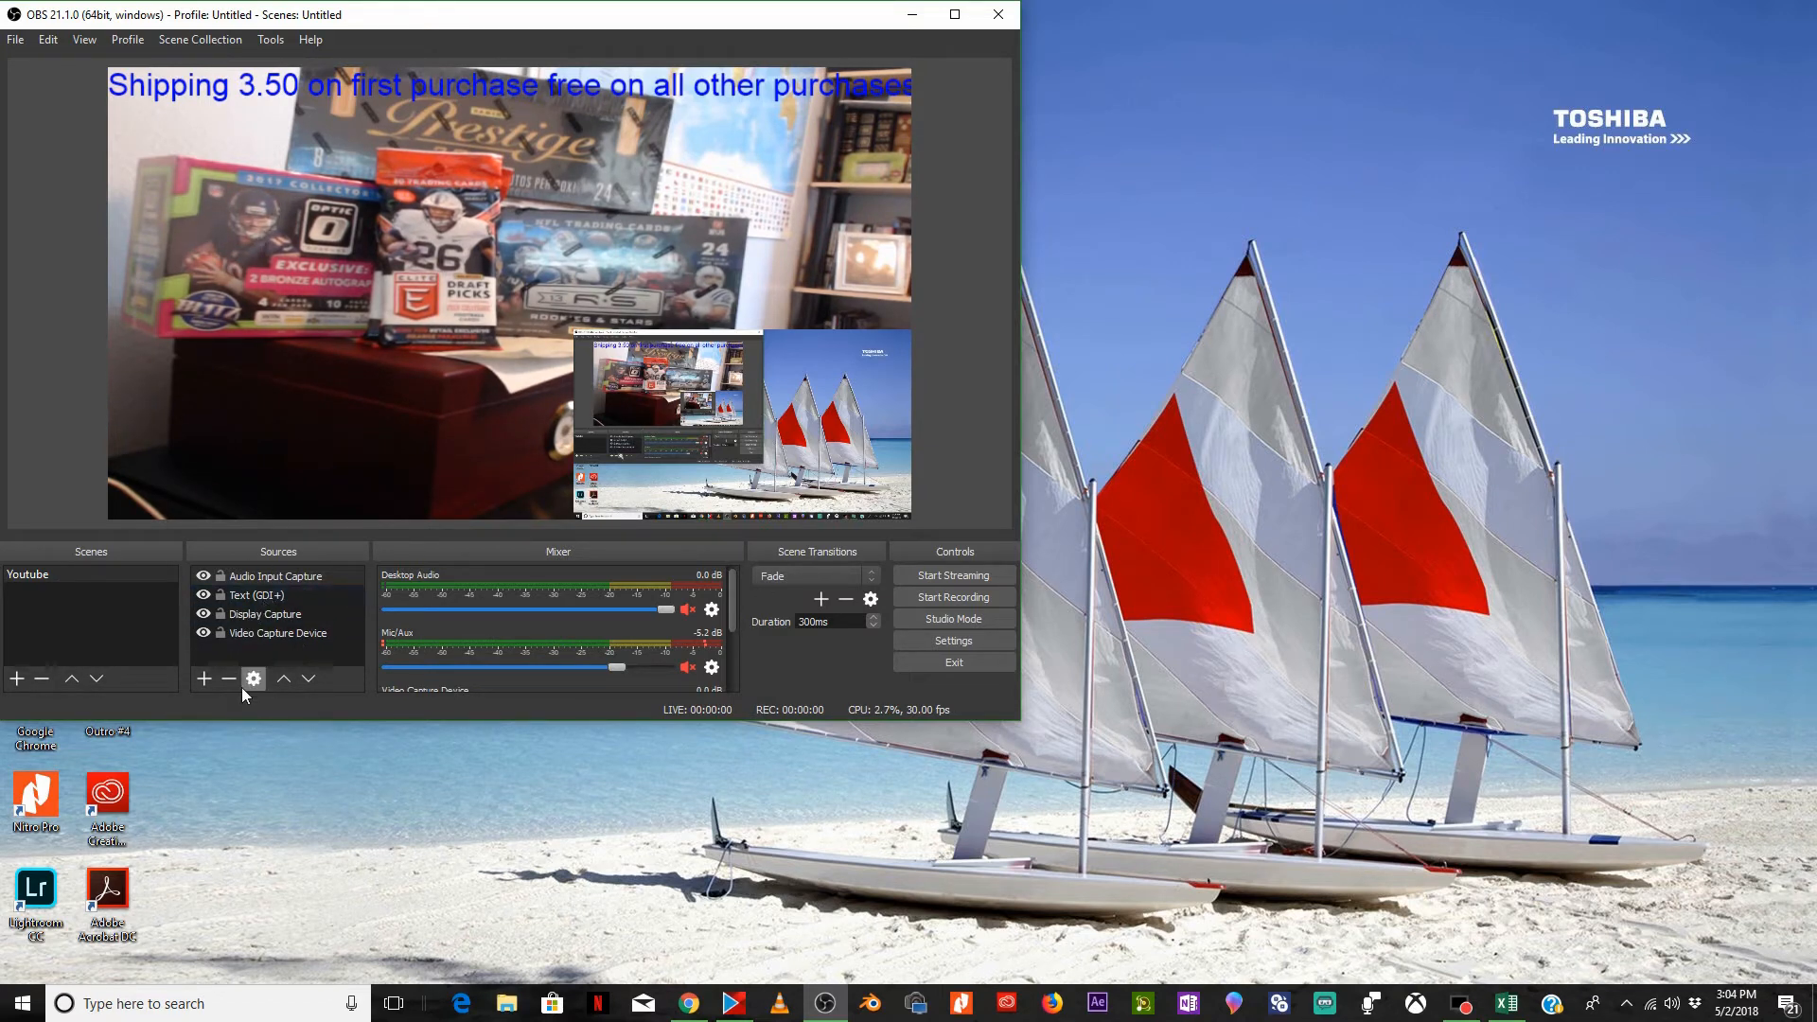
pyautogui.click(202, 679)
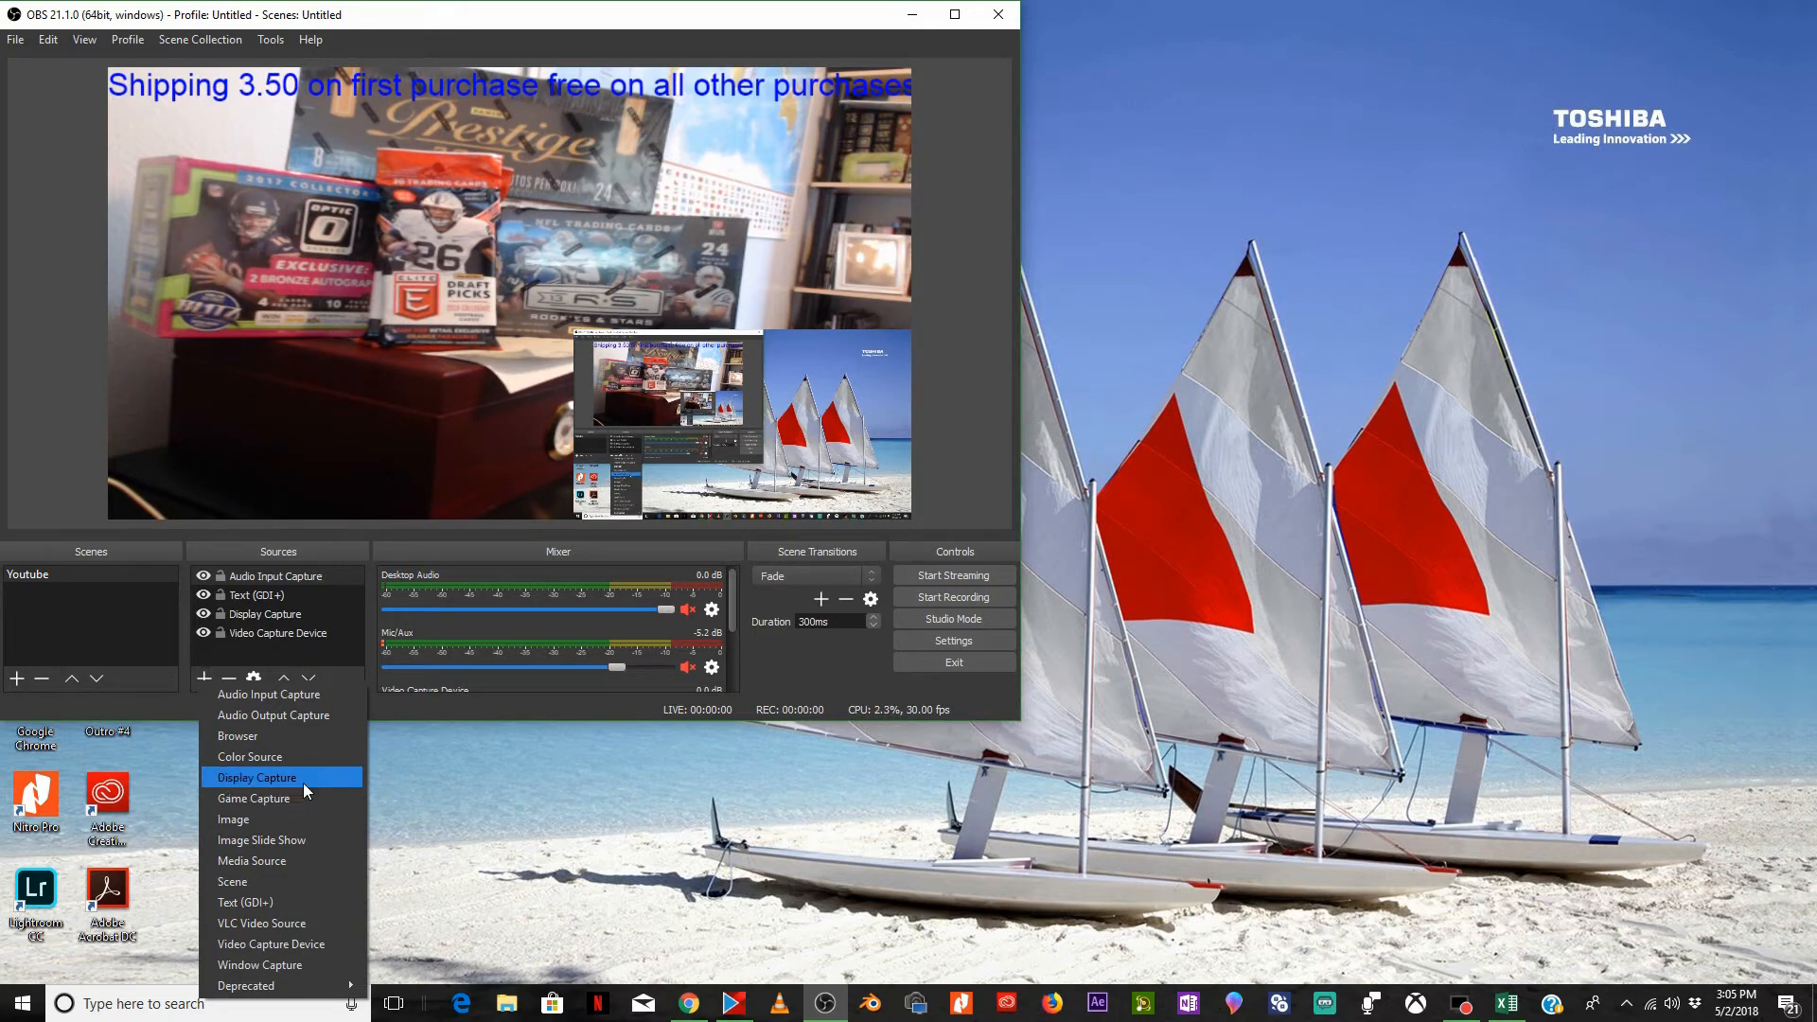
pyautogui.click(315, 945)
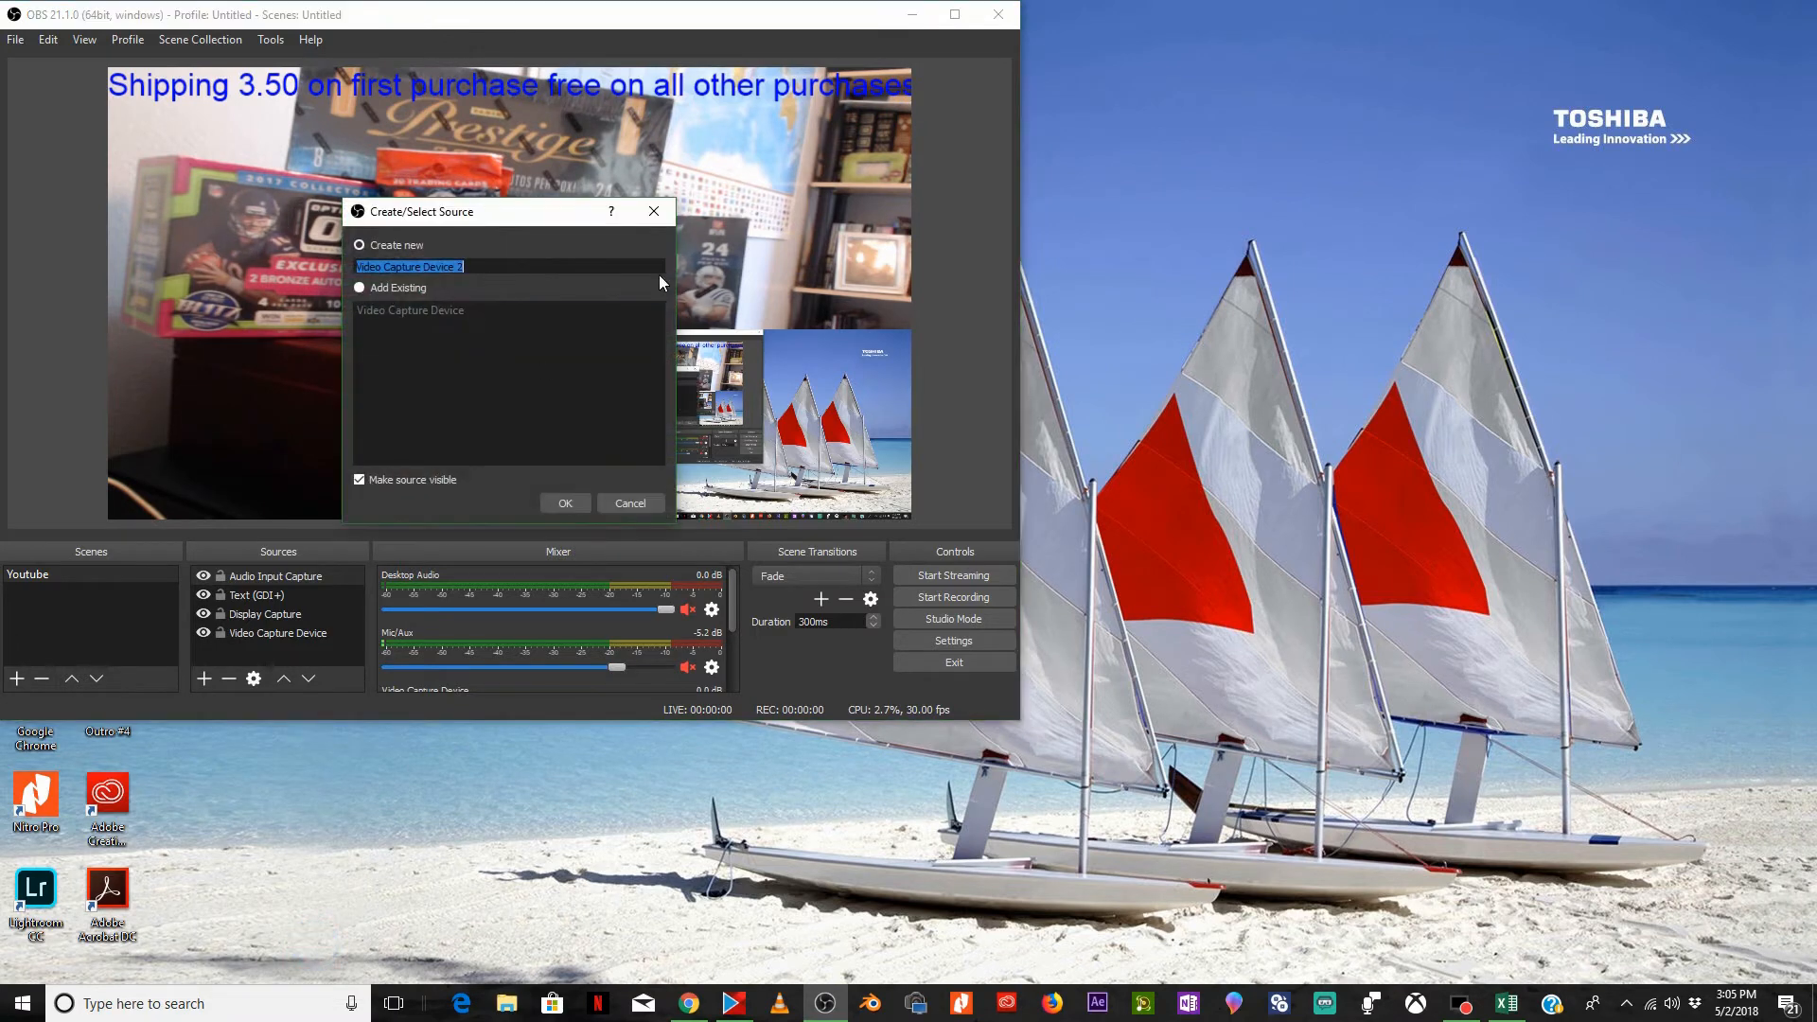
pyautogui.click(655, 213)
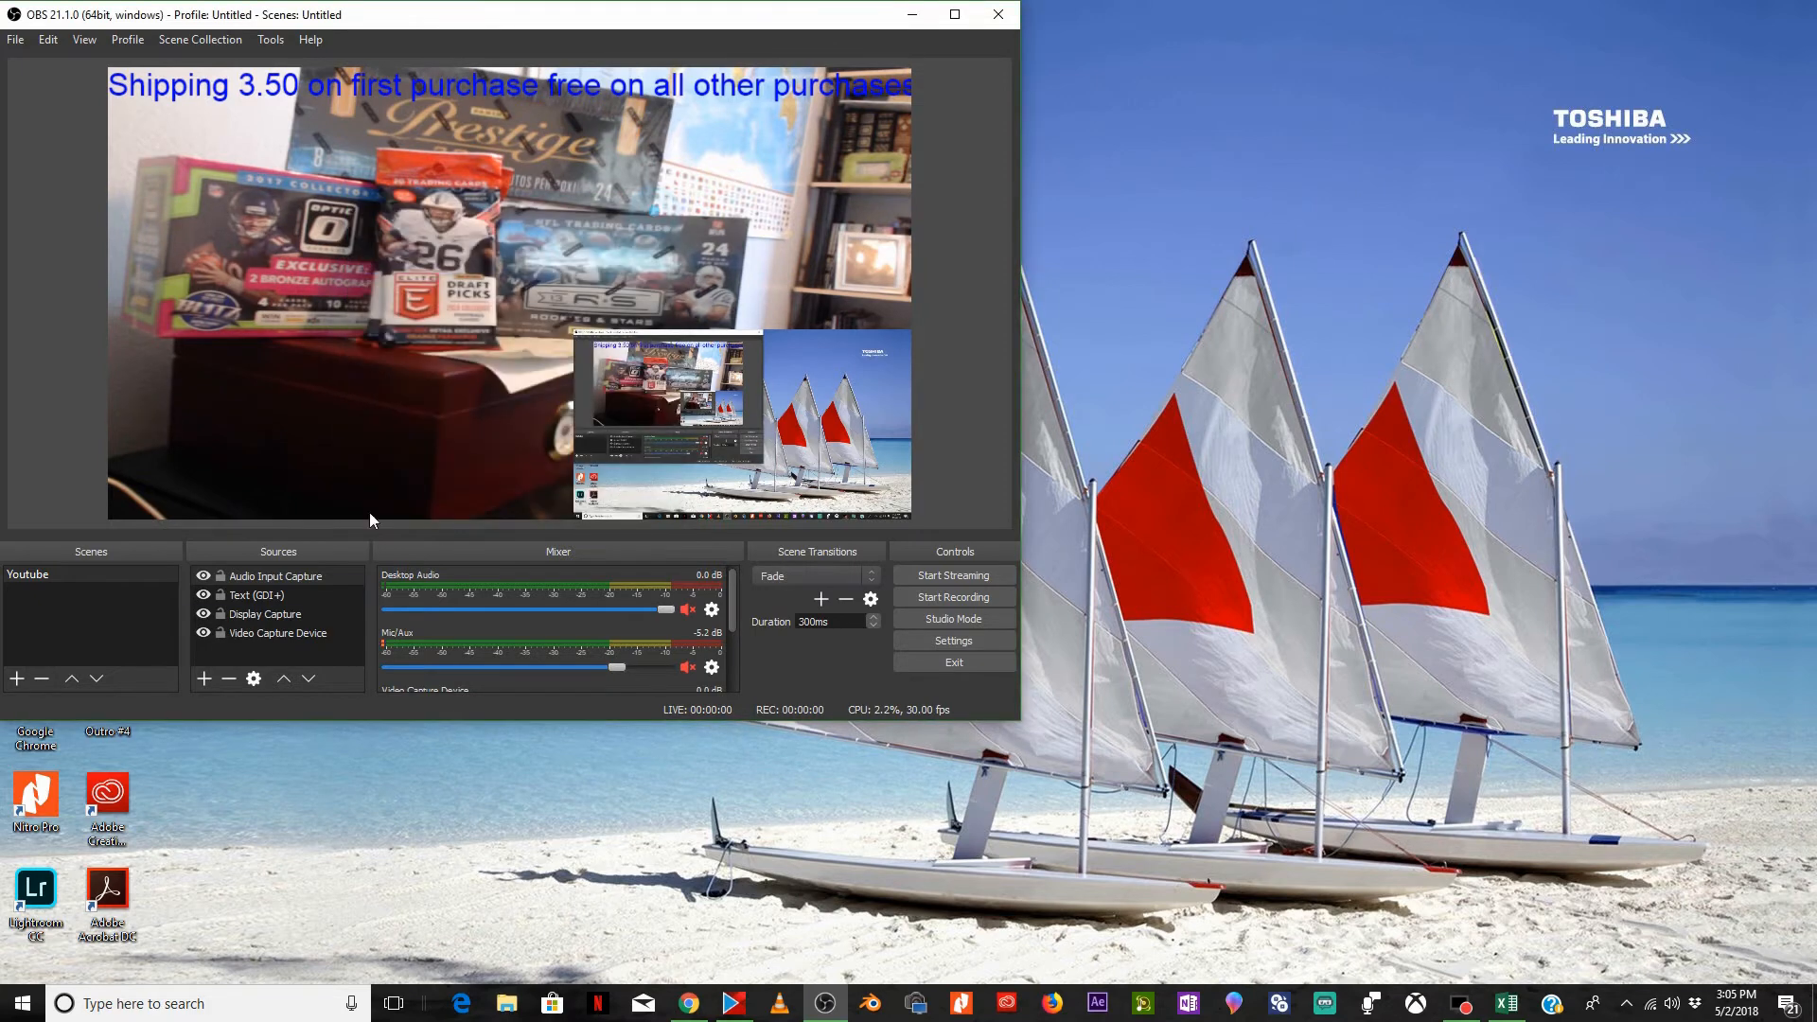
# Add a new Image source showing the hawks picture from Downloads and place it in the canvas's lower-left corner
pyautogui.click(212, 680)
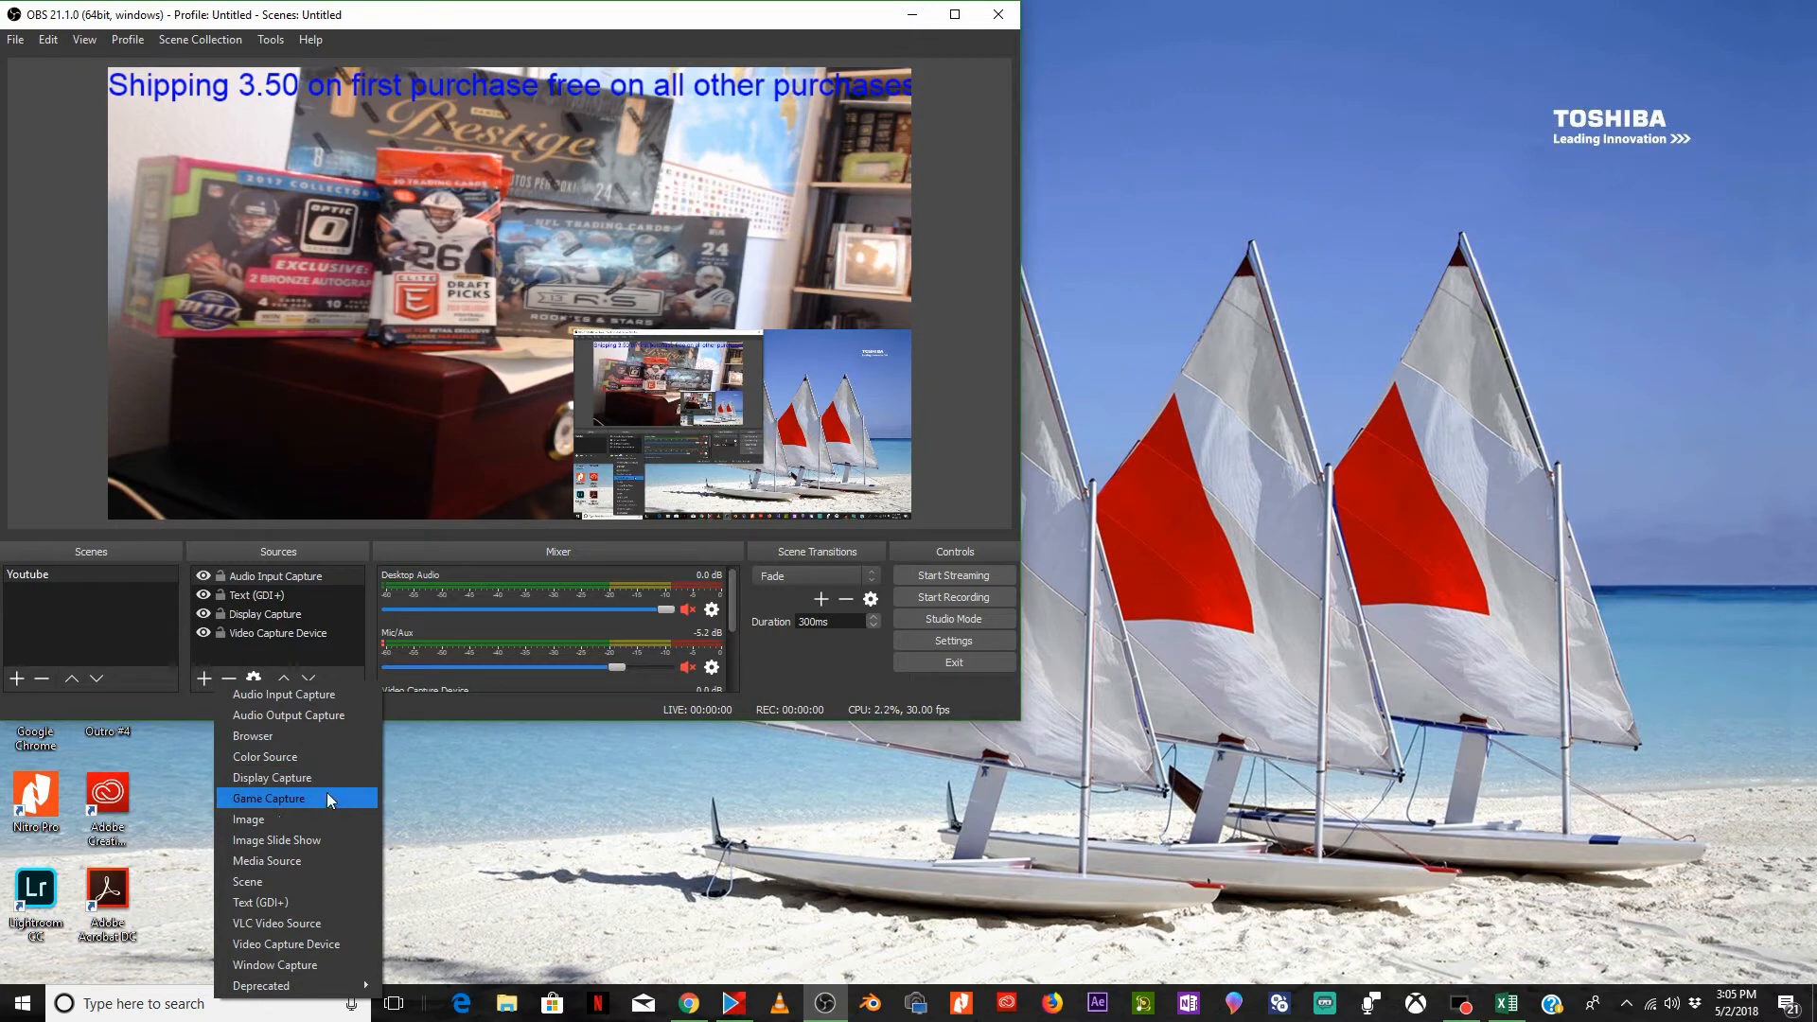
pyautogui.click(274, 819)
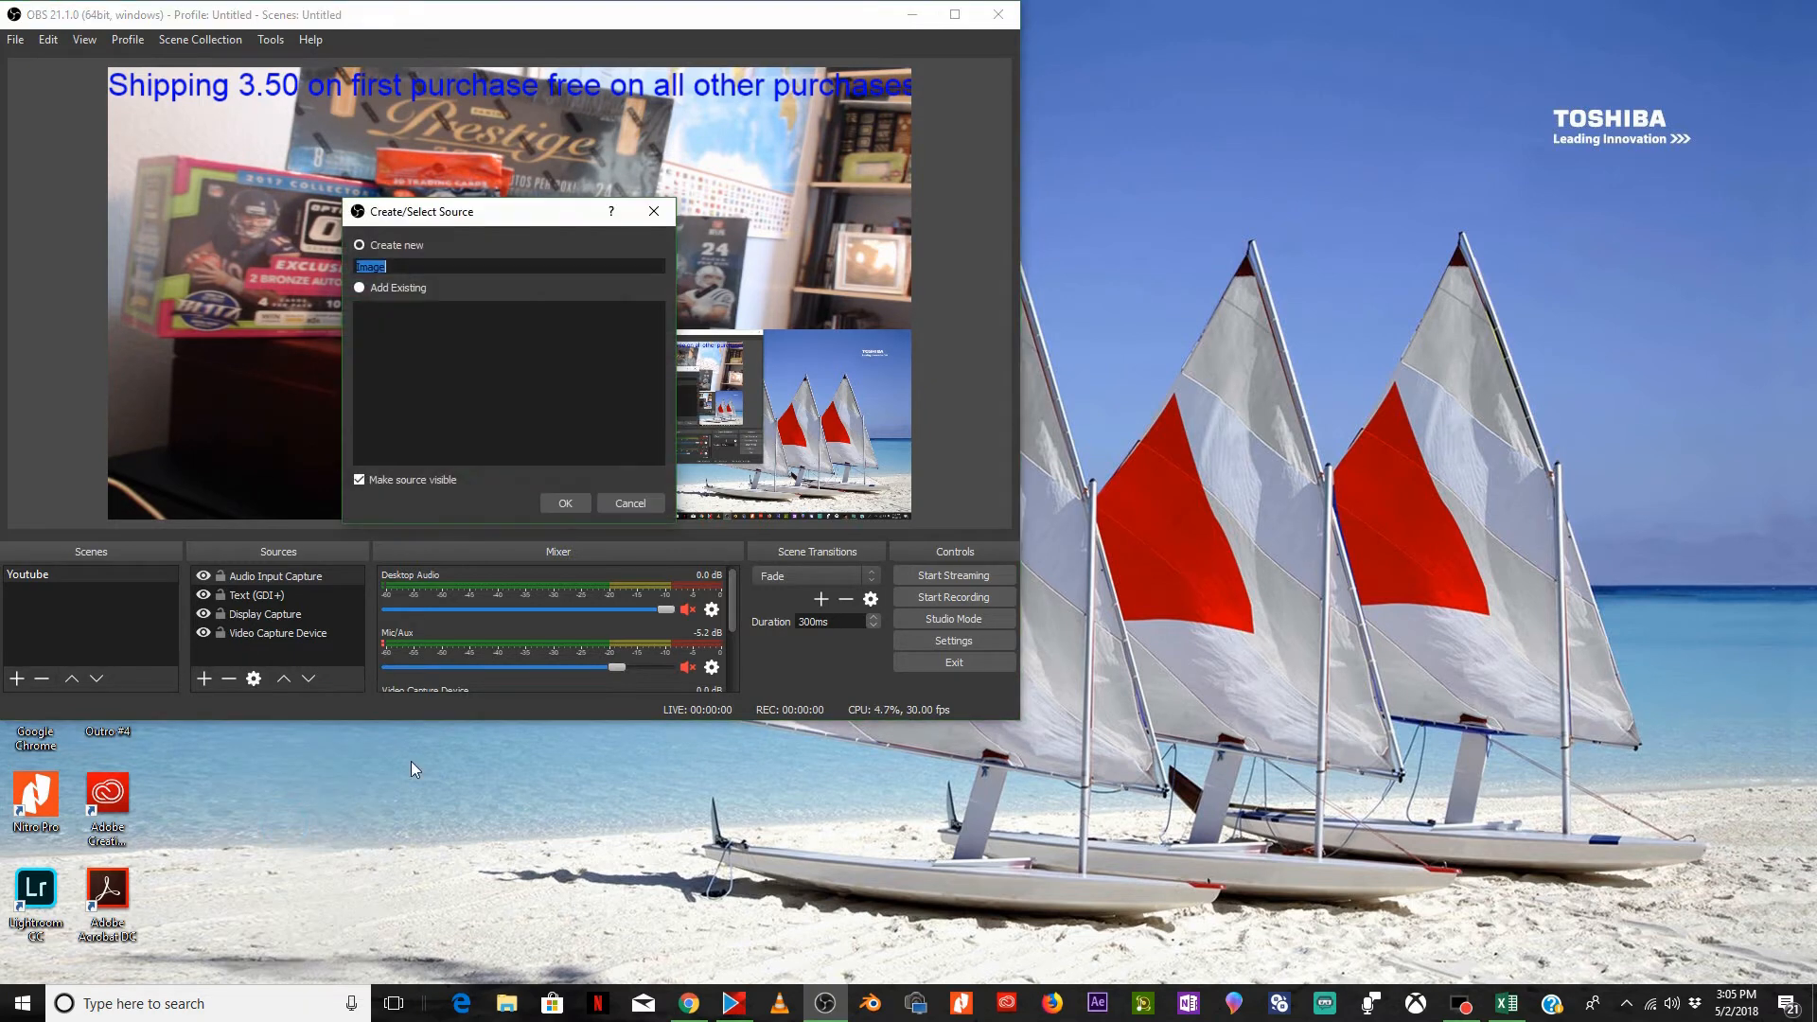
pyautogui.click(556, 505)
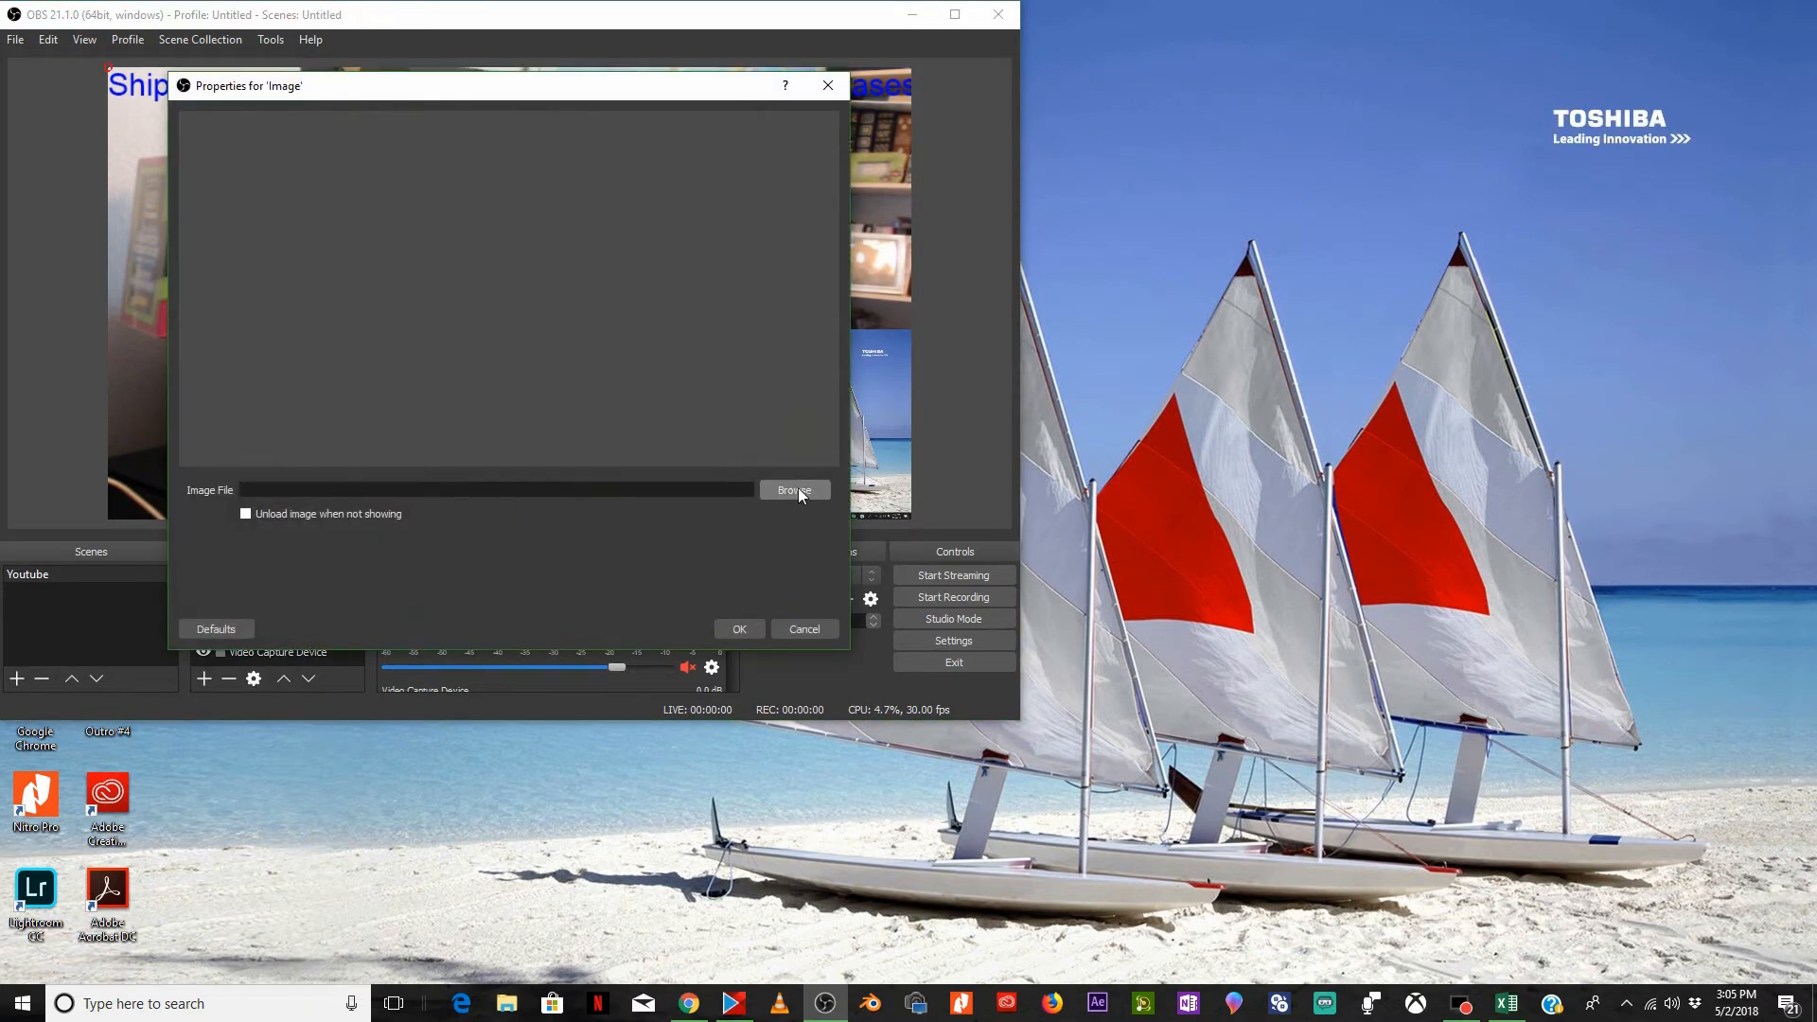
pyautogui.click(795, 491)
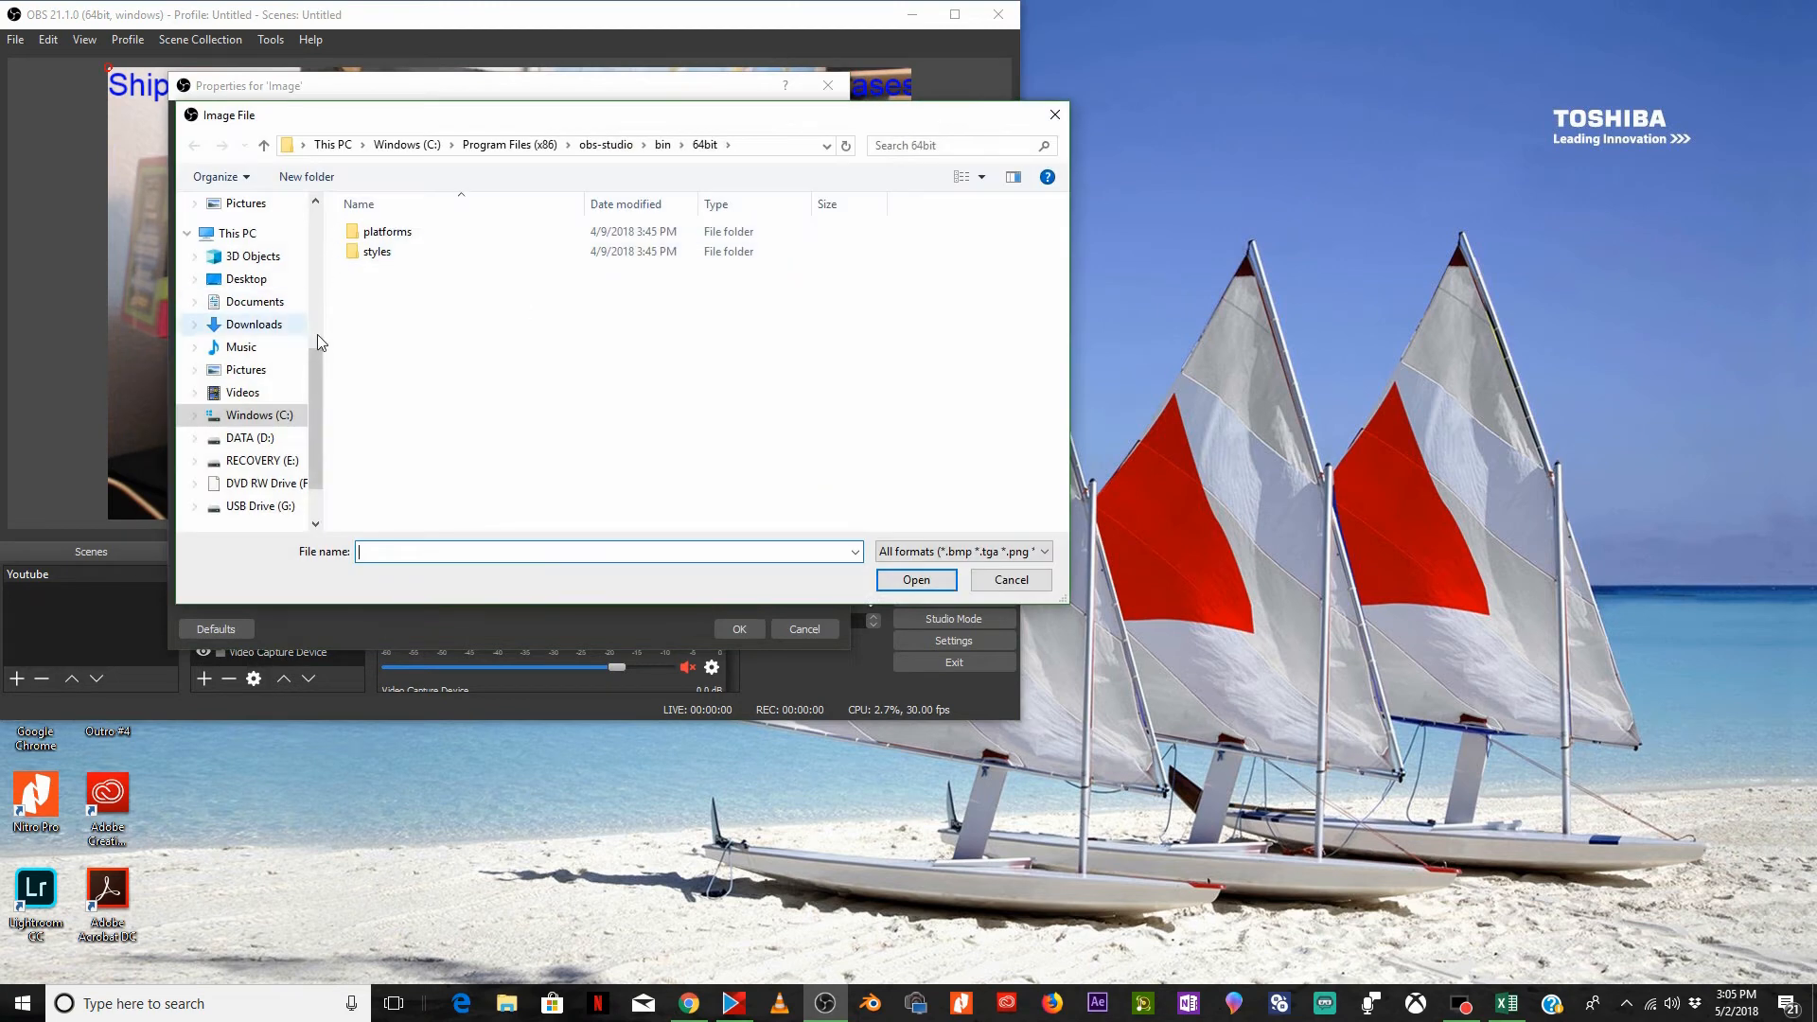
pyautogui.click(272, 281)
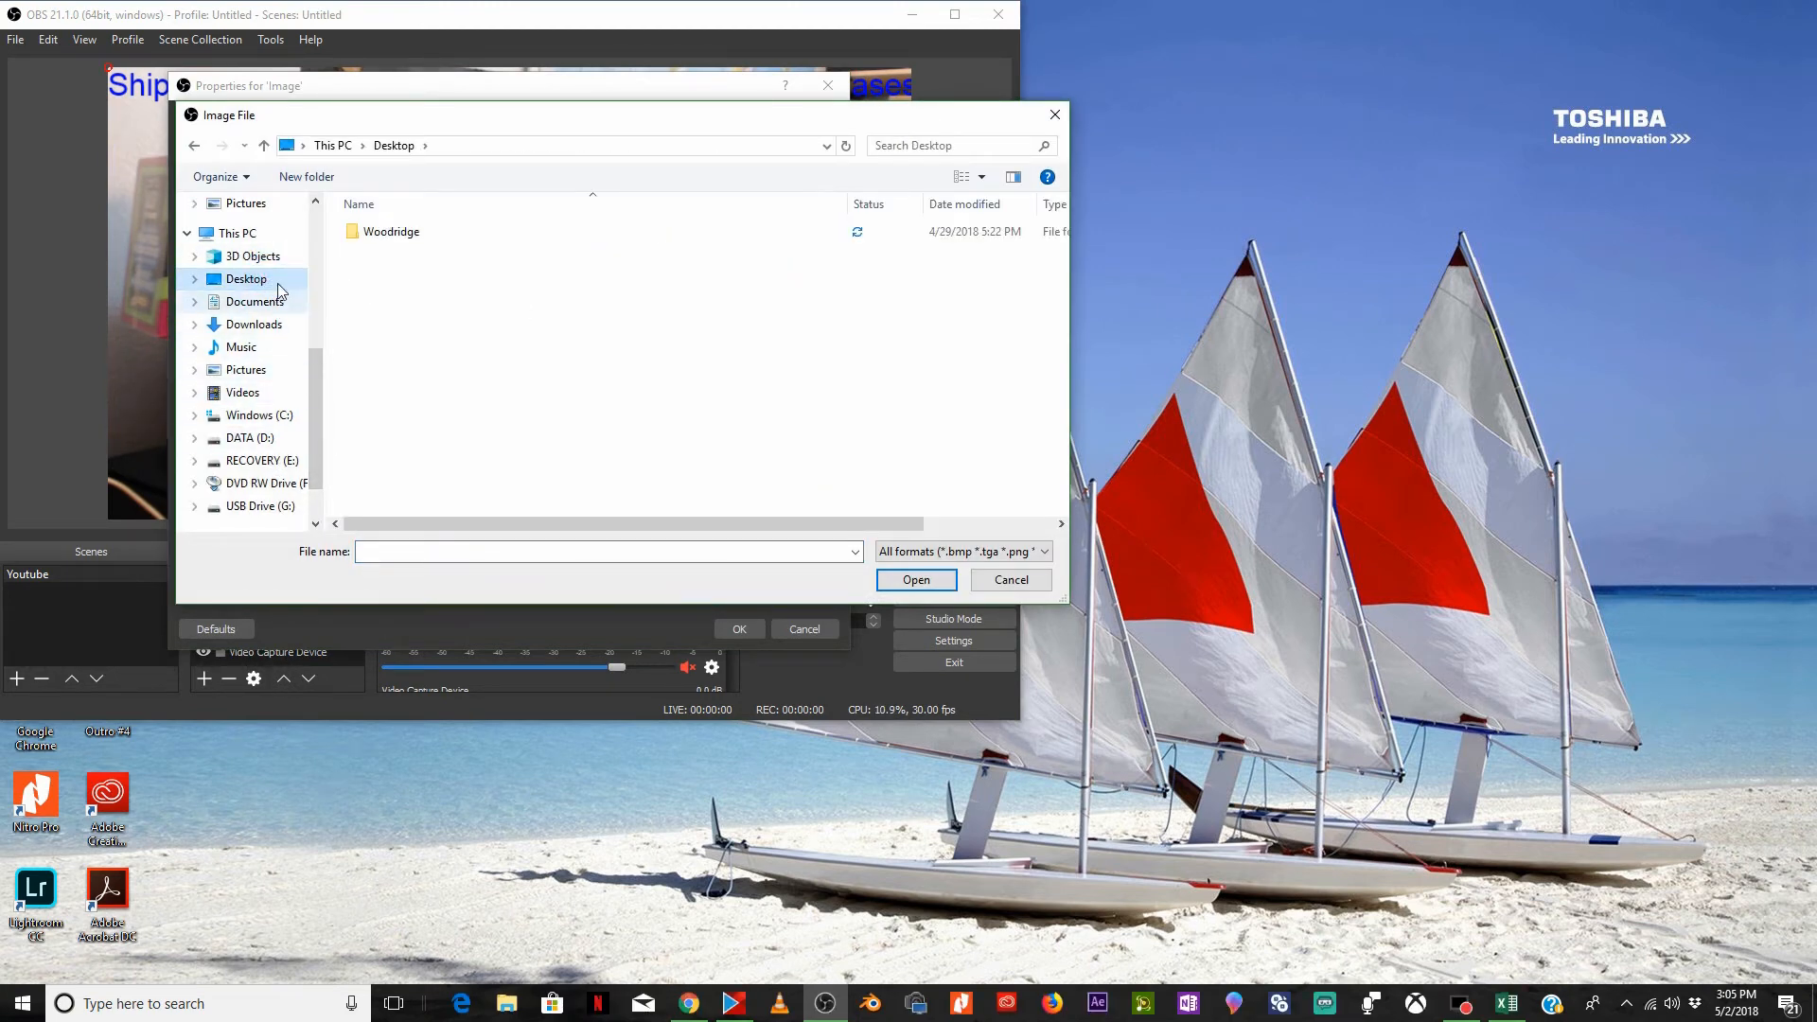
pyautogui.click(260, 305)
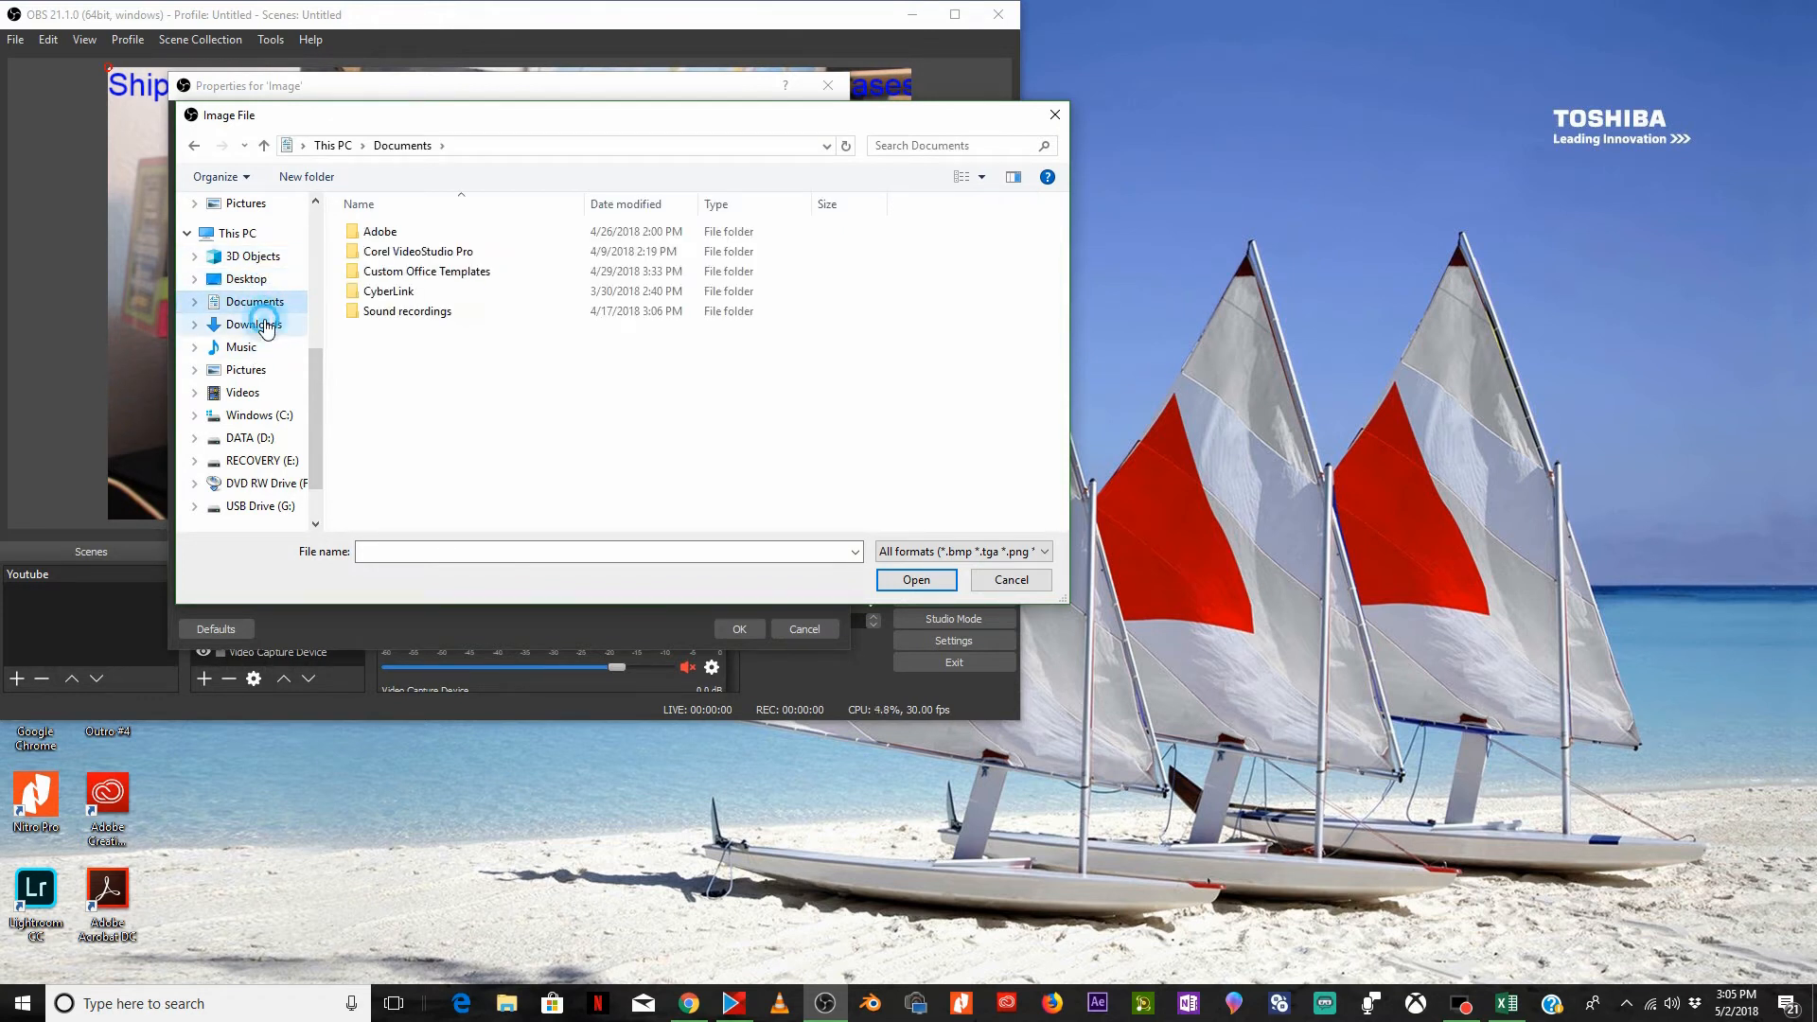
pyautogui.click(265, 327)
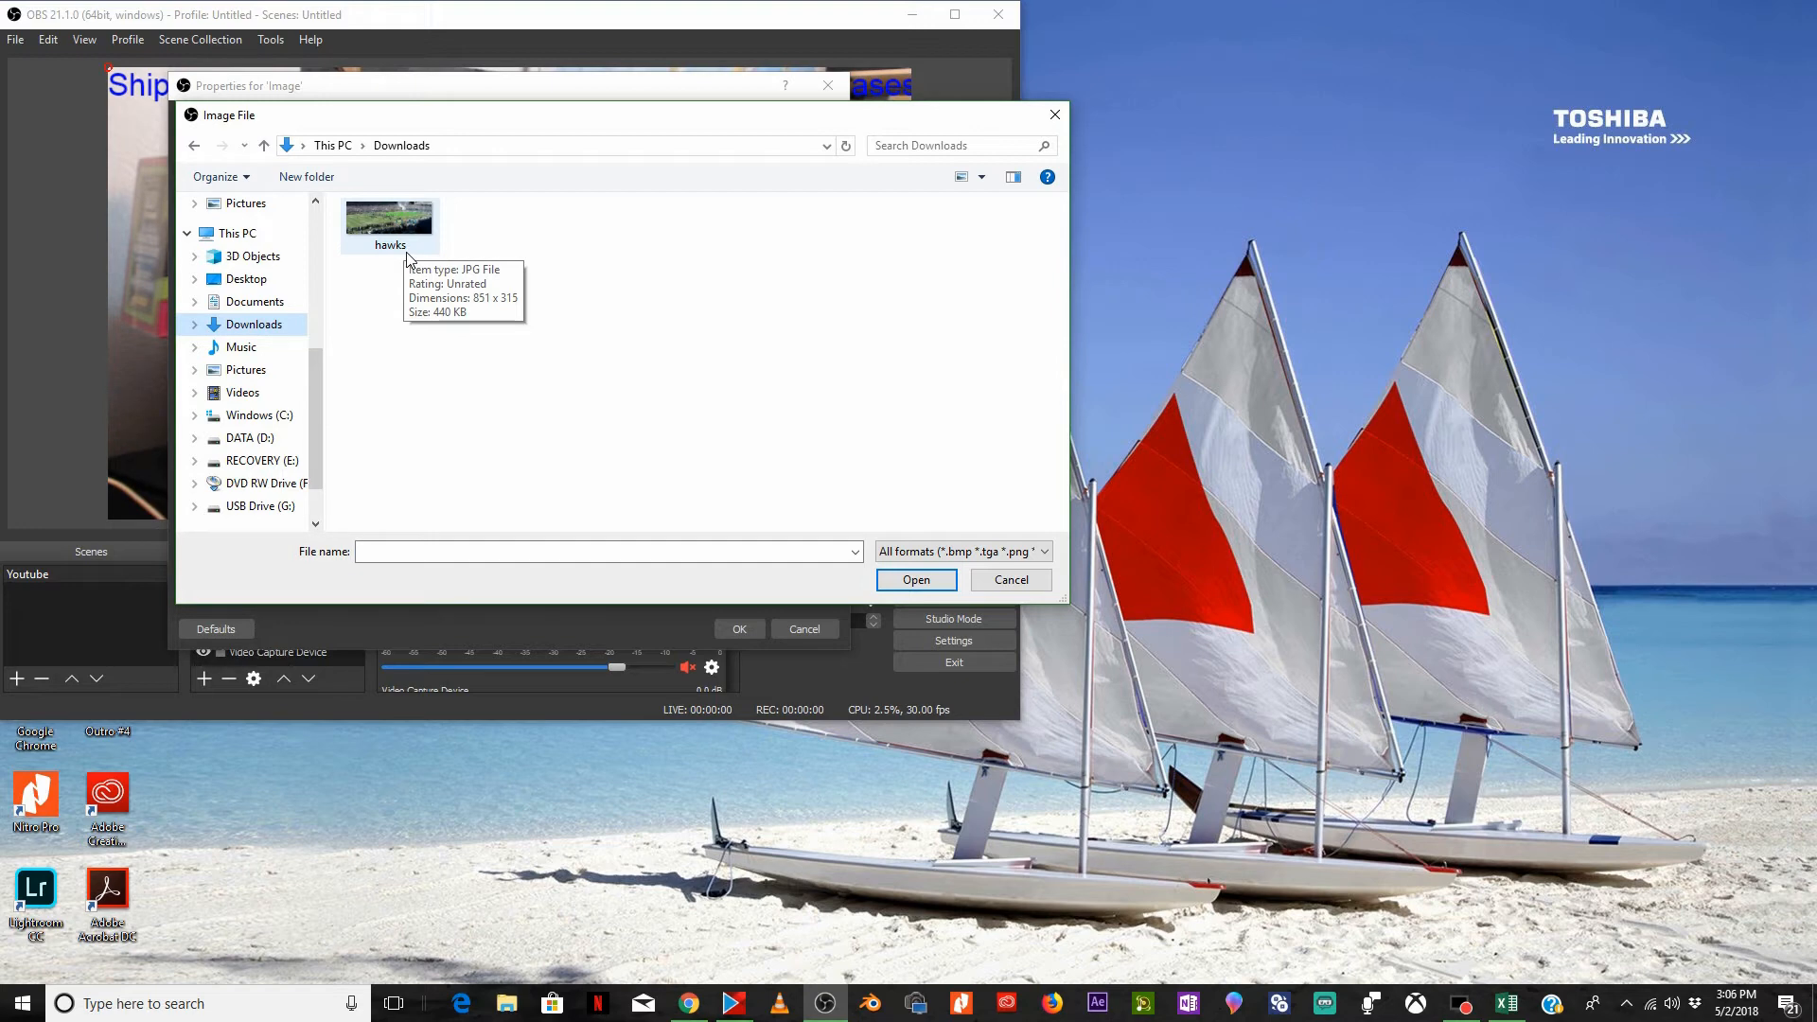
pyautogui.doubleClick(390, 219)
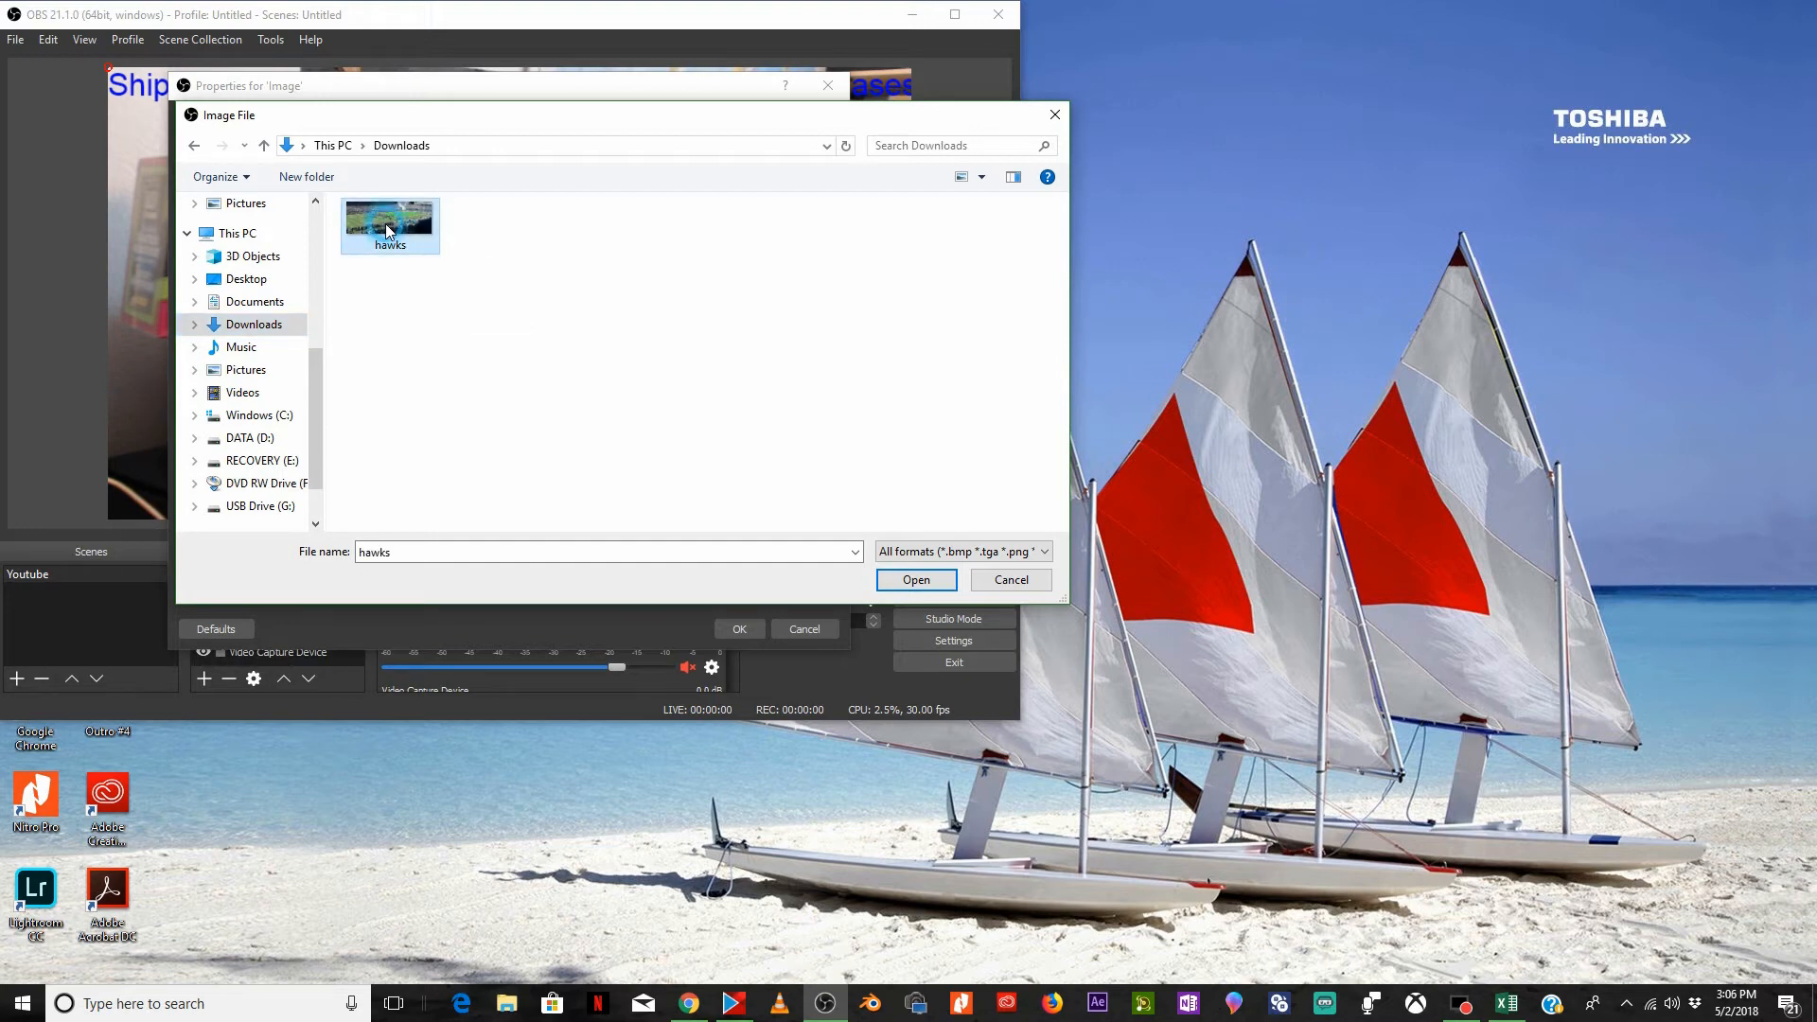
pyautogui.click(740, 628)
pyautogui.moveTo(348, 117); pyautogui.dragTo(344, 451)
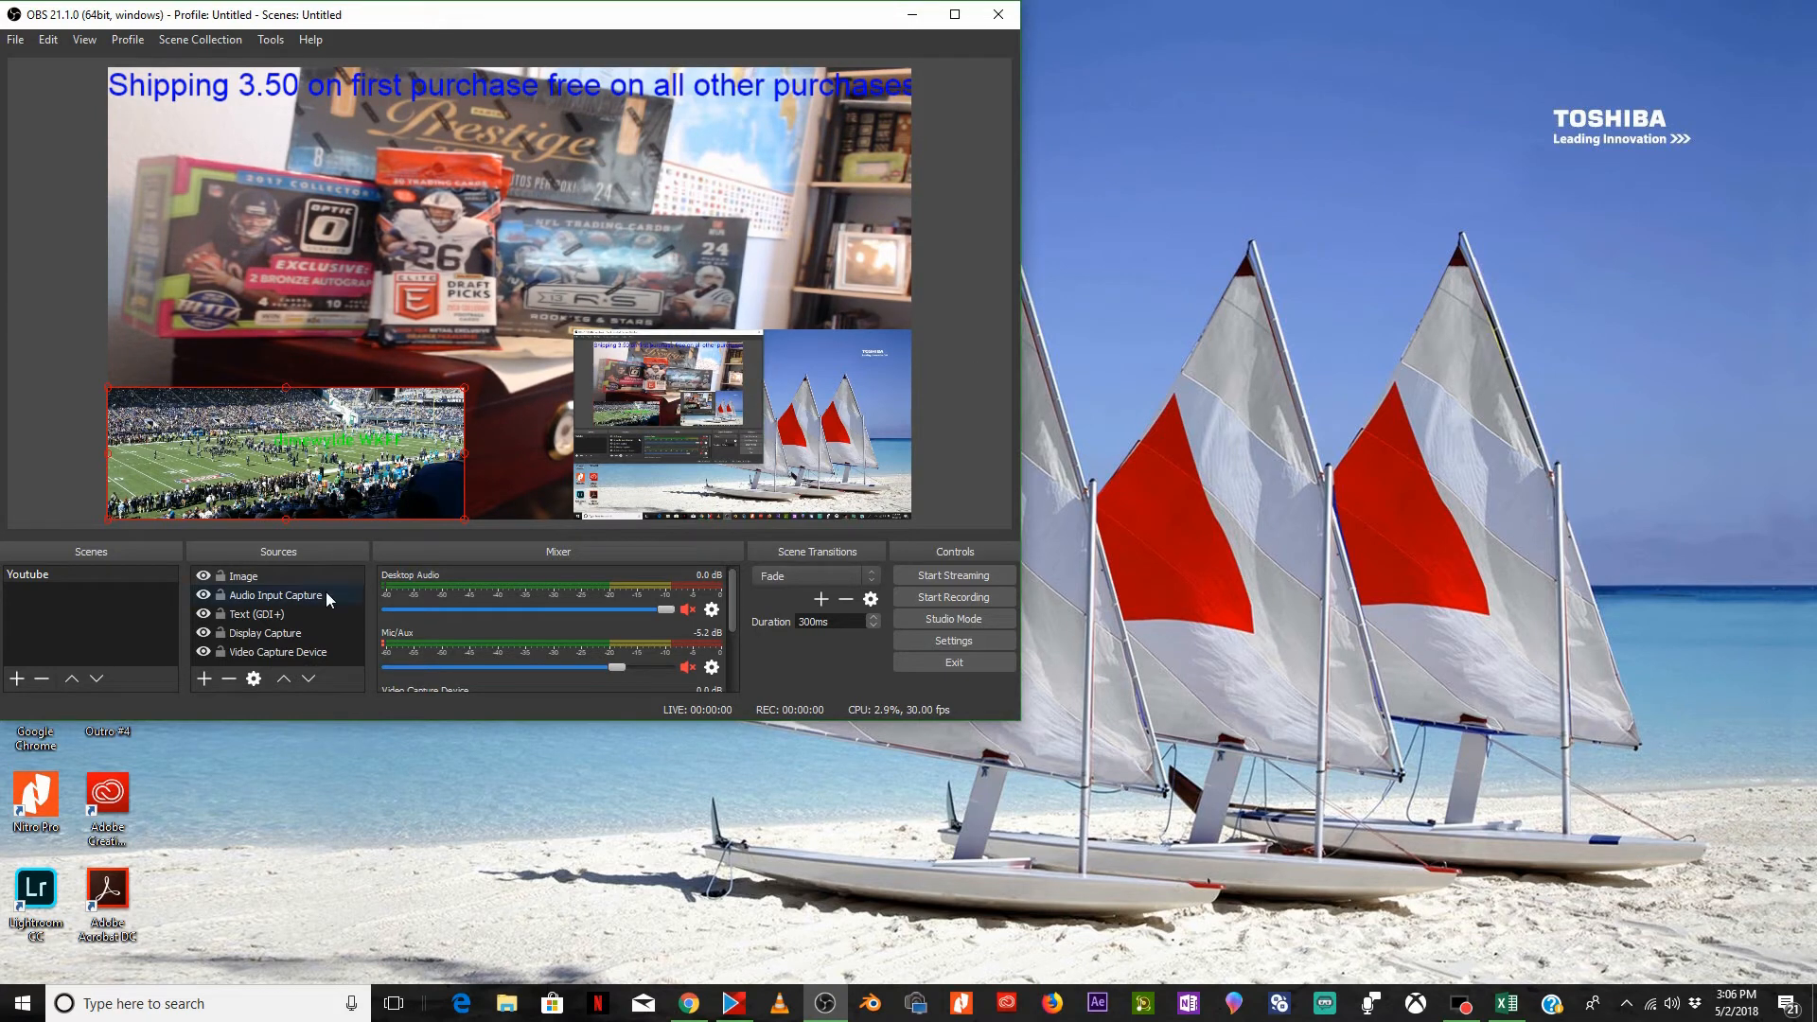
# Hide and show again the Video Capture Device and Display Capture sources, one after the other
pyautogui.click(204, 652)
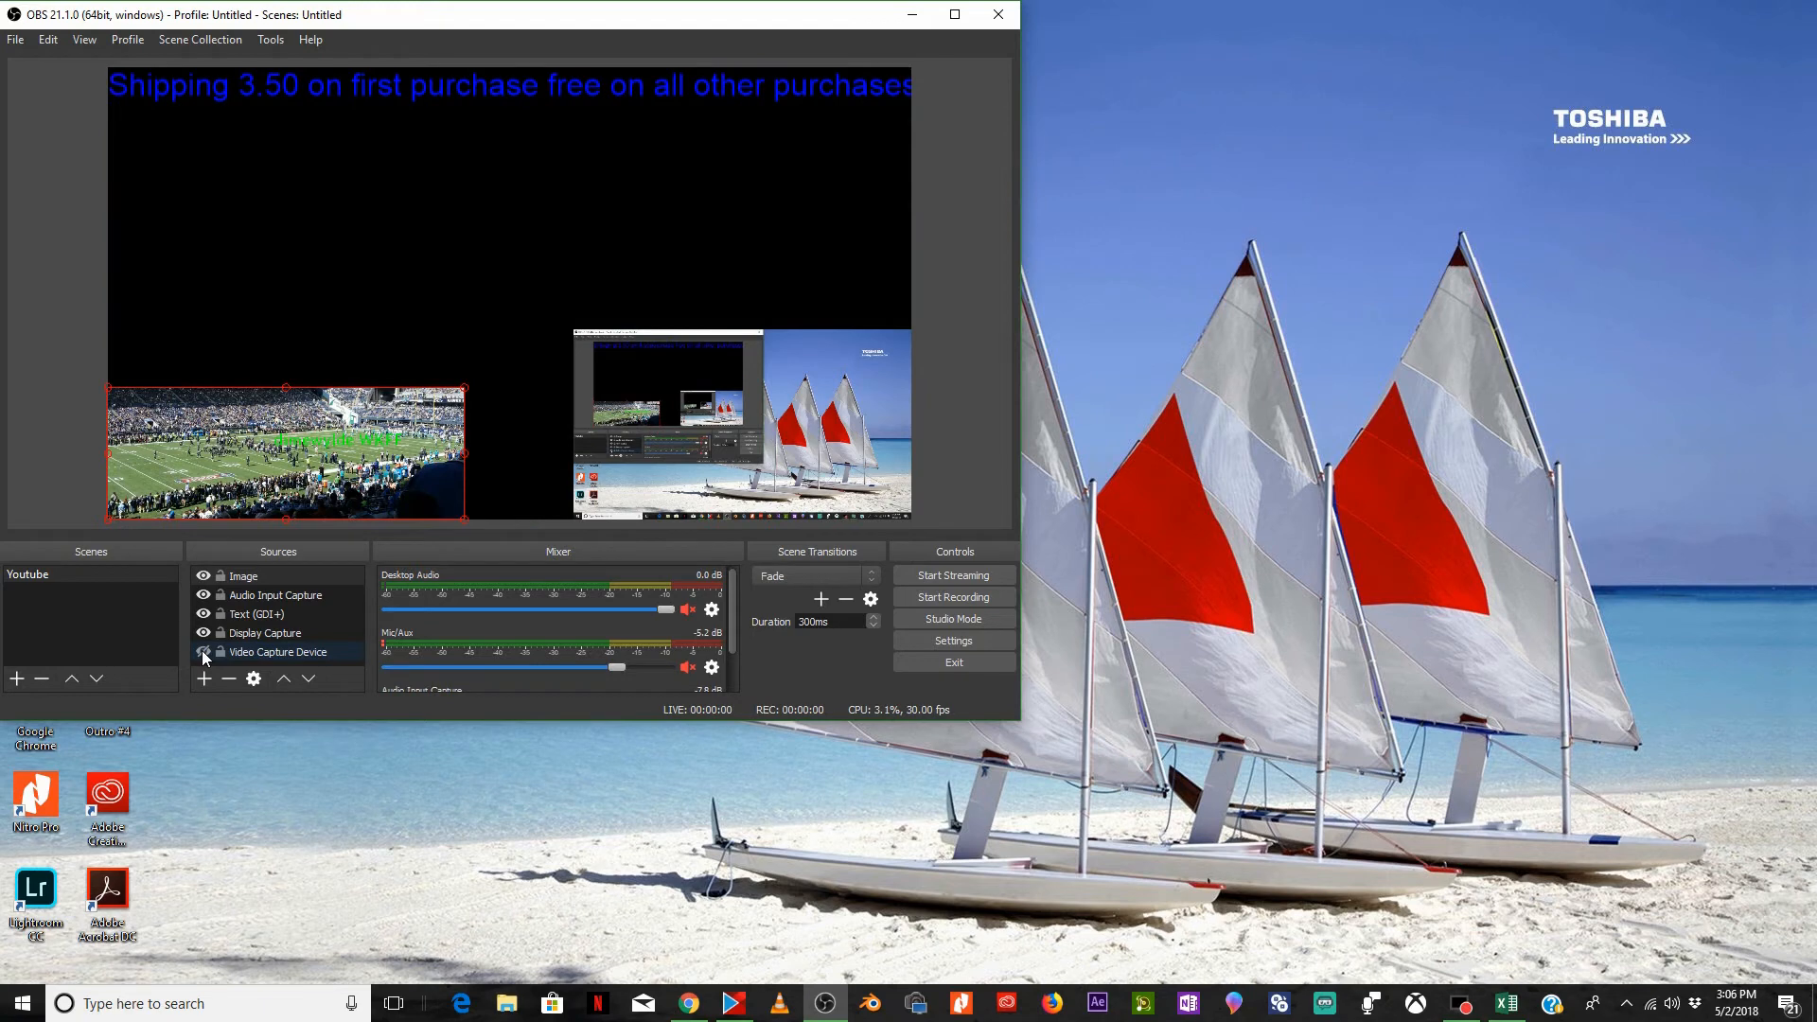
pyautogui.click(204, 652)
pyautogui.click(203, 633)
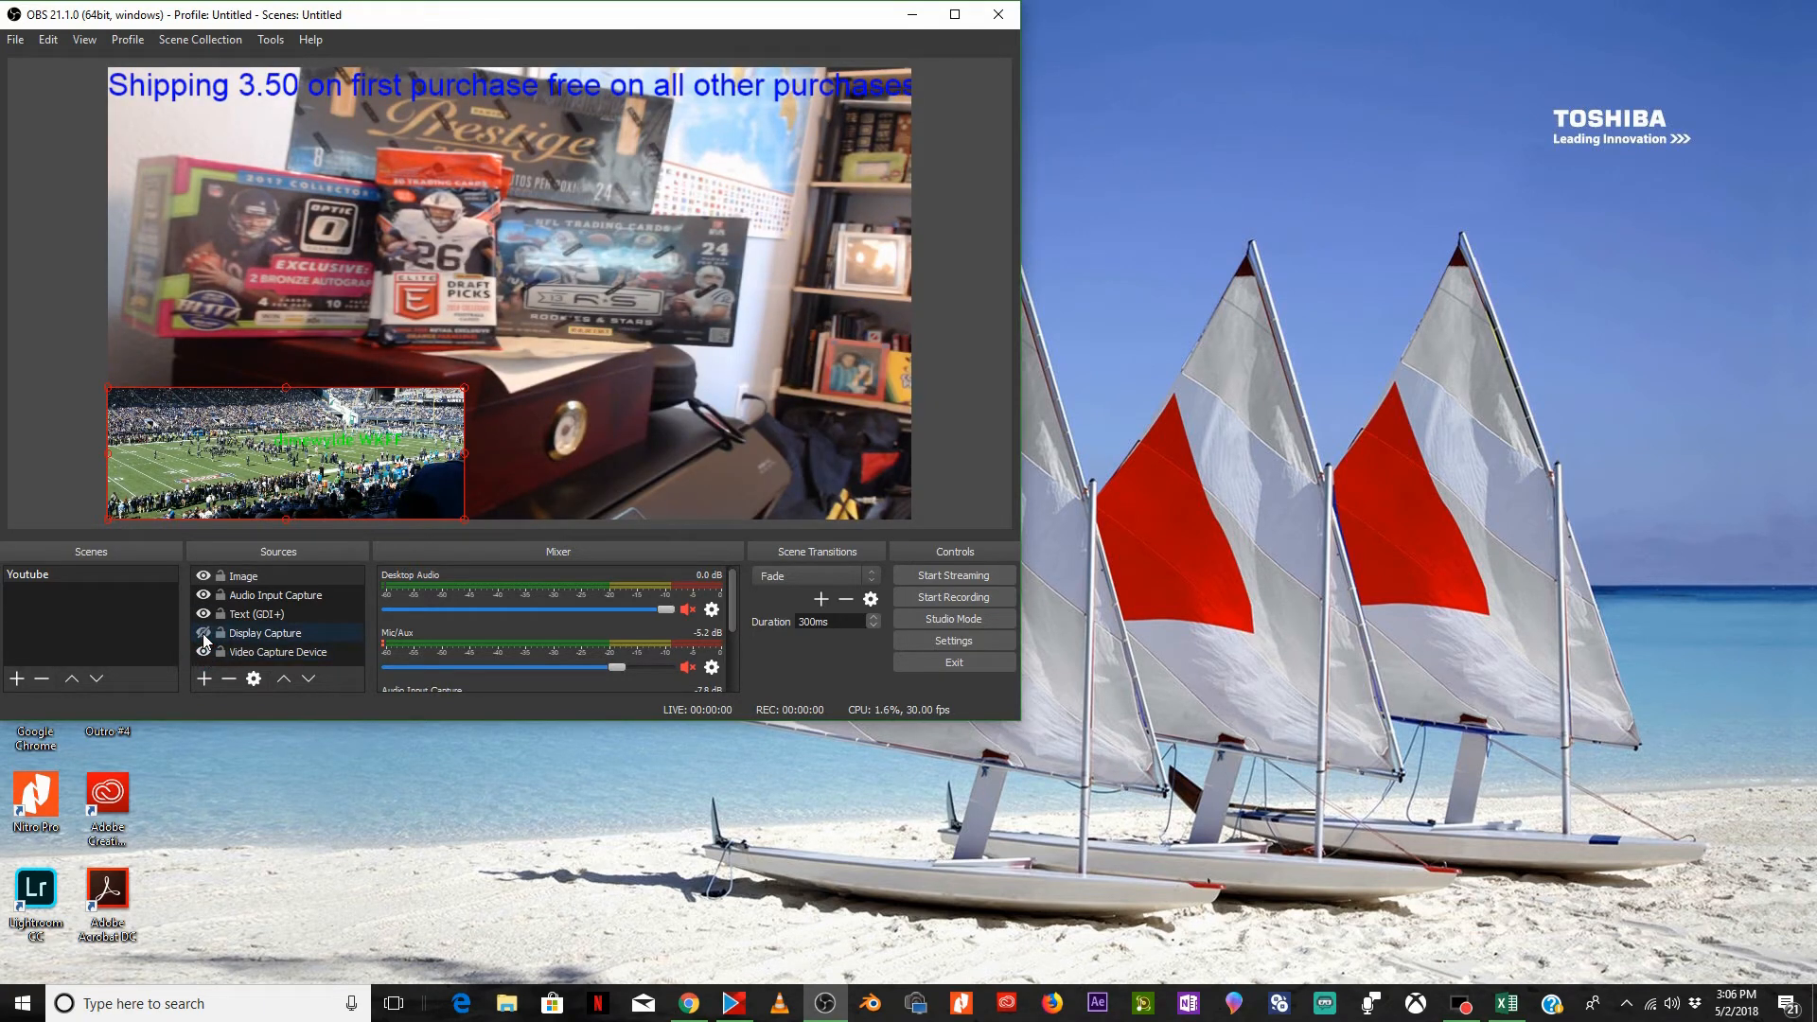
pyautogui.click(203, 633)
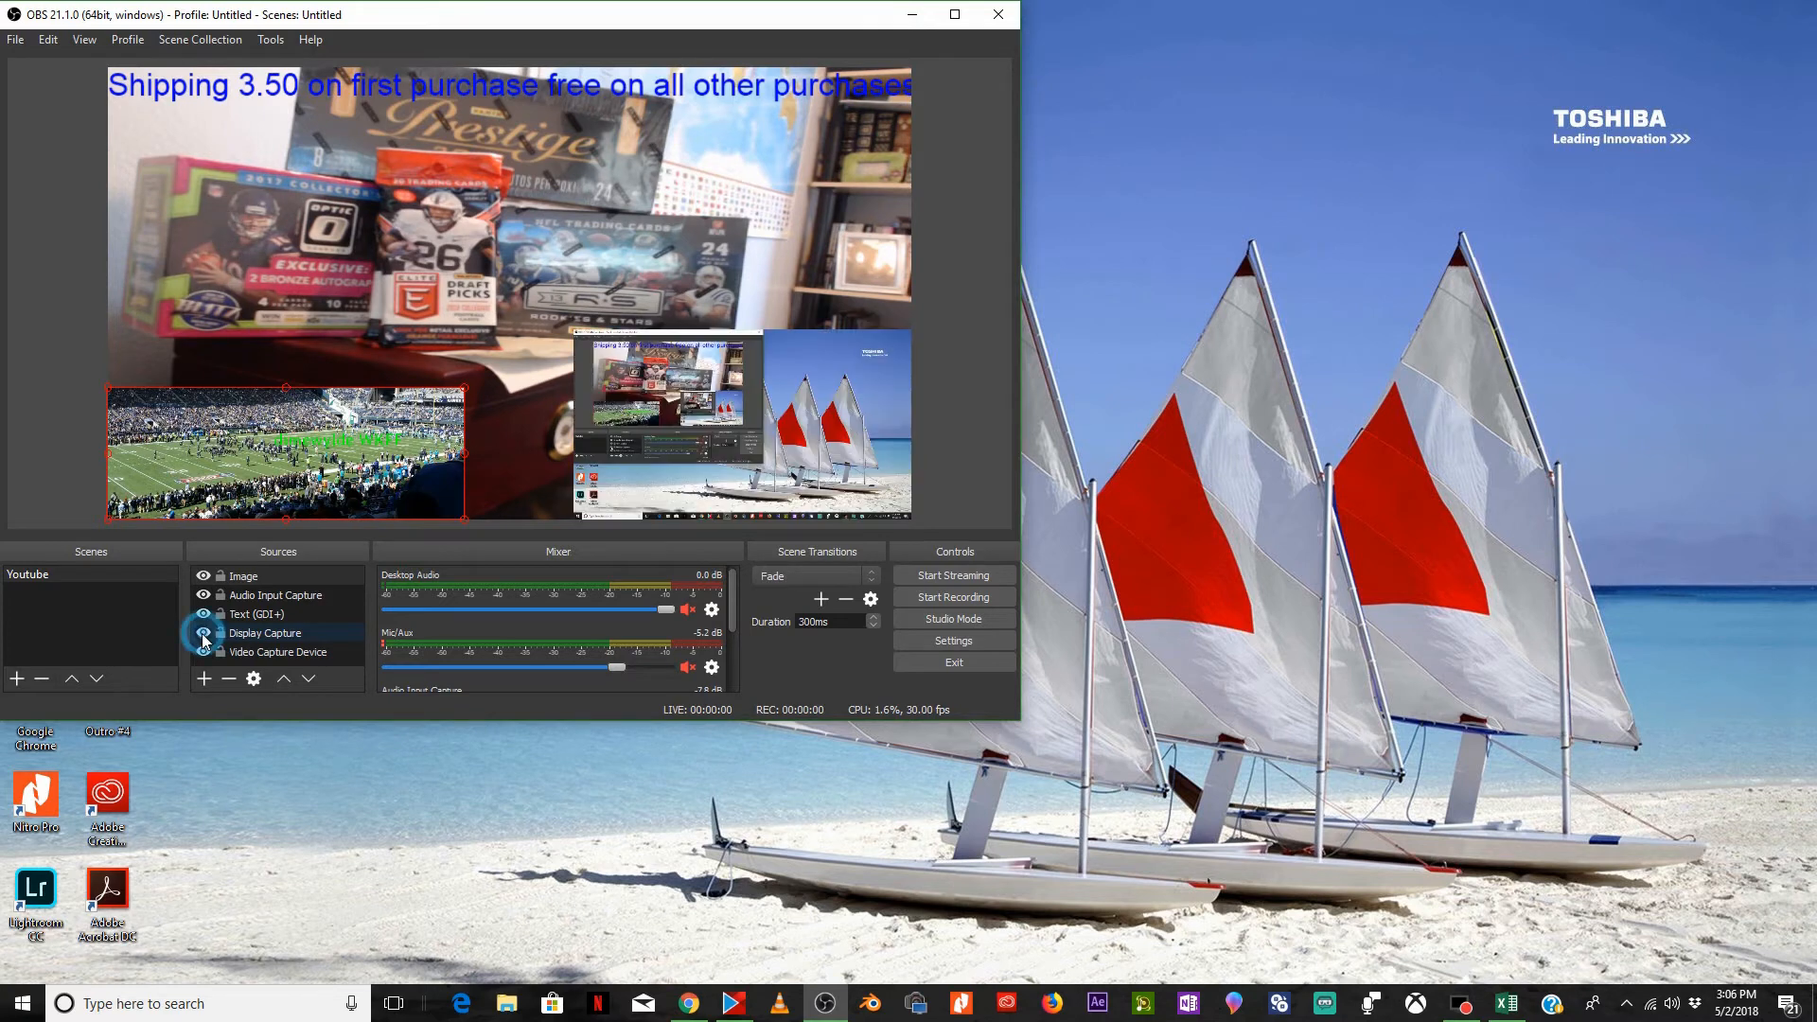
# Hide the Image and Text (GDI+) sources and select the Display Capture inset on the canvas
pyautogui.click(204, 575)
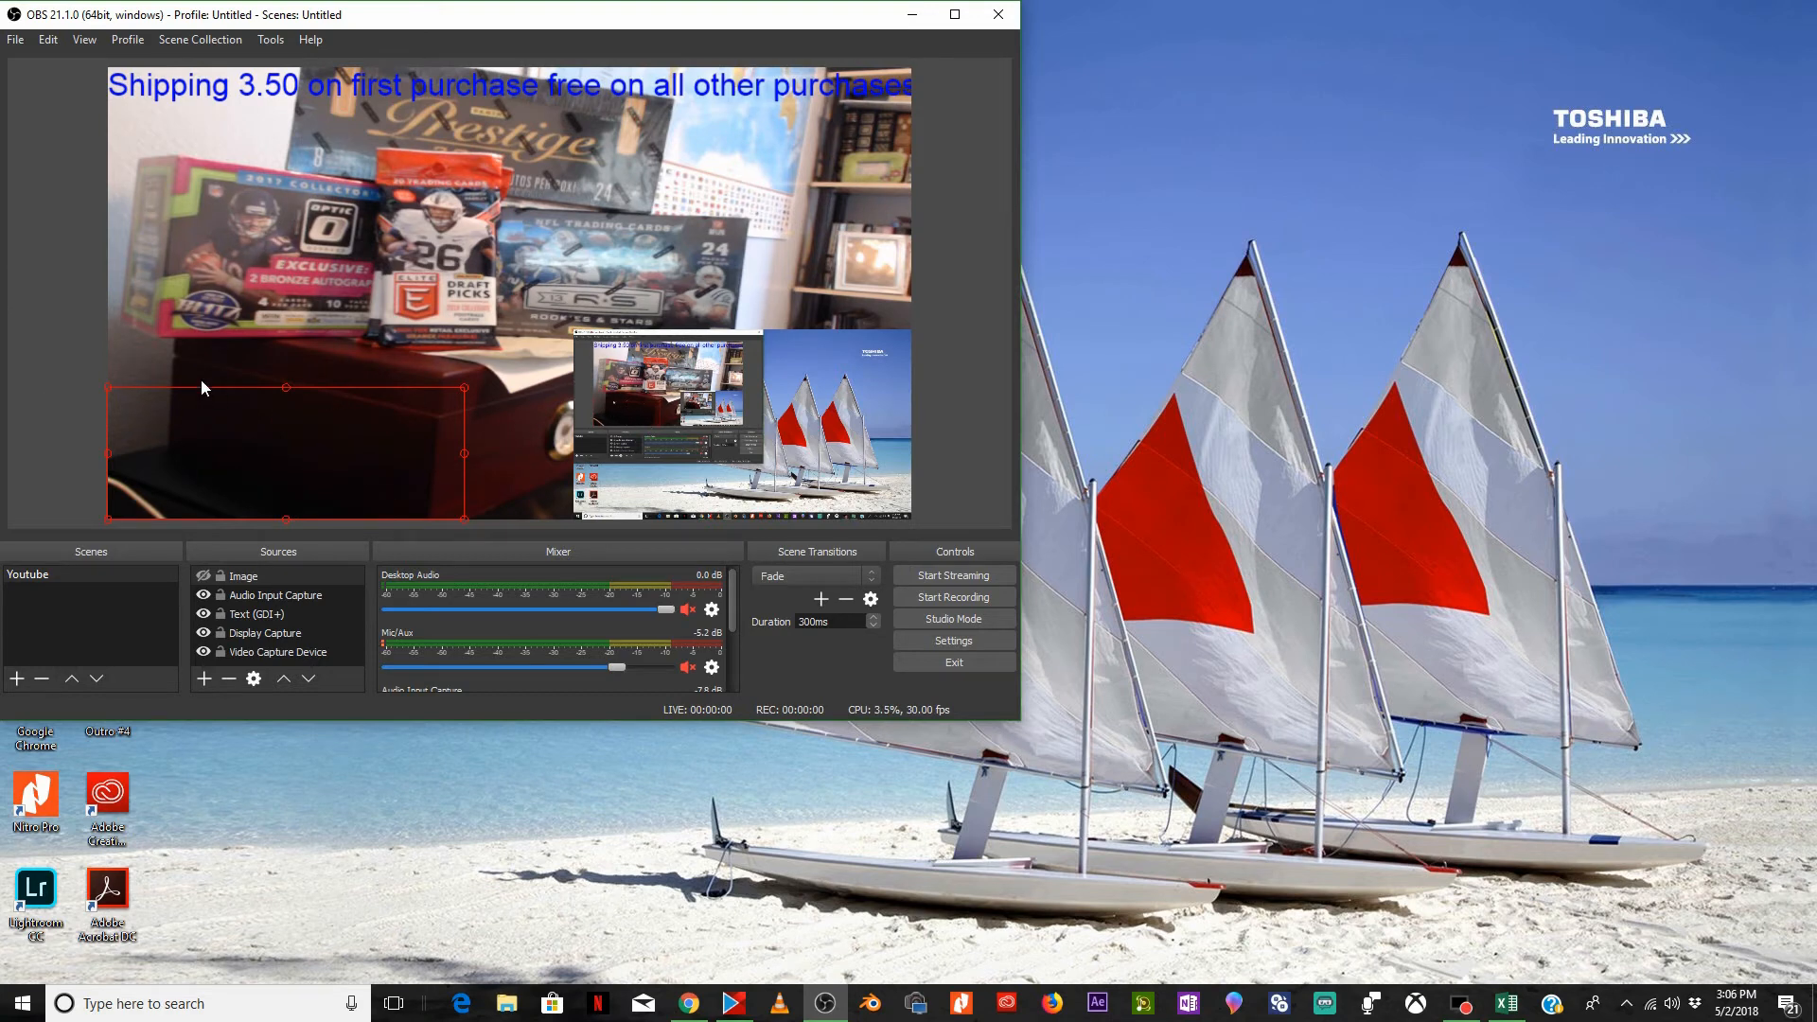
pyautogui.click(203, 613)
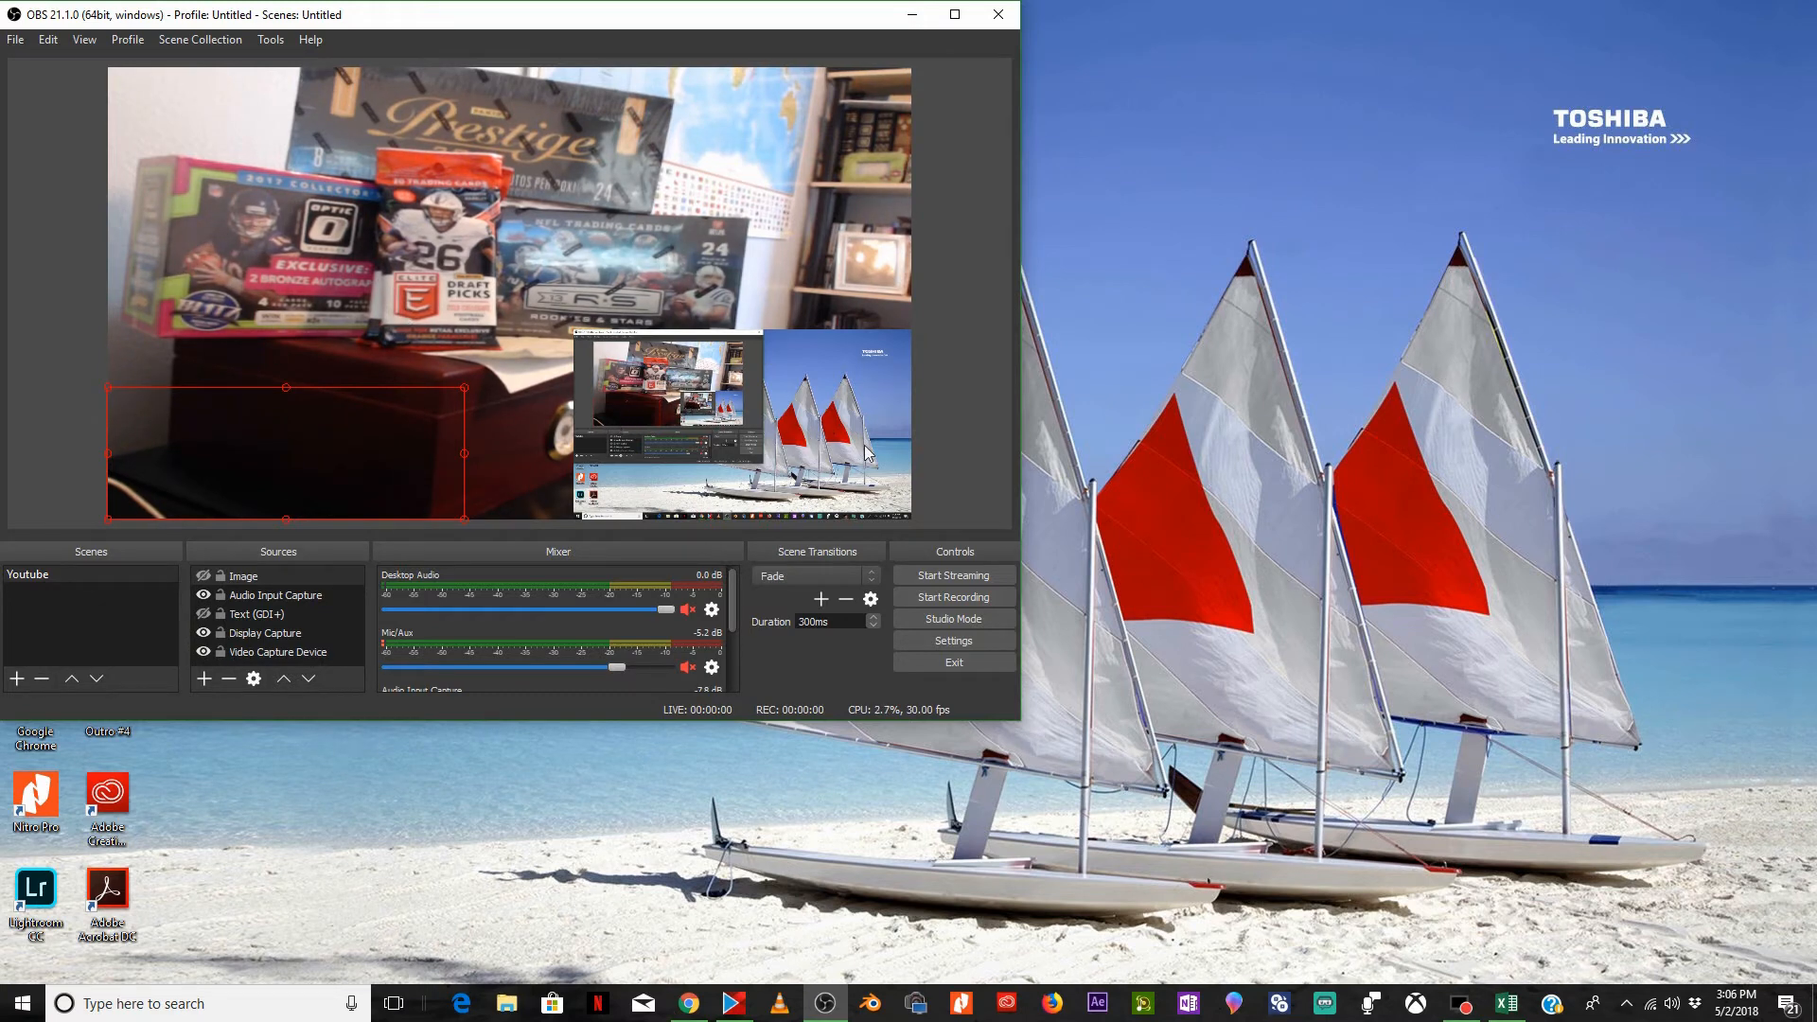
pyautogui.moveTo(838, 440)
pyautogui.mouseDown()
pyautogui.moveTo(791, 212)
pyautogui.moveTo(833, 451)
pyautogui.mouseUp()
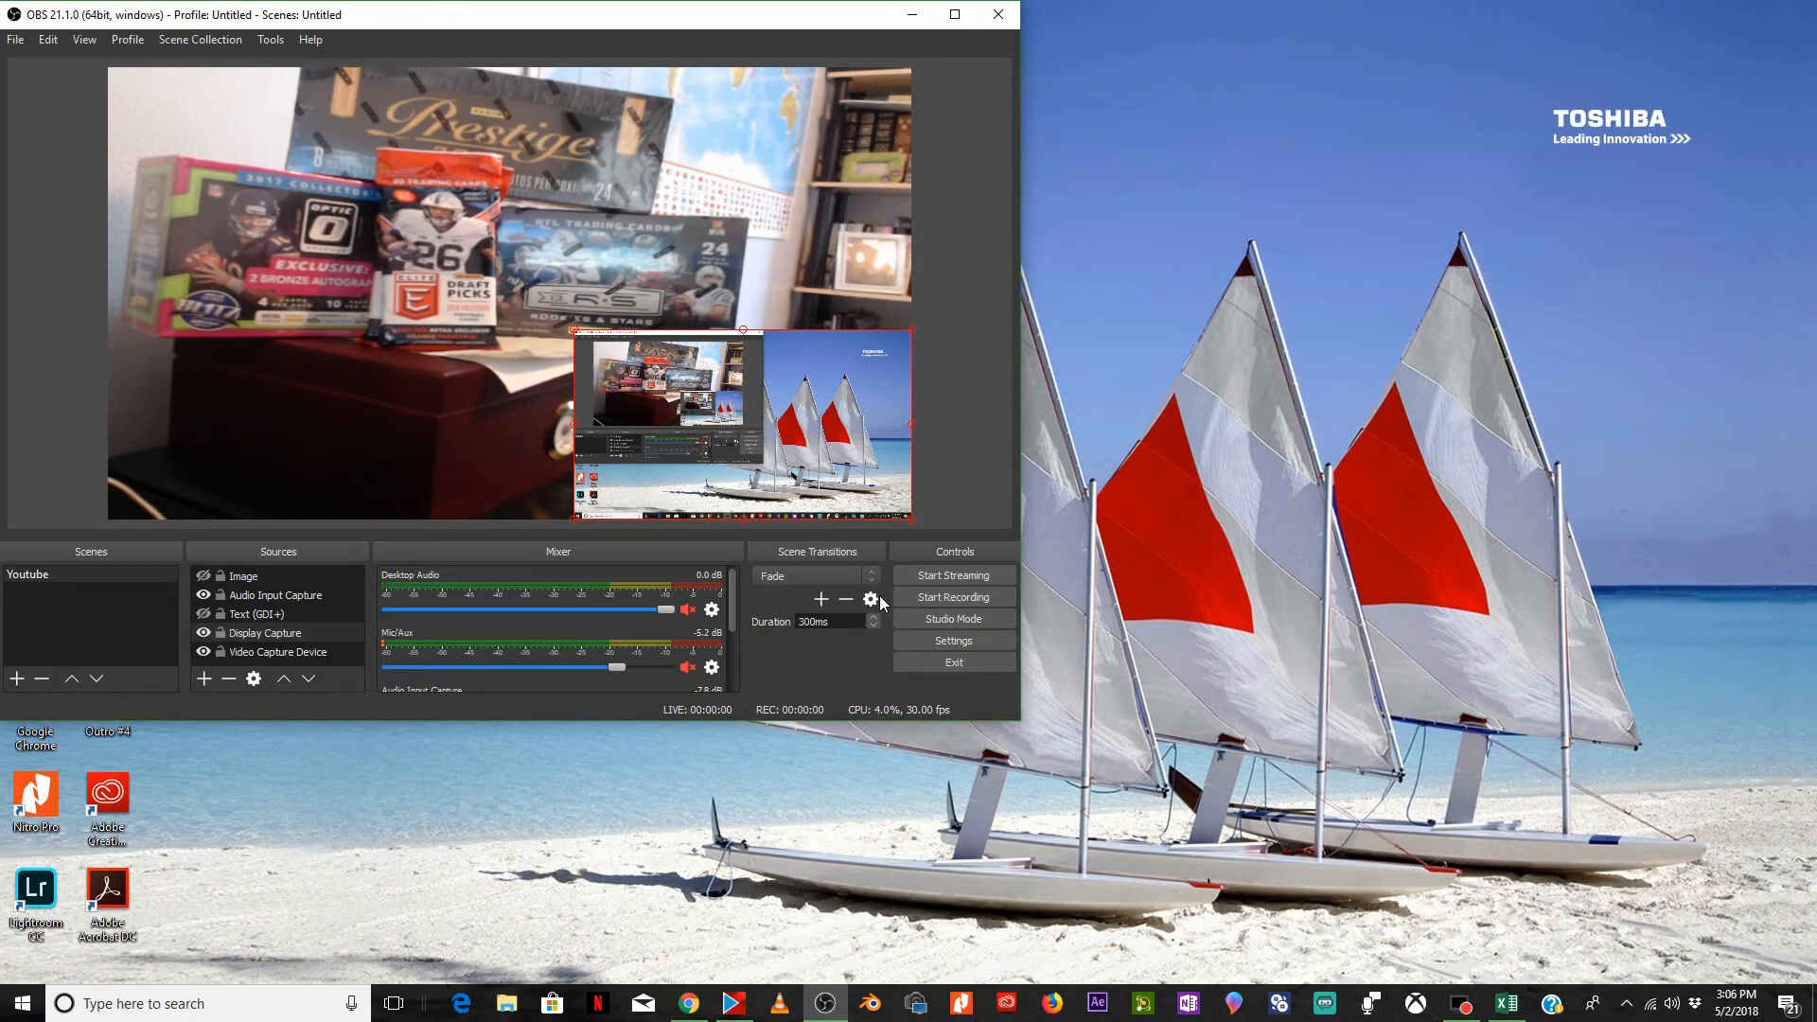
# Open the stream settings and choose YouTube / YouTube Gaming as the streaming service
pyautogui.click(956, 641)
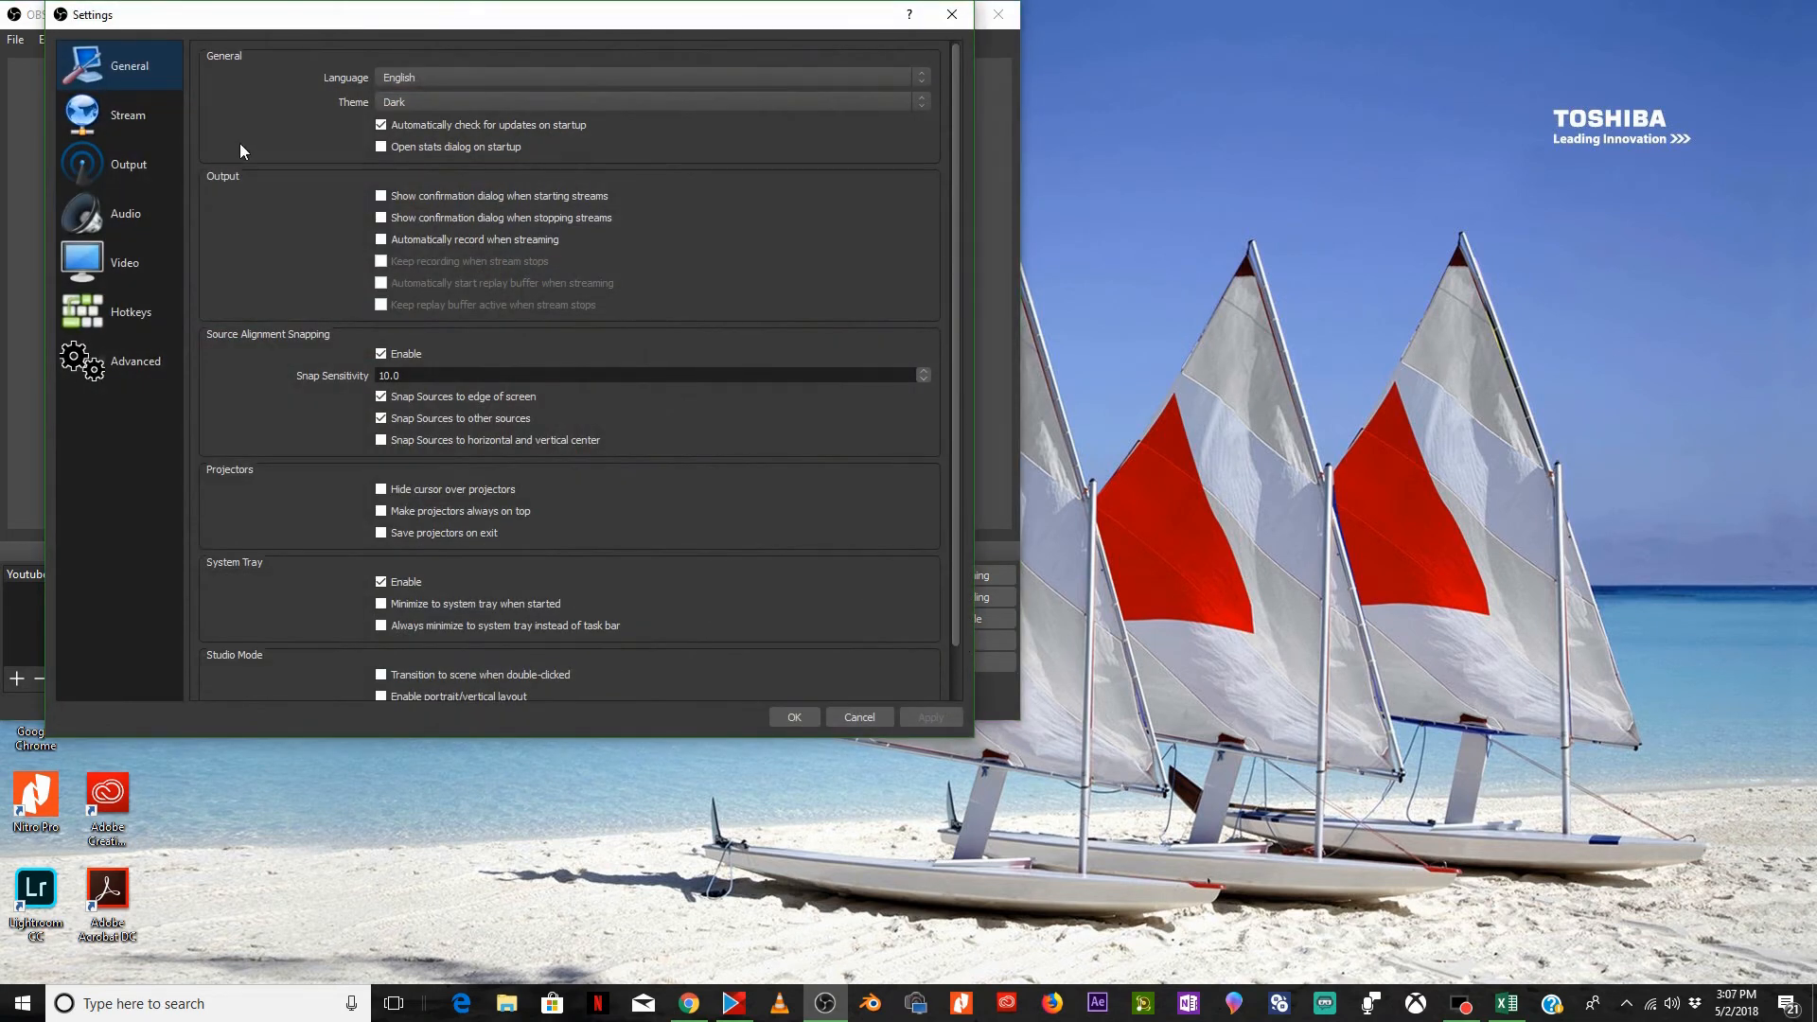
pyautogui.click(132, 109)
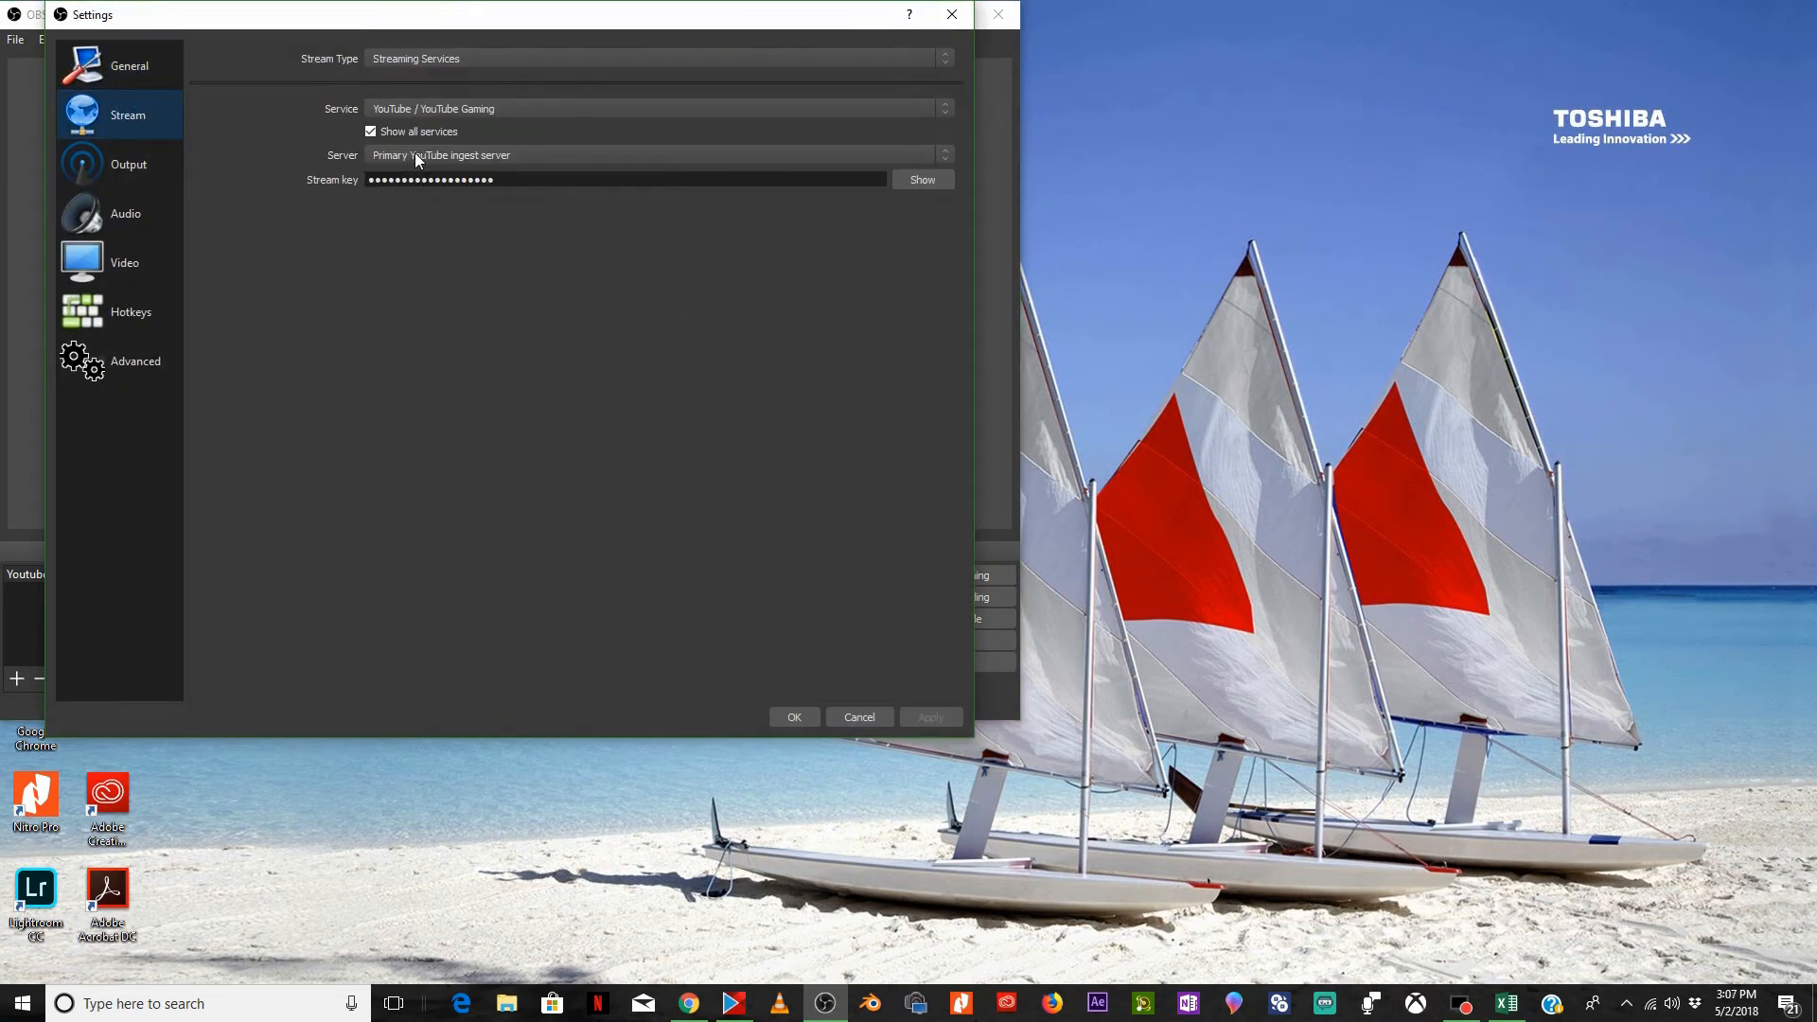
pyautogui.click(952, 109)
pyautogui.click(534, 138)
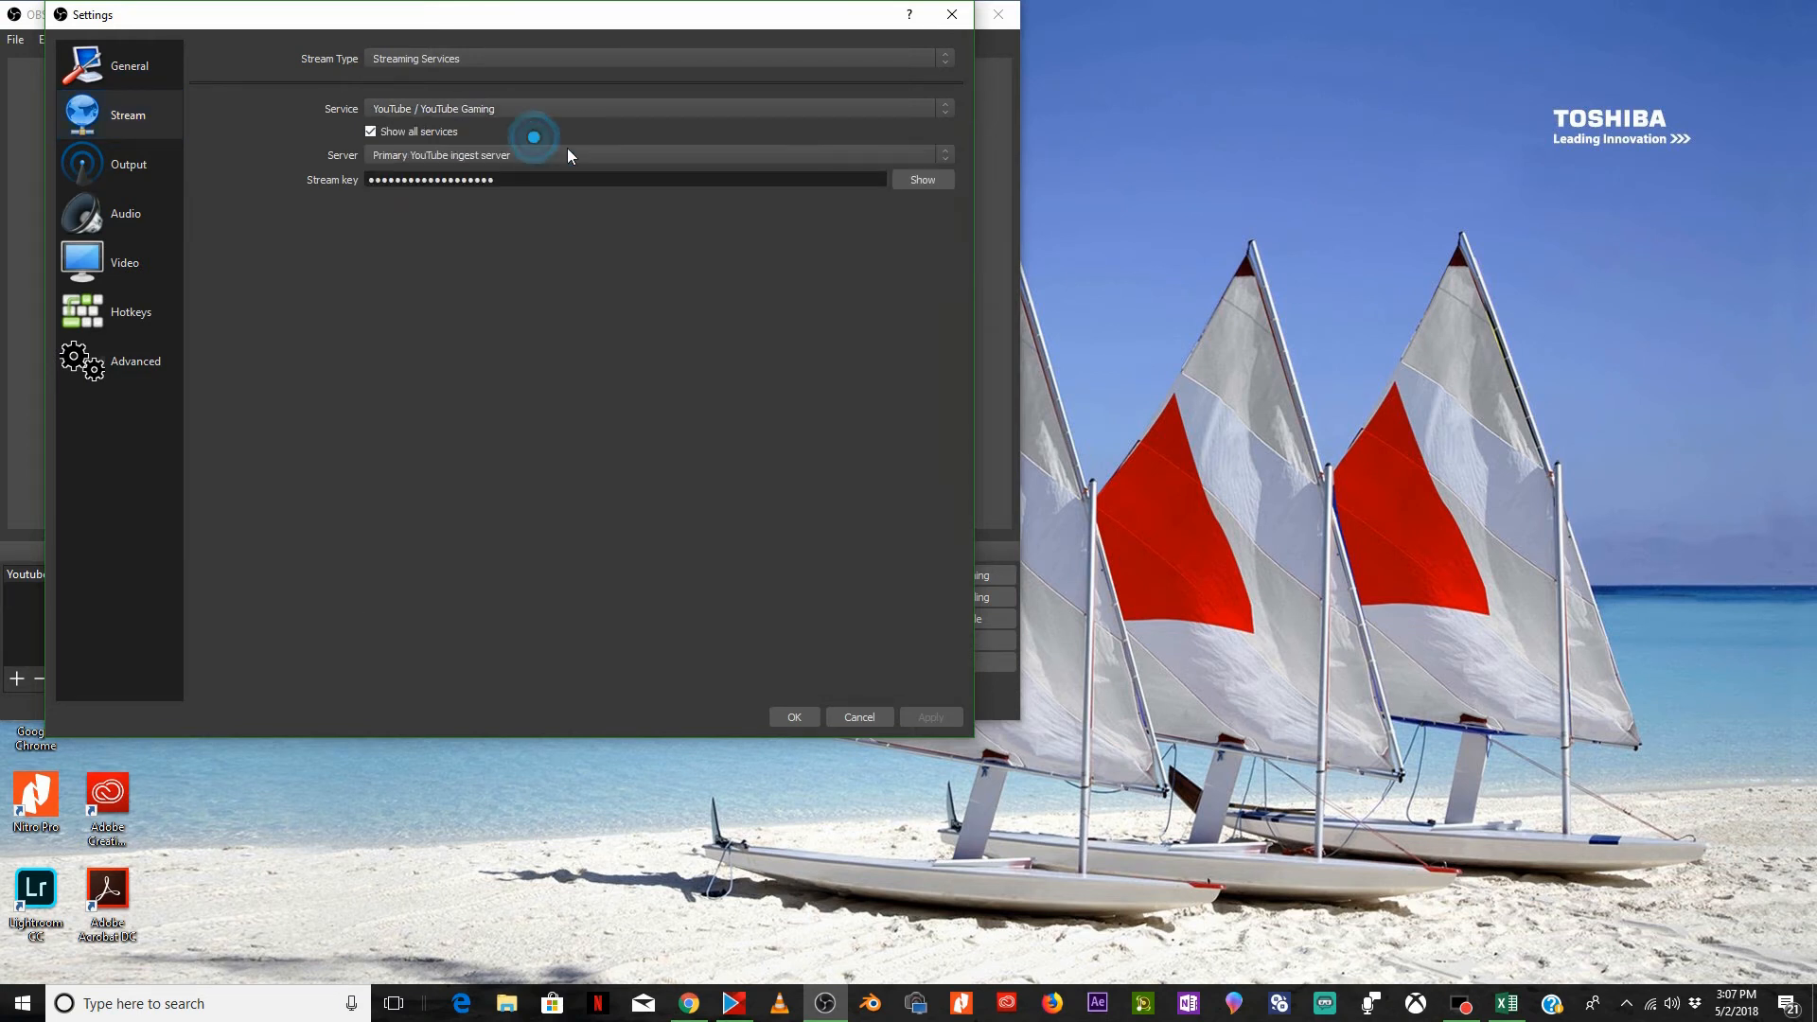
# Look through the list of available streaming services and keep YouTube / YouTube Gaming as the choice
pyautogui.click(951, 111)
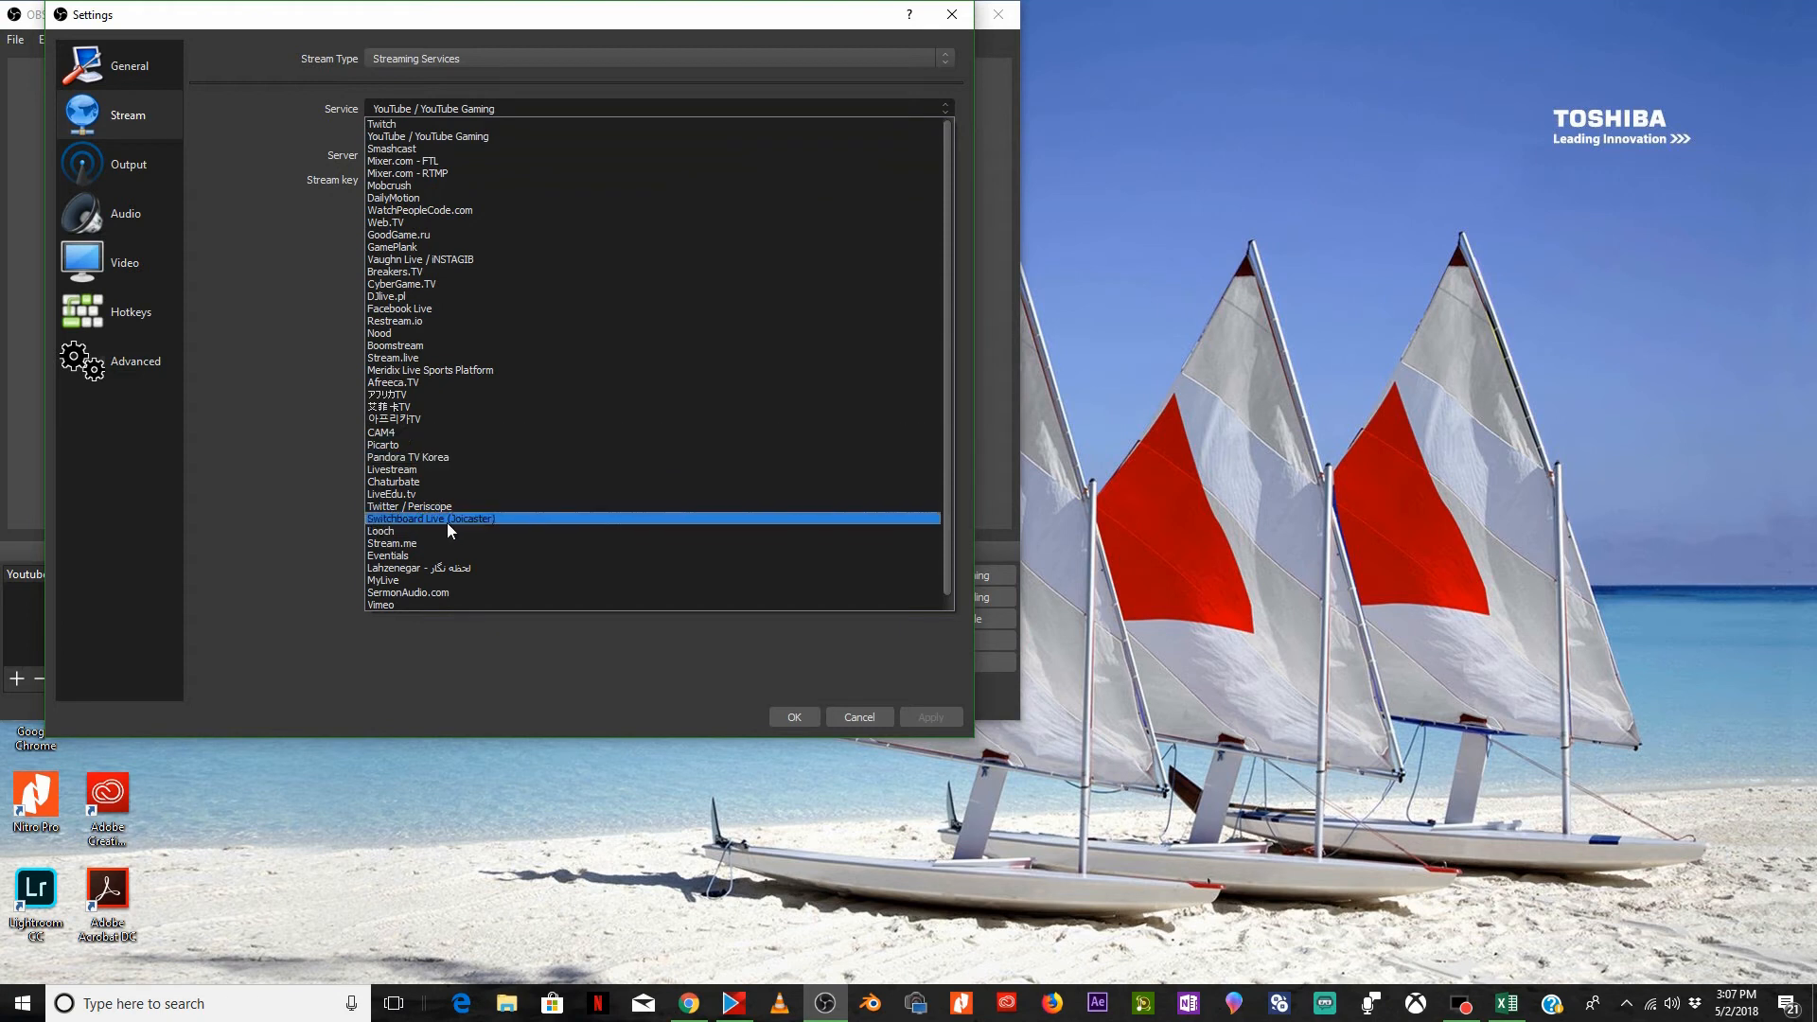
pyautogui.click(418, 138)
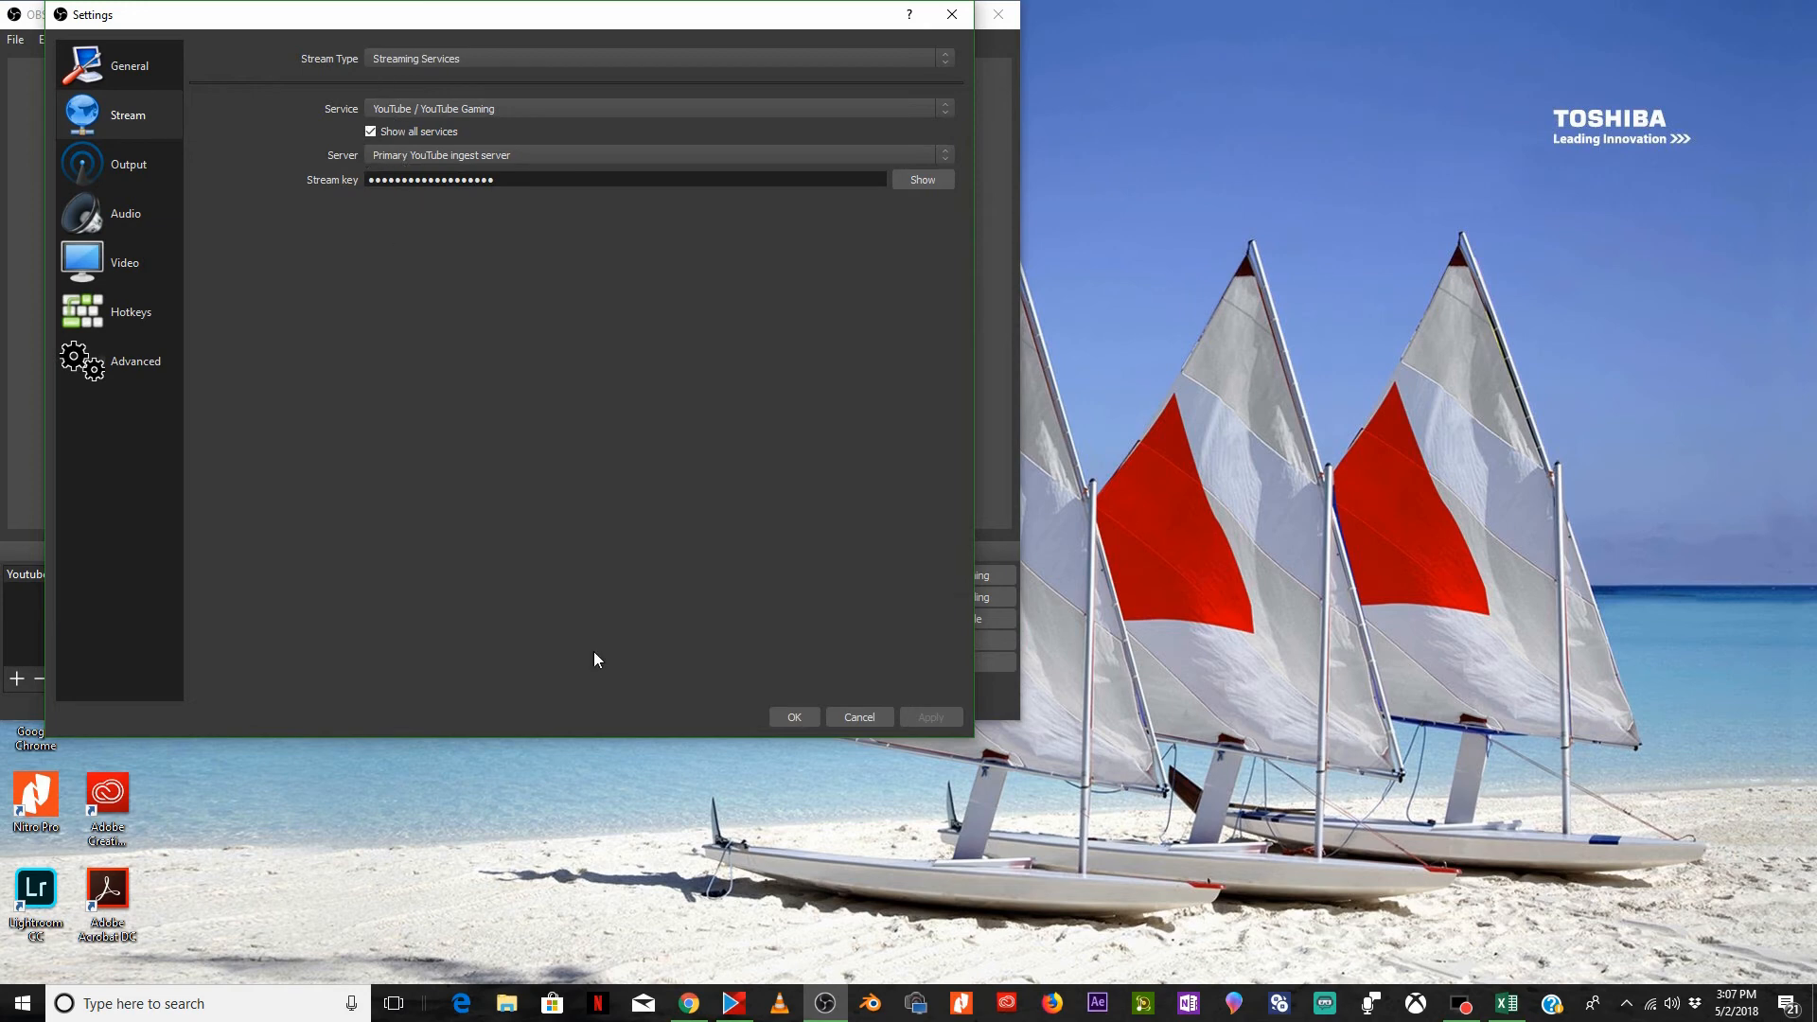
# Switch to Chrome and open the Encoder Setup section of the YouTube channel's Live Streaming dashboard through Creator Studio
pyautogui.click(689, 1003)
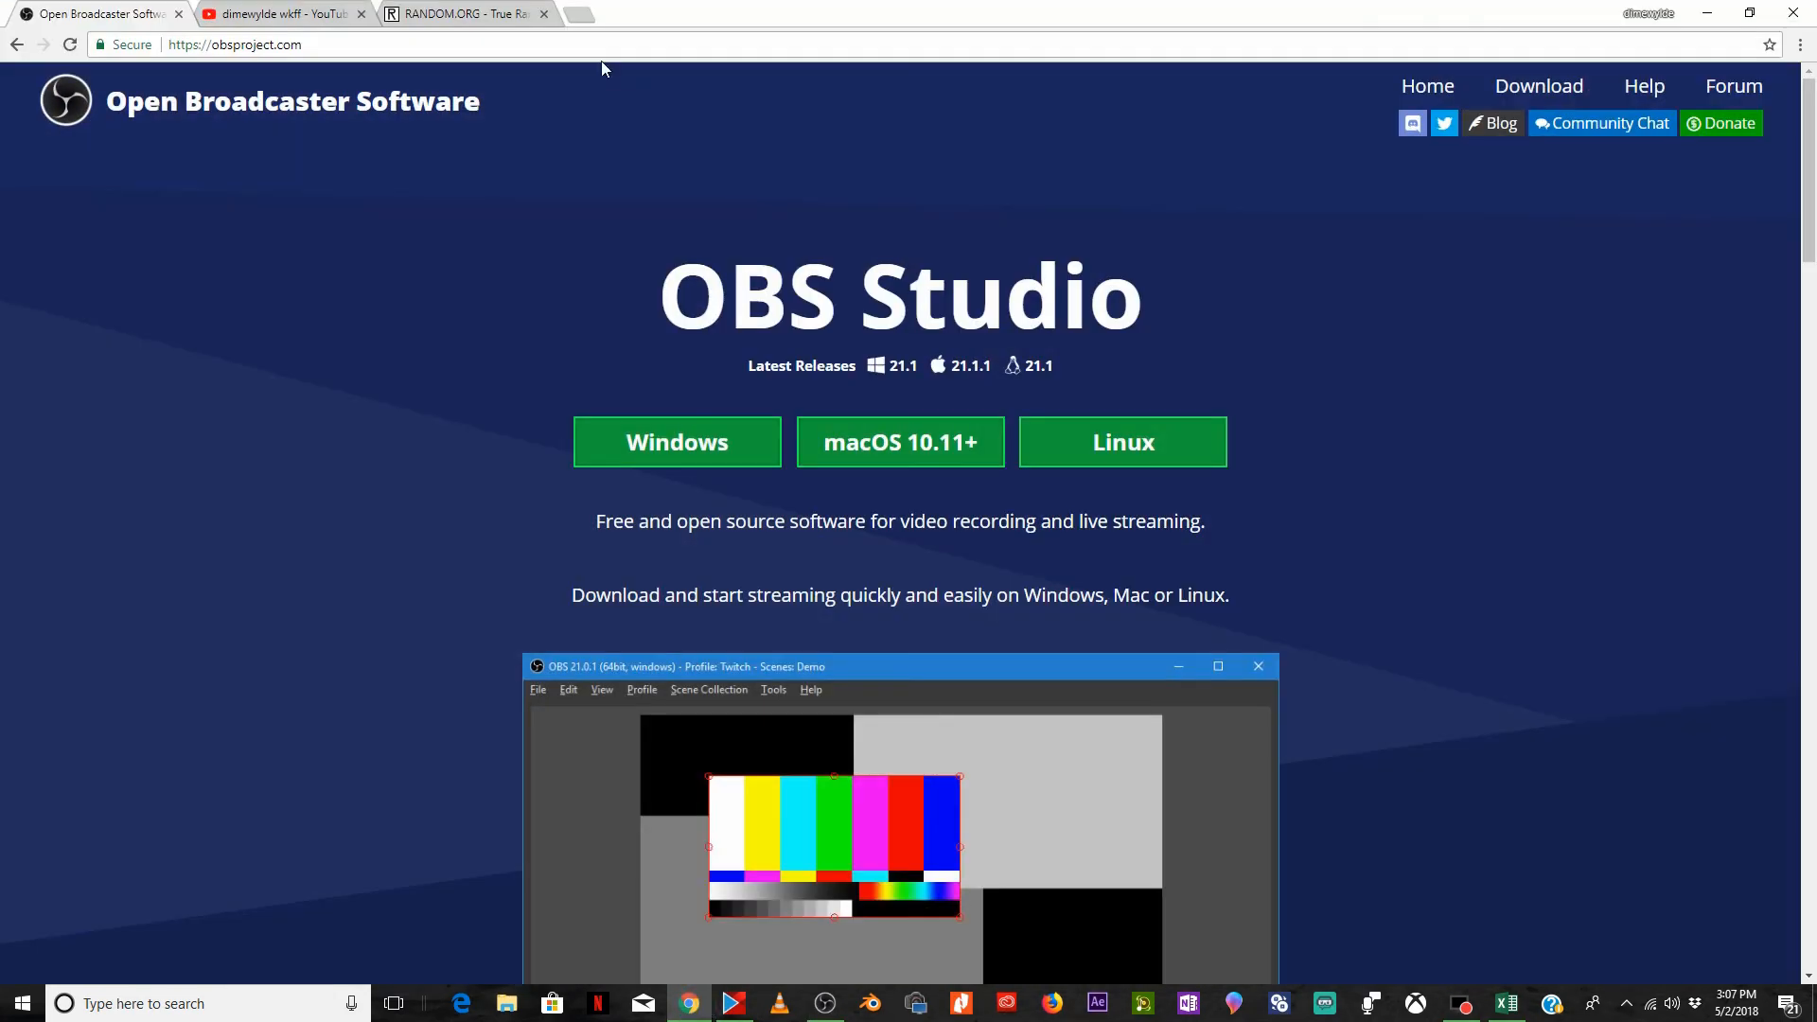
pyautogui.click(284, 14)
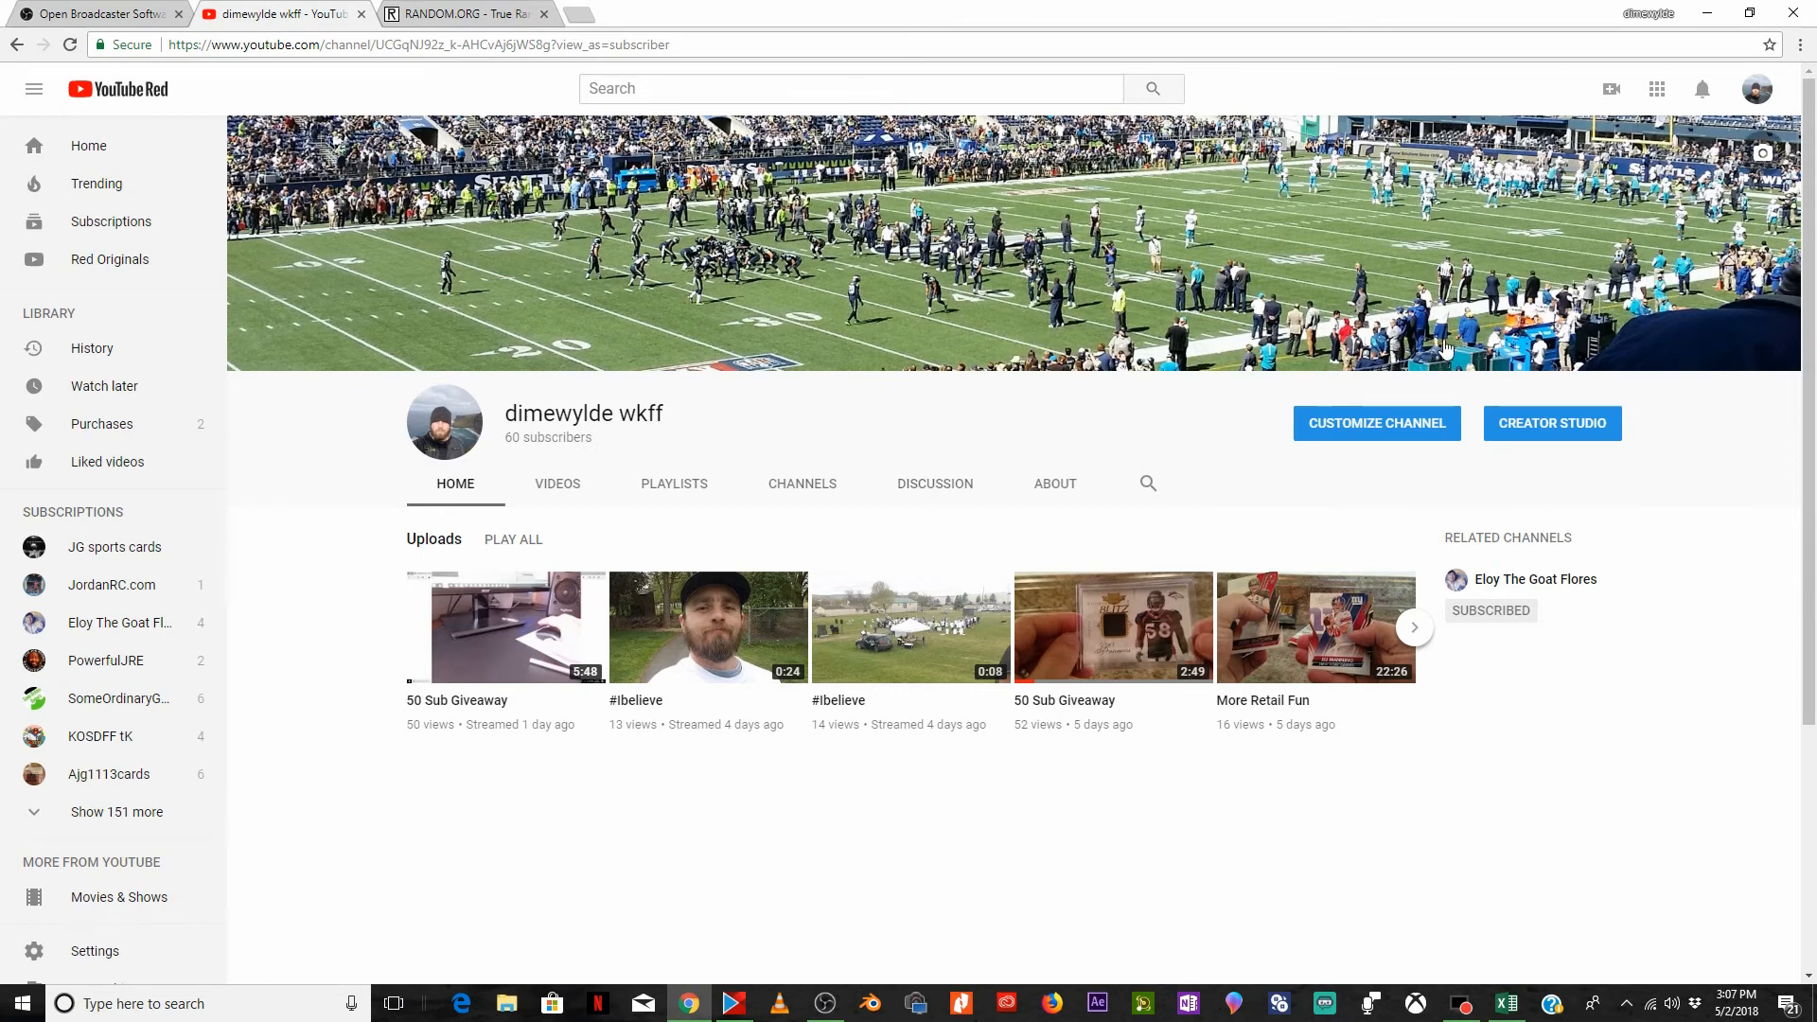
pyautogui.click(1579, 423)
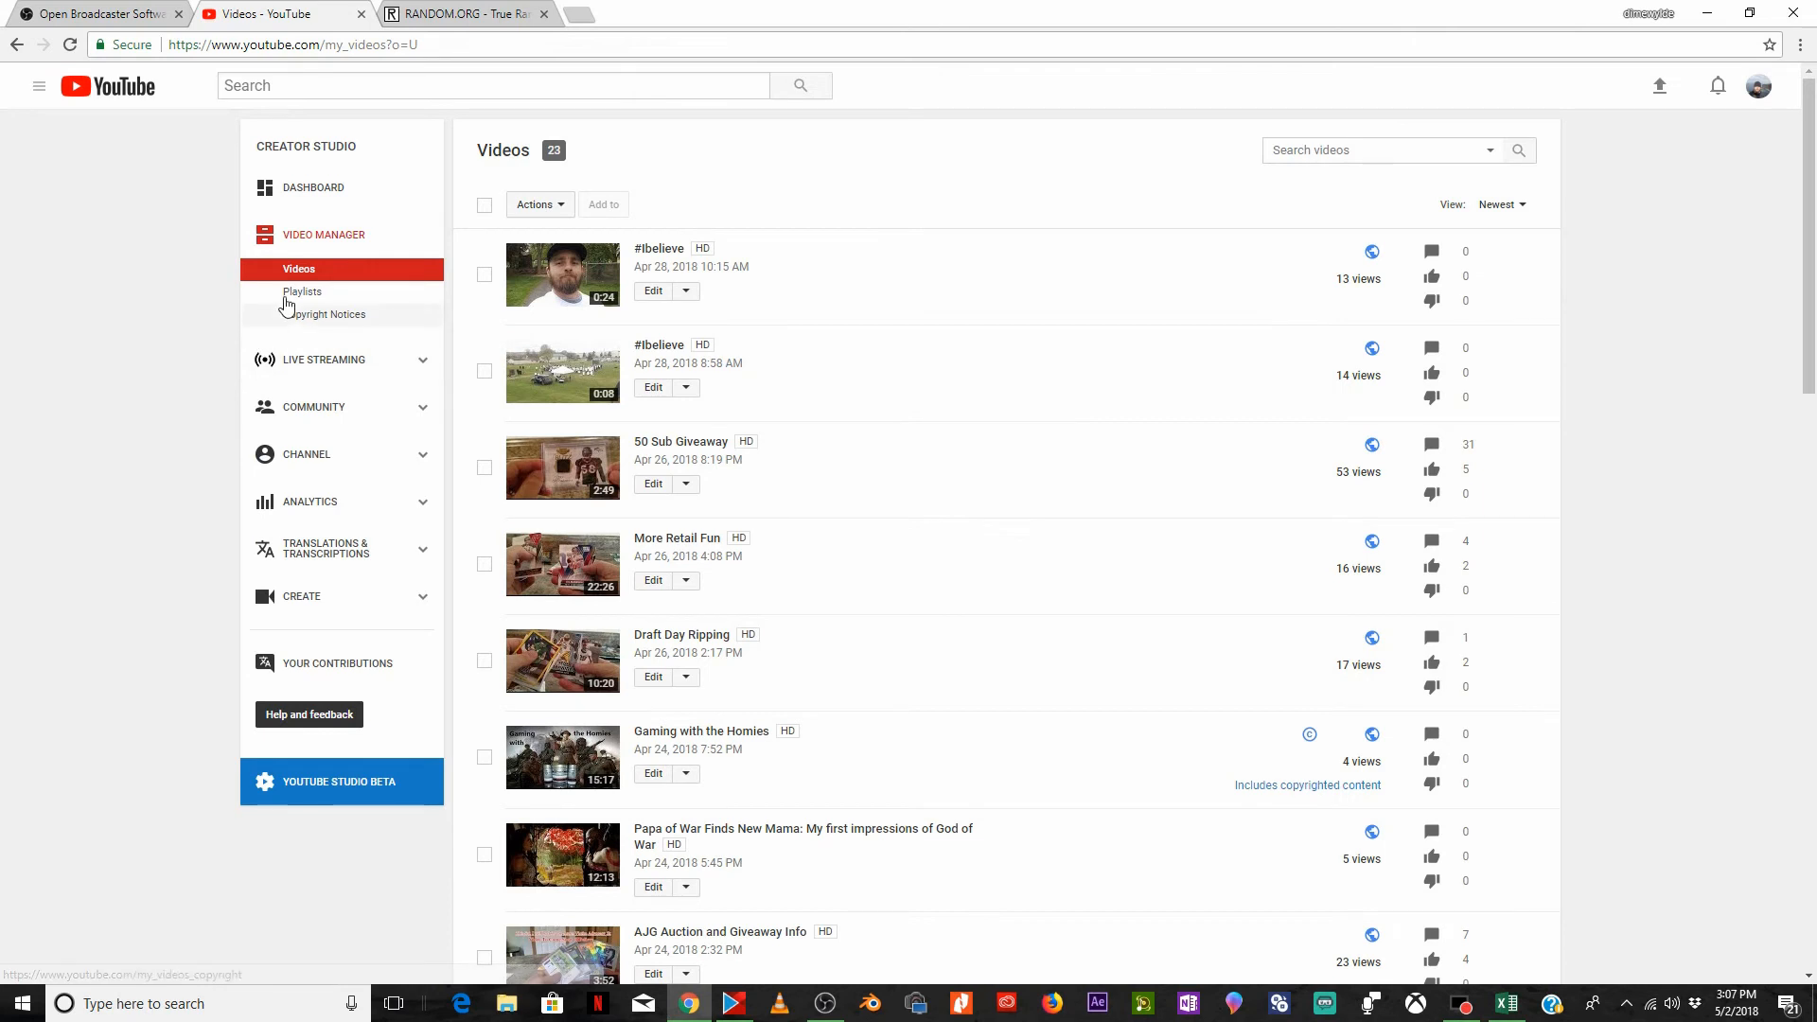
pyautogui.click(339, 360)
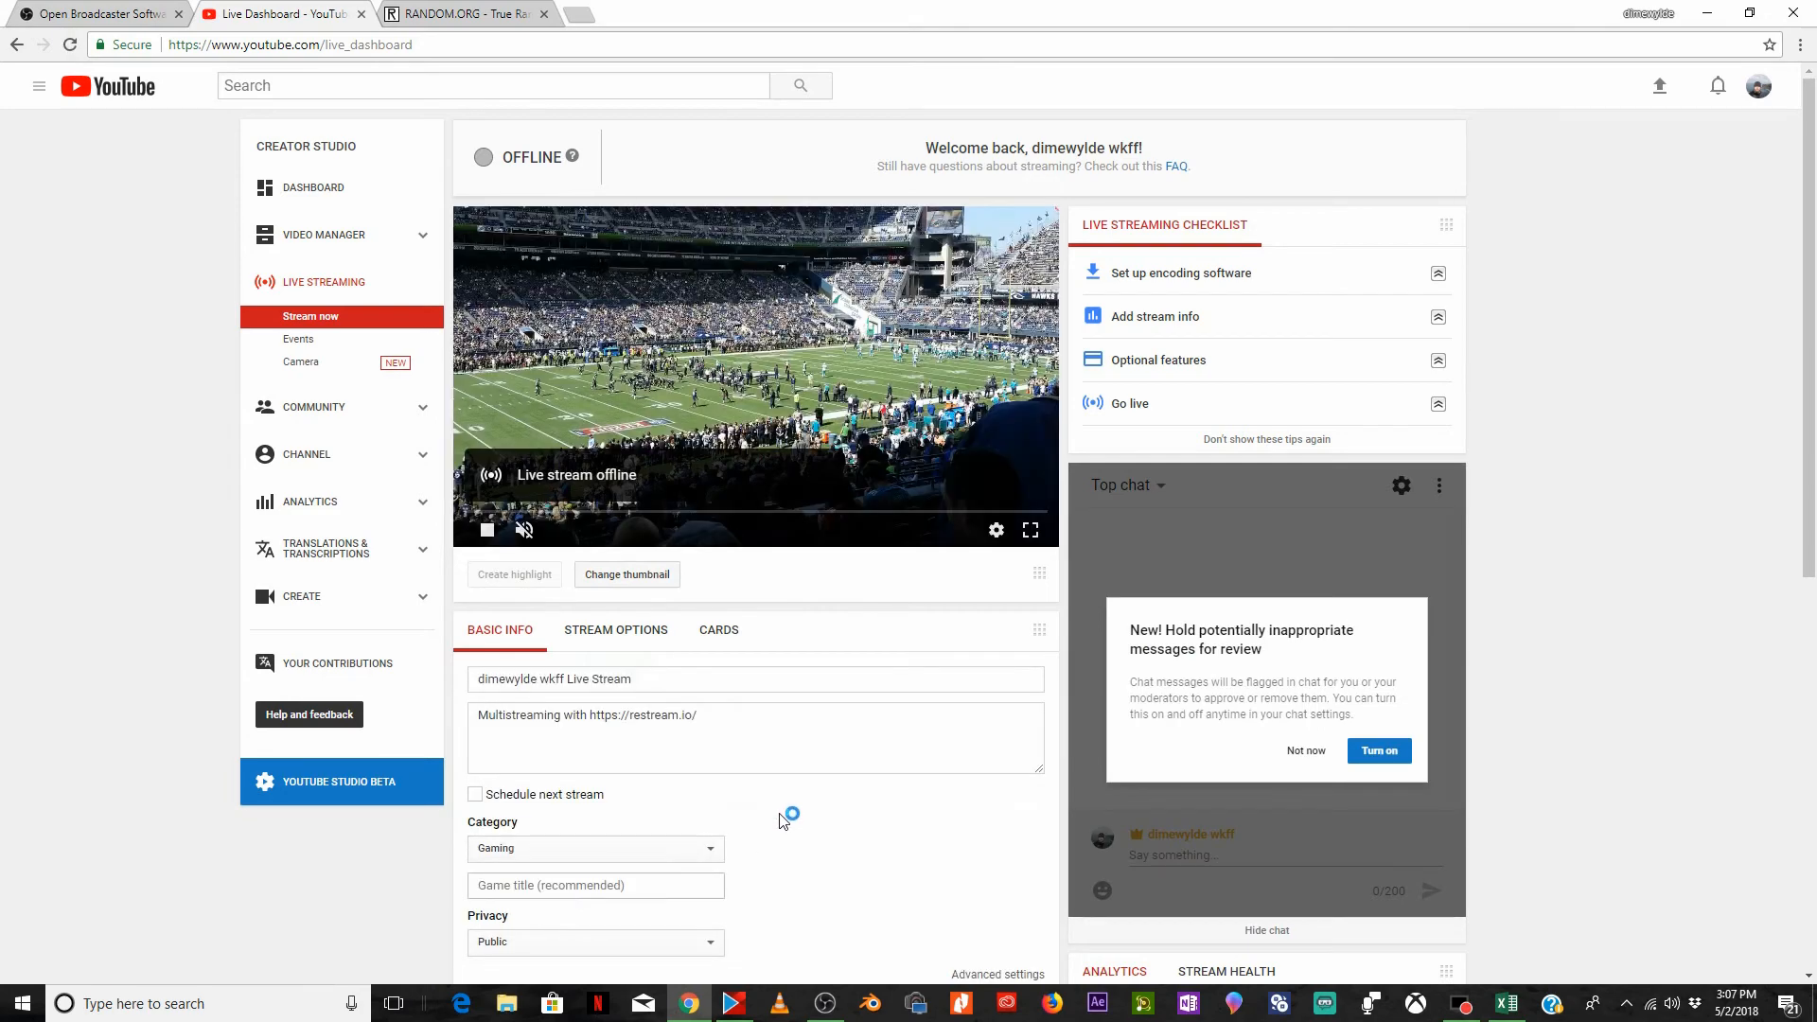
pyautogui.scroll(-6, 782, 819)
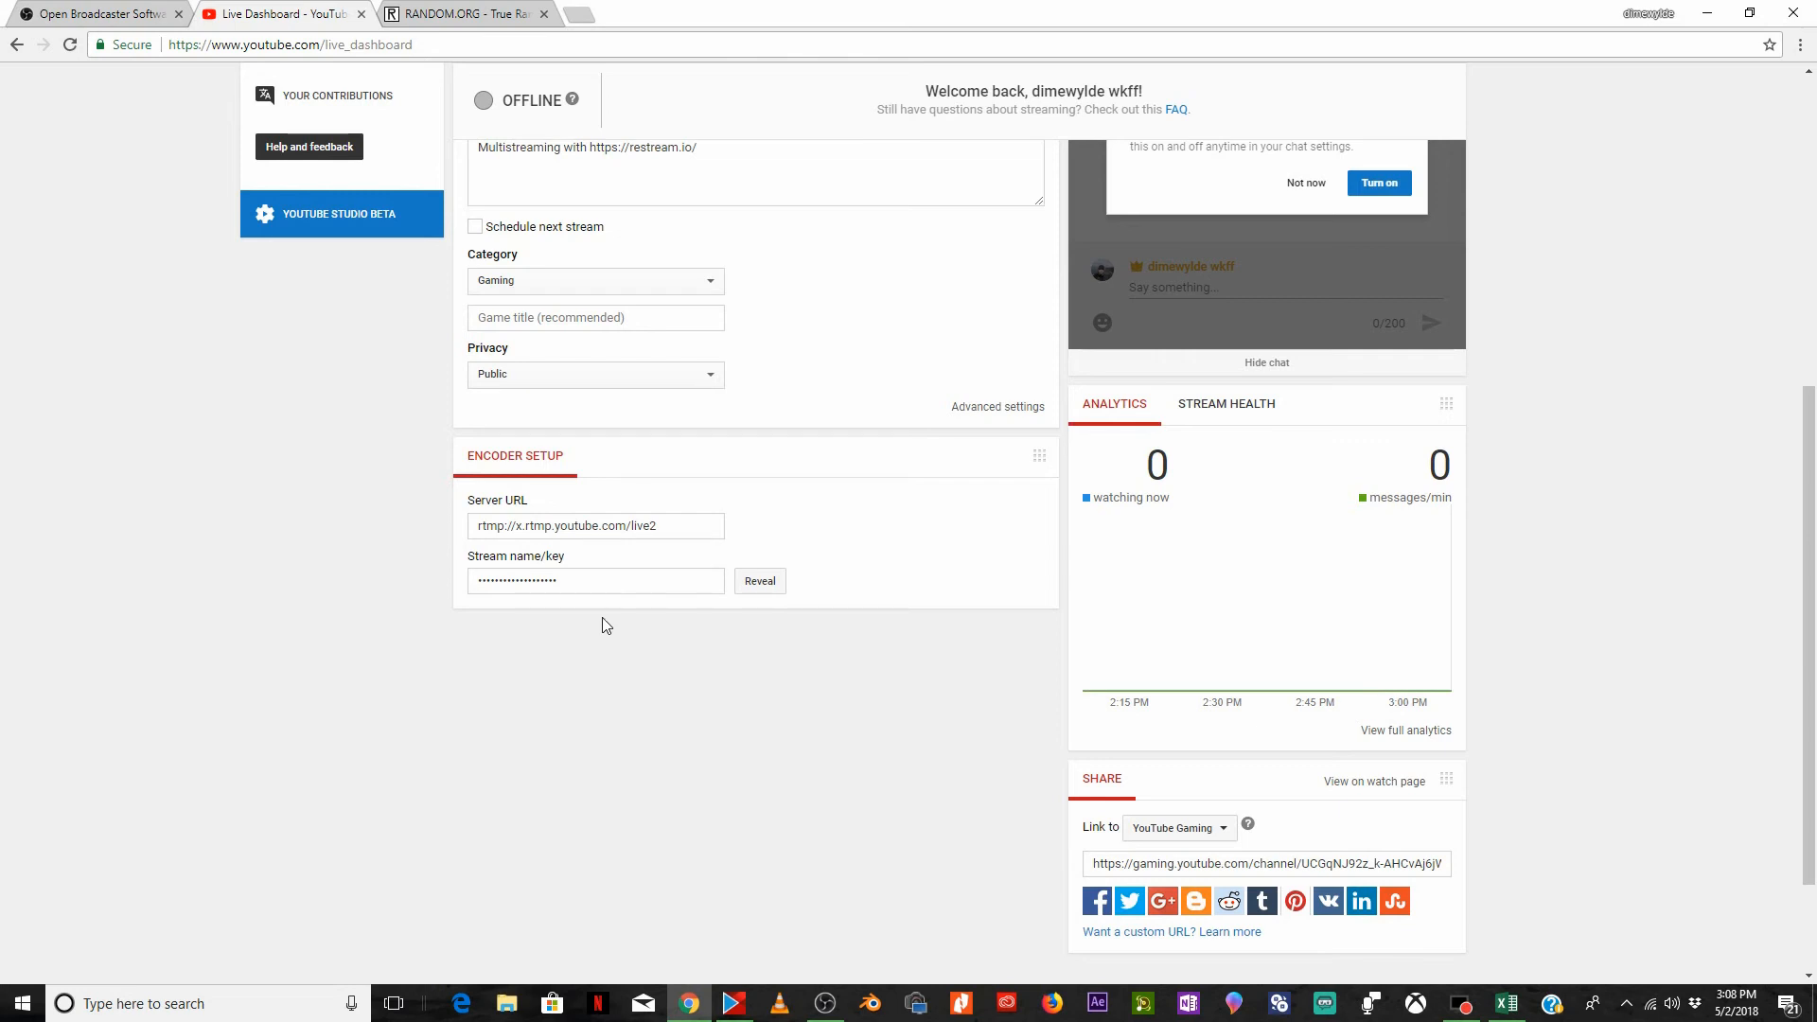
# Select the hidden stream name/key under Encoder Setup, and return to OBS Studio to close its settings
pyautogui.doubleClick(605, 576)
pyautogui.click(526, 593)
pyautogui.click(540, 582)
pyautogui.doubleClick(567, 581)
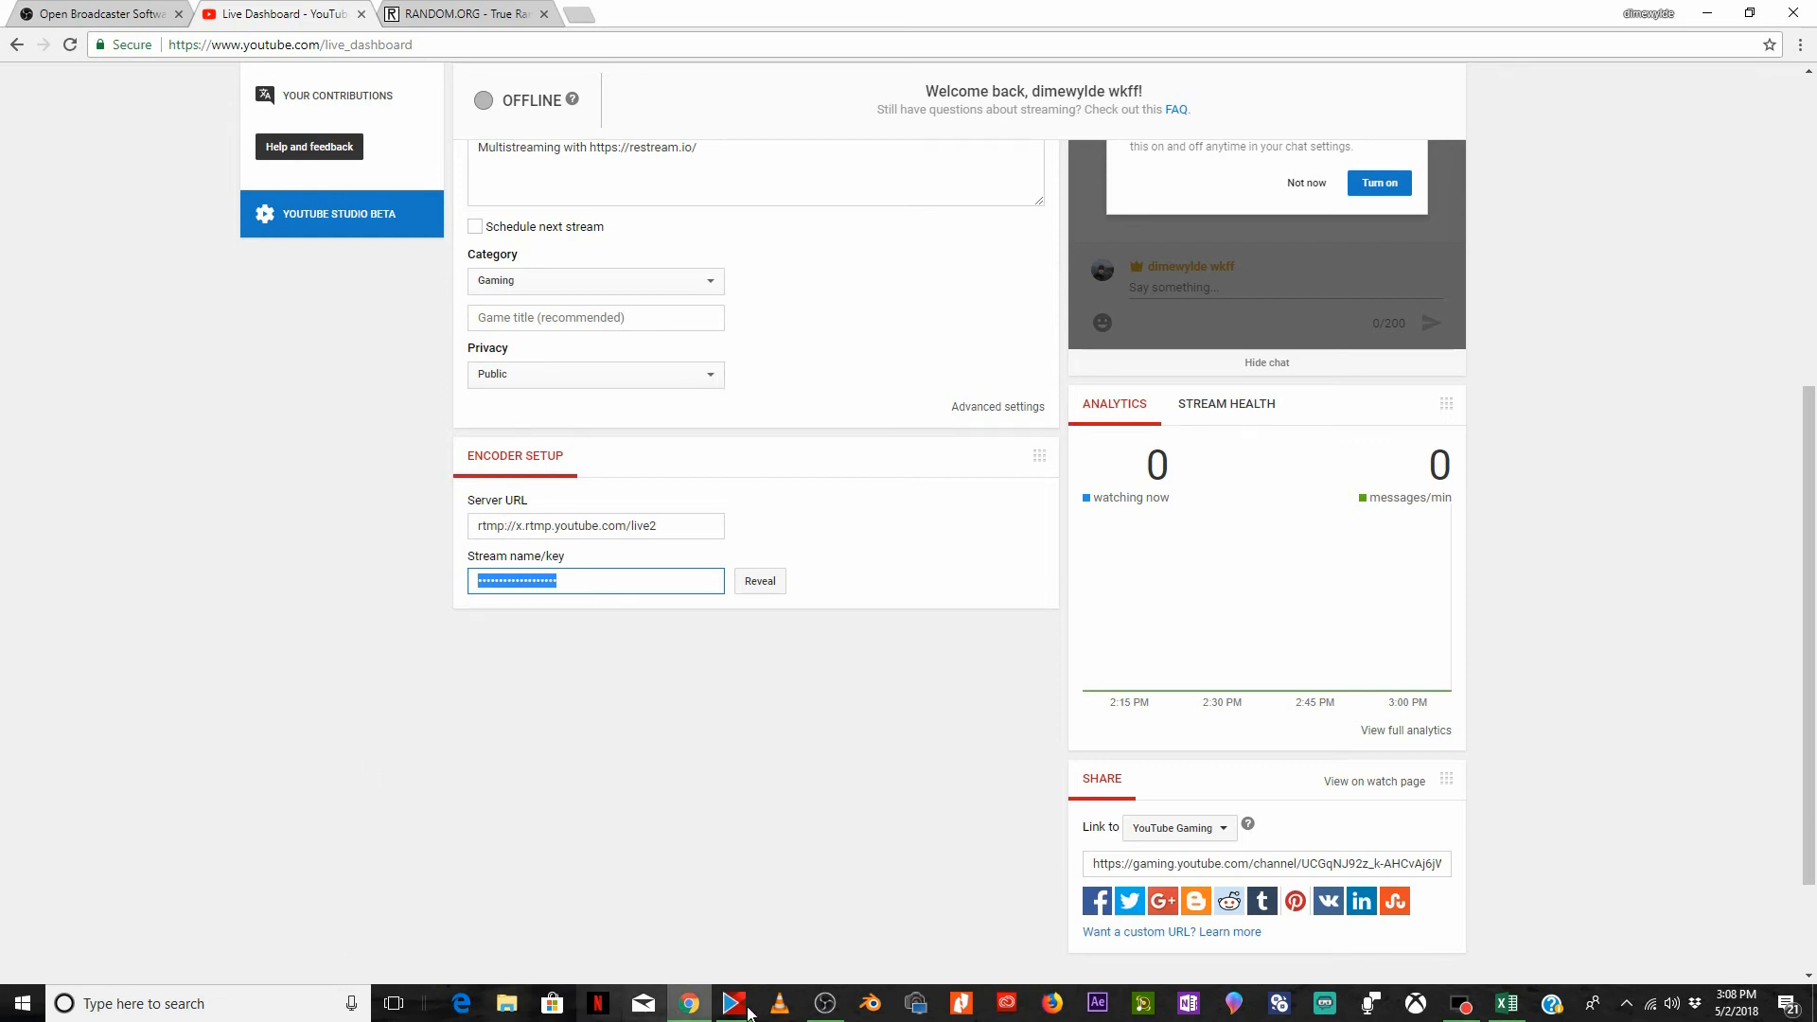
pyautogui.click(827, 1003)
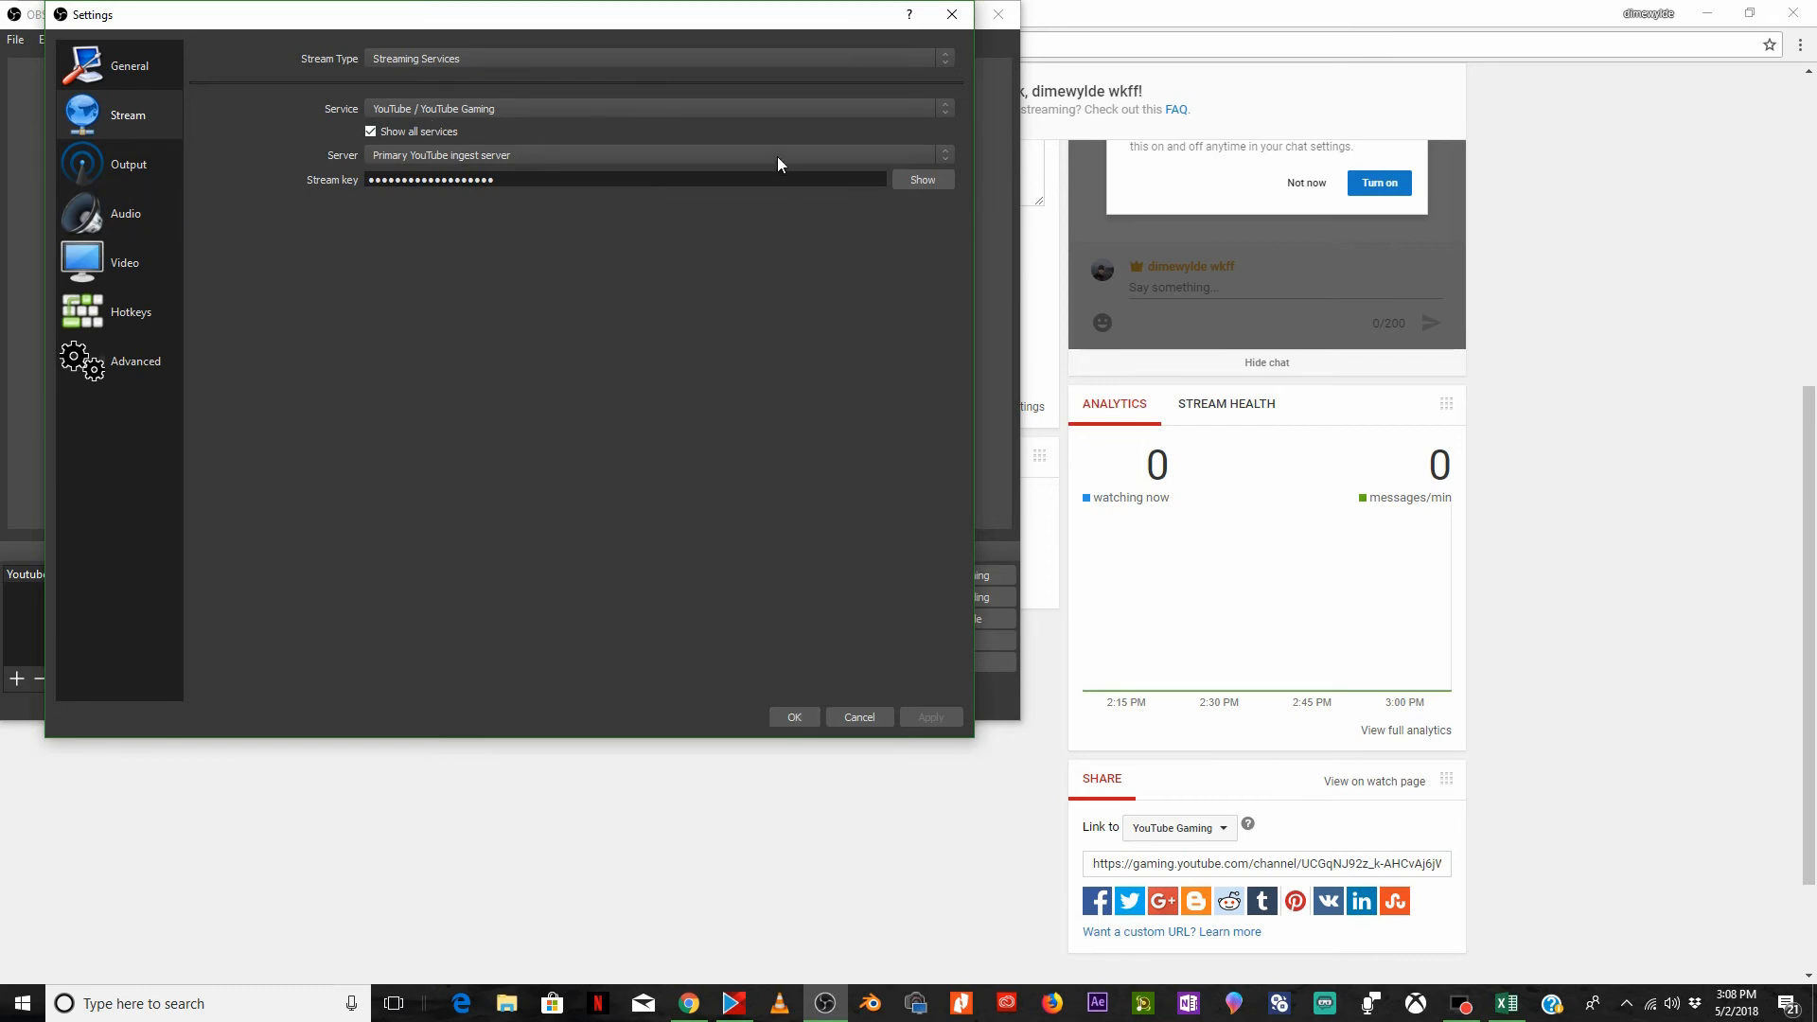
pyautogui.click(952, 14)
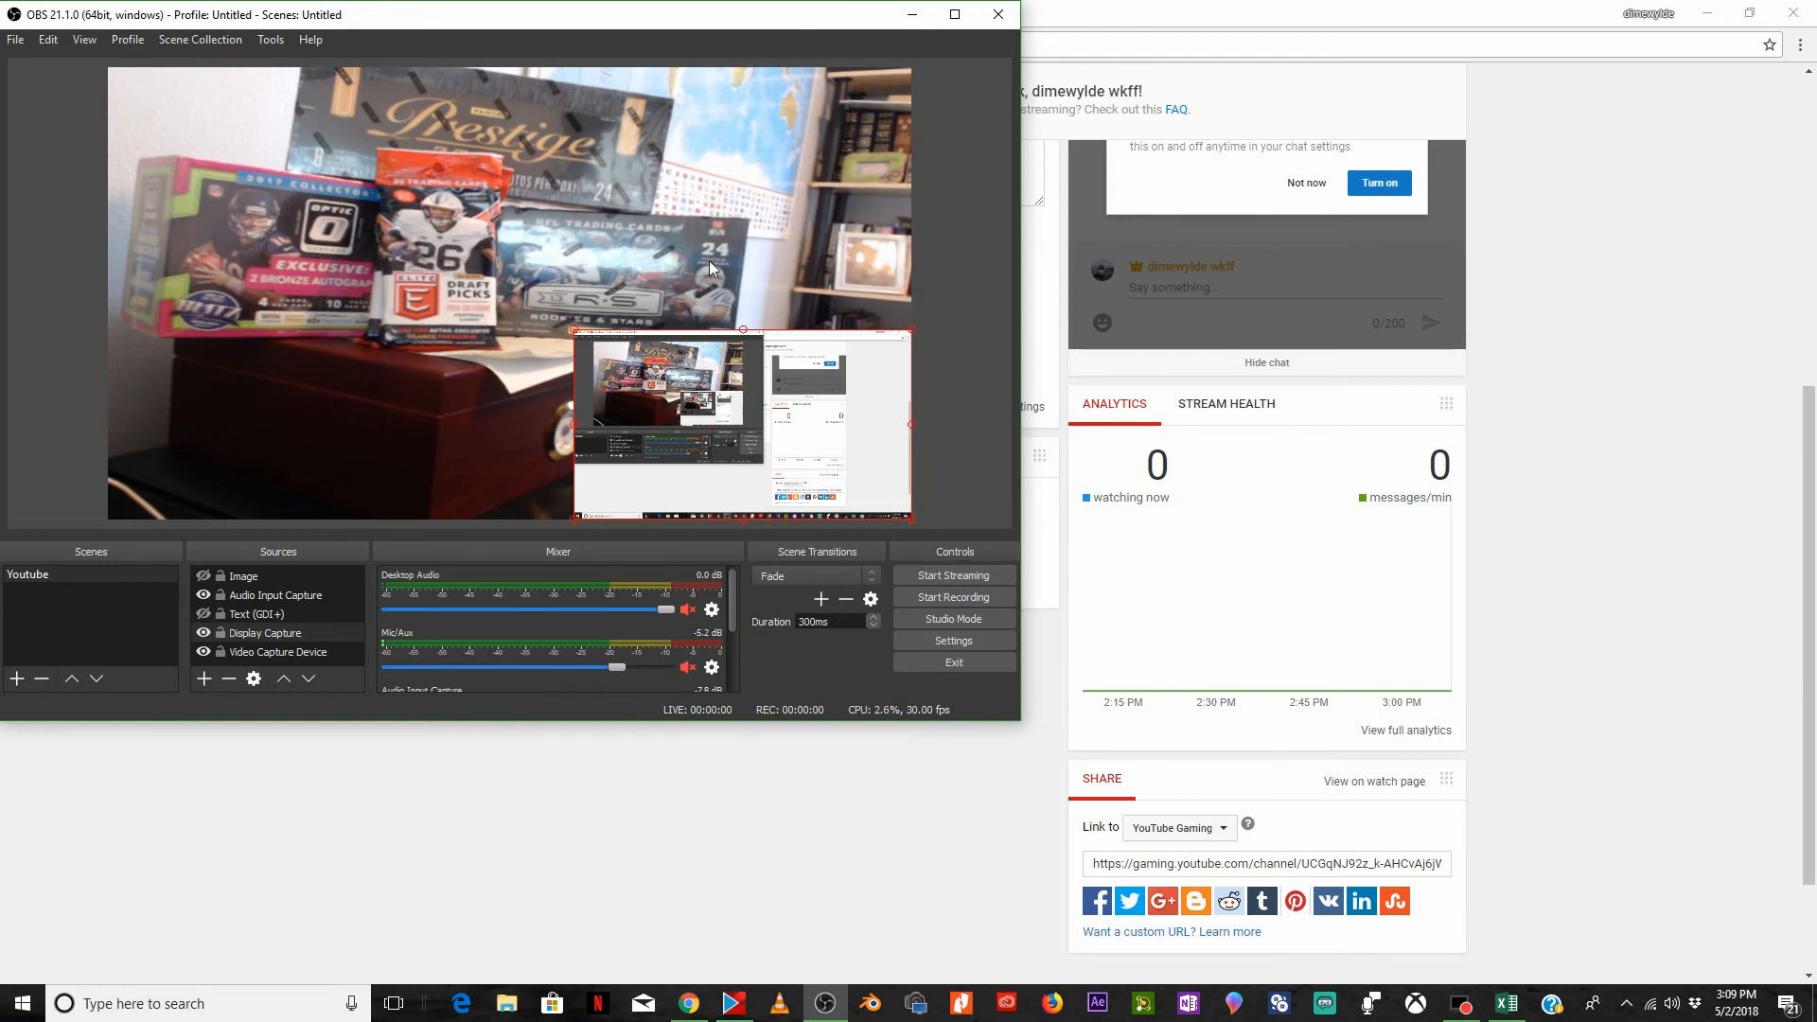
# Bring up the RANDOM.ORG page in Chrome and move the OBS Studio window partly off-screen beside it
pyautogui.click(1144, 21)
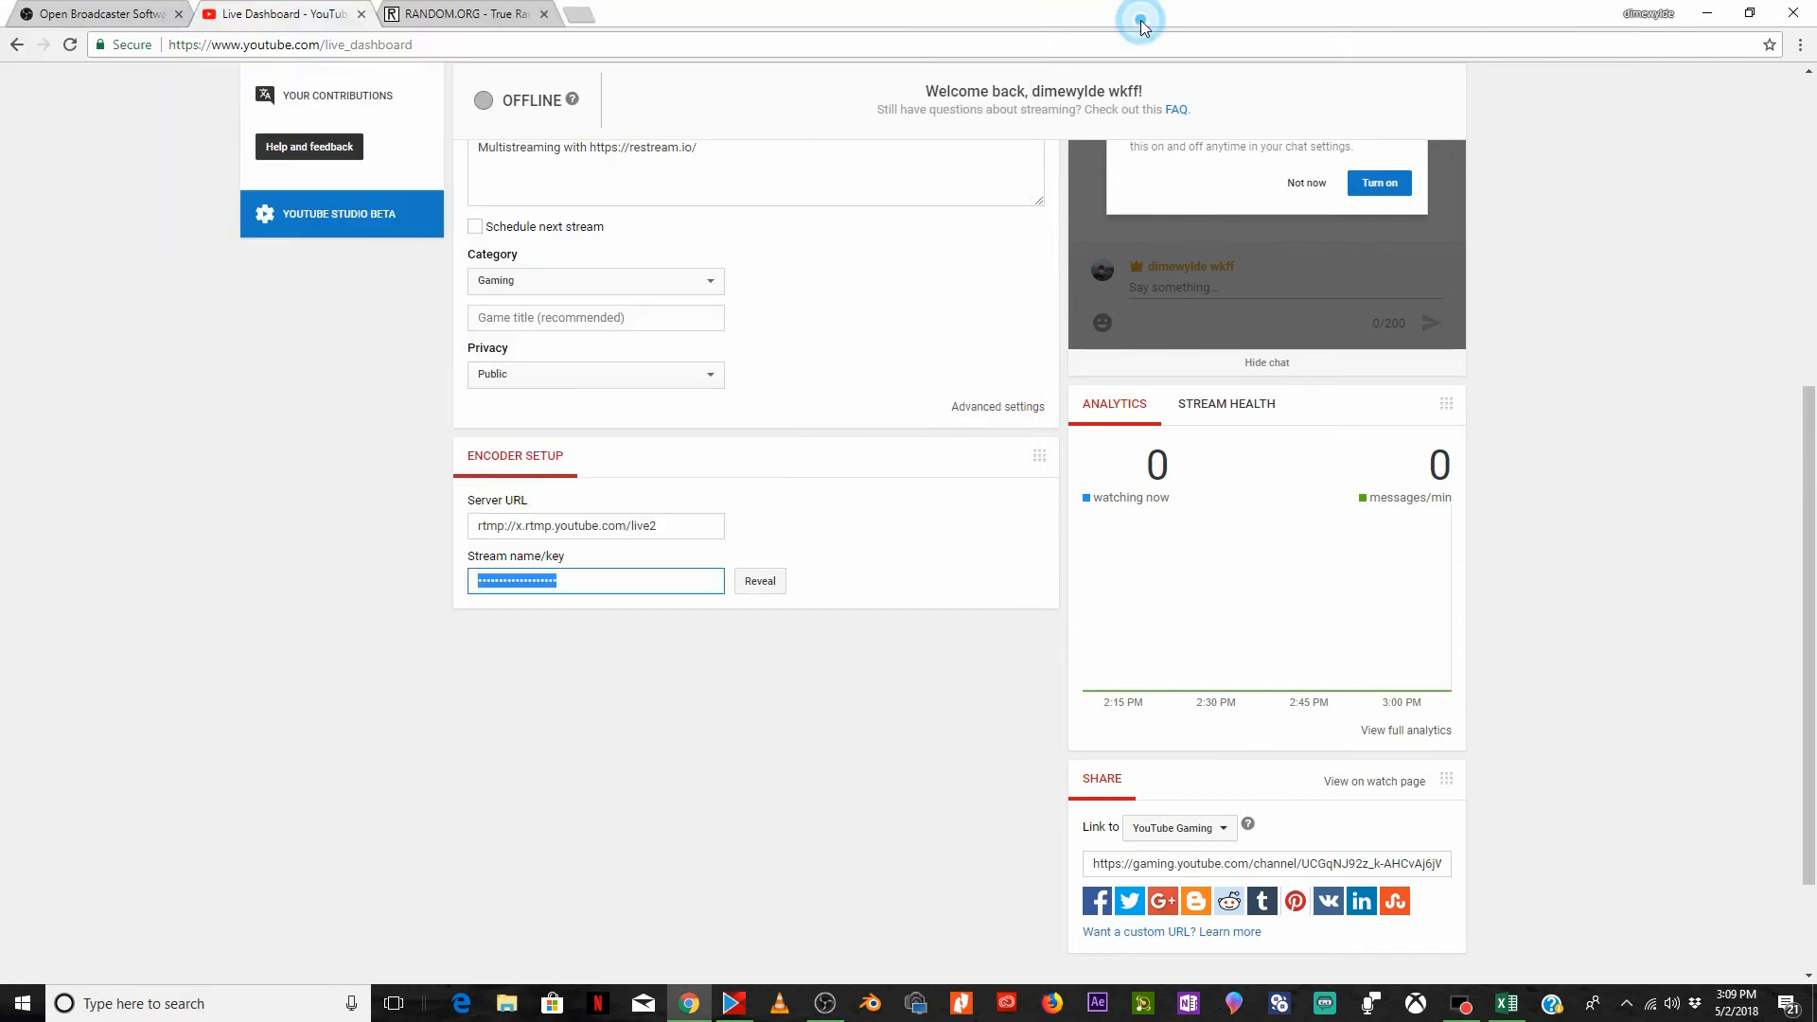
pyautogui.click(470, 16)
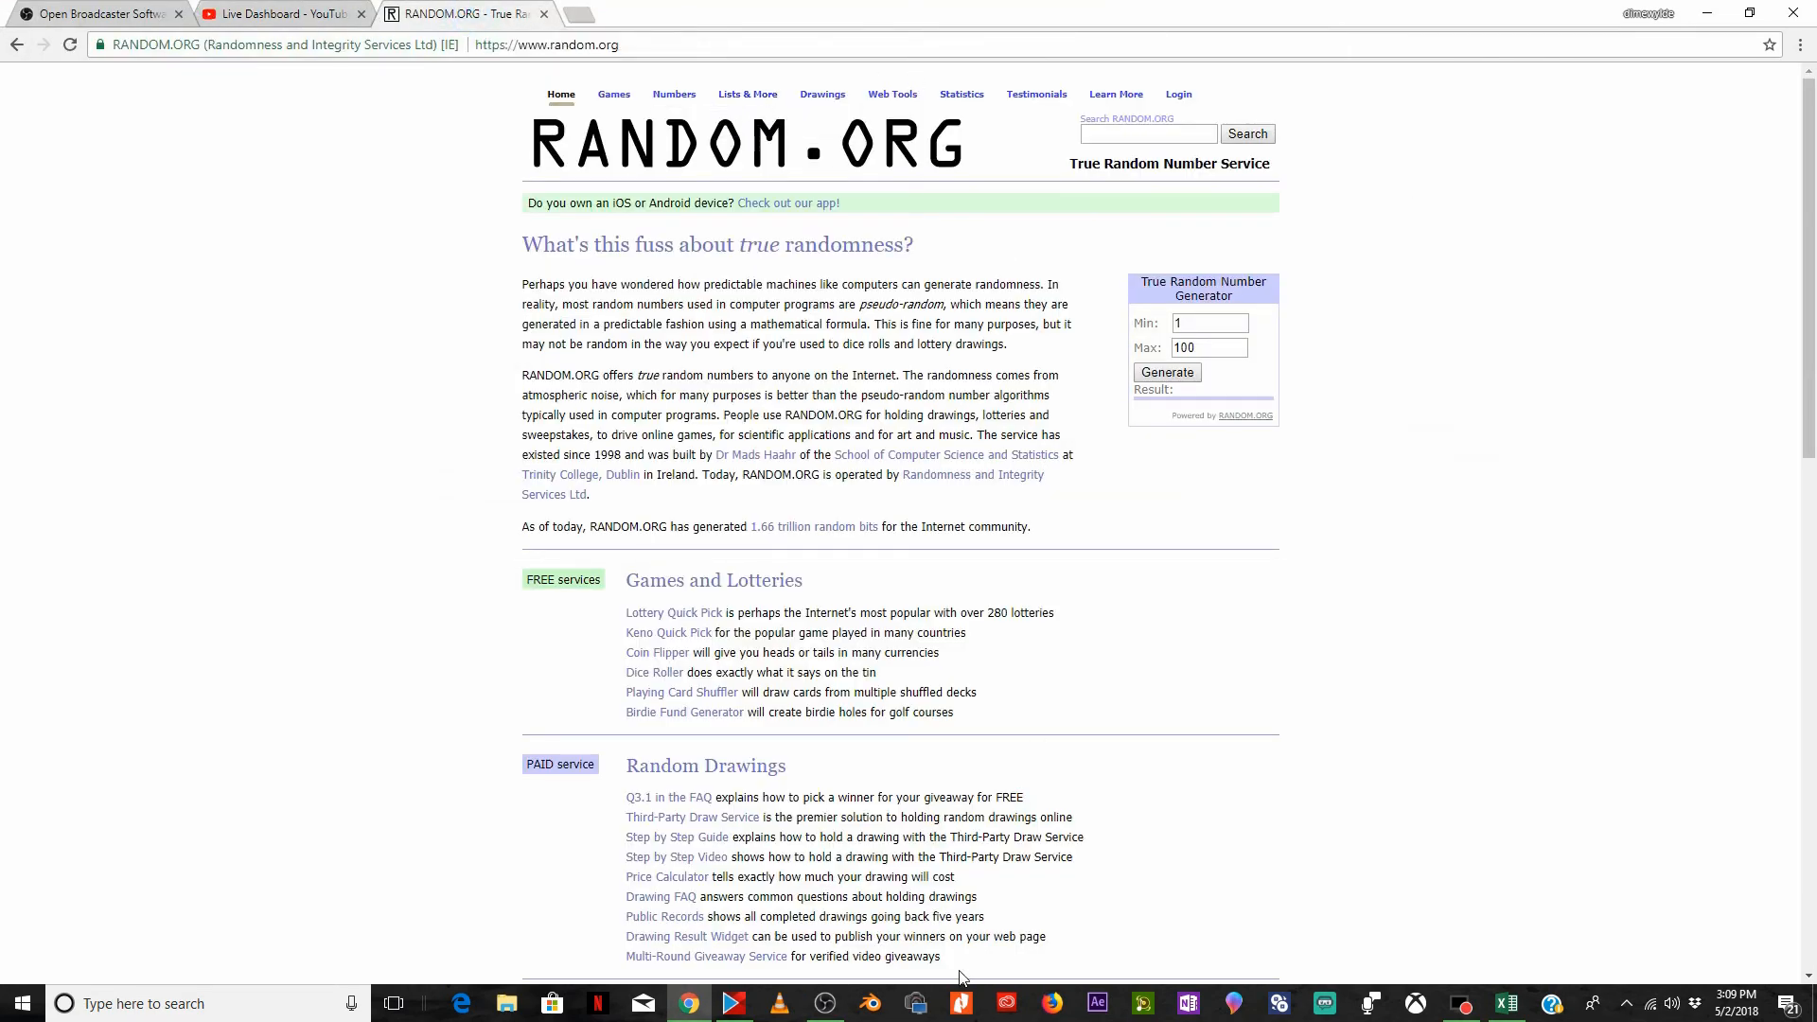
pyautogui.click(824, 1004)
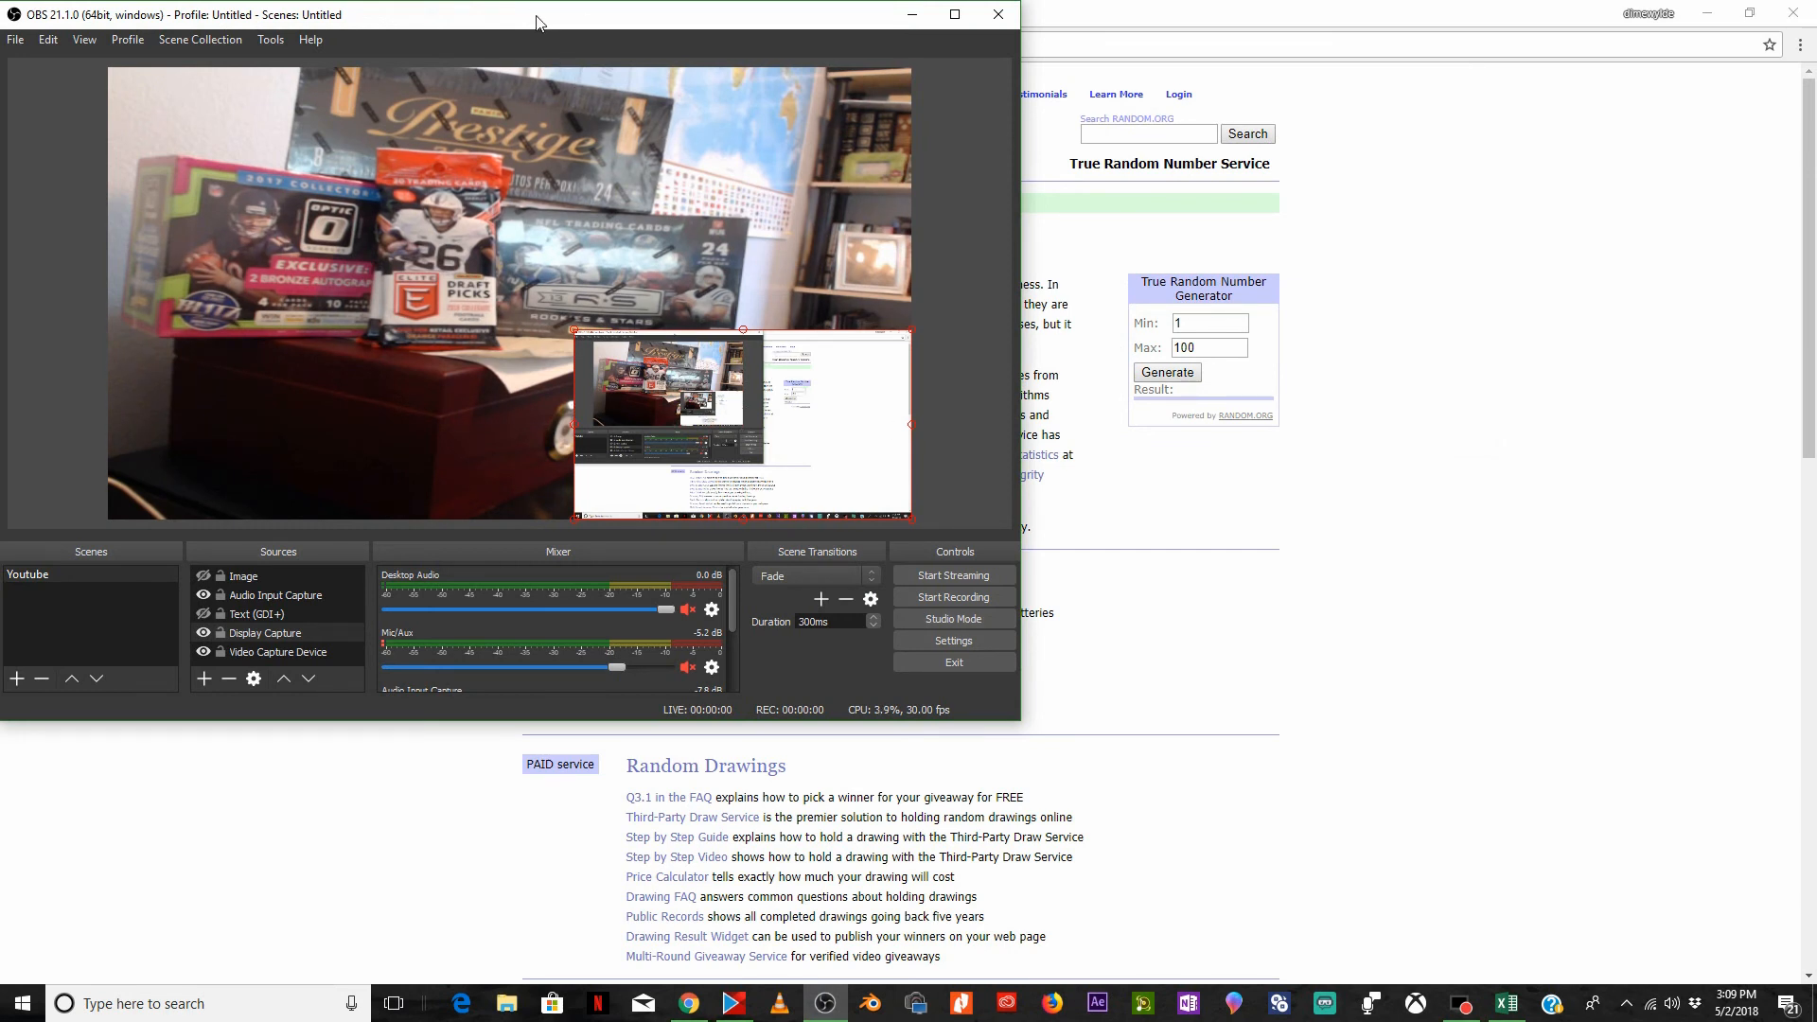
pyautogui.moveTo(560, 17); pyautogui.dragTo(439, 191)
pyautogui.moveTo(595, 199); pyautogui.dragTo(155, 114)
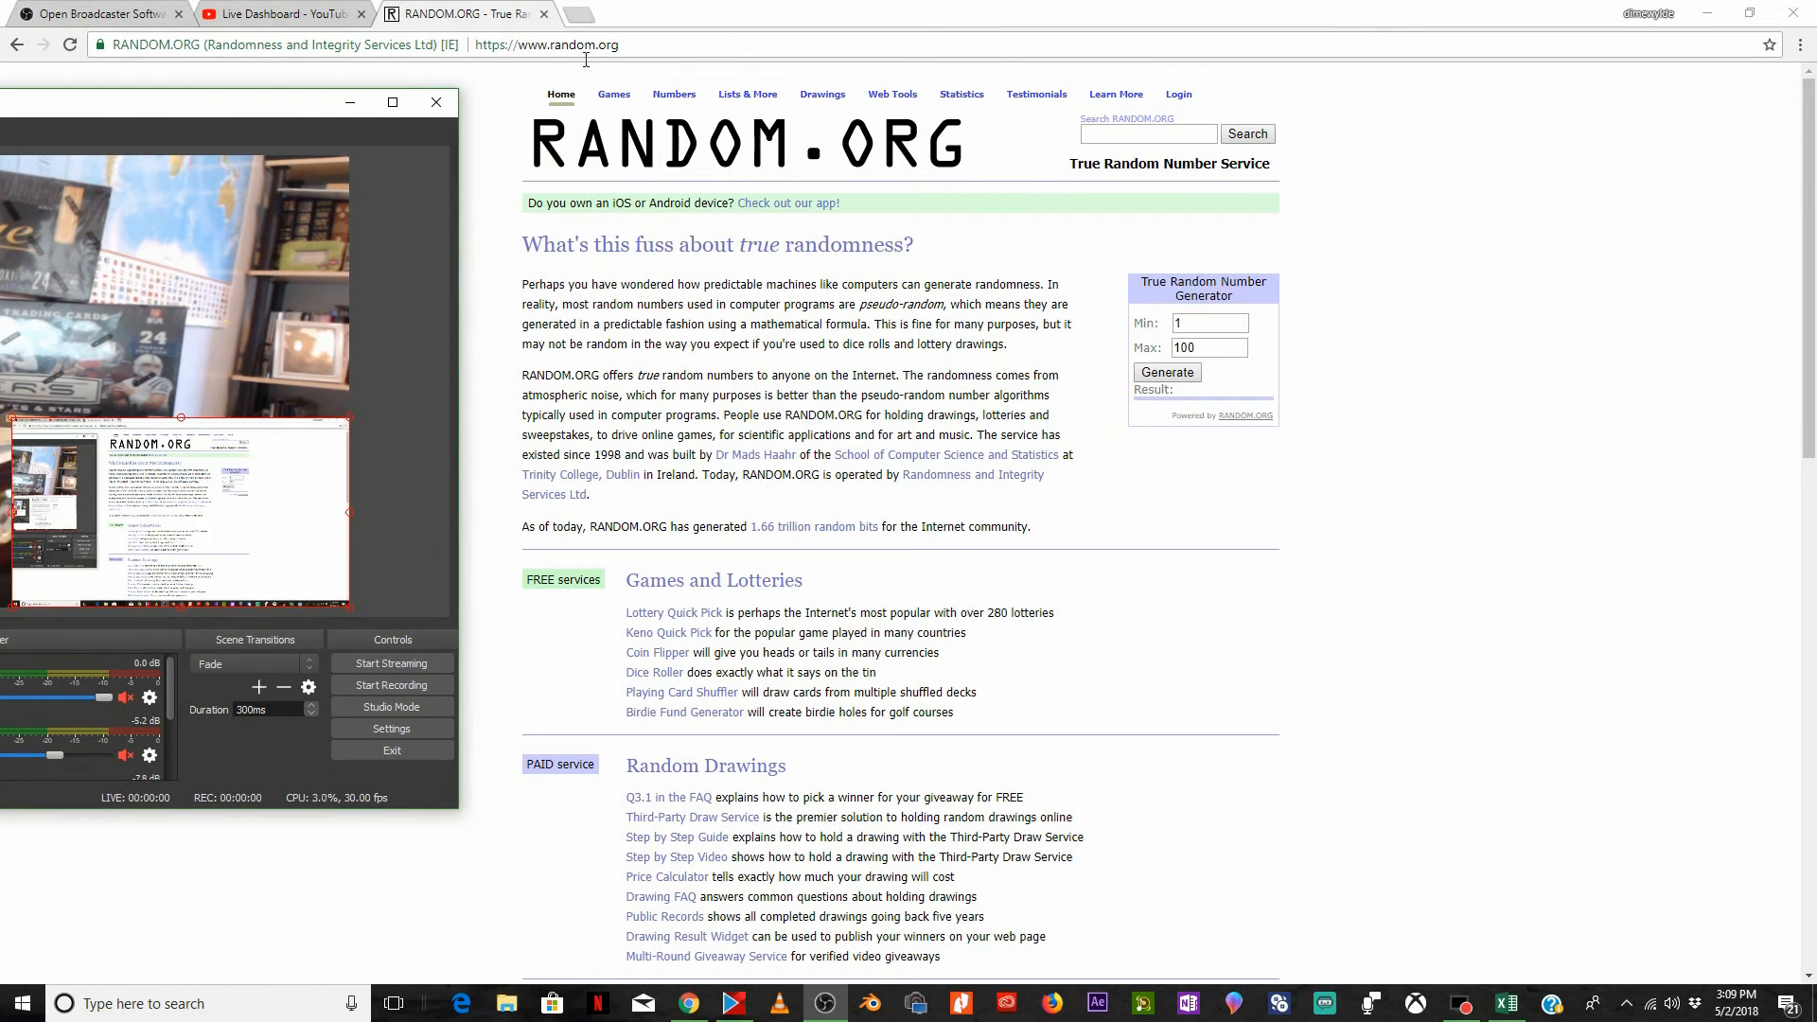
# Open RANDOM.ORG's Dice Roller page and bring the whole OBS Studio window back into view in front of it
pyautogui.moveTo(672, 102)
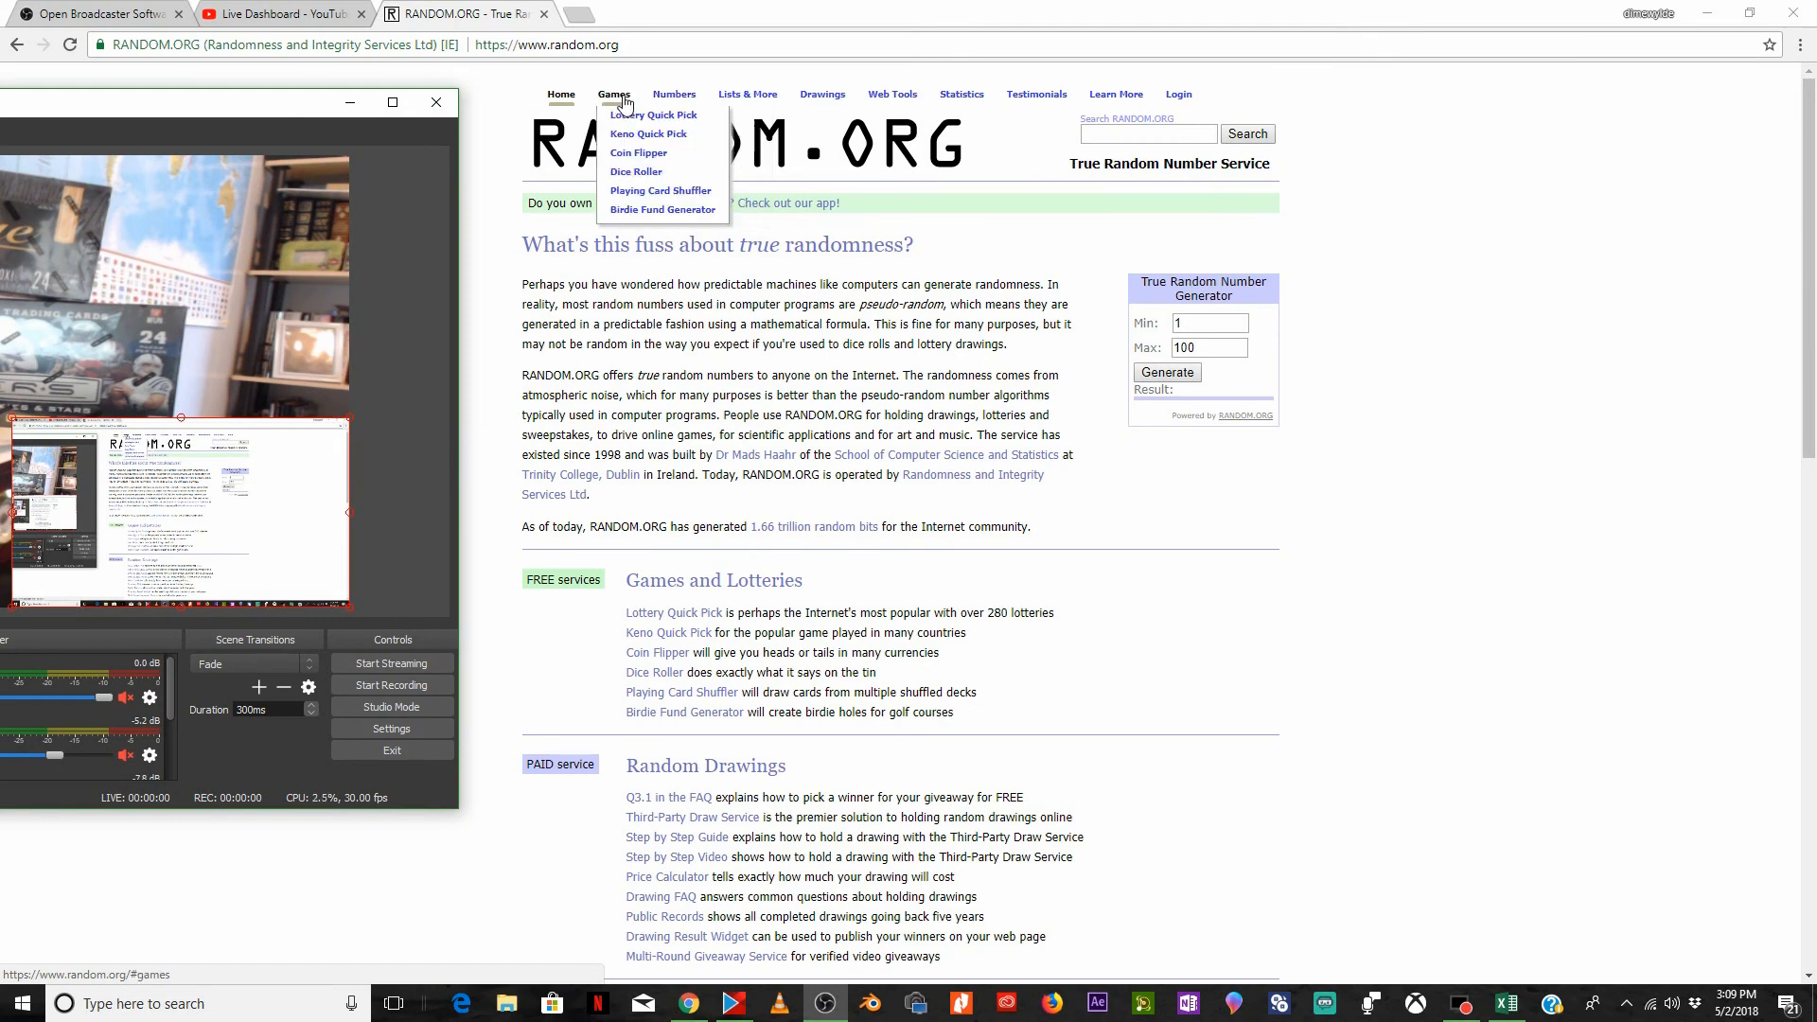
pyautogui.click(640, 174)
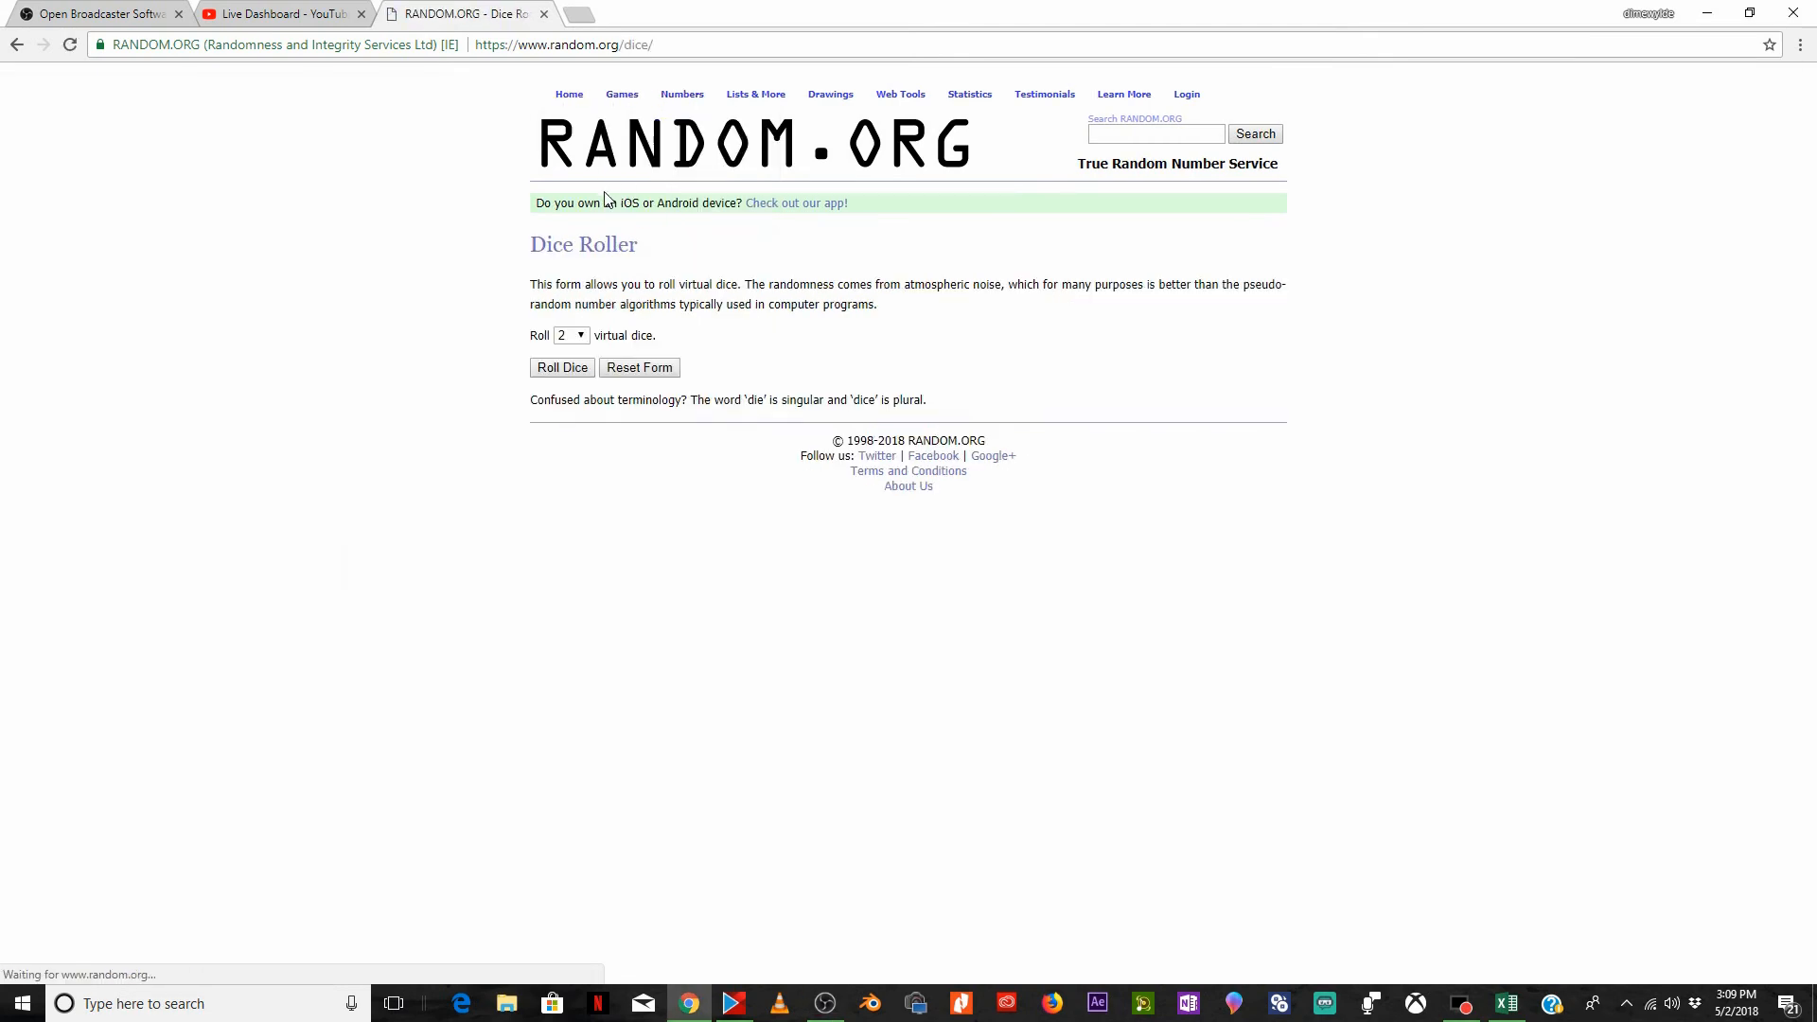
pyautogui.click(827, 1005)
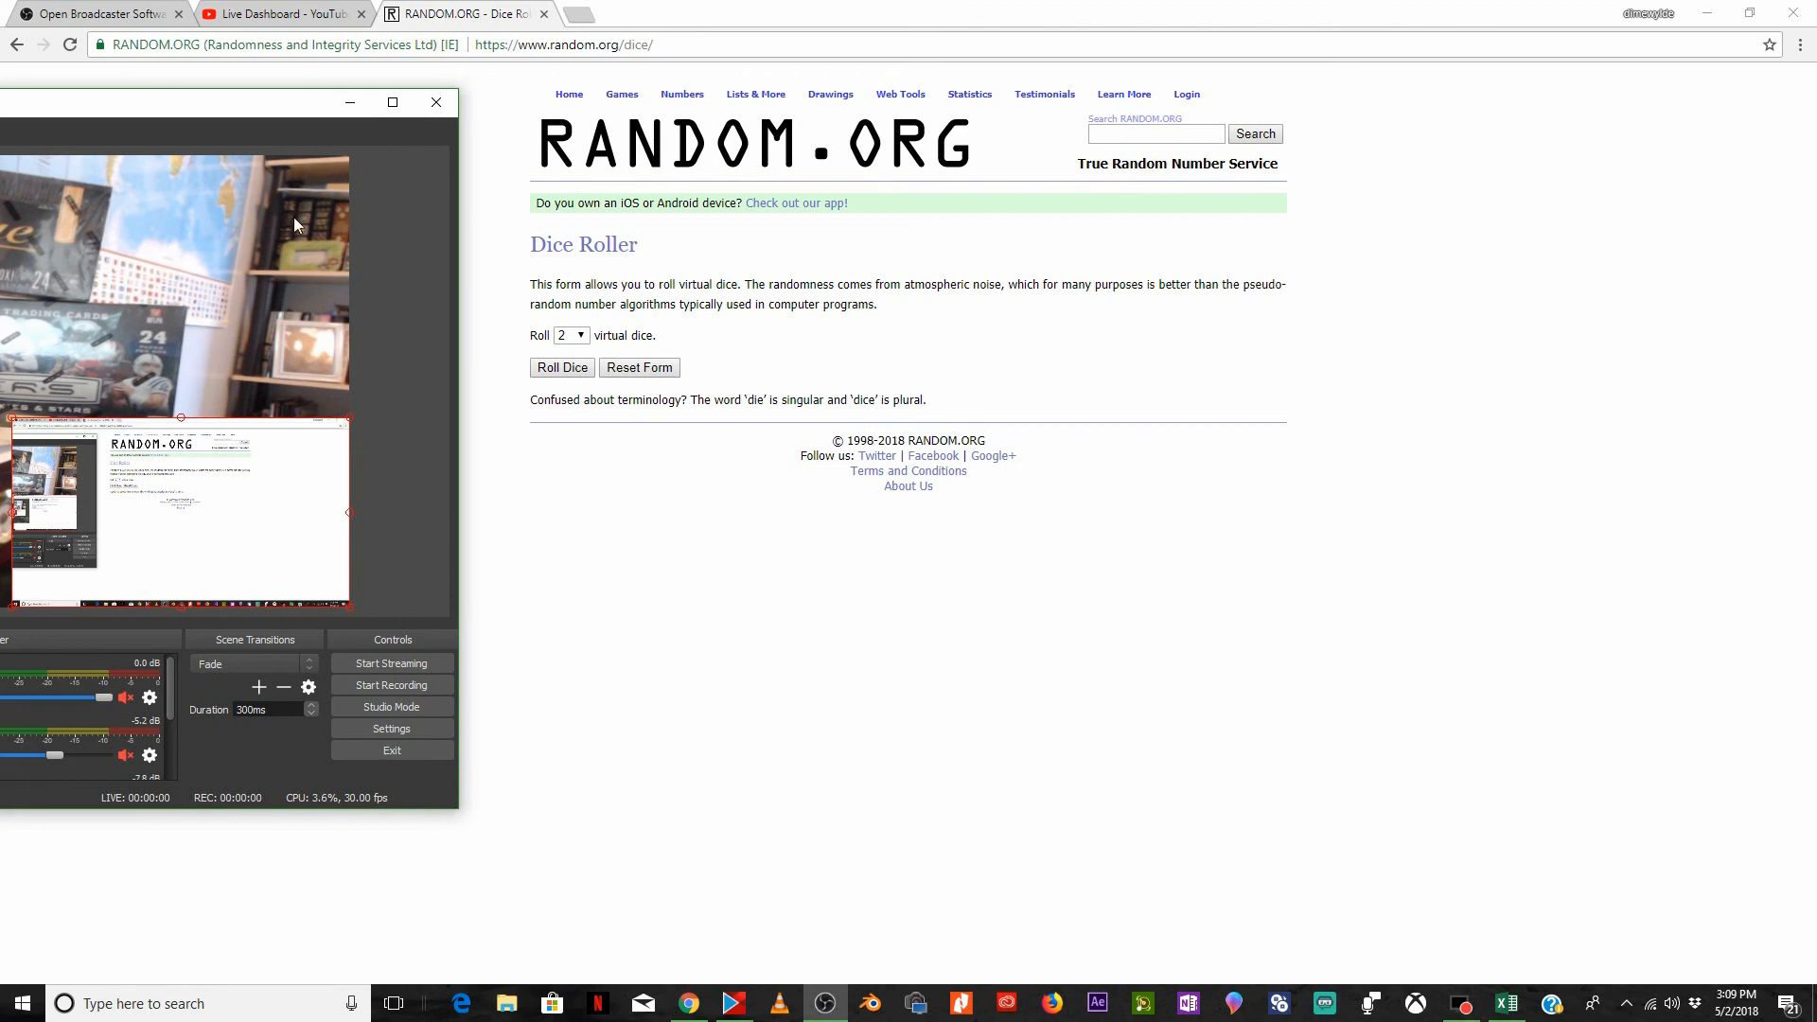
pyautogui.moveTo(274, 105); pyautogui.dragTo(898, 153)
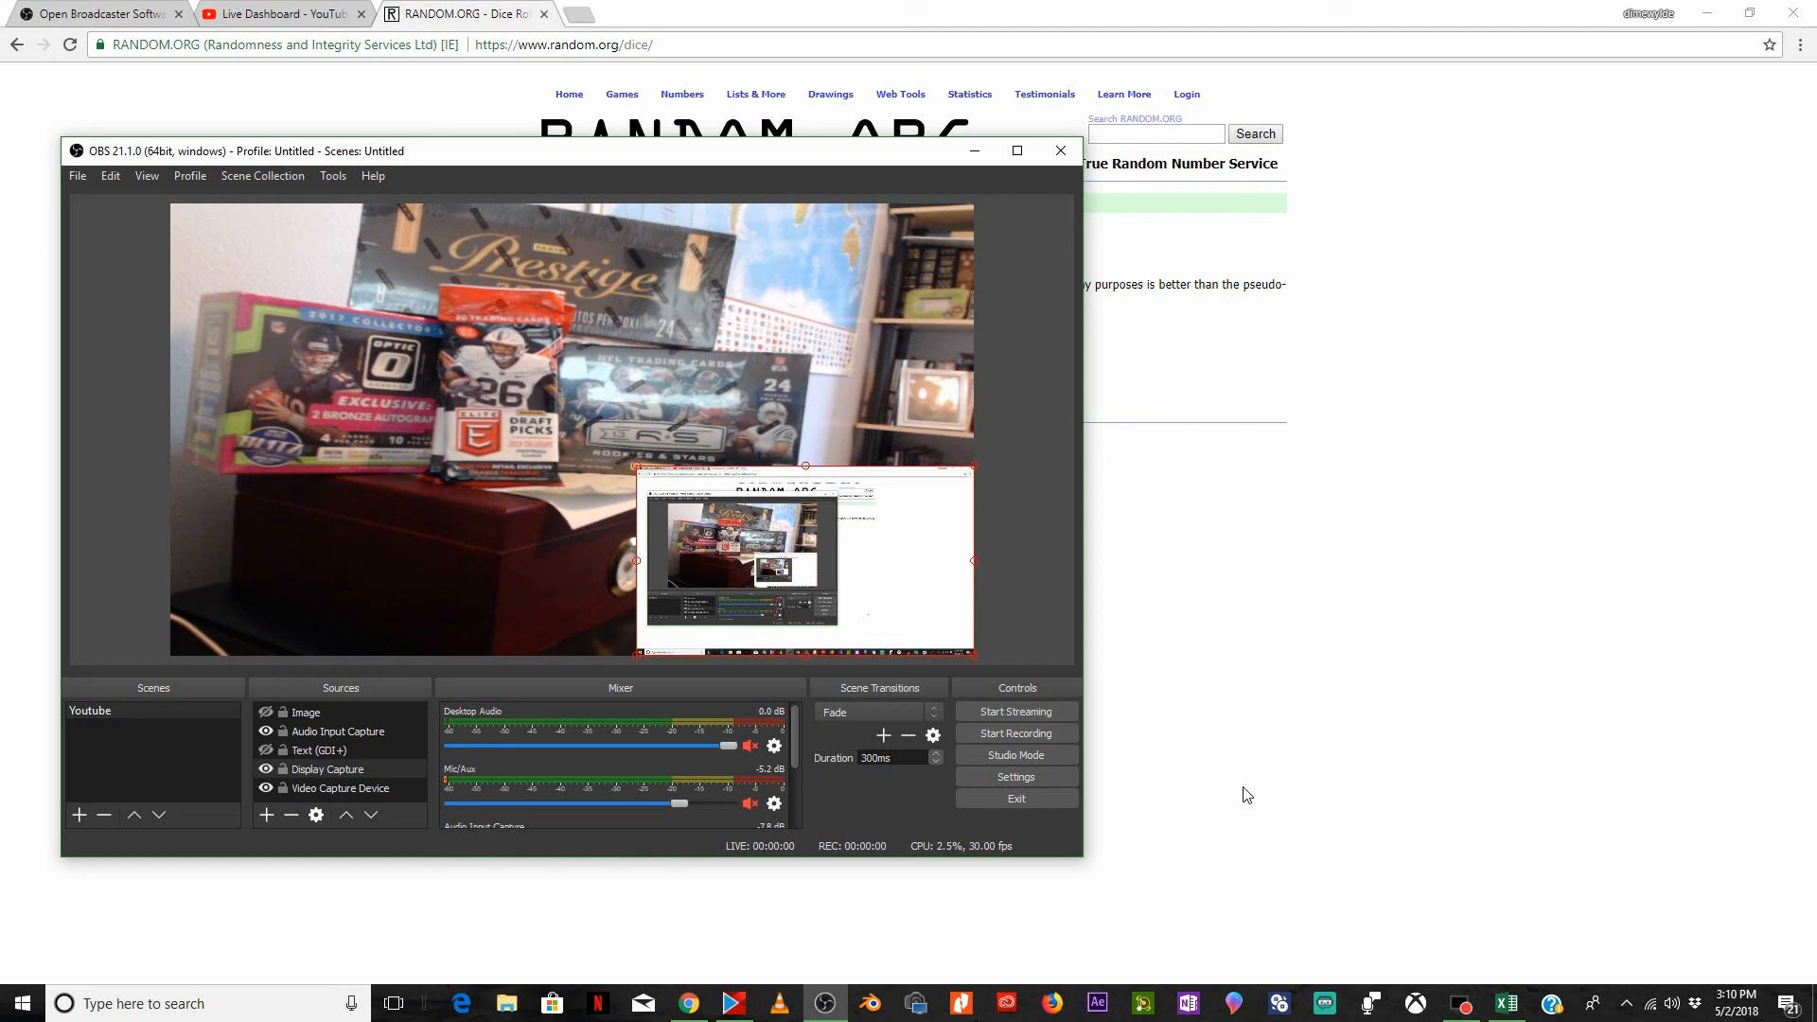
# Close the Chrome window, move OBS Studio towards the middle of the desktop and close it
pyautogui.click(1793, 14)
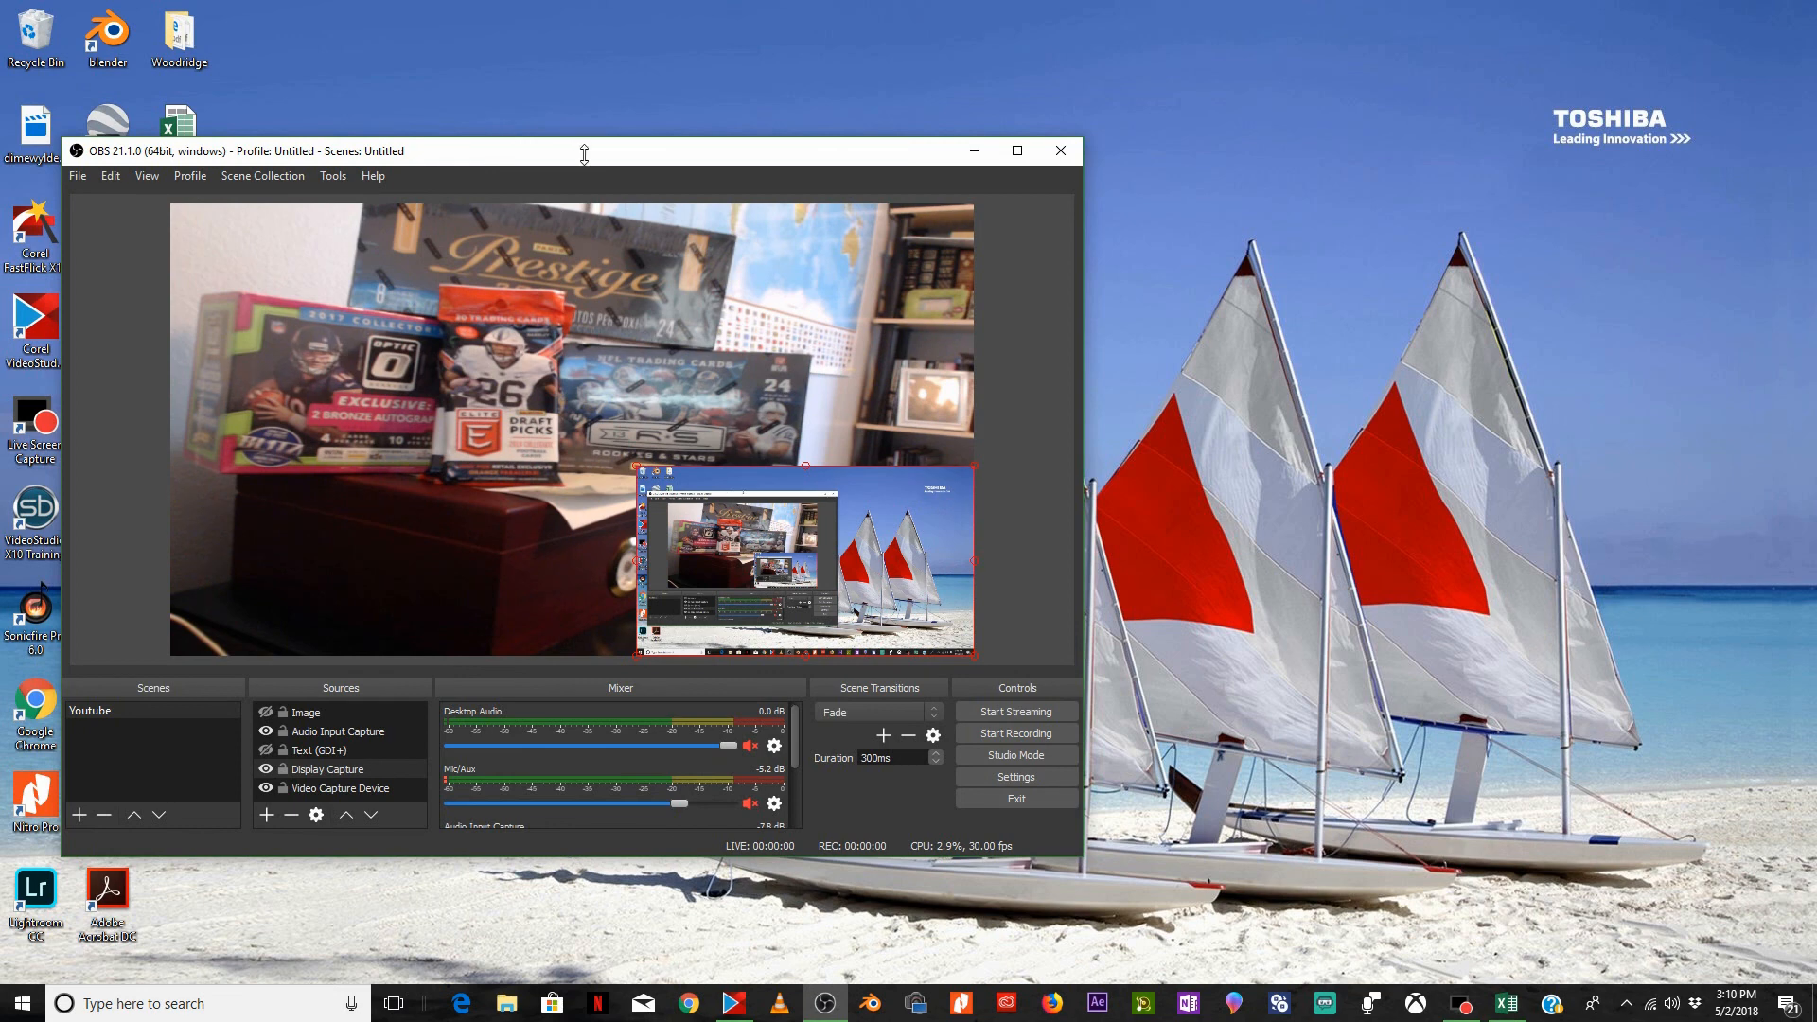
pyautogui.moveTo(593, 156); pyautogui.dragTo(877, 134)
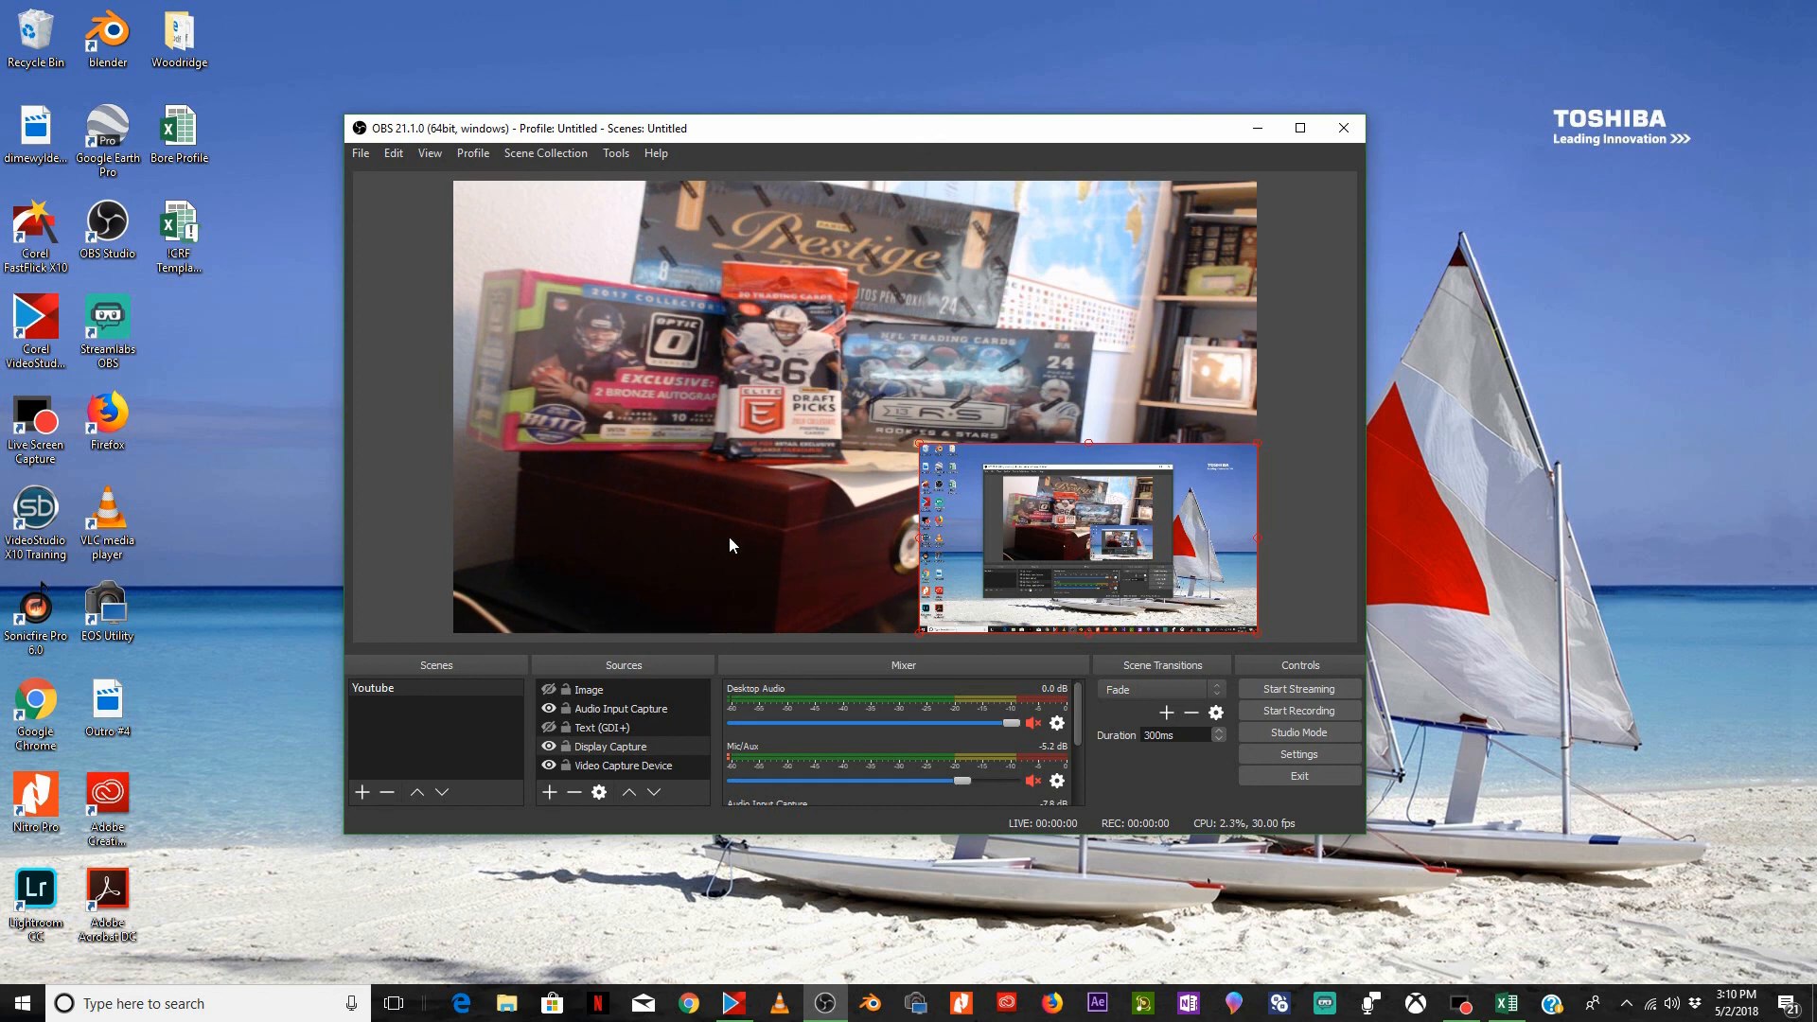
pyautogui.click(1345, 127)
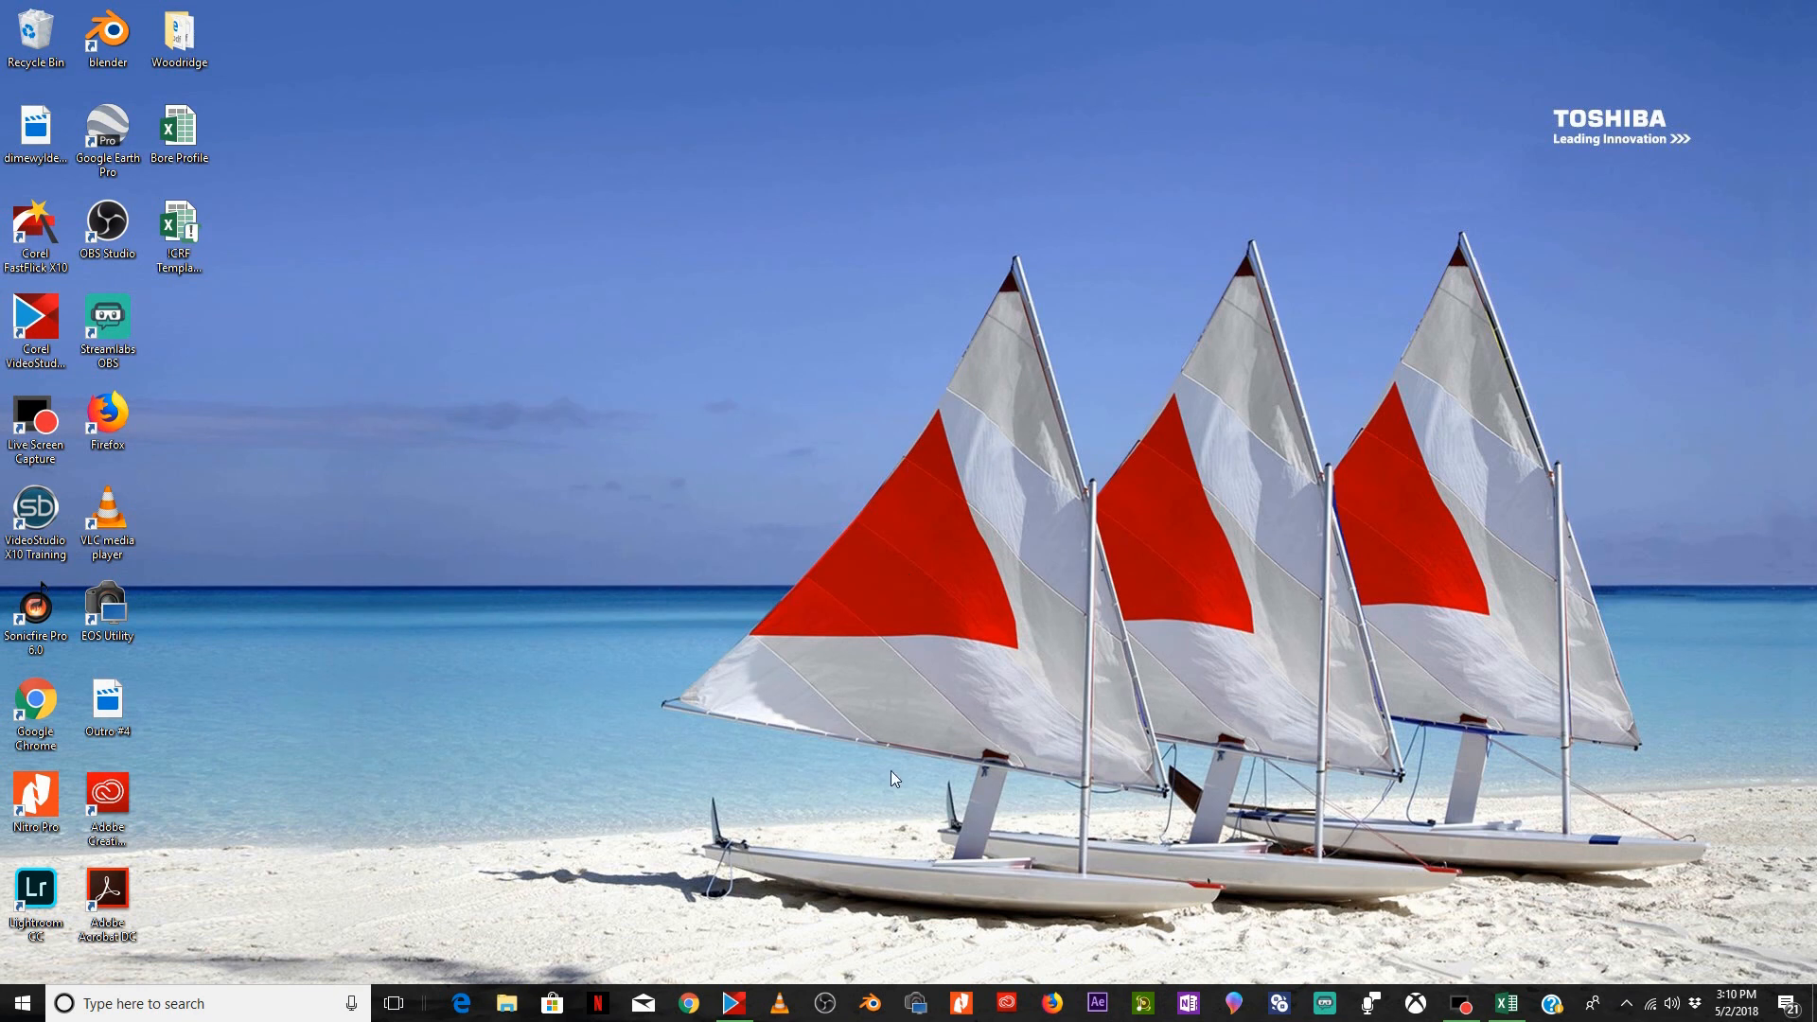